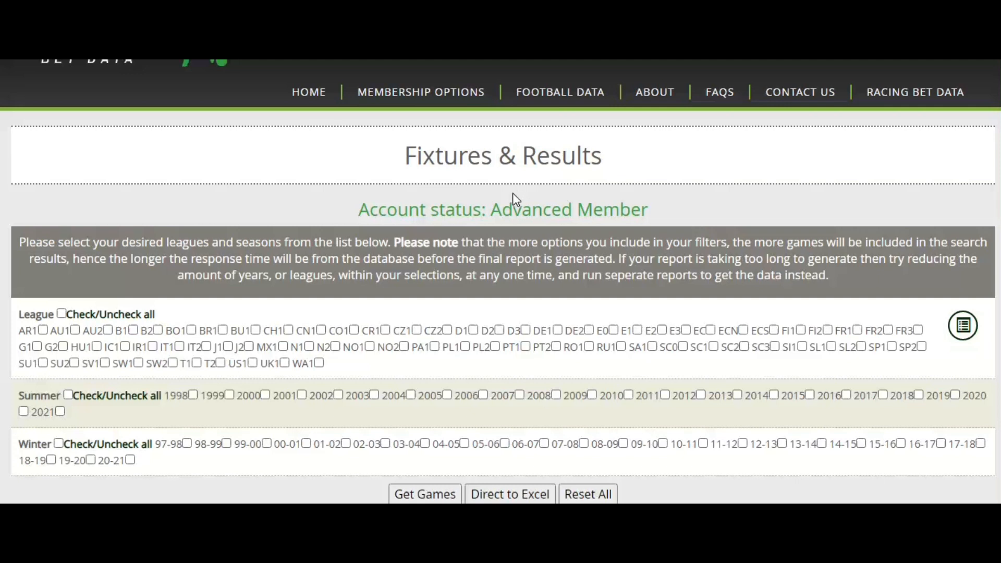
- Export the E2 league's winter 20-21 fixtures and results to Excel and open FBDResults (2).xls despite the format warning
scroll(513, 195, "down", 1)
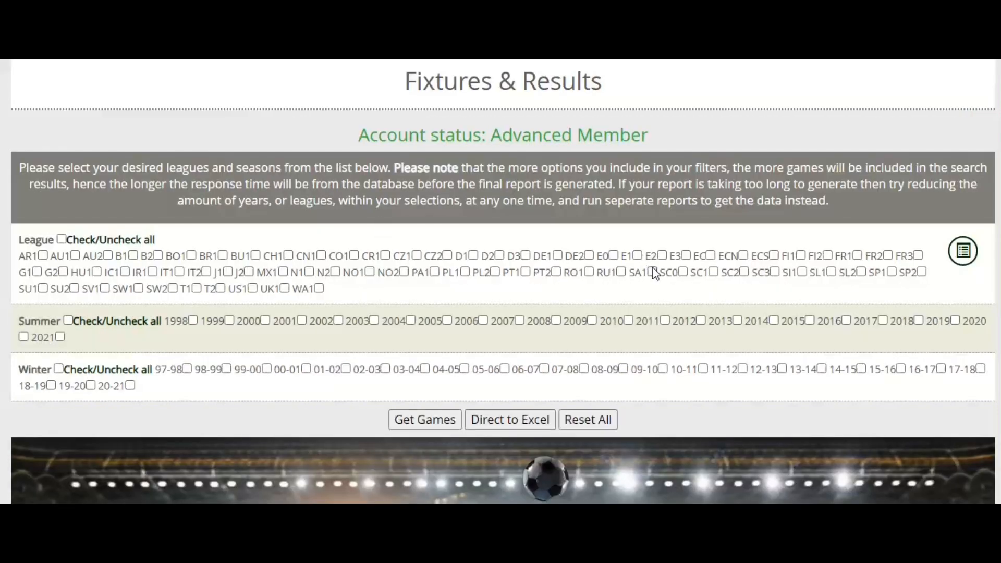
left_click(661, 255)
left_click(131, 385)
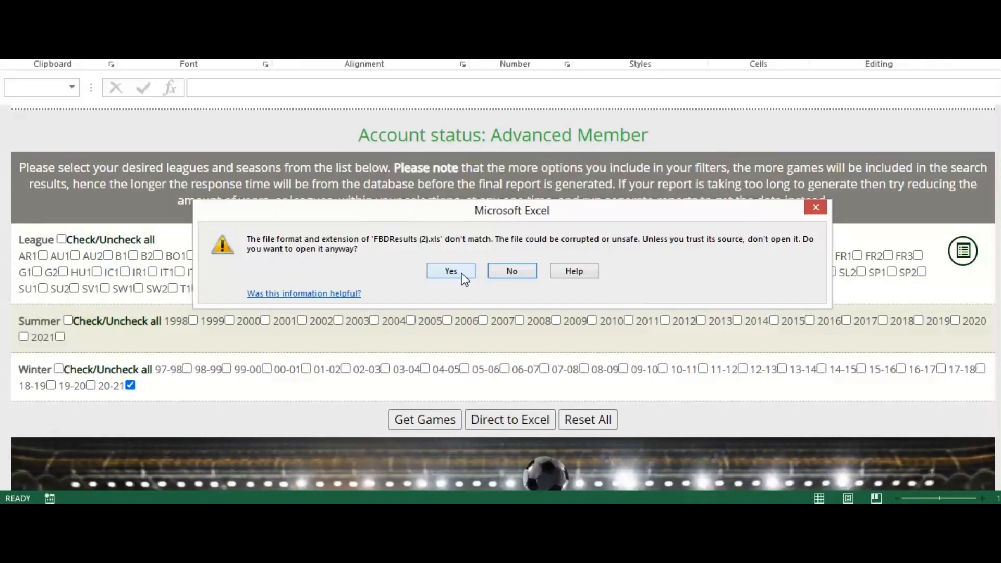
left_click(451, 271)
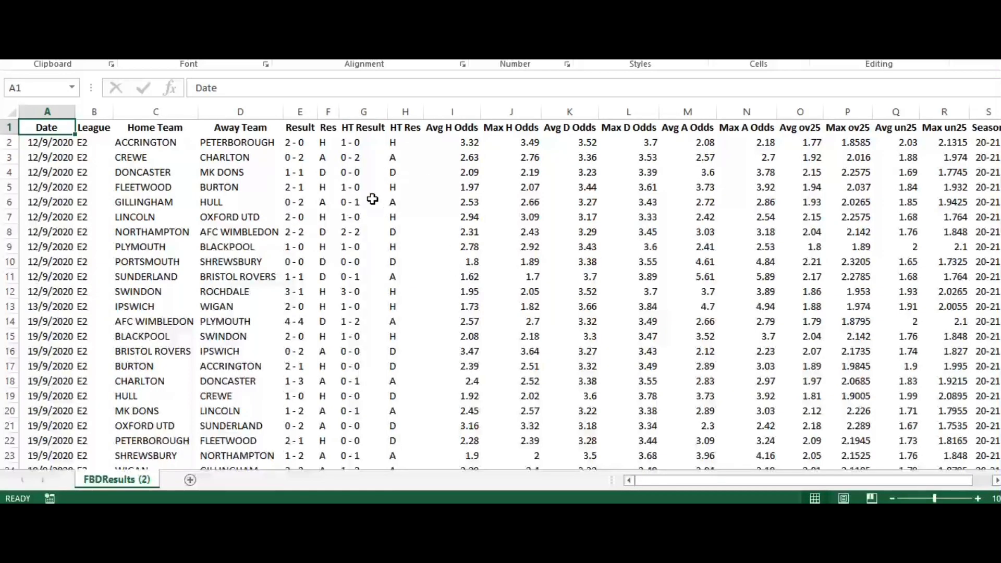
- Remove the unplayed fixtures without results, from row 398 down to the end of the data
left_click(352, 205)
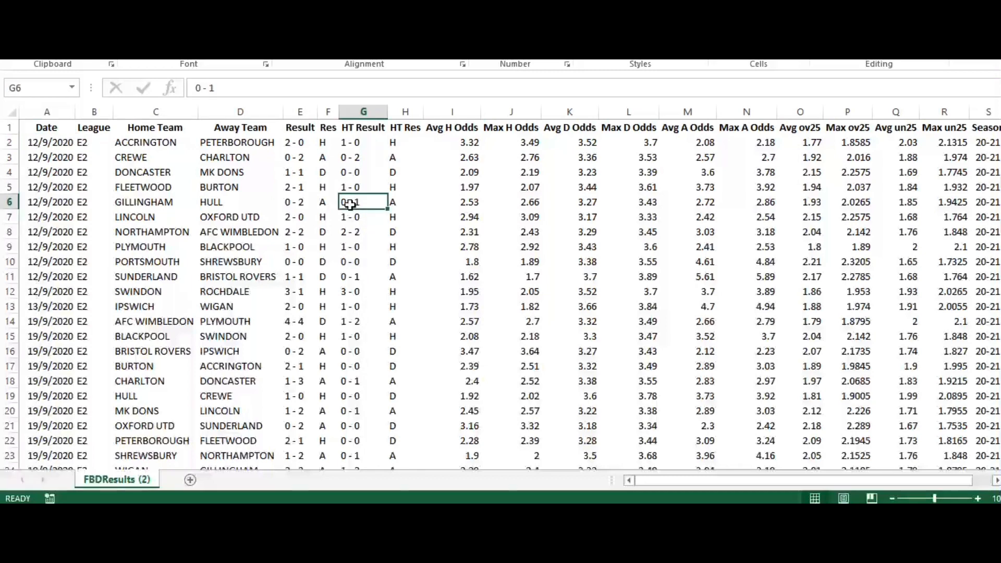
key("ctrl+shift+Down")
scroll(369, 241, "down", 5)
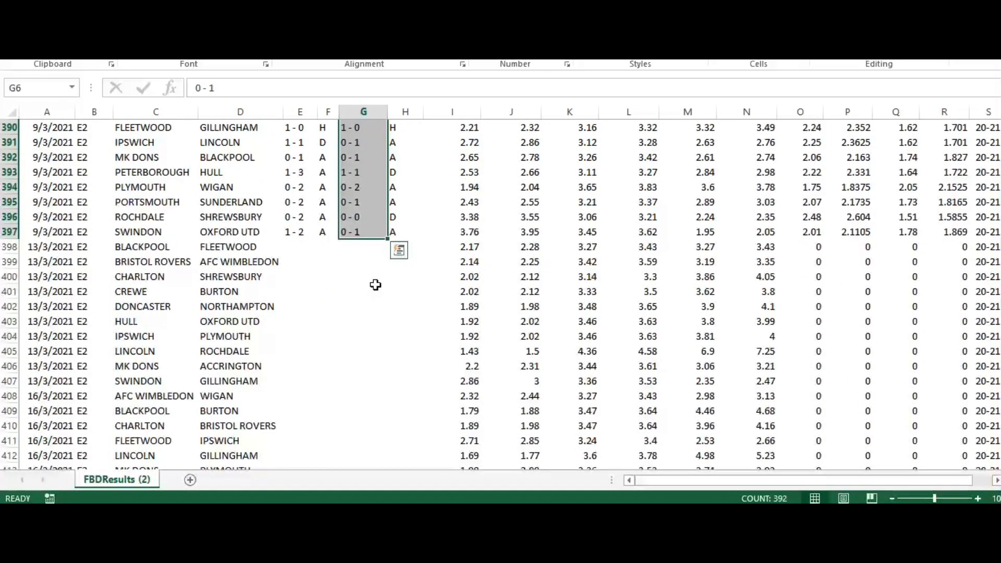
left_click(8, 248)
key("ctrl+shift+Down")
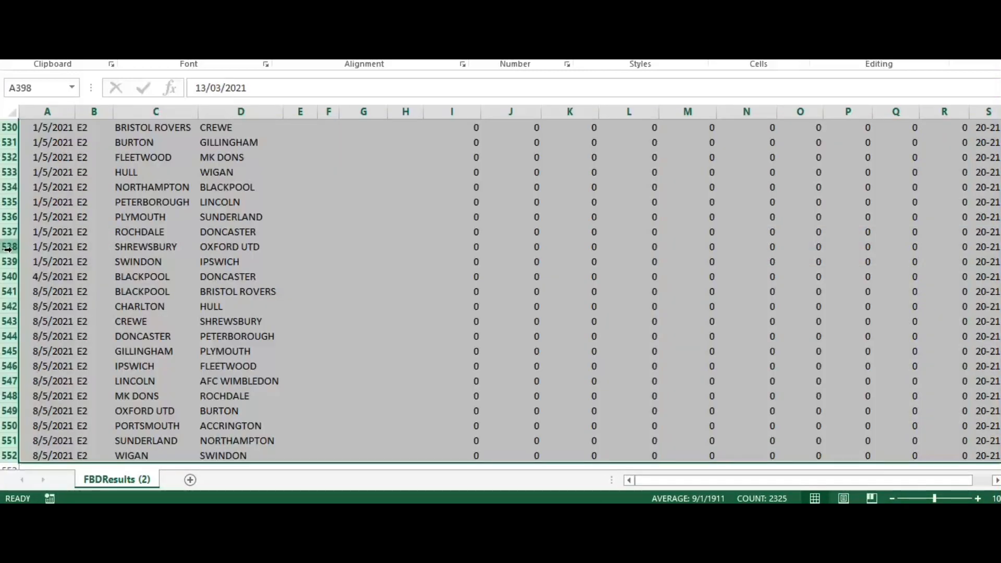
right_click(268, 244)
left_click(326, 368)
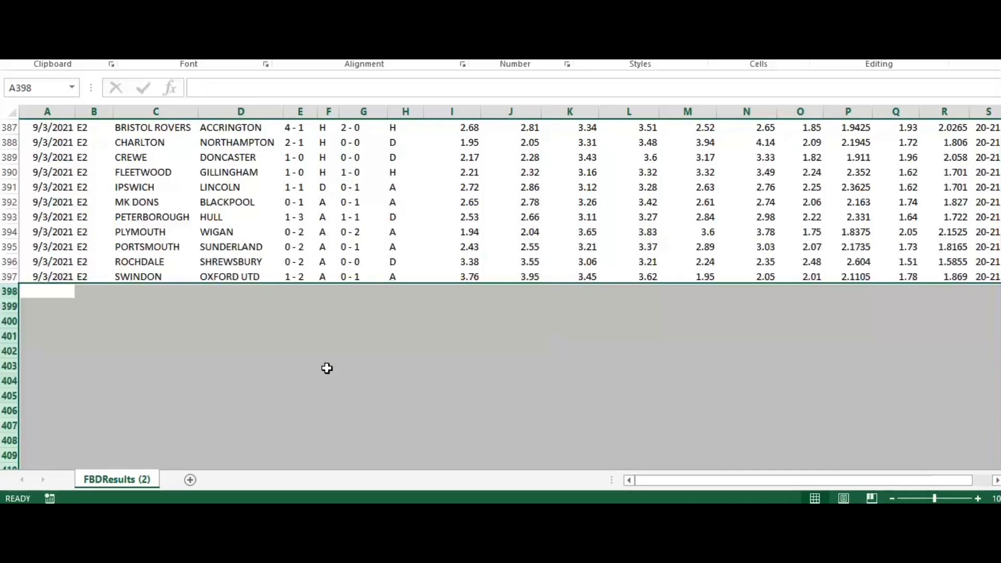
- Move the 9/3/2021 matches in rows 386 to 397 into a new sheet, starting at cell A2
left_click_drag(11, 276, 8, 219)
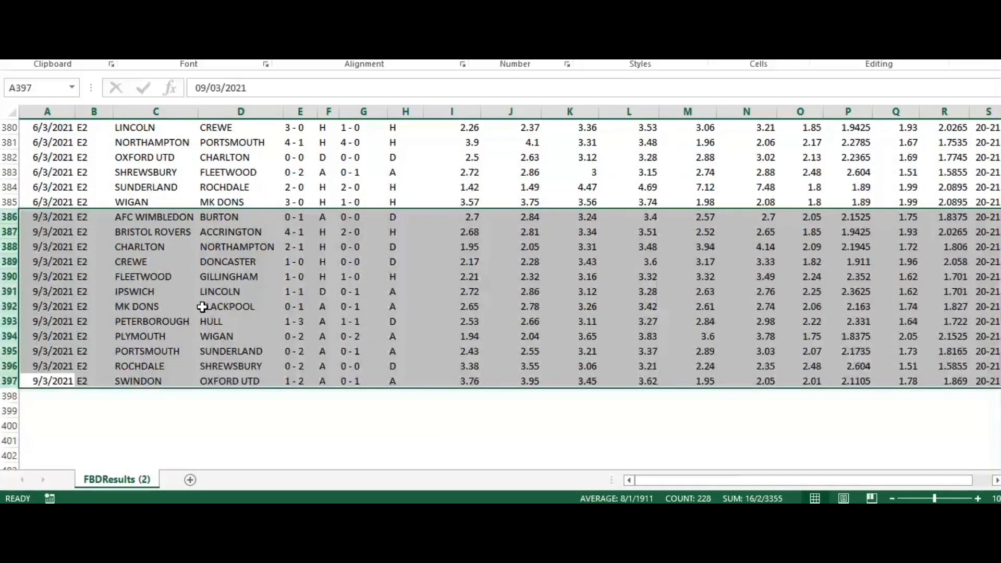
key("ctrl+c")
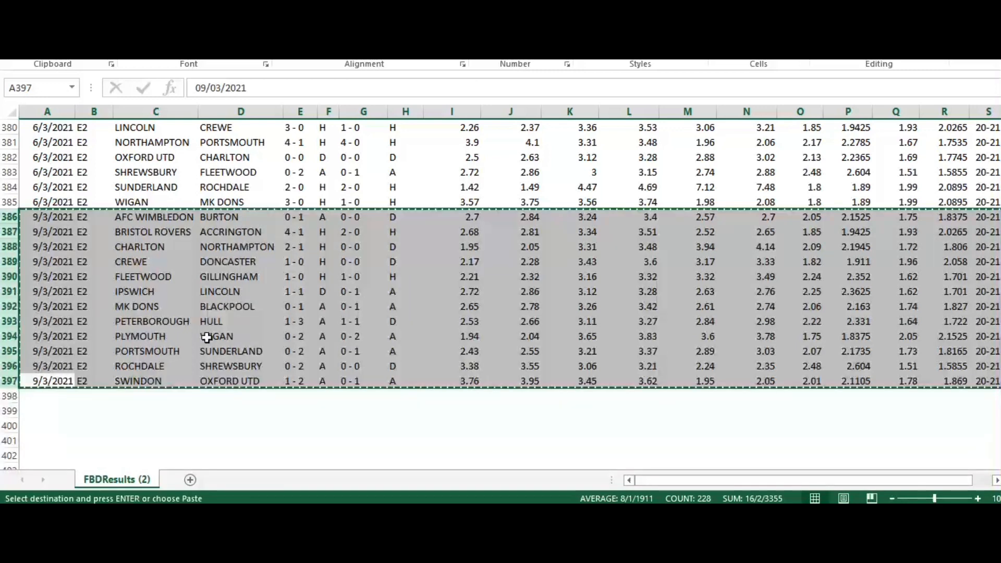
left_click(191, 480)
left_click(35, 139)
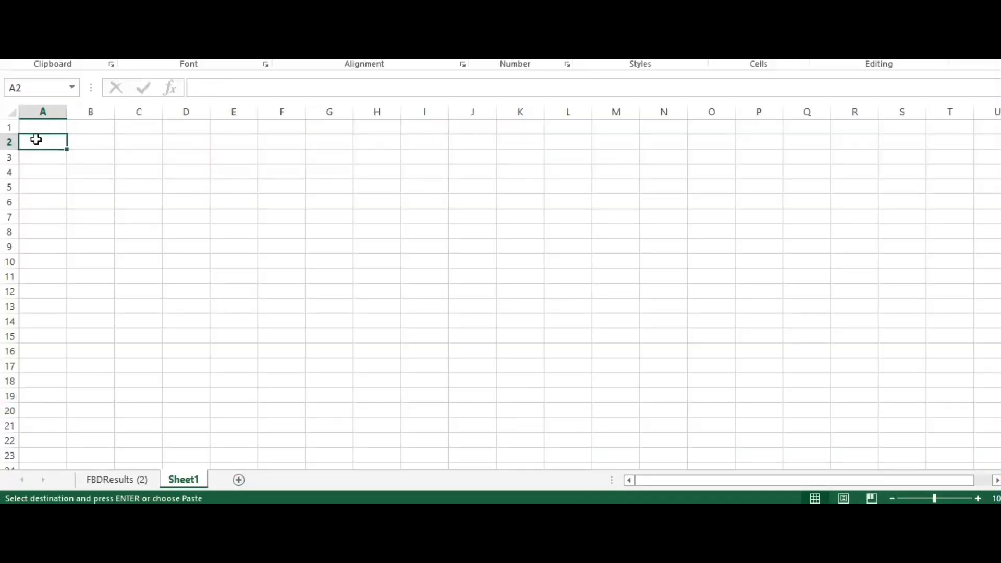
key("Return")
- Copy the header row of FBDResults (2) into row 1 of Sheet1
left_click(117, 480)
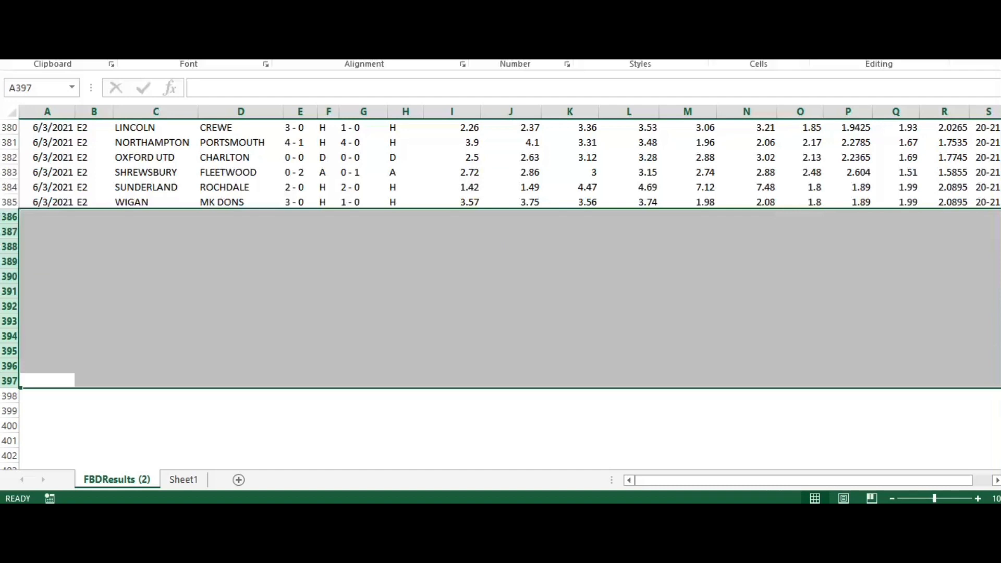
scroll(500, 292, "up", 1)
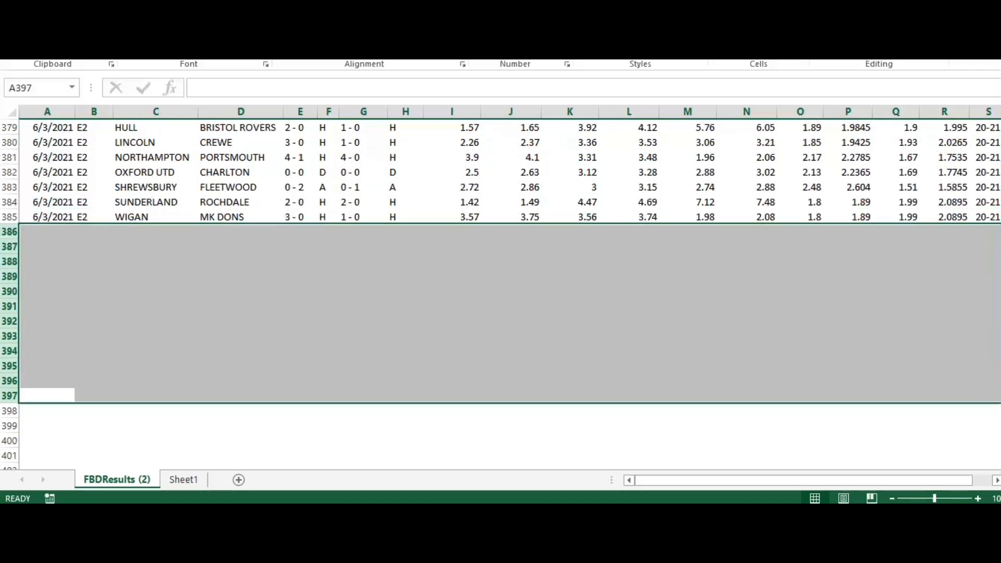
scroll(286, 174, "up", 4)
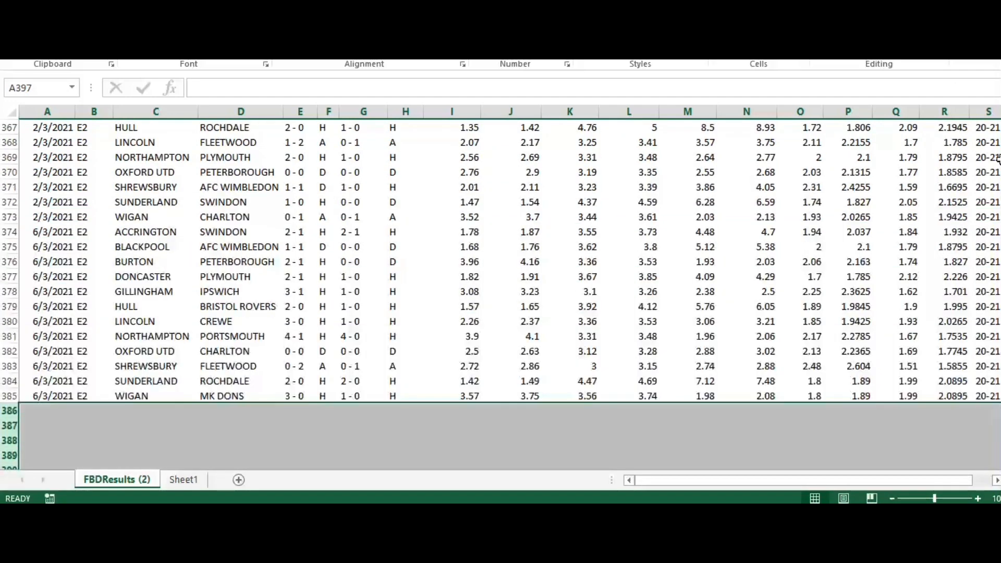
left_click_drag(1000, 349, 997, 99)
left_click(8, 127)
key("ctrl+c")
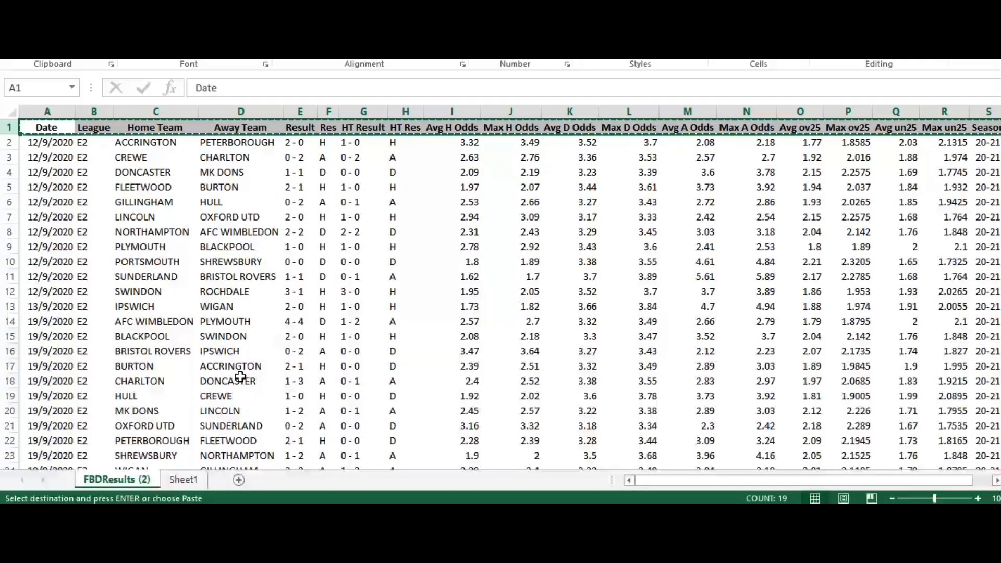
left_click(183, 479)
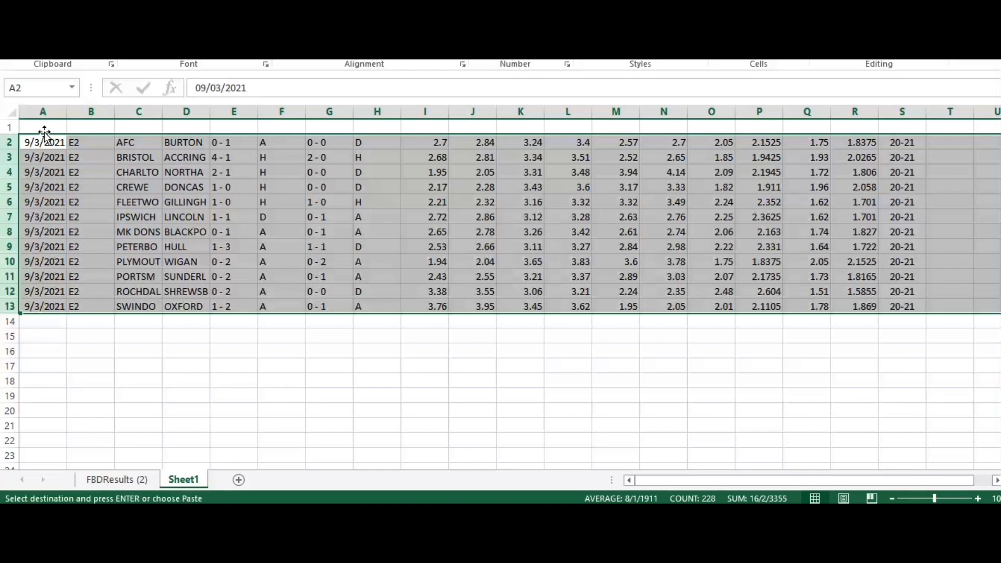
left_click(45, 127)
key("ctrl+v")
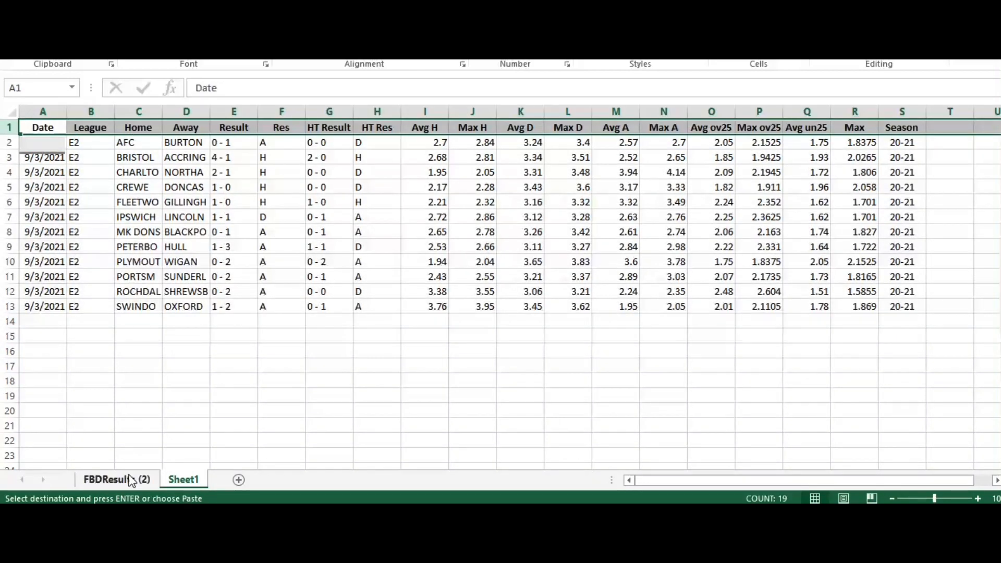
- Add the column headers HG in T1 and AG in U1 of the FBDResults (2) sheet
left_click(119, 479)
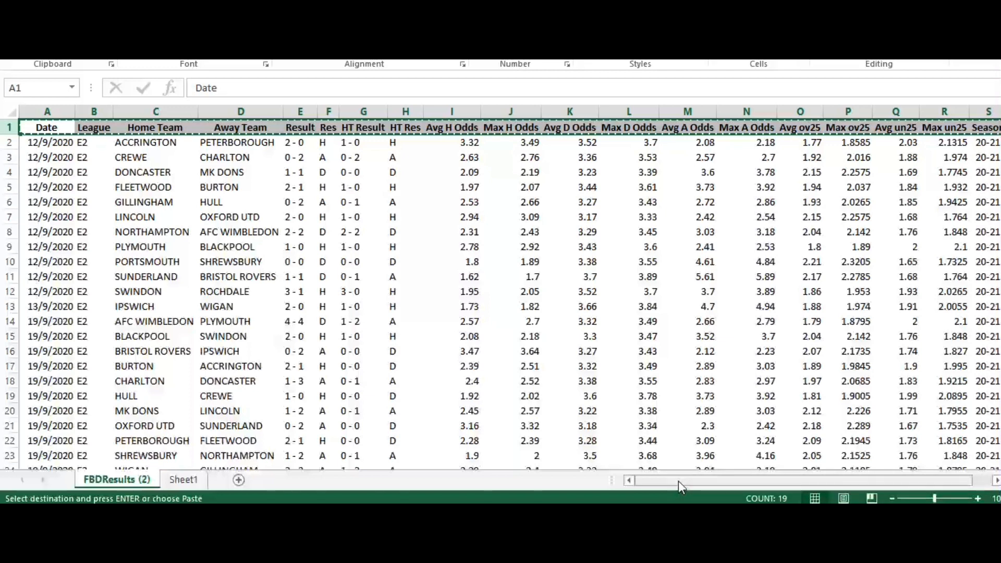
left_click_drag(677, 480, 774, 486)
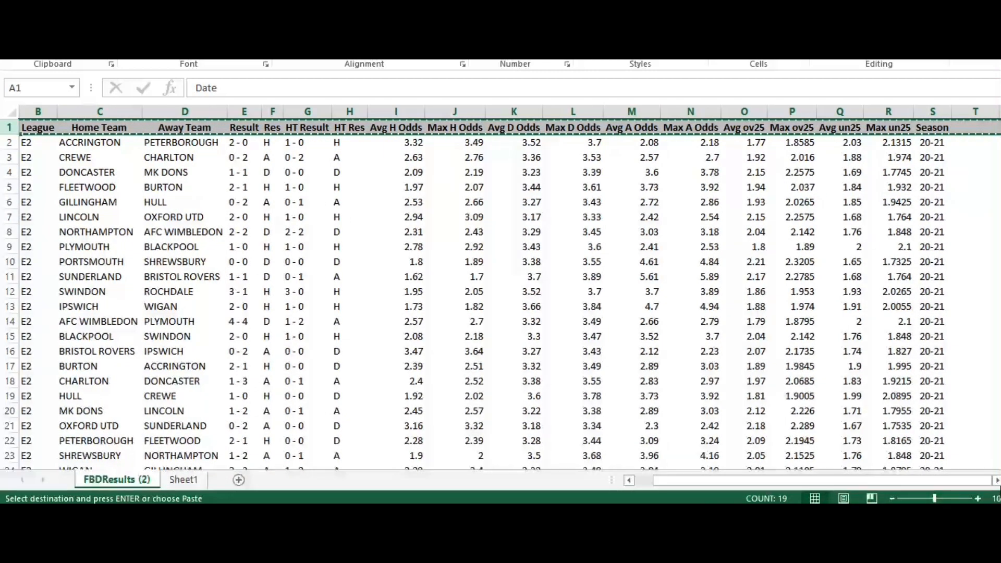
left_click(995, 480)
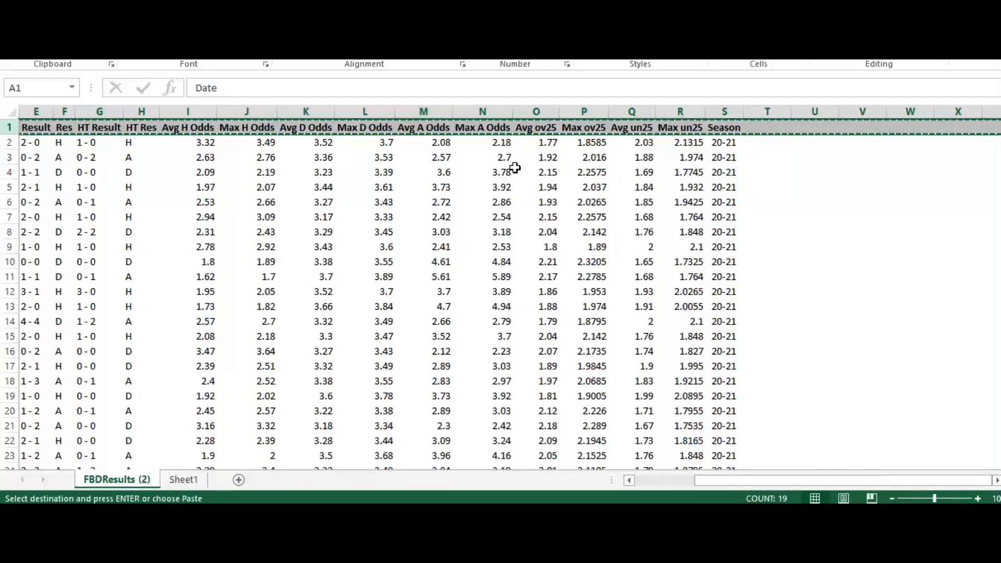
left_click_drag(862, 477, 735, 478)
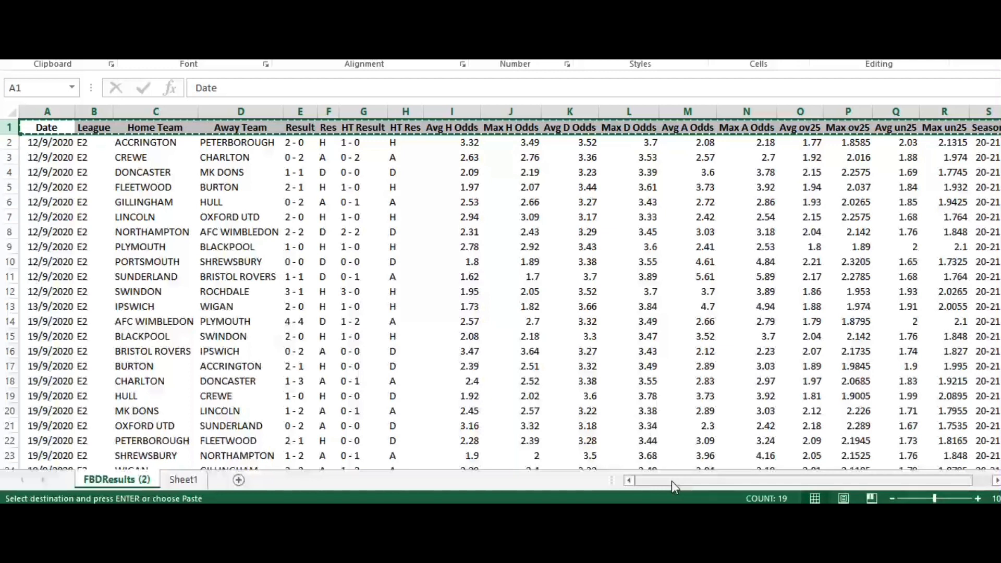
left_click_drag(671, 480, 786, 482)
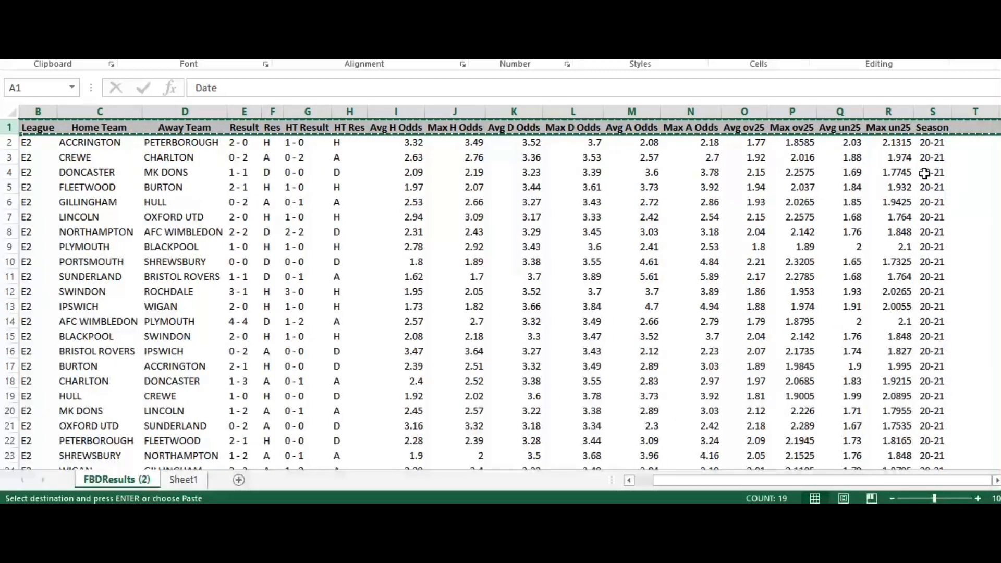
left_click(975, 128)
scroll(770, 273, "right", 4)
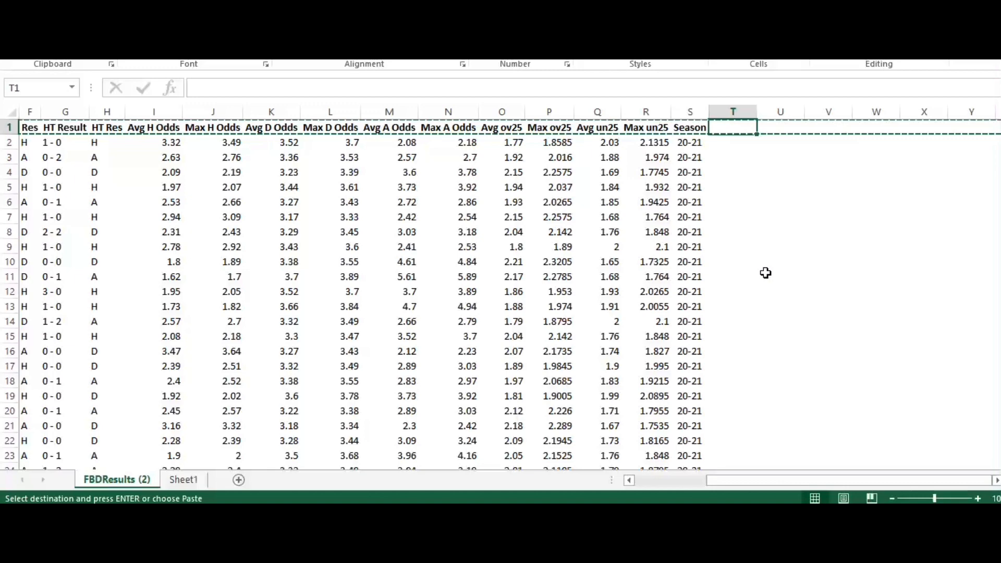
left_click_drag(833, 478, 866, 478)
type("HG")
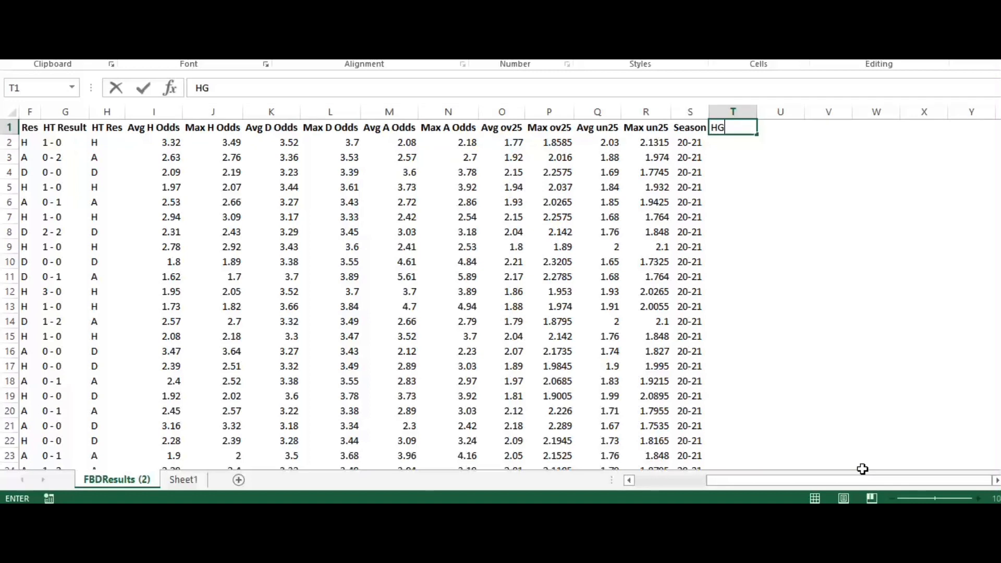
key("Tab")
type("AG")
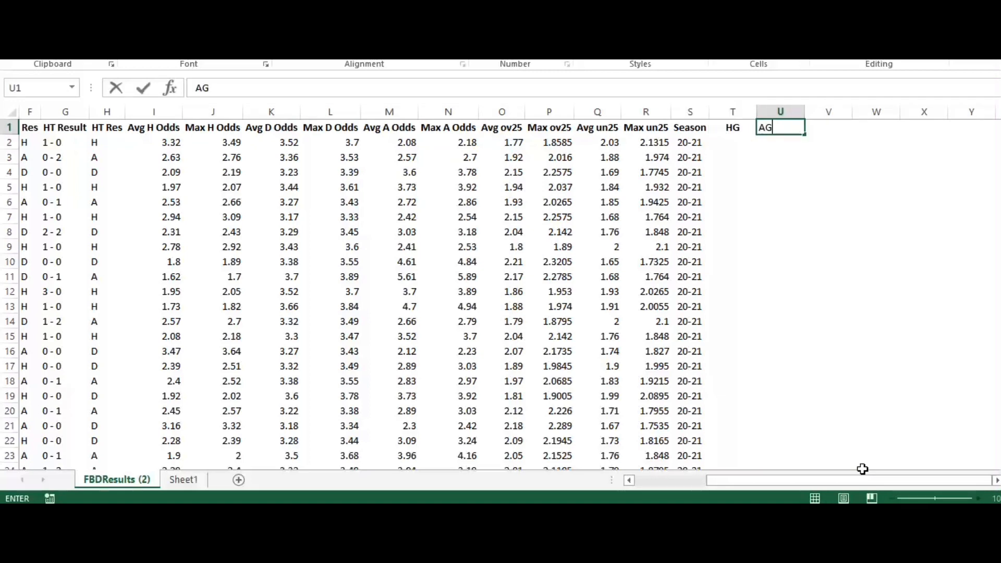
- Extract the home goals in T2 with the formula =LEFT(E2,2)*1
left_click(735, 143)
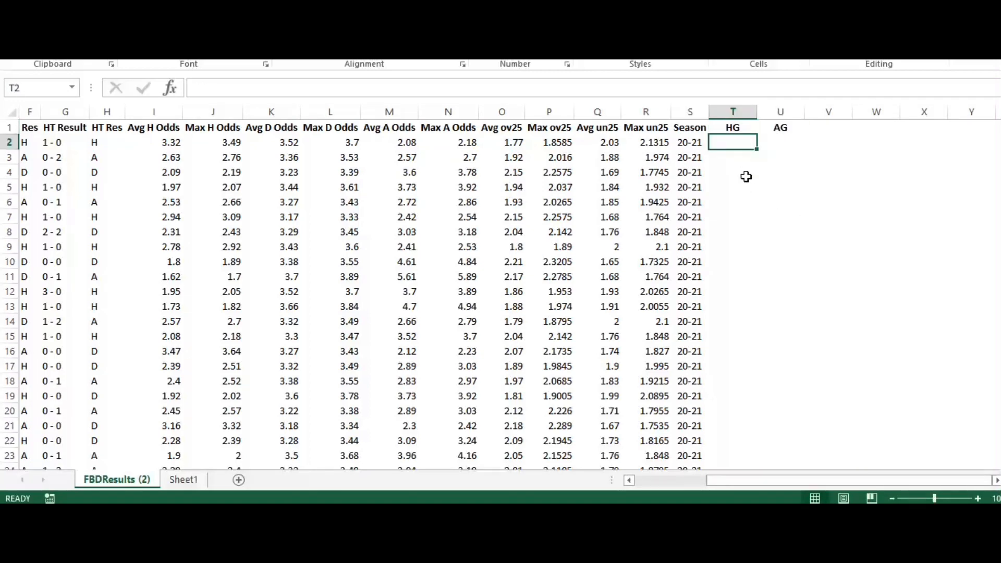
type("=left(")
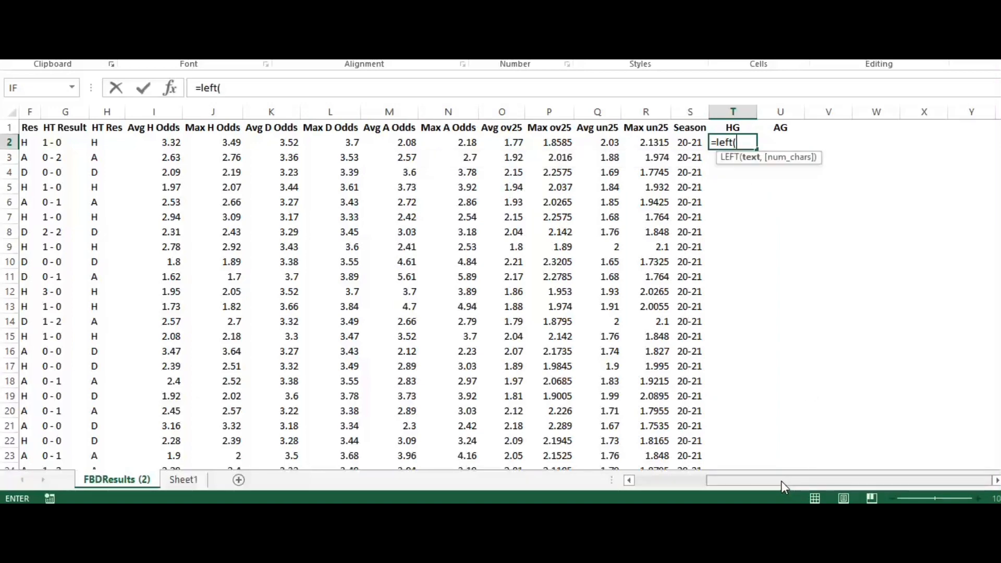
left_click_drag(781, 480, 631, 489)
left_click(298, 143)
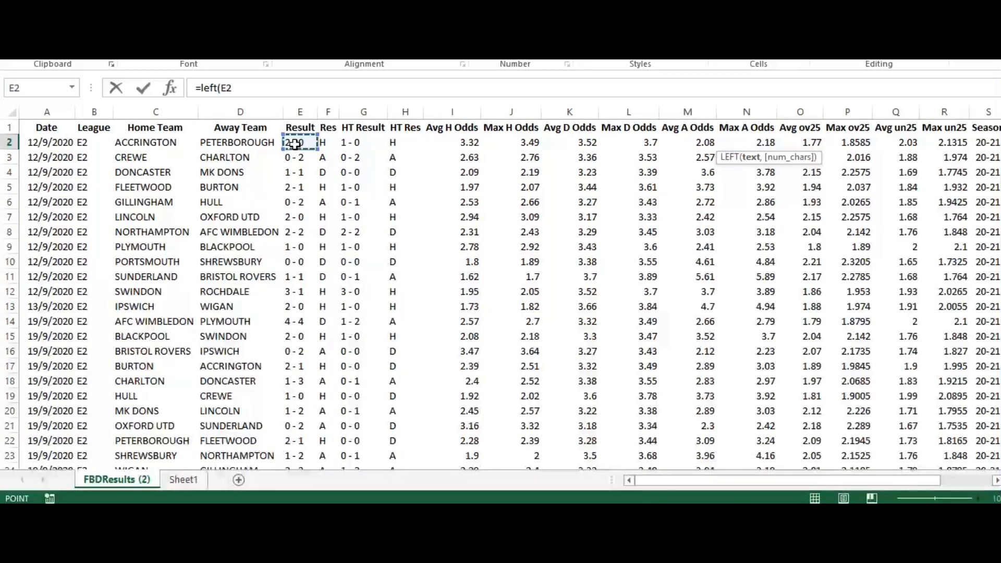
type(",2)*1")
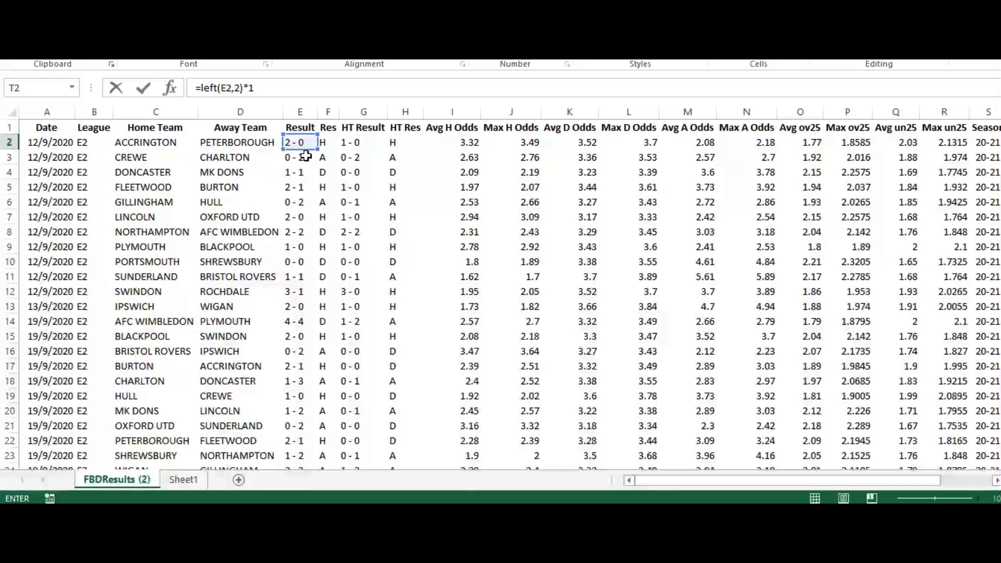
key("Return")
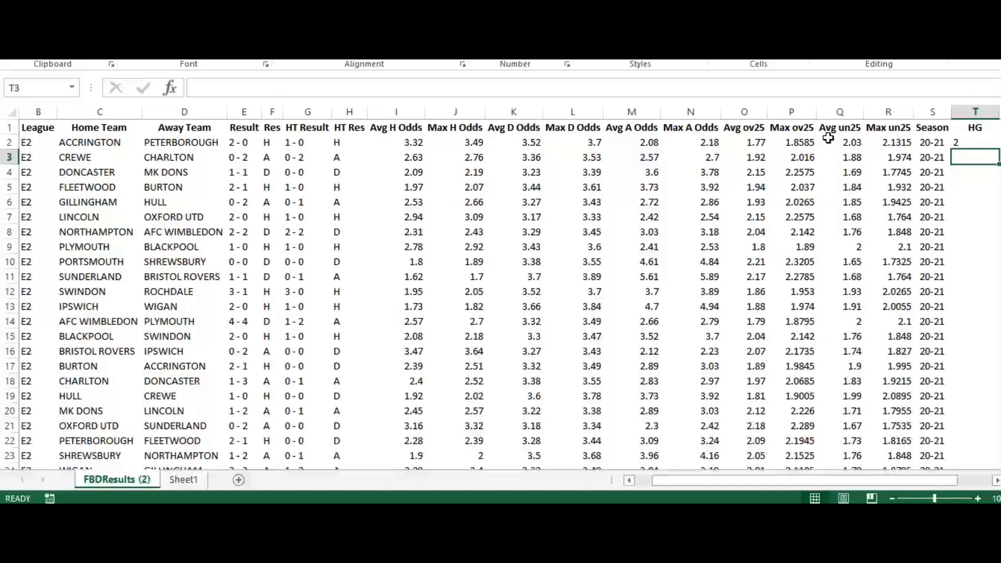
left_click(959, 142)
- Extract the away goals in U2 with a RIGHT formula that takes the last two characters of E2
left_click_drag(849, 485, 938, 475)
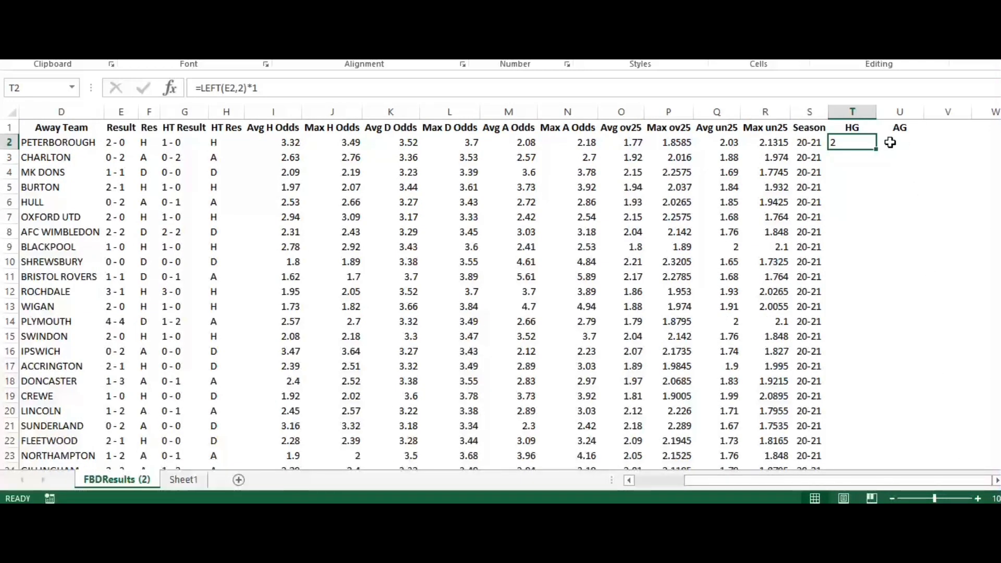
left_click(893, 143)
type("=right")
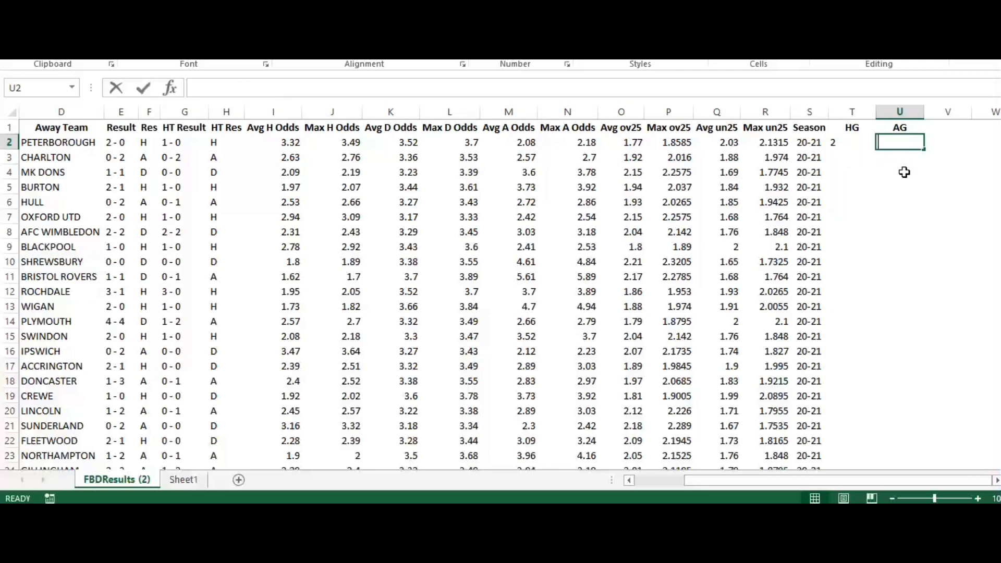
type("(")
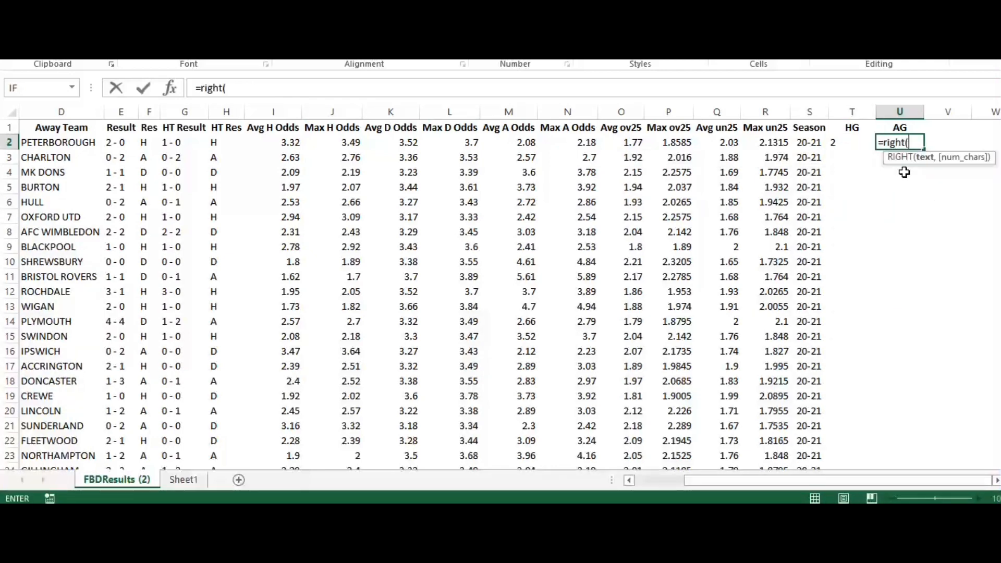
left_click_drag(831, 480, 781, 480)
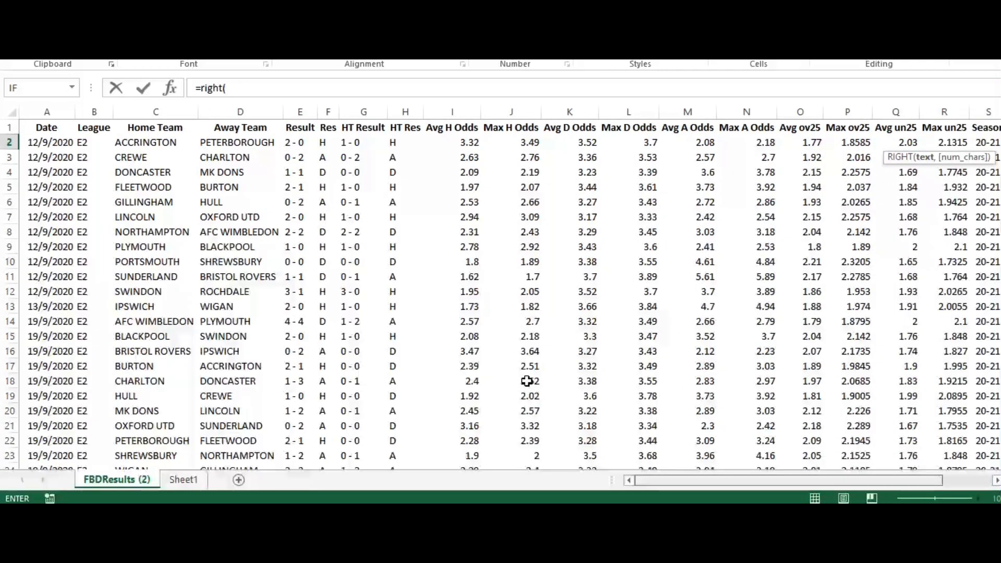
left_click(300, 143)
type(",2")
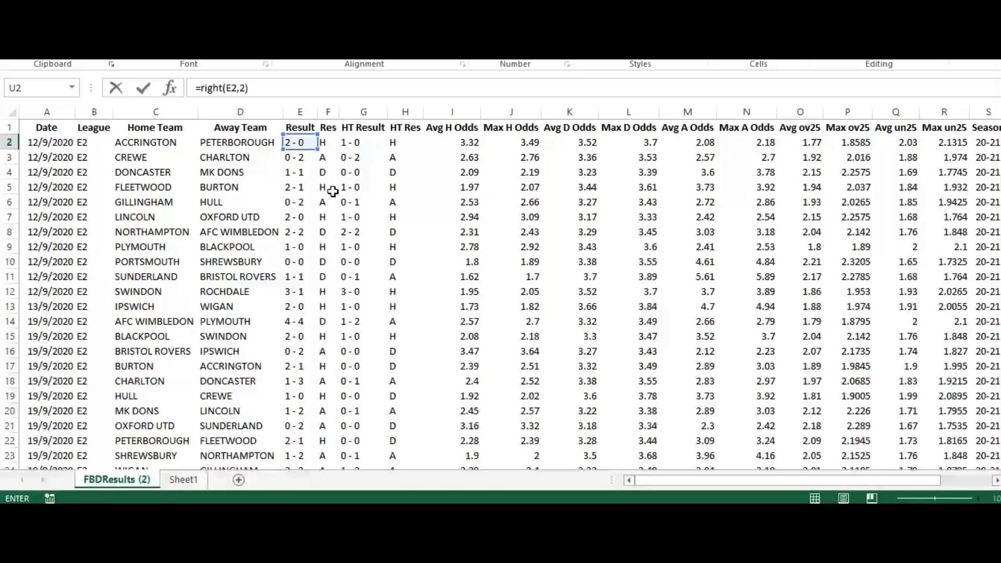
left_click(295, 87)
key("ctrl+Return")
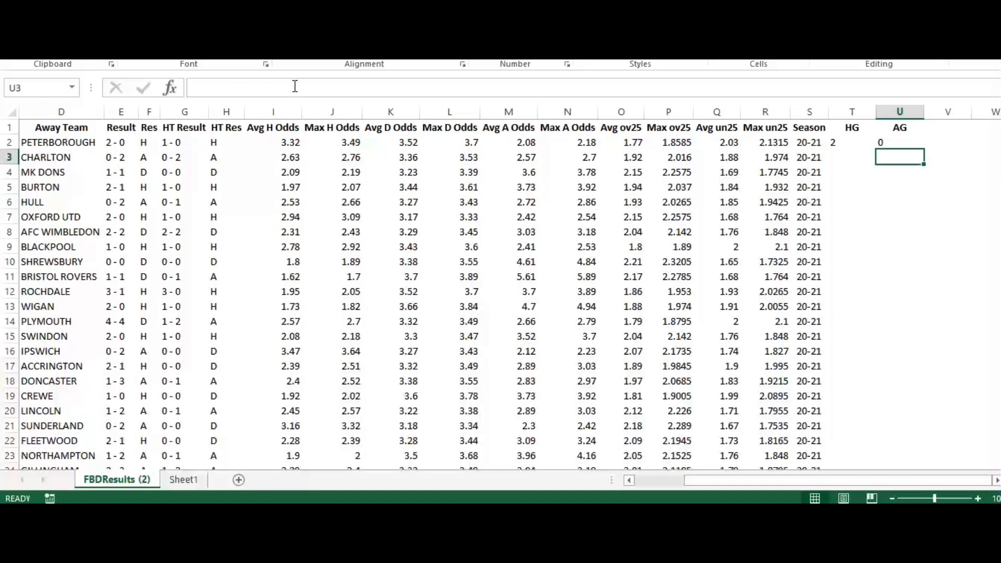
- Fill the HG and AG formulas in T2:U2 down through all match rows
left_click_drag(847, 142, 917, 148)
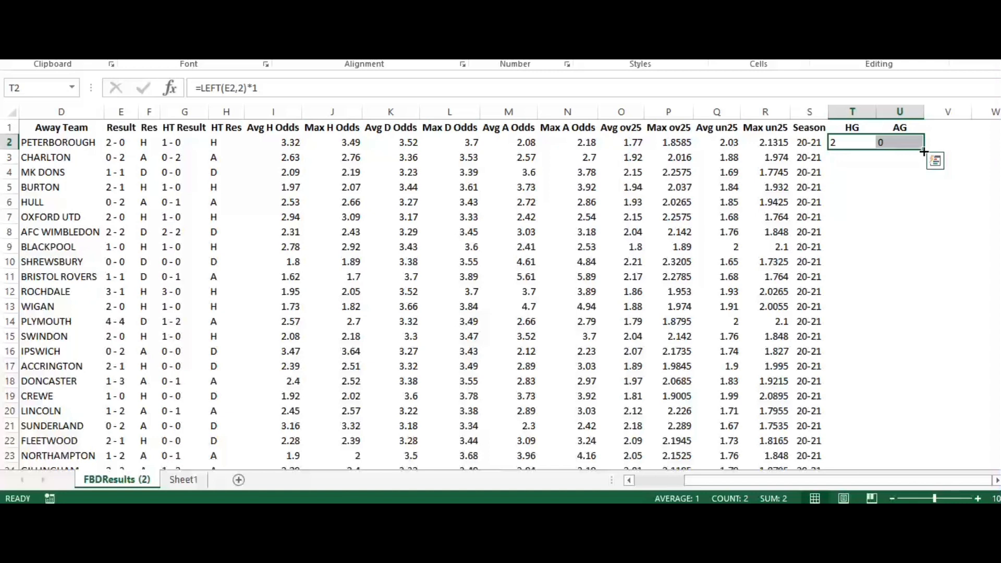
double_click(923, 151)
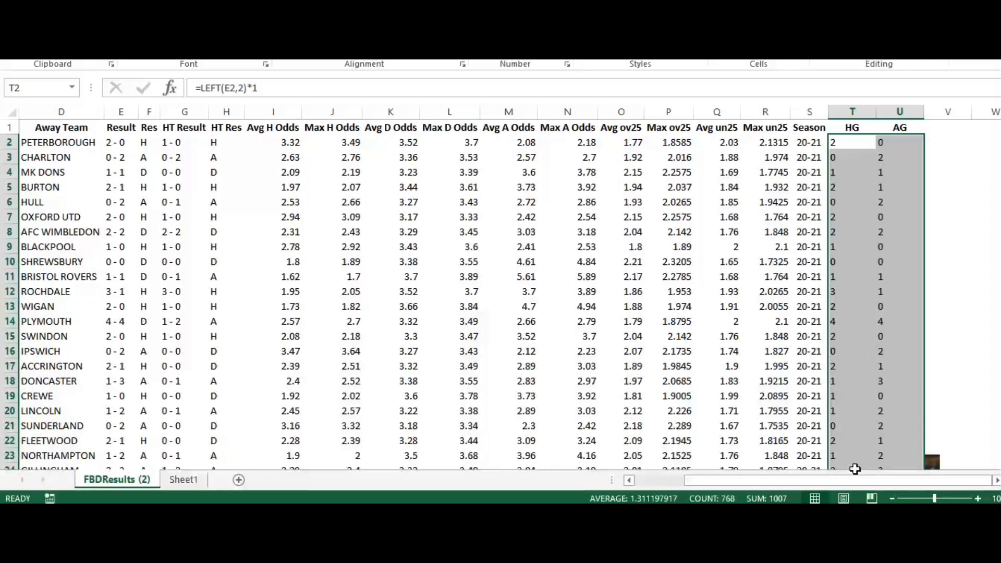
- Create a PivotTable from columns A to U of FBDResults (2), placed on the same sheet at cell W1
left_click_drag(860, 478, 993, 484)
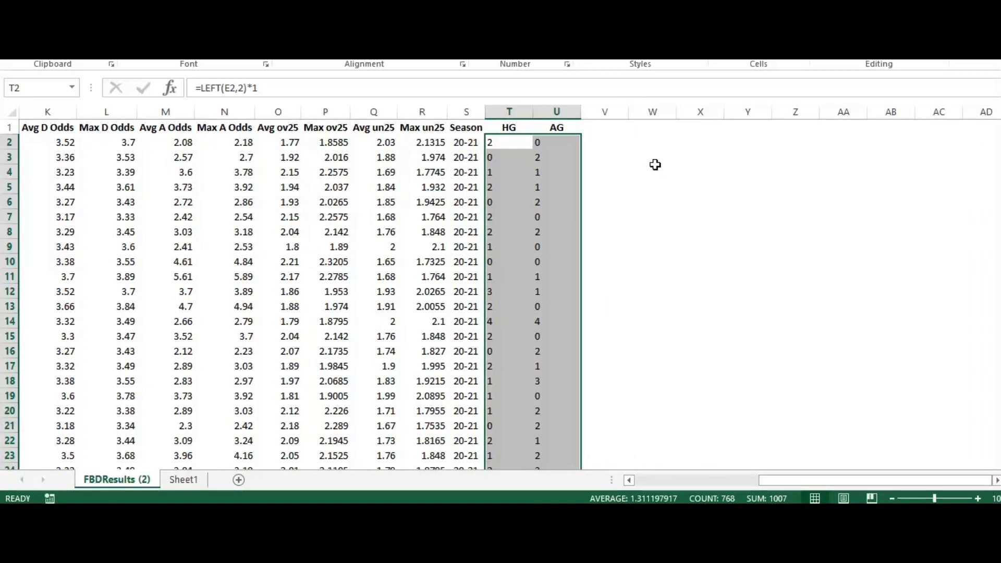
left_click(653, 128)
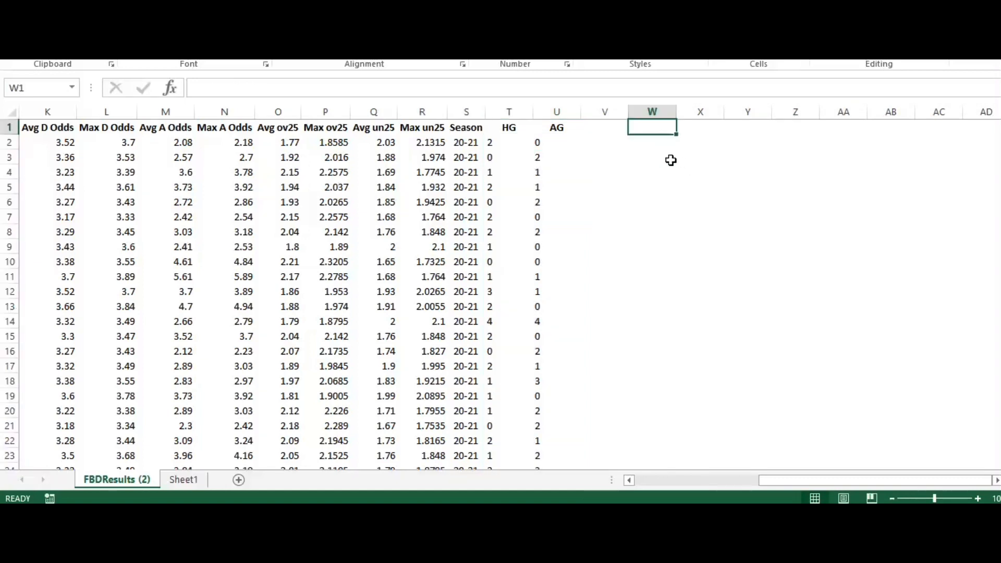
left_click(102, 3)
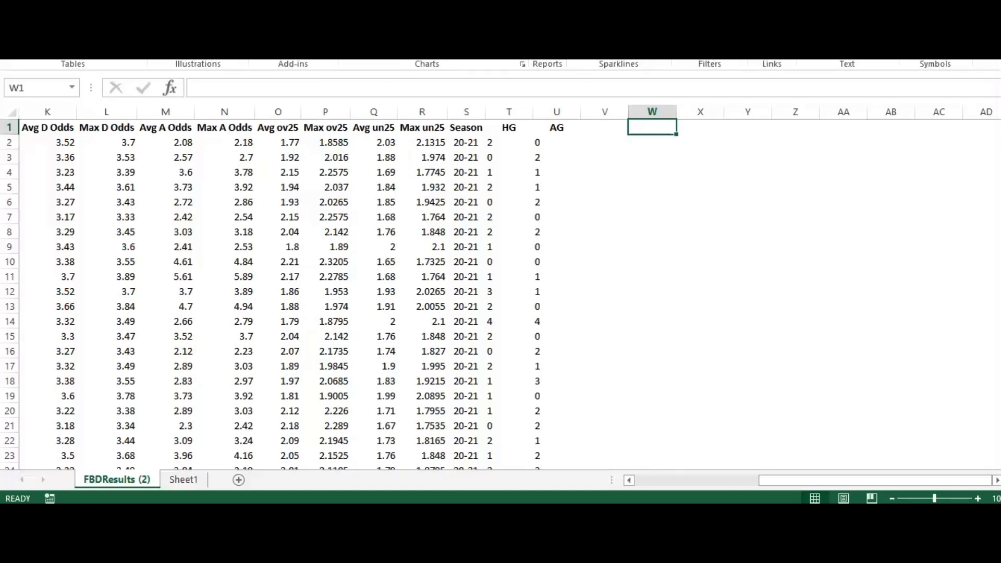
left_click(21, 32)
left_click_drag(558, 114, 1, 99)
left_click(315, 447)
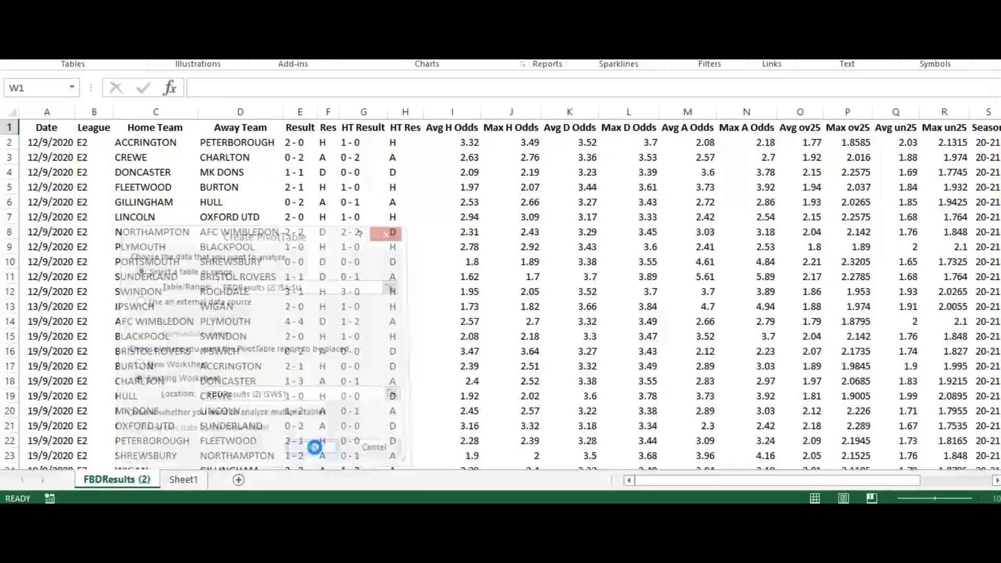
- Show the PivotTable field list again and add Home Team as the row field
left_click_drag(636, 480, 791, 479)
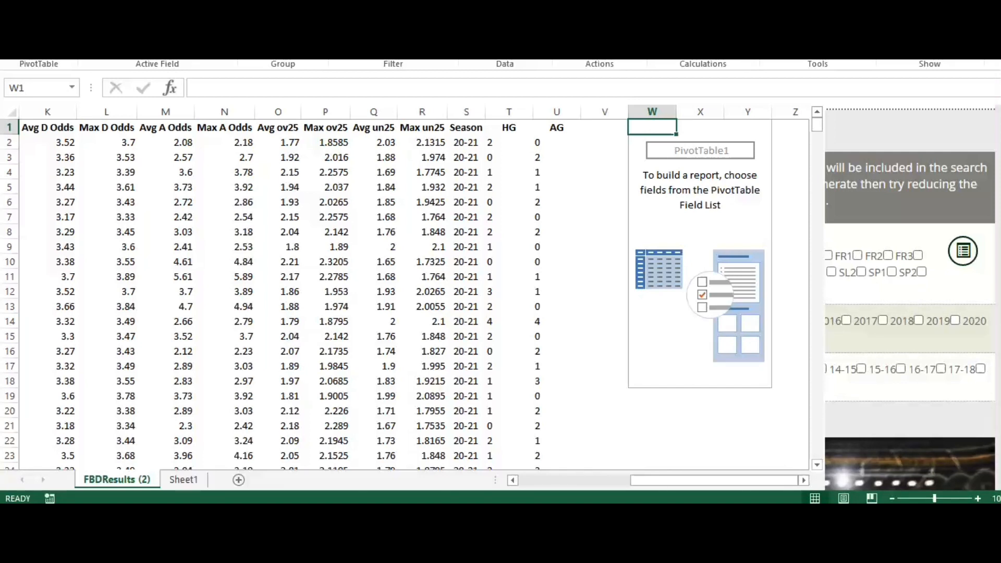
left_click(713, 195)
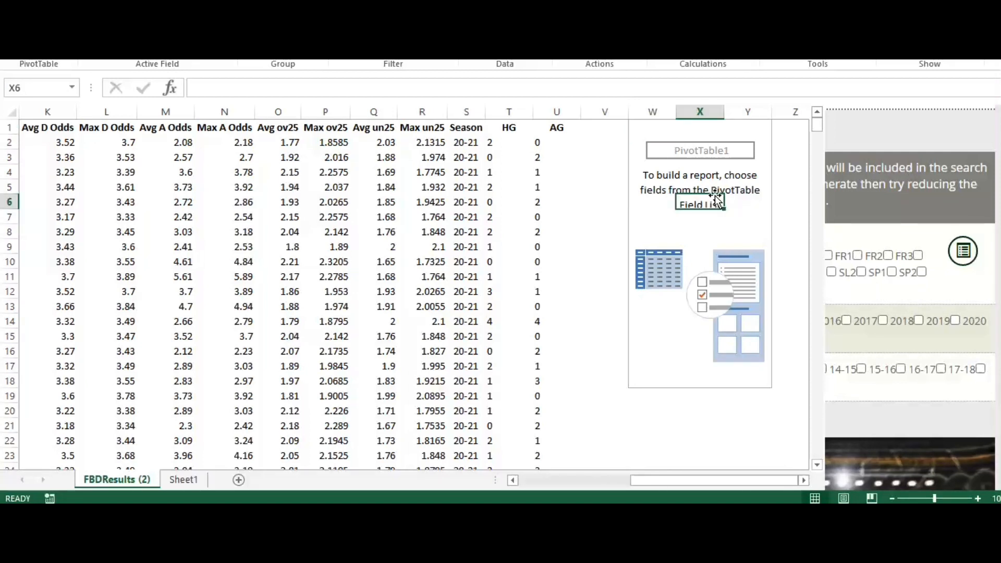
right_click(708, 207)
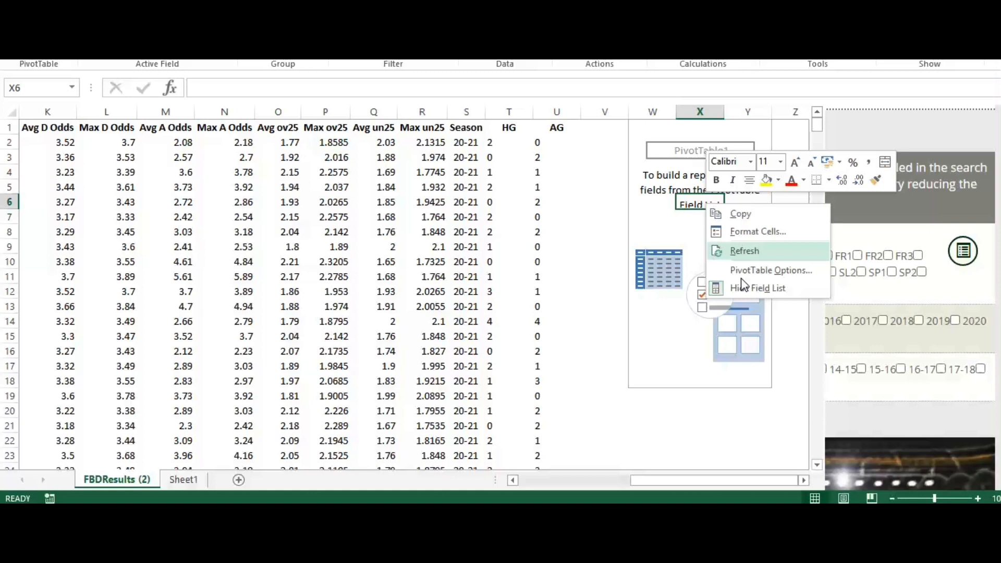
left_click(770, 285)
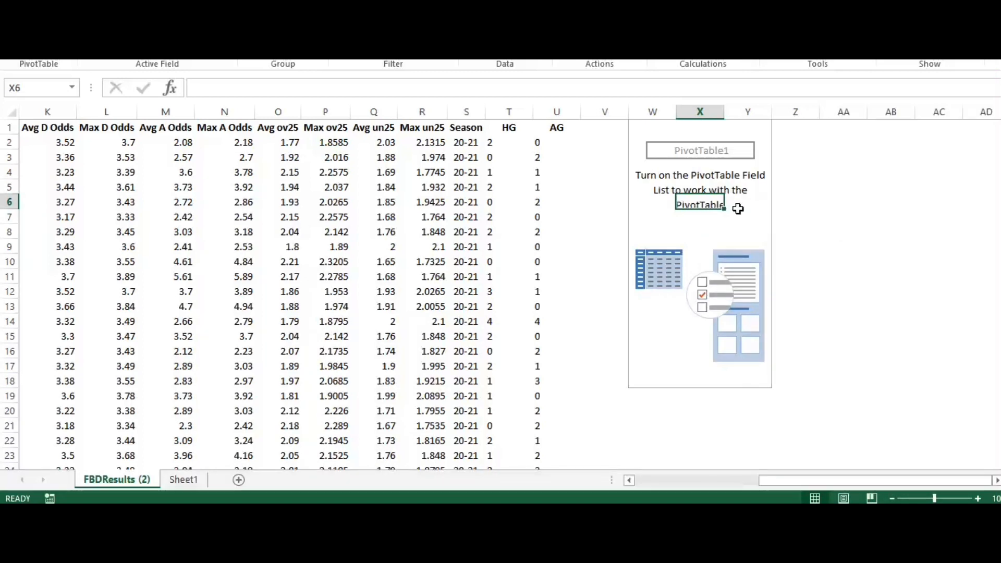
right_click(737, 207)
left_click(791, 293)
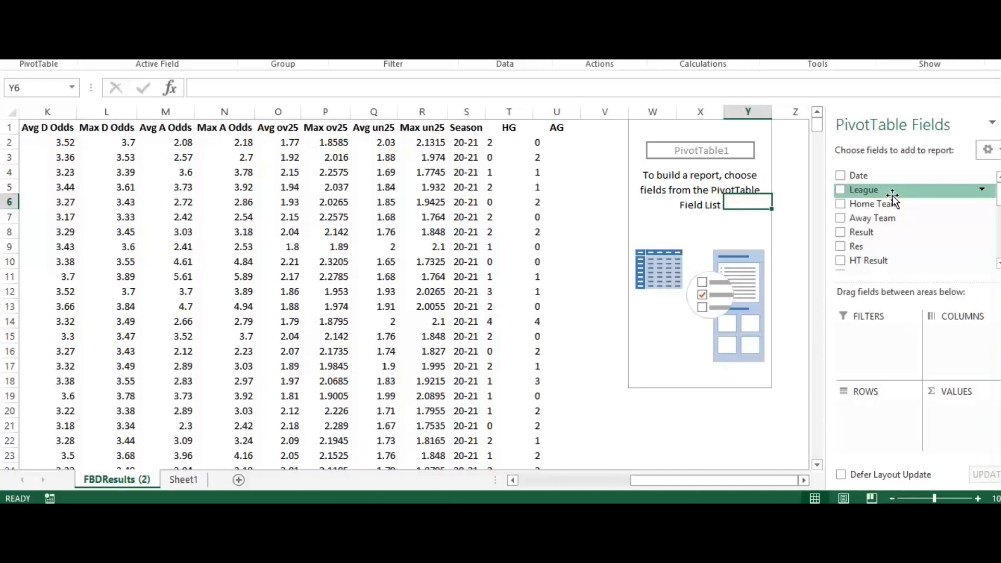
left_click_drag(893, 209, 882, 419)
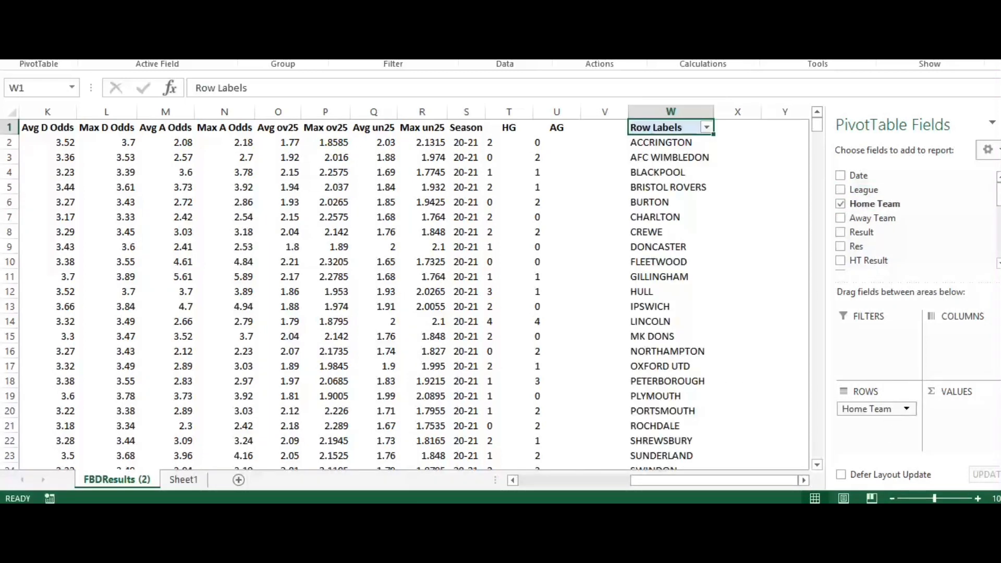
- Add HG to the PivotTable values and summarize it by Average
left_click_drag(998, 204, 961, 427)
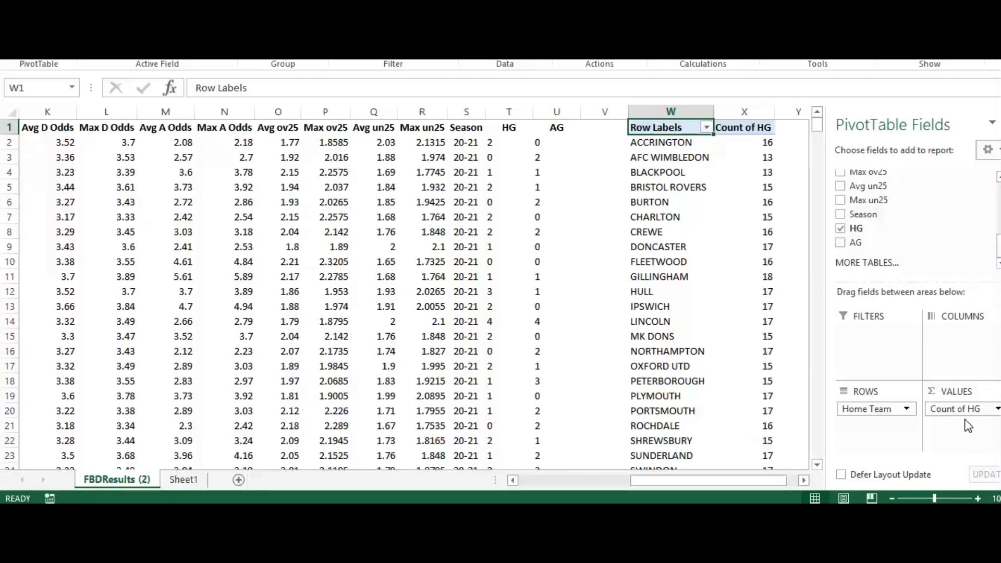
left_click(997, 410)
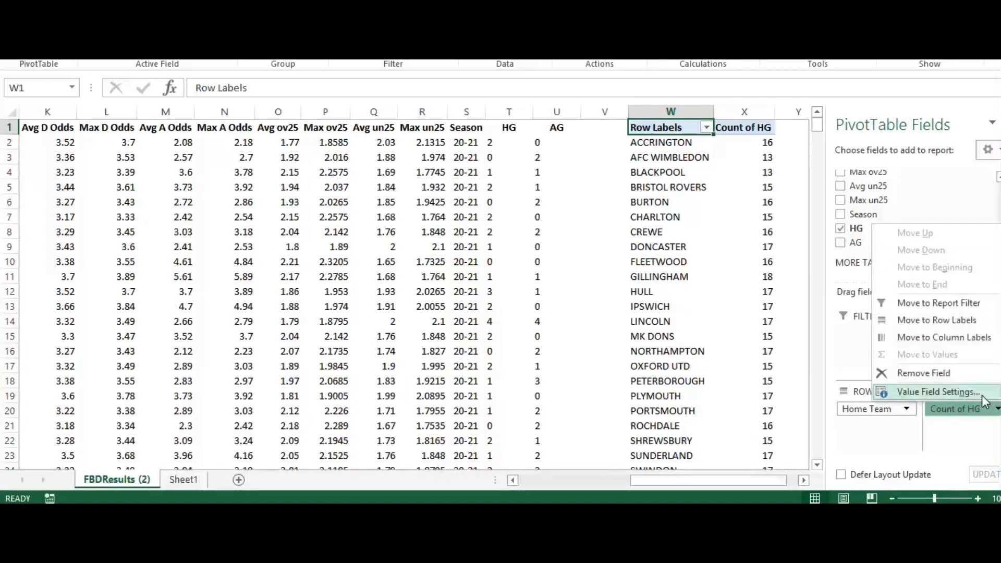
left_click(932, 390)
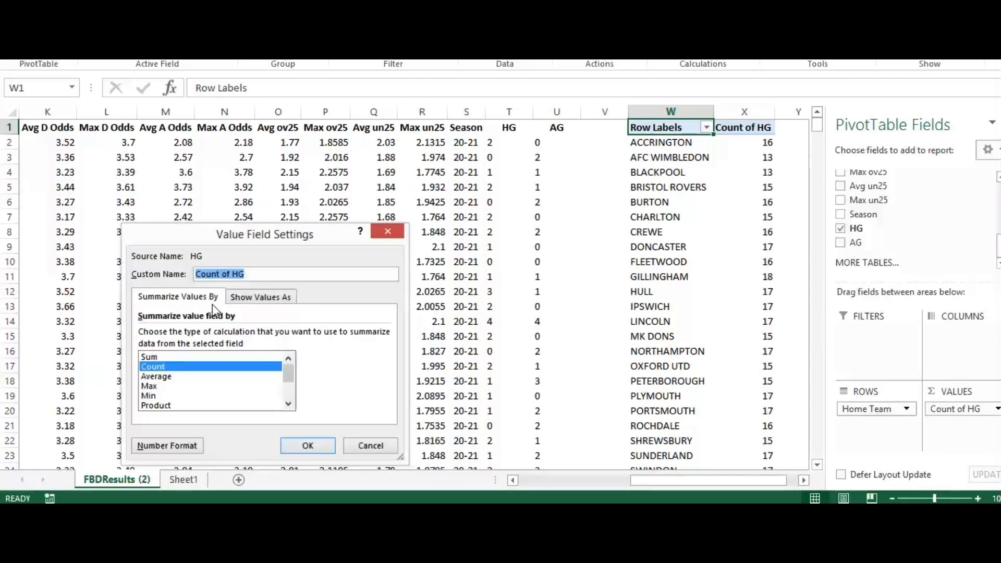
double_click(172, 377)
- Add AG to the PivotTable values and summarize it by Average
left_click_drag(881, 242, 961, 426)
left_click(994, 425)
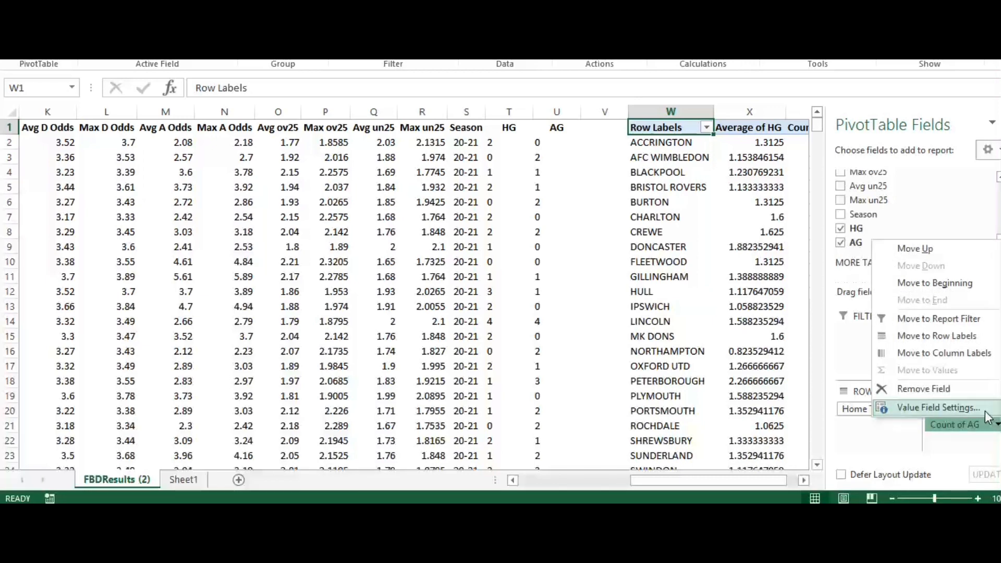
left_click(931, 405)
double_click(192, 377)
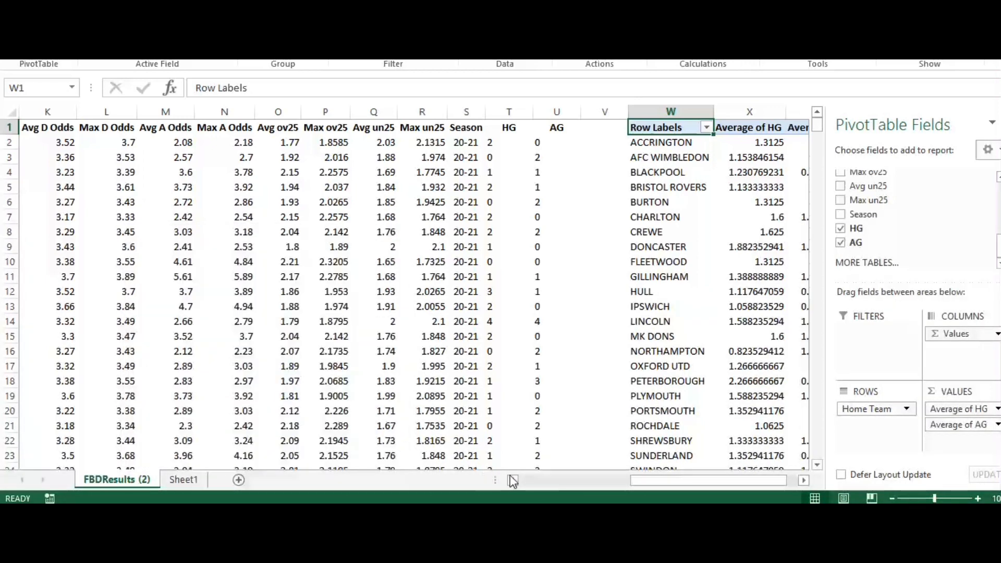
- Set the number format of the Average of HG field to Number with 2 decimal places
left_click_drag(663, 480, 711, 480)
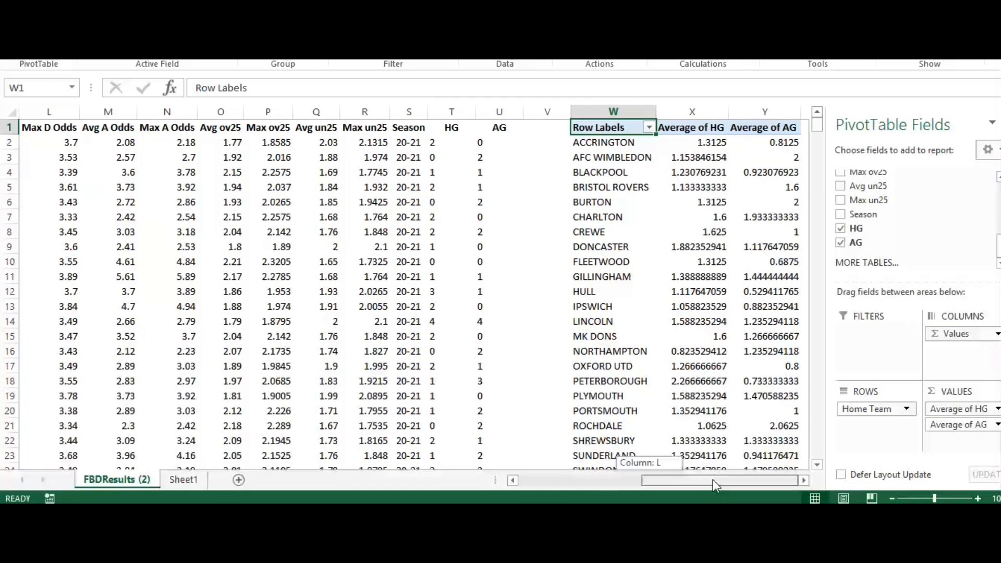
left_click(694, 130)
right_click(695, 129)
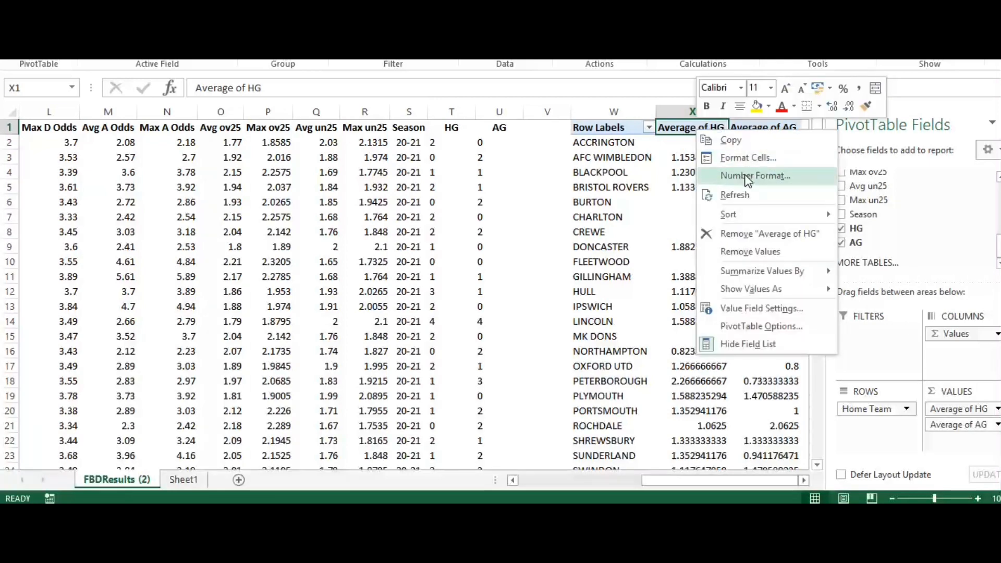
key("Escape")
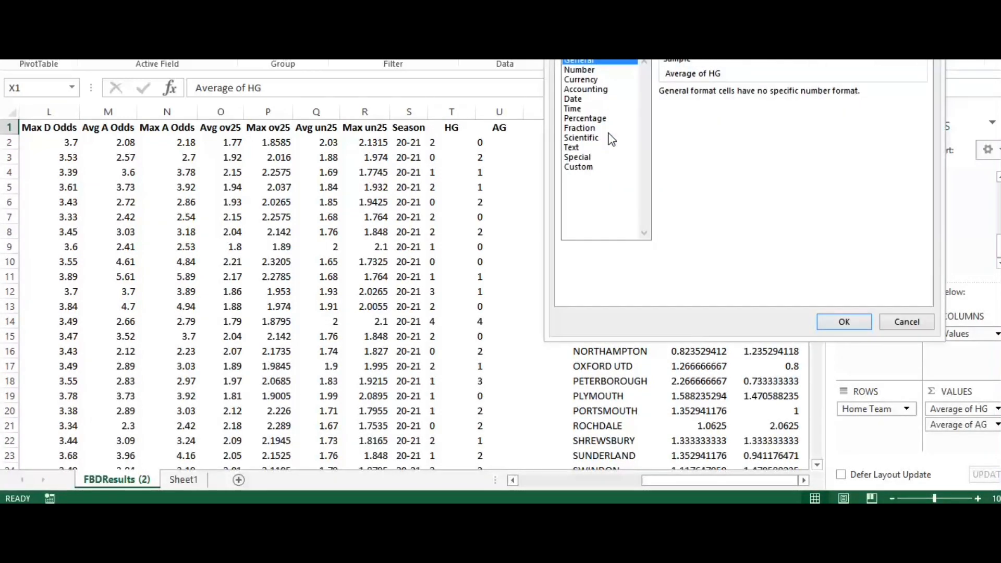
left_click(599, 70)
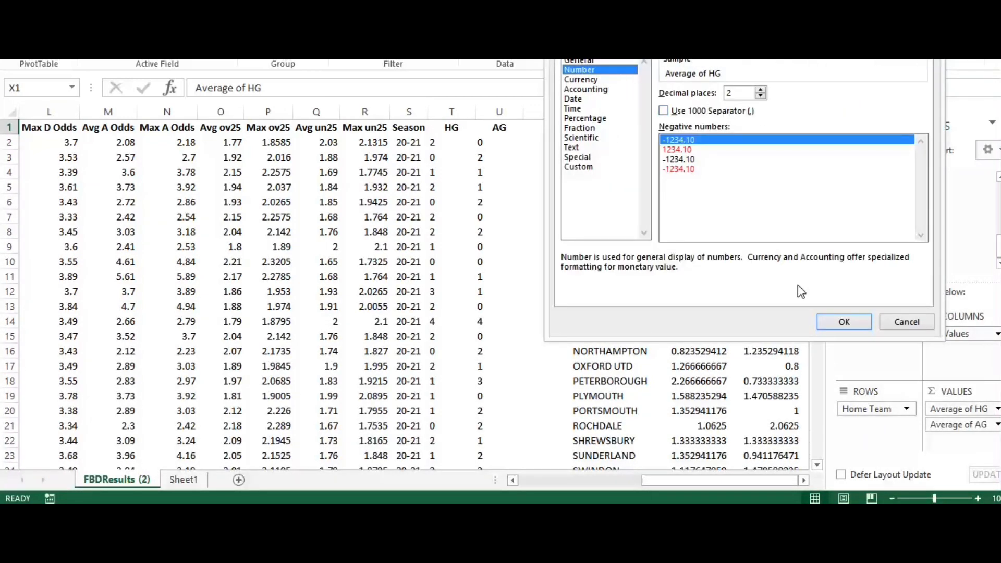
left_click(855, 322)
- Set the number format of the Average of AG field to Number with 2 decimal places and close the field list
right_click(772, 129)
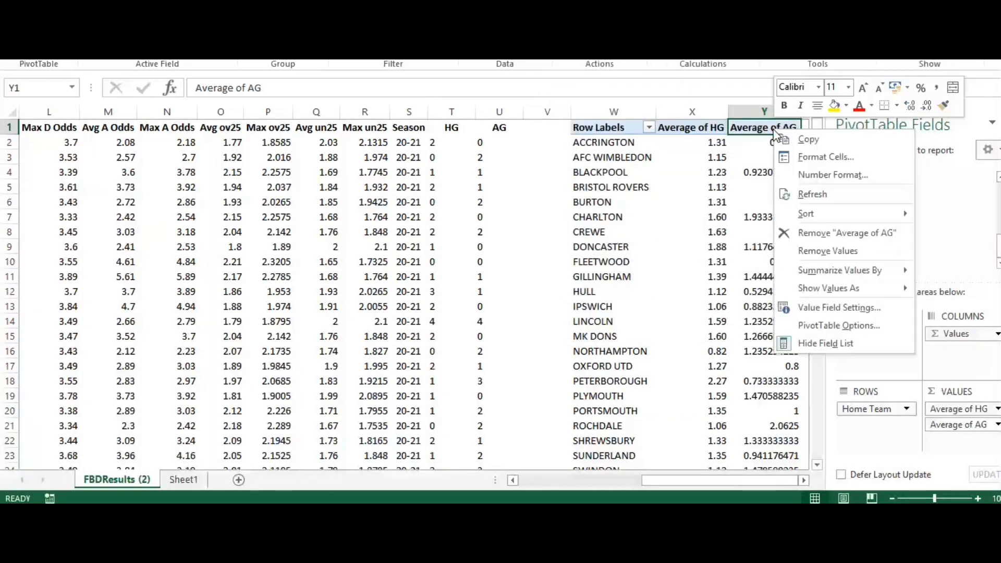
left_click(832, 176)
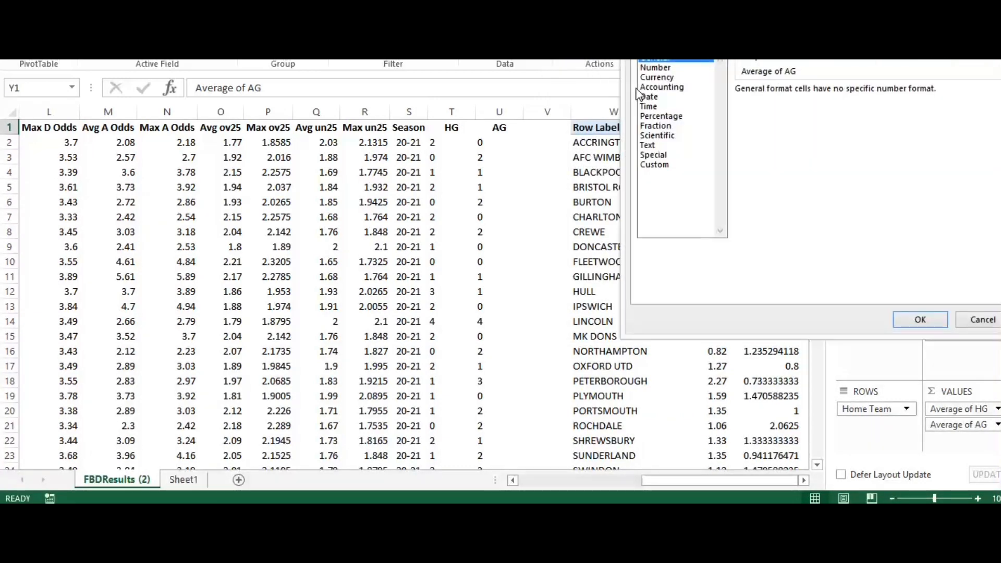
left_click(655, 68)
left_click(918, 319)
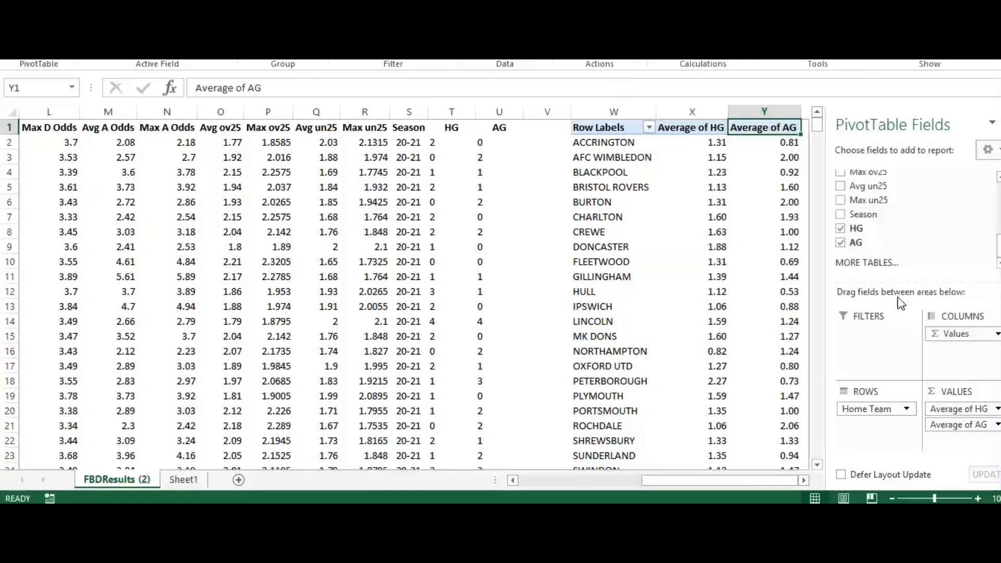
left_click(999, 123)
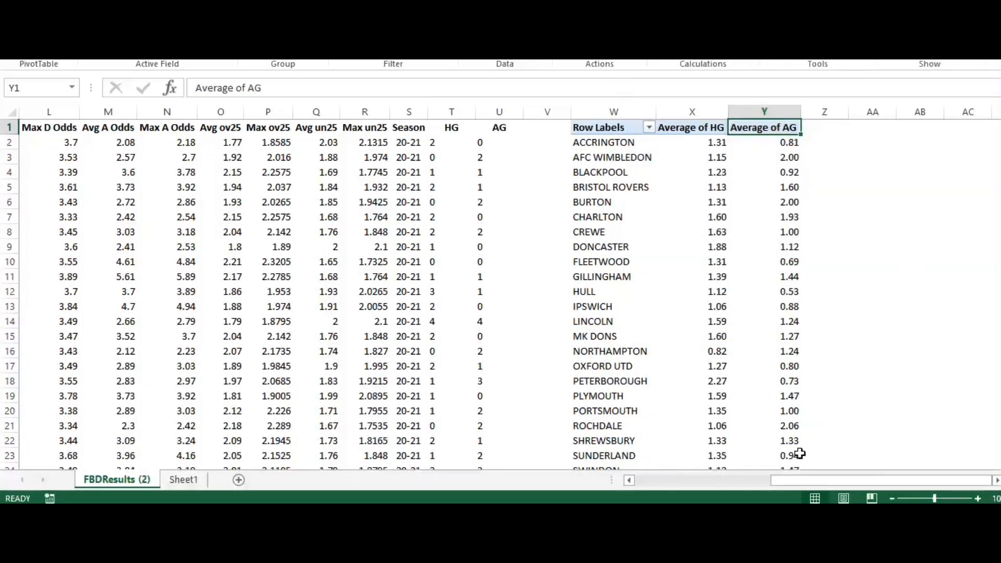
- Examine the average goals scored and conceded by each home team, down to the grand total row
left_click_drag(782, 480, 856, 481)
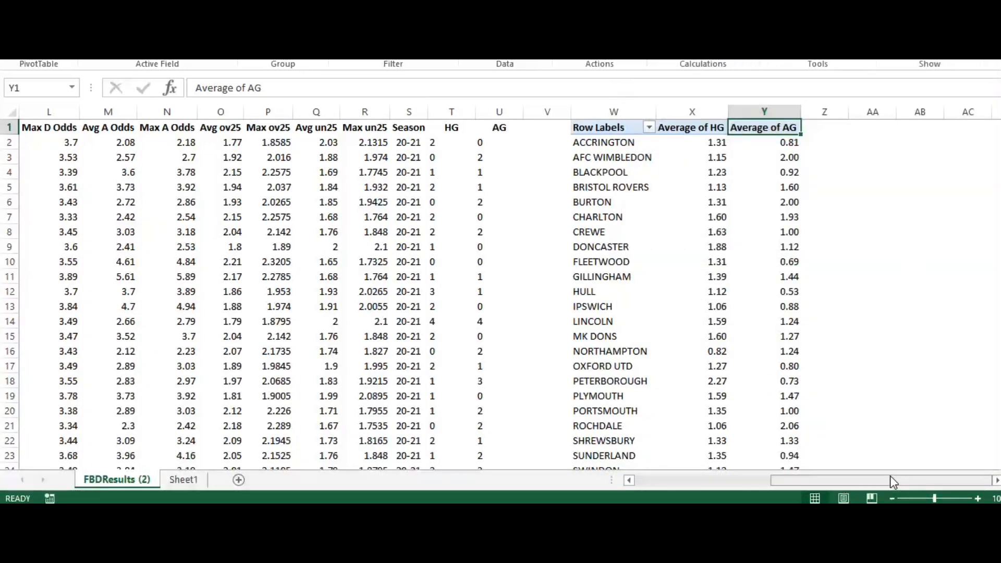
scroll(640, 153, "down", 2)
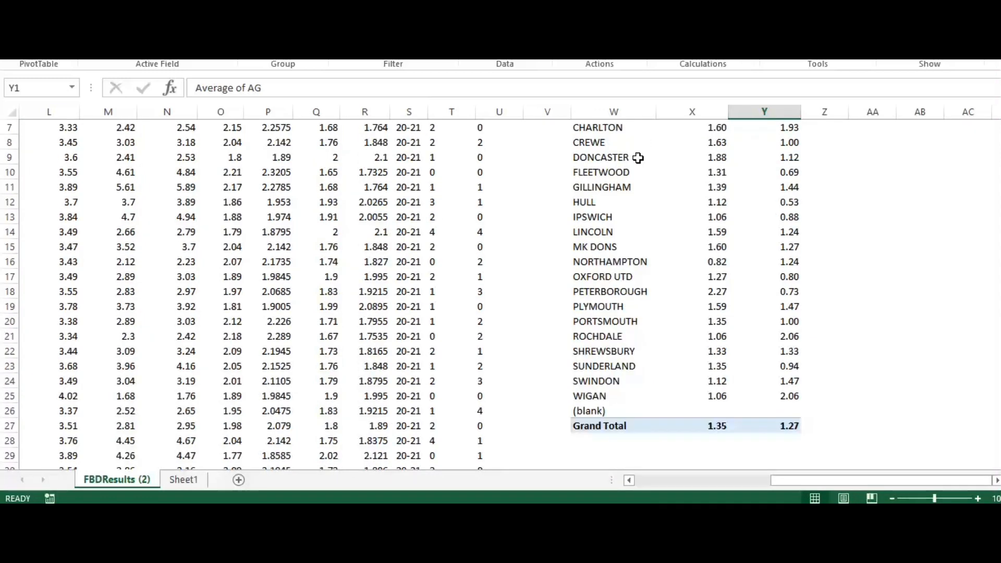
scroll(667, 200, "up", 2)
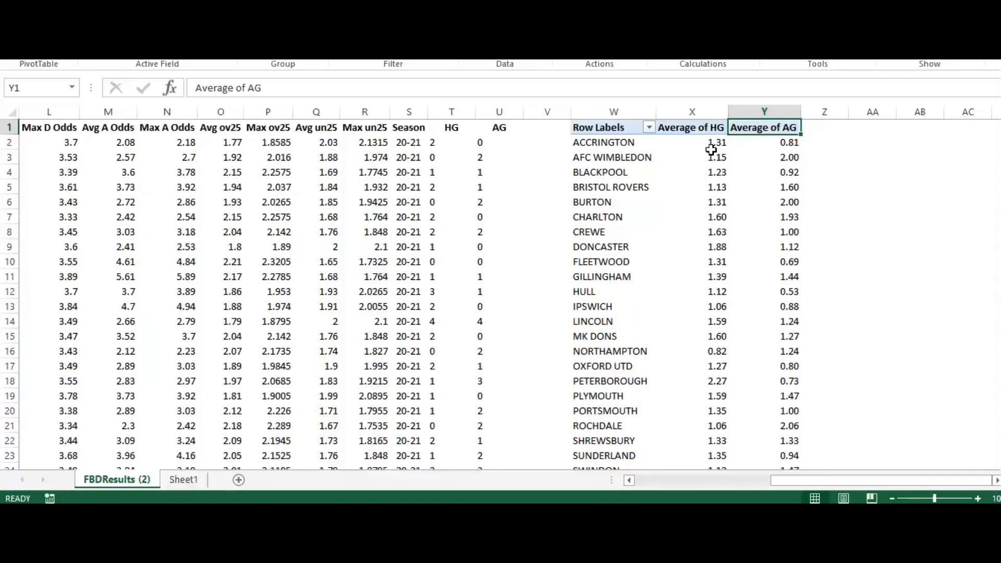
mouse_move(714, 148)
mouse_move(777, 146)
left_click(868, 127)
- Copy the entire home team PivotTable and paste the duplicate at cell AB1
left_click(633, 130)
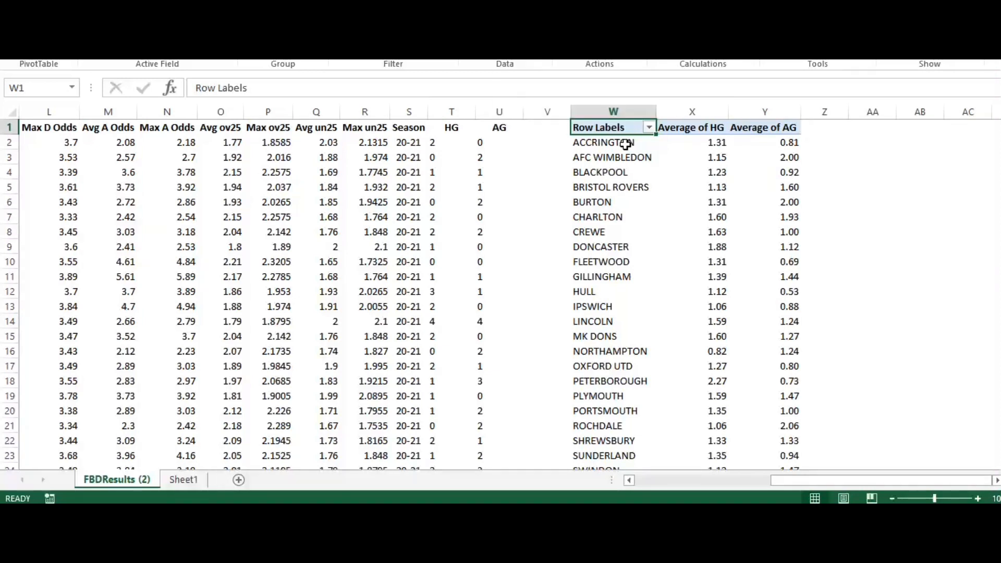
right_click(610, 131)
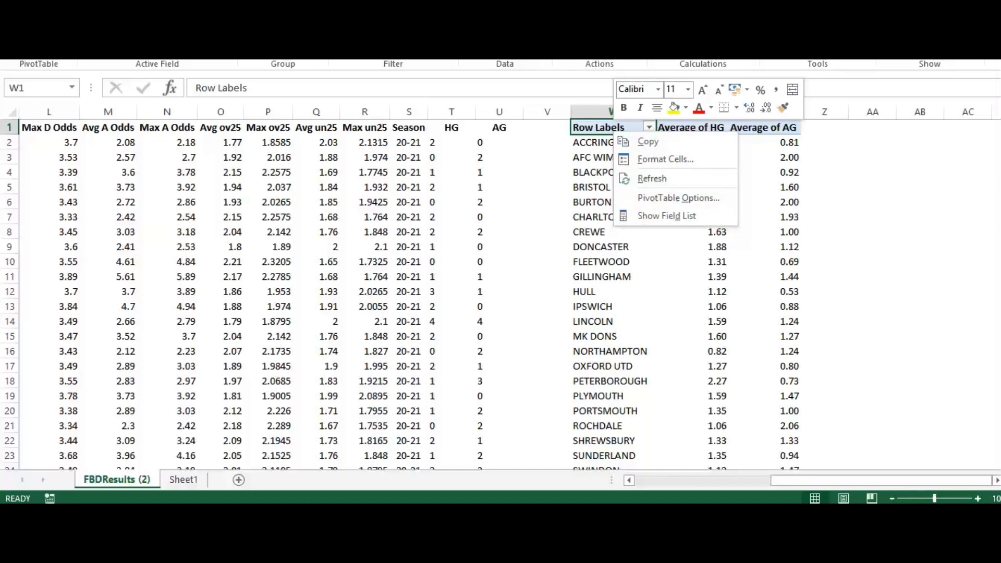
left_click(570, 52)
left_click(623, 102)
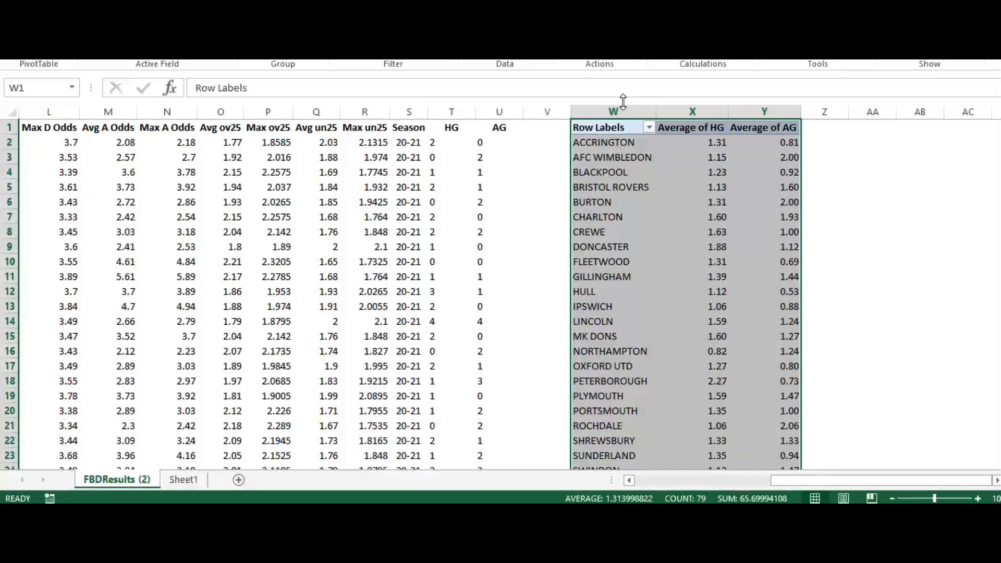
key("ctrl+c")
left_click(874, 132)
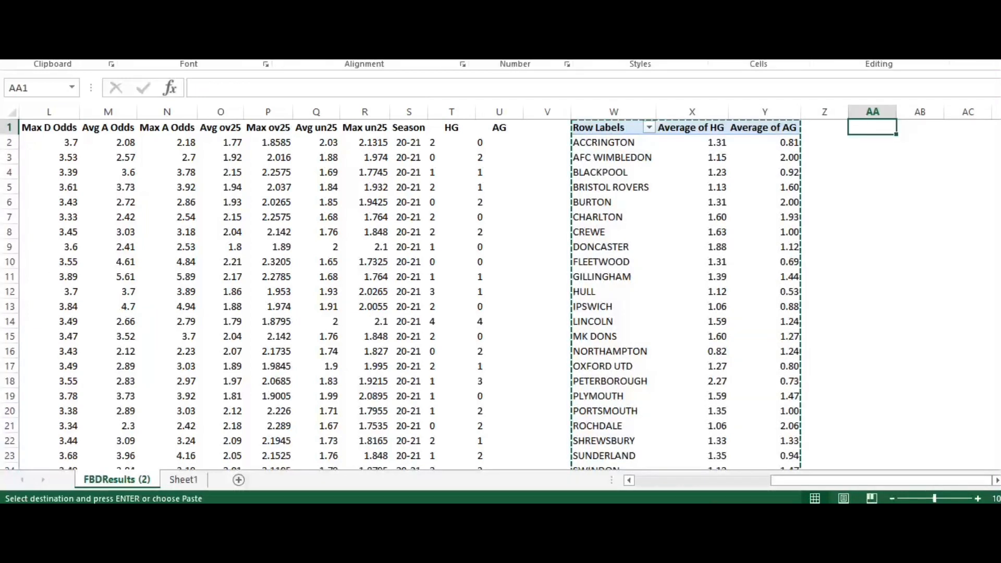
left_click_drag(894, 480, 915, 480)
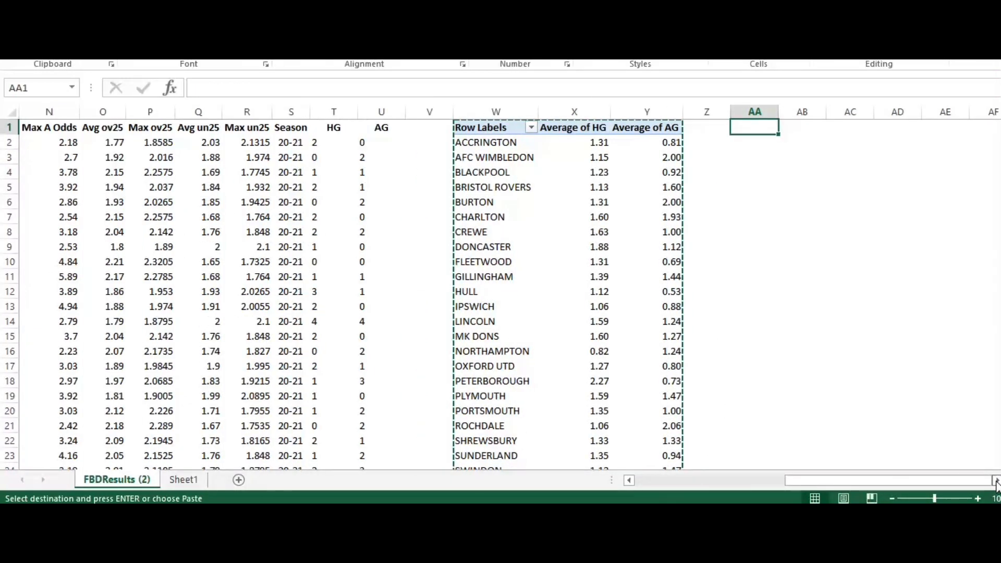
left_click(751, 125)
key("ctrl+v")
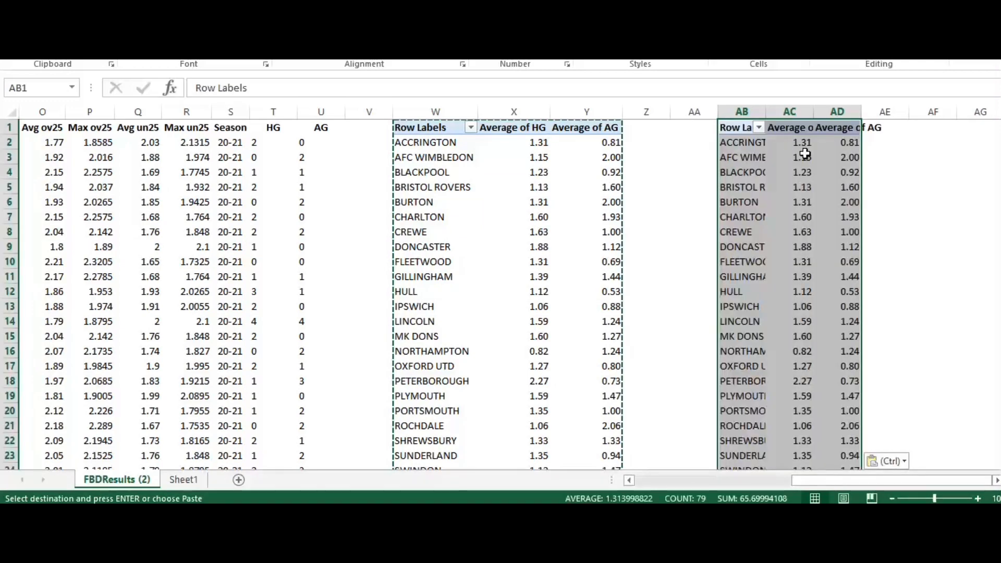
- Replace Home Team with Away Team as the duplicate PivotTable's row field, place Average of AG before Average of HG, and close the field list
left_click(740, 130)
right_click(739, 134)
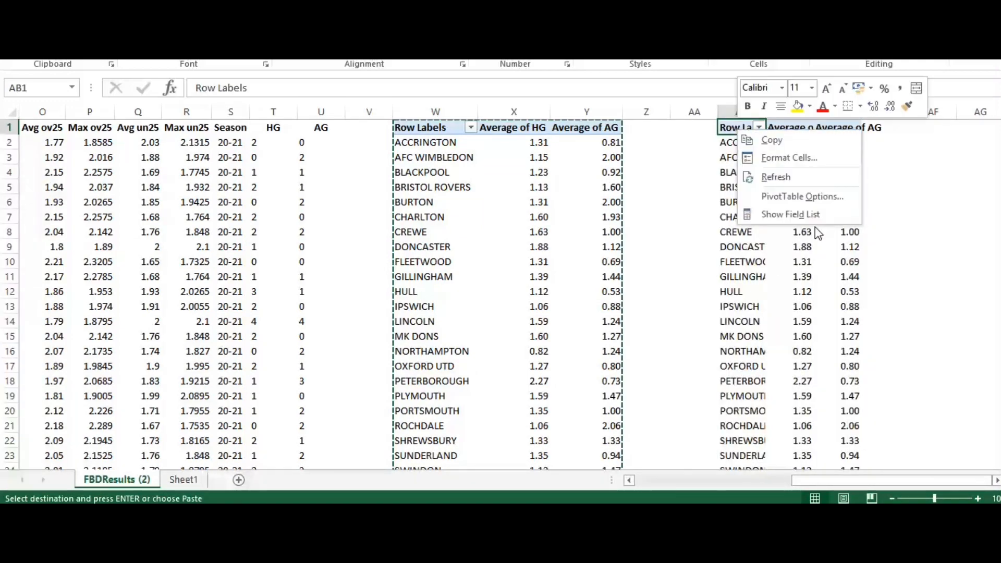
left_click(797, 214)
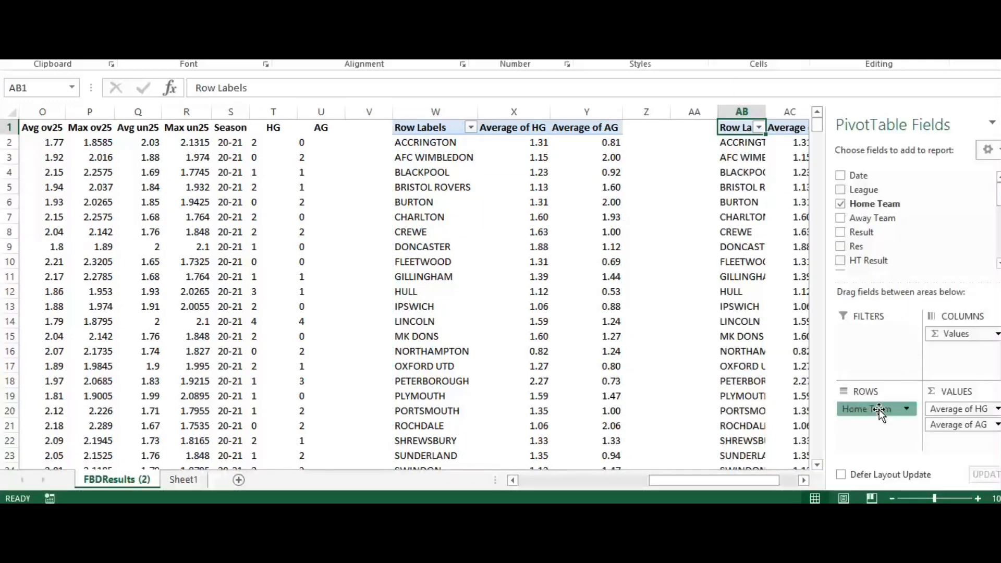
left_click_drag(878, 409, 860, 420)
left_click_drag(954, 423, 945, 408)
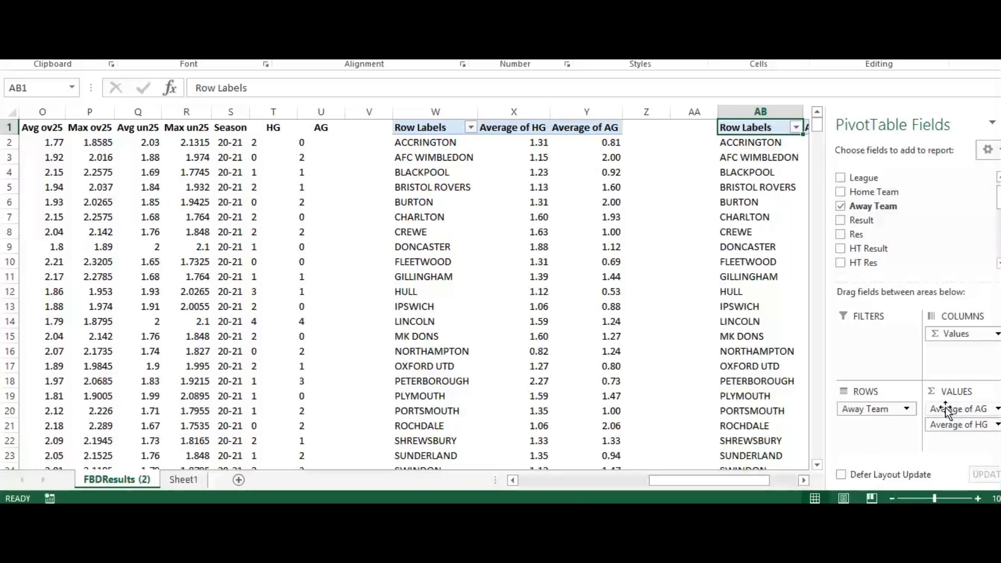
left_click(993, 124)
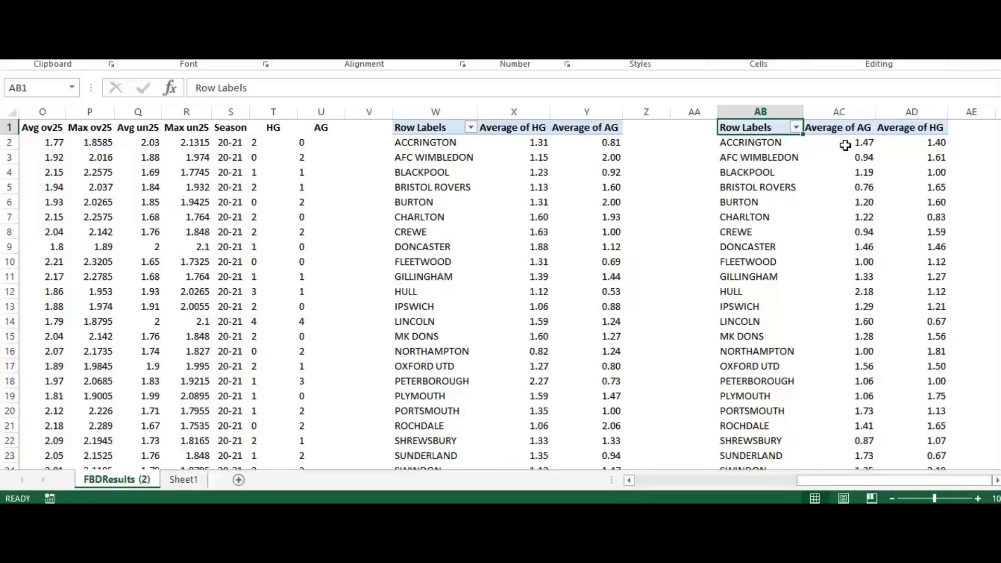
mouse_move(862, 144)
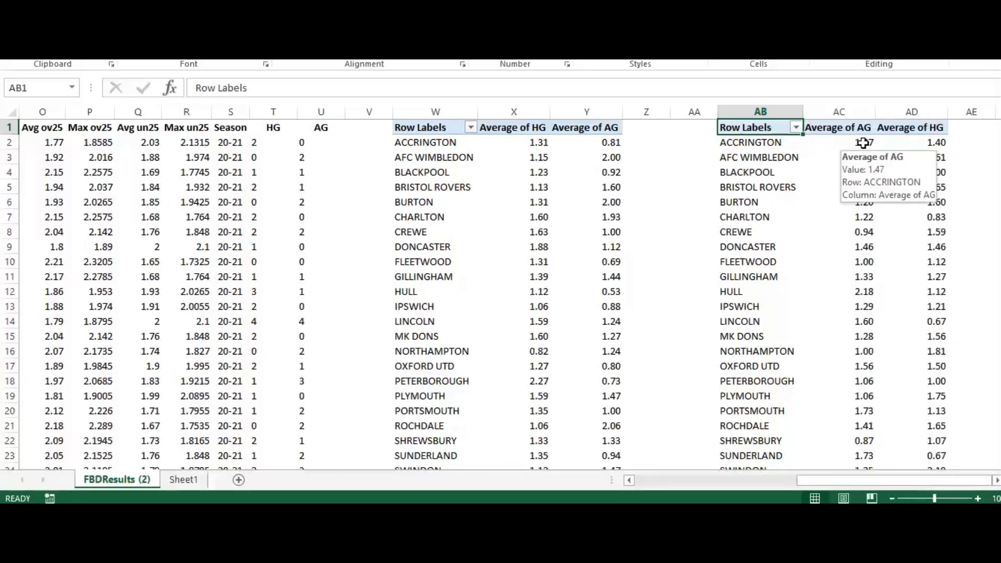
mouse_move(939, 146)
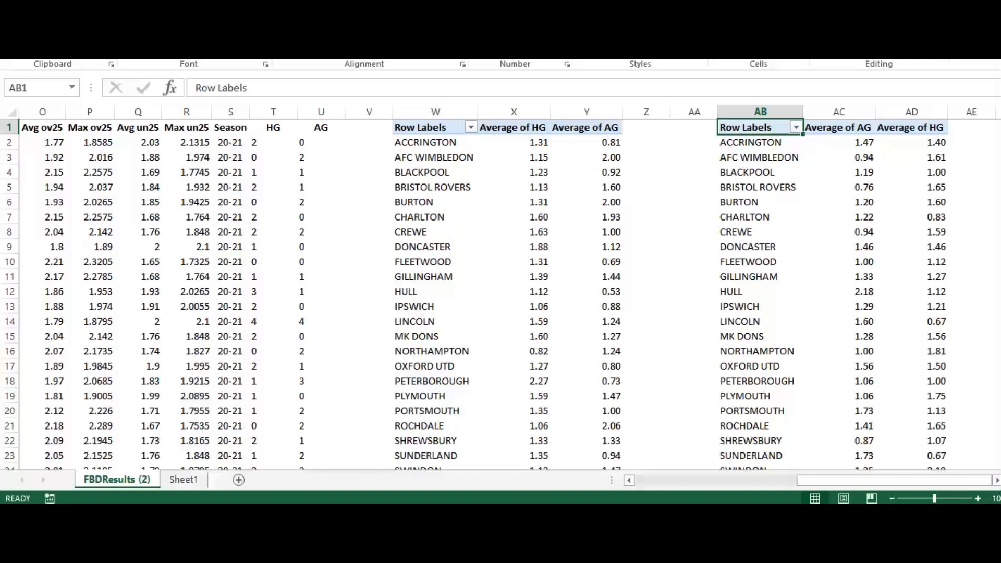
key("alt+w")
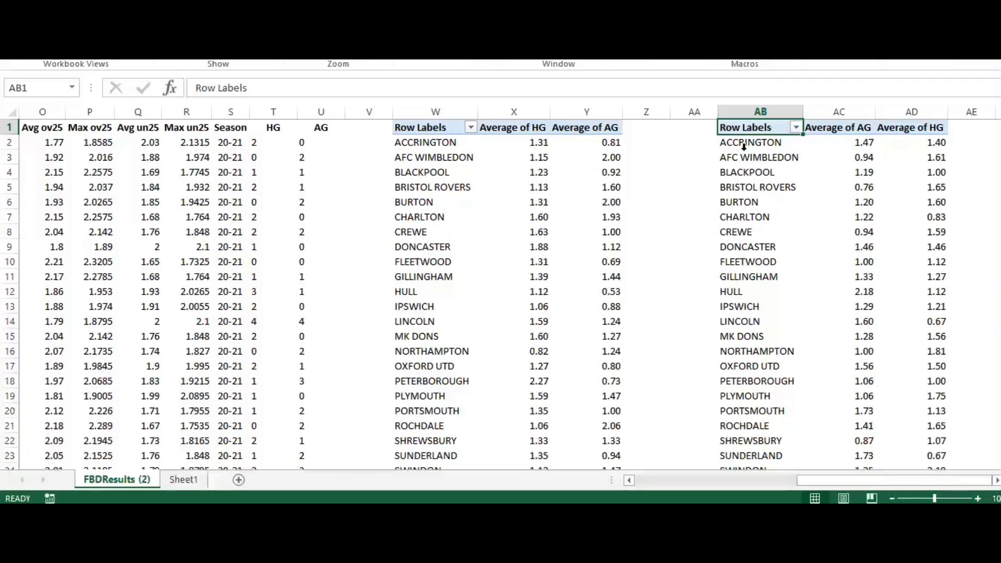
key("n")
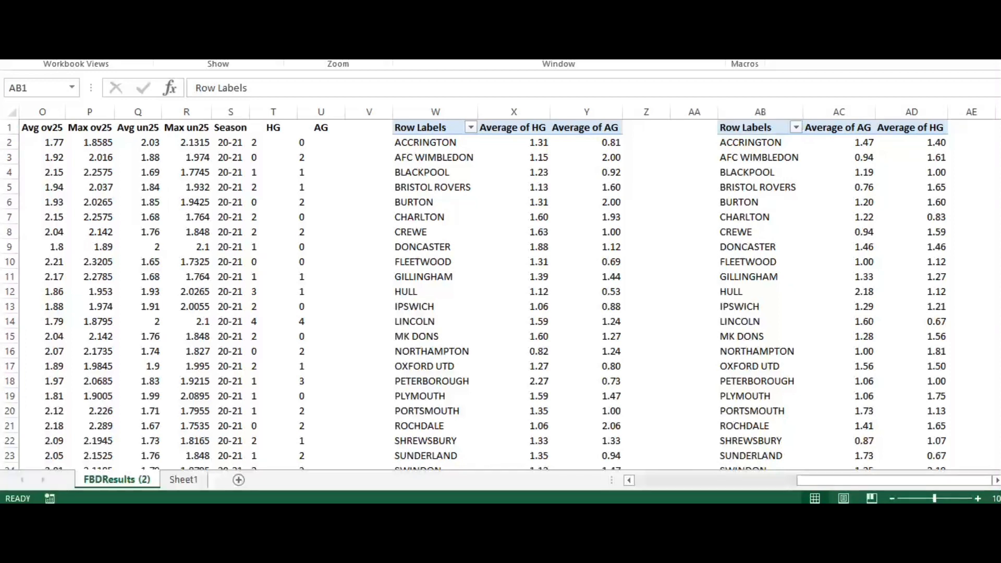
- Enter the column headings HA in cell Z1 and HD in cell AA1, beside the home team PivotTable
left_click(649, 131)
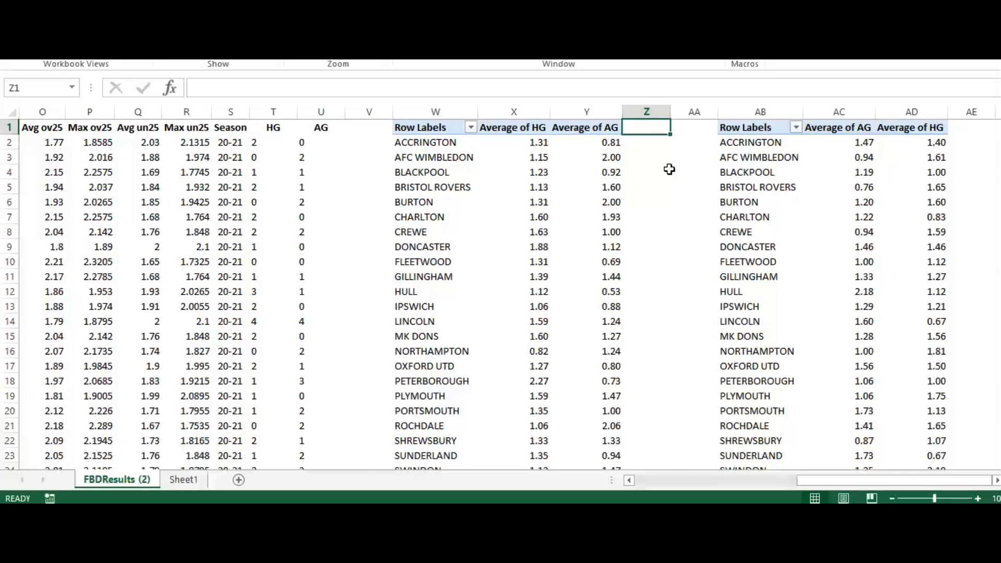
type("HA")
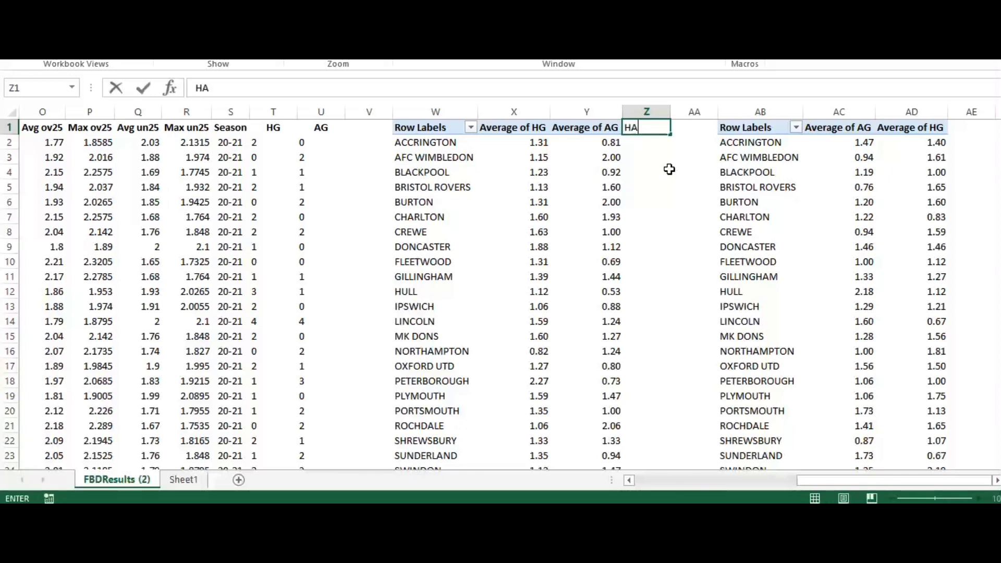
key("Tab")
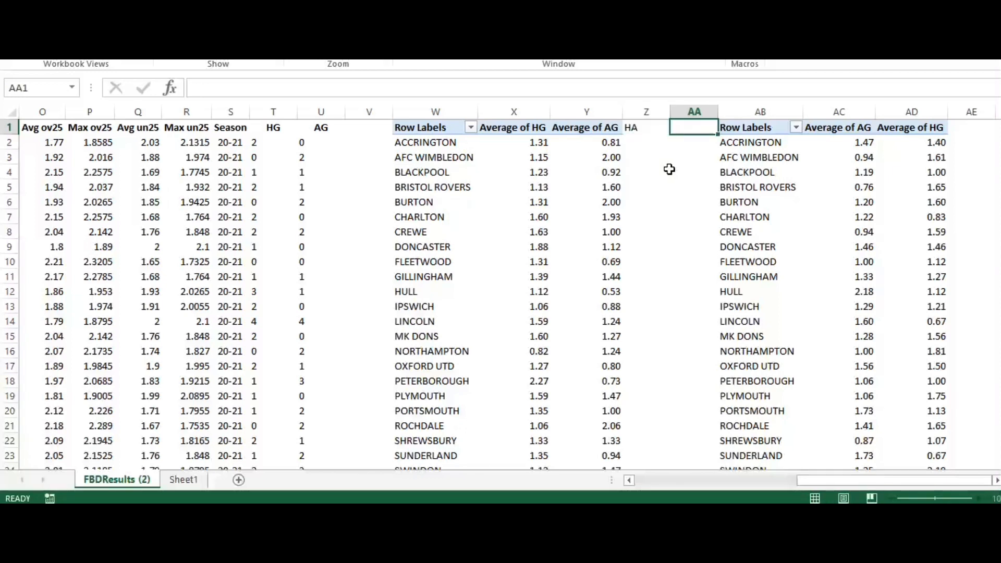
type("HD")
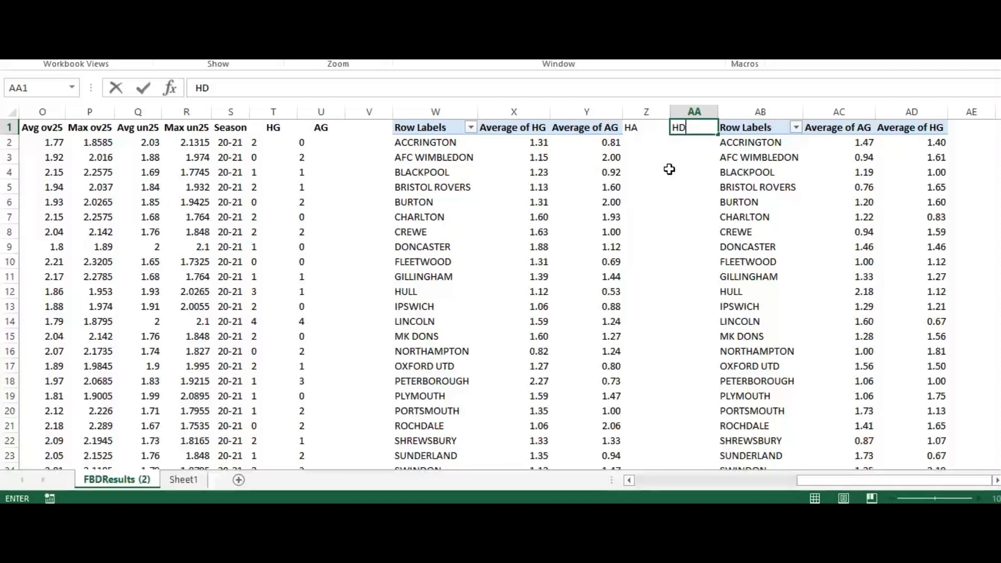
- Enter the formula =X2/$X$27 in cell Z2 to divide the team's average home goals by the grand total average
left_click(646, 148)
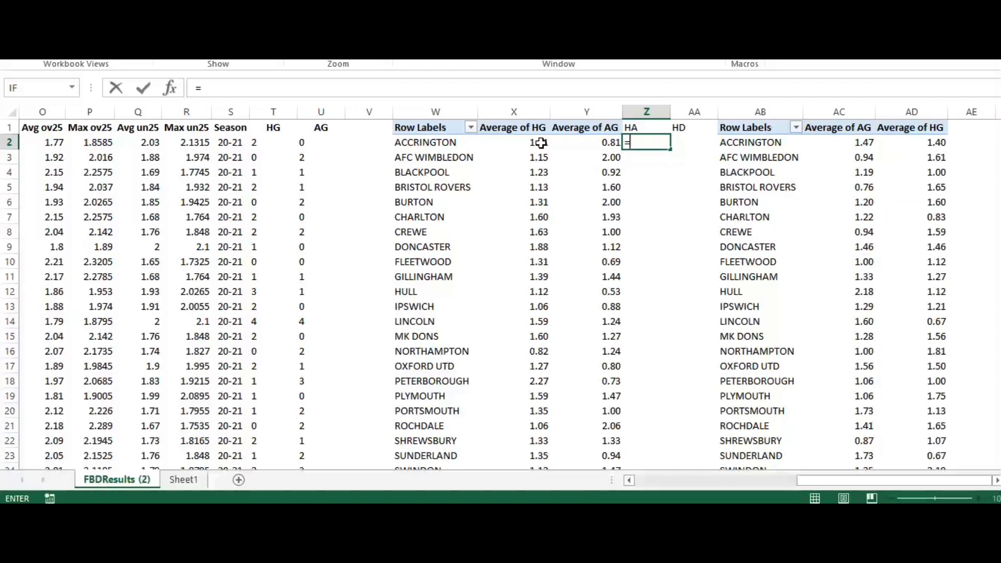
type("x2/")
scroll(540, 142, "down", 4)
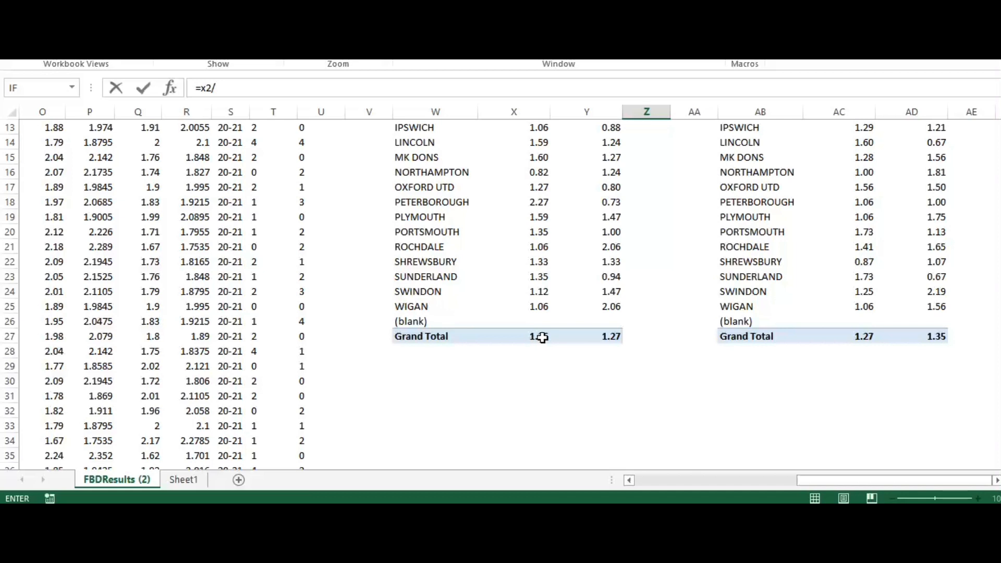
type("x27")
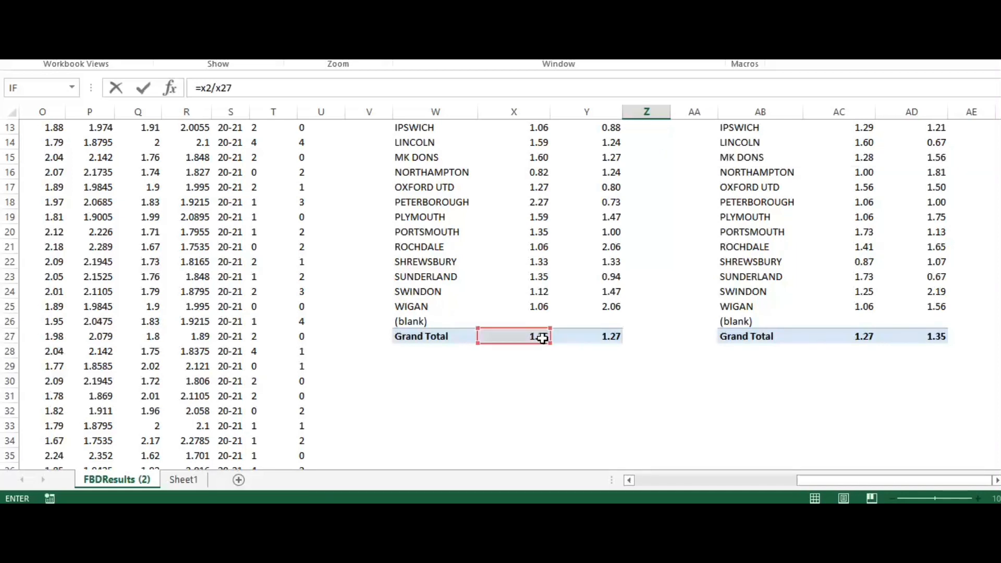
left_click(217, 87)
key("Return")
- Fill the HA formula in Z2 down through Z25, the row of the last team, Wigan
scroll(678, 172, "up", 1)
left_click(657, 143)
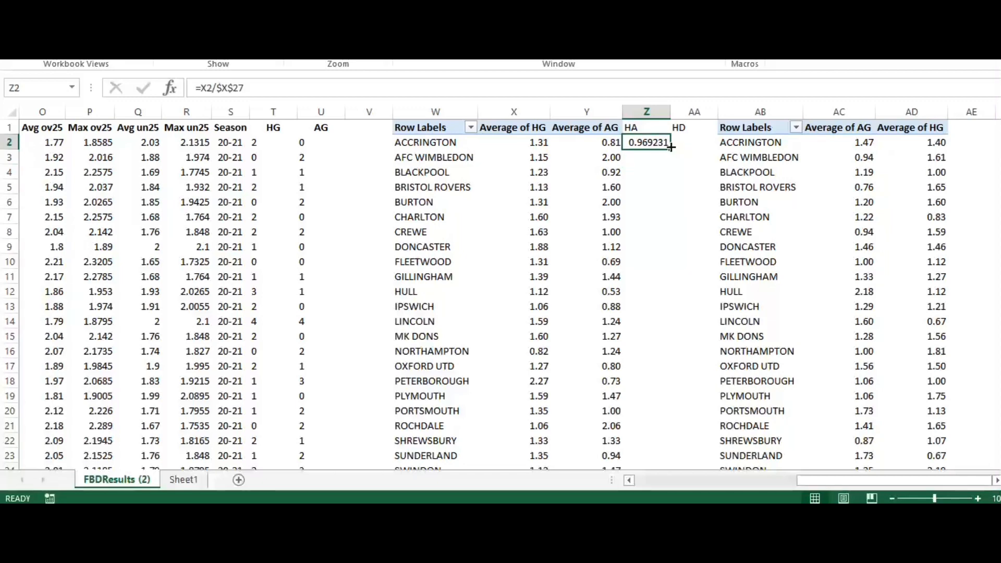
left_click_drag(671, 148, 646, 425)
scroll(668, 346, "up", 2)
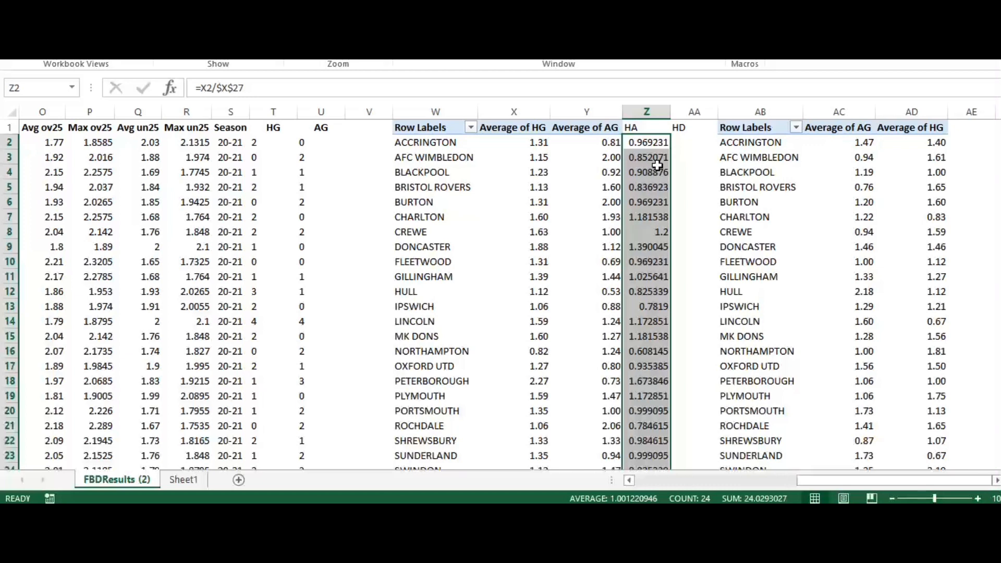
- Format the HA values in Z2:Z25 as Number with 2 decimal places
right_click(647, 158)
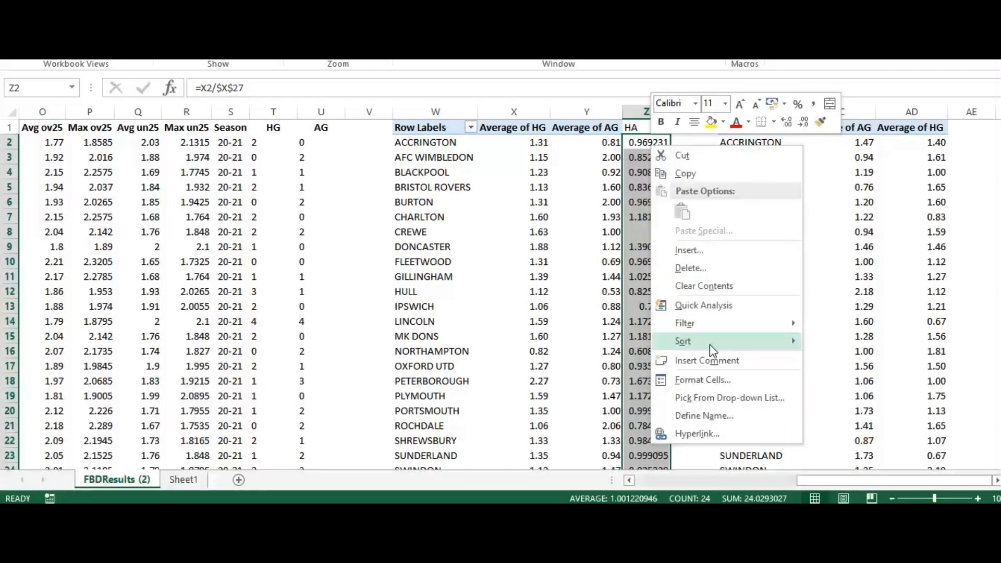
left_click(704, 379)
left_click(573, 238)
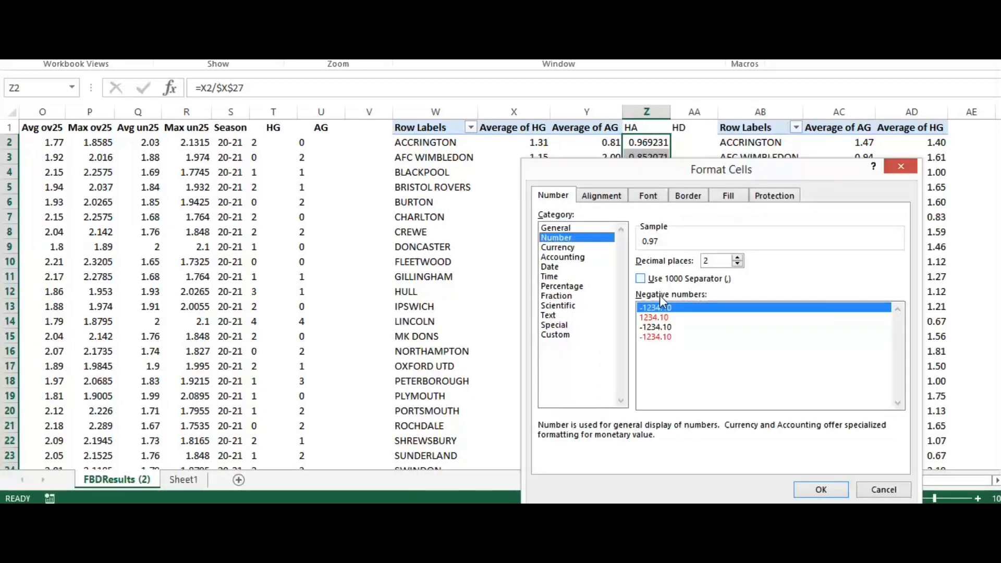
left_click(820, 483)
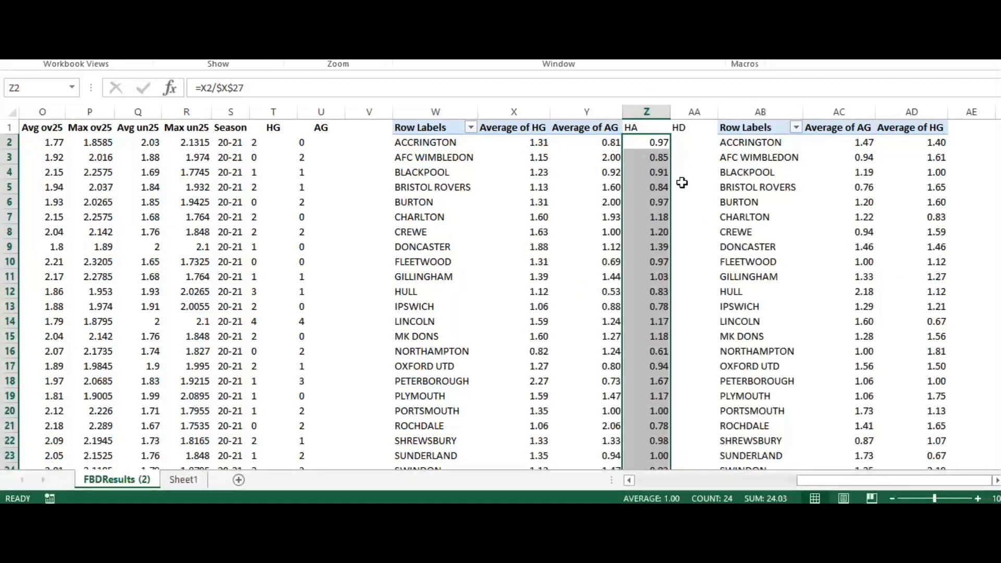
- Copy the HA formula into AA2, change it to =Y2/$Y$27, and fill it down the HD column
scroll(683, 193, "down", 4)
scroll(669, 261, "up", 4)
scroll(650, 182, "down", 1)
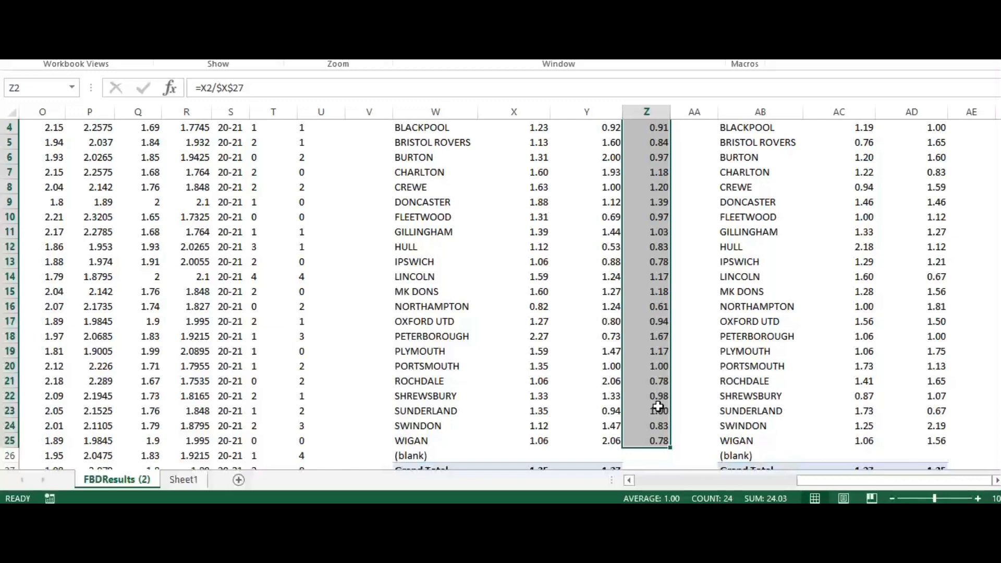
scroll(659, 283, "up", 1)
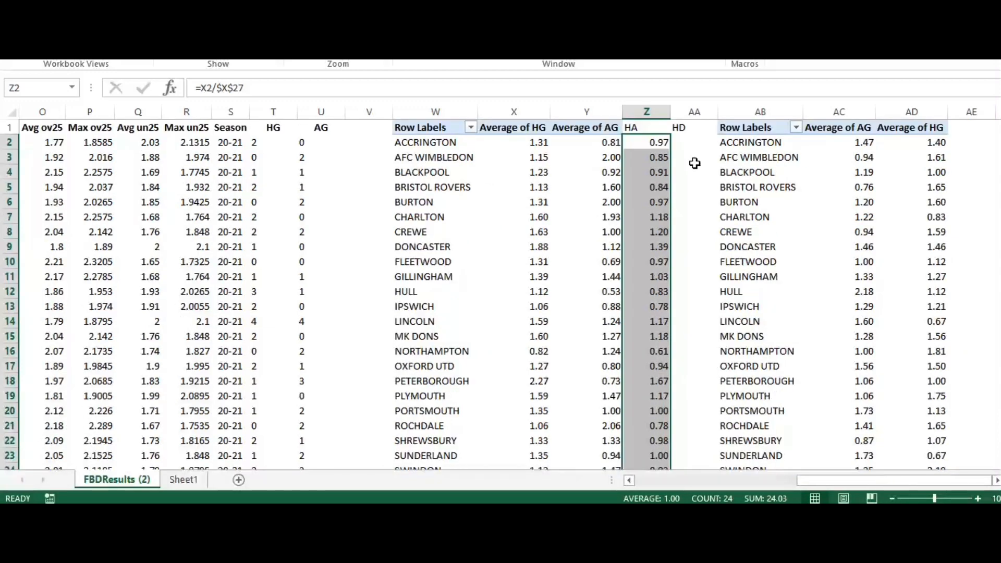
left_click(654, 142)
left_click_drag(670, 149, 696, 145)
left_click(373, 84)
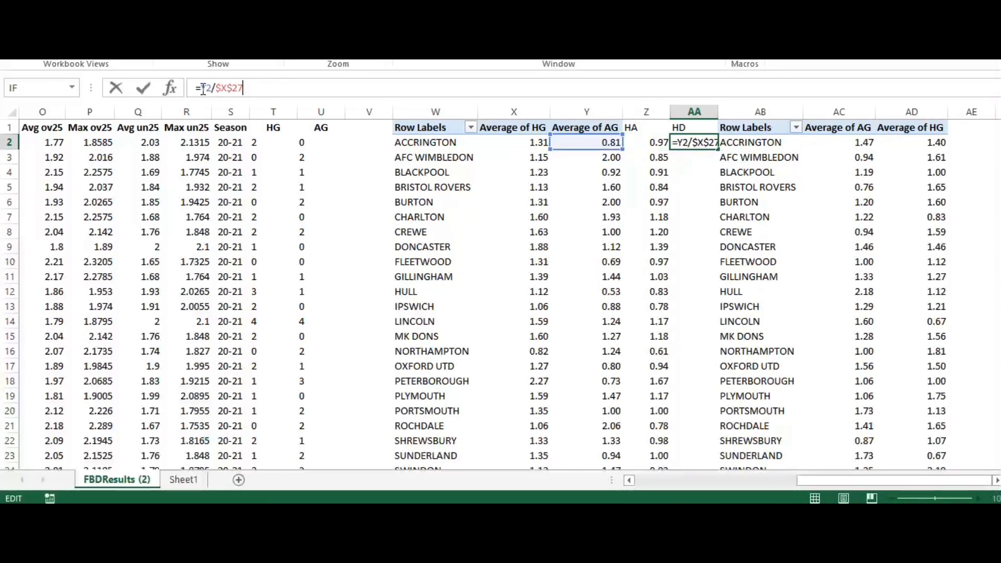
left_click(228, 88)
key("Return")
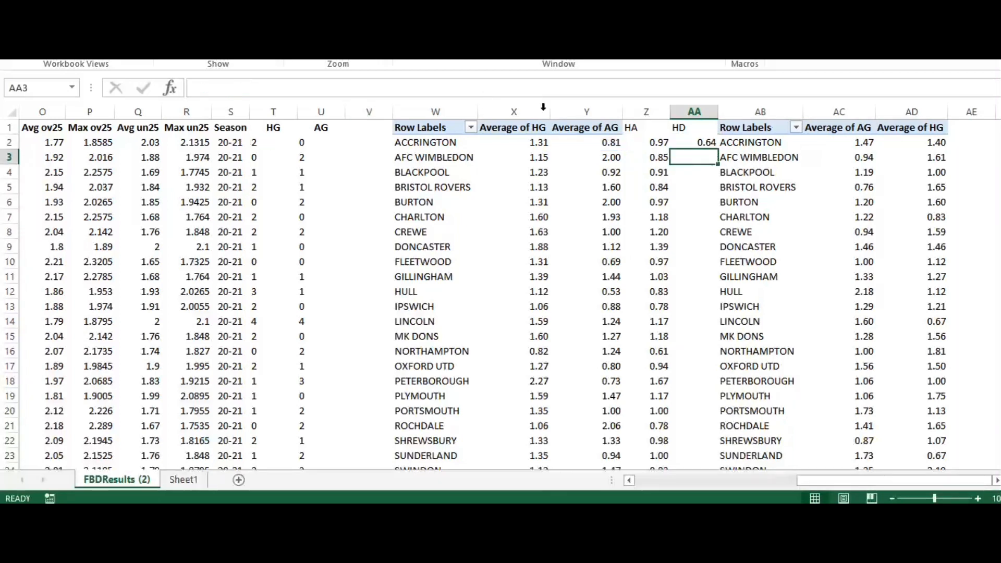
left_click(697, 144)
double_click(718, 150)
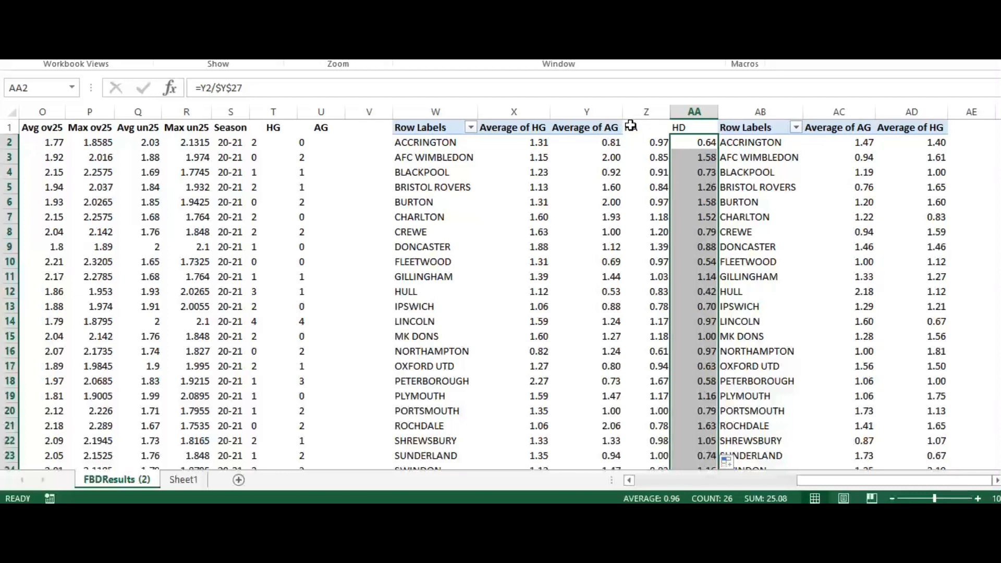
- Copy the HA and HD headings with their first formulas, Z1:AA2, and paste them at AE1 beside the away team PivotTable
left_click_drag(634, 129, 681, 144)
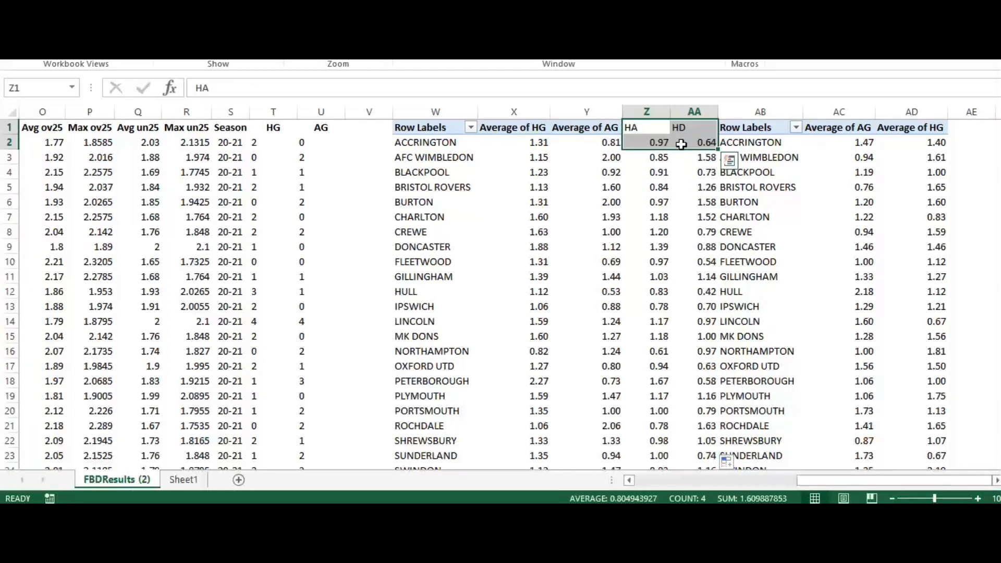
key("ctrl+c")
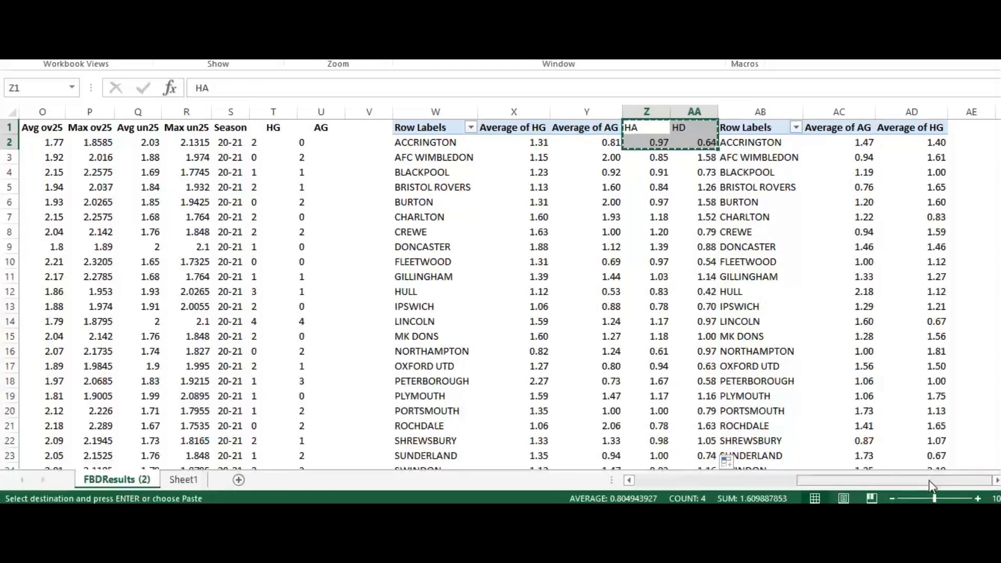
left_click(996, 481)
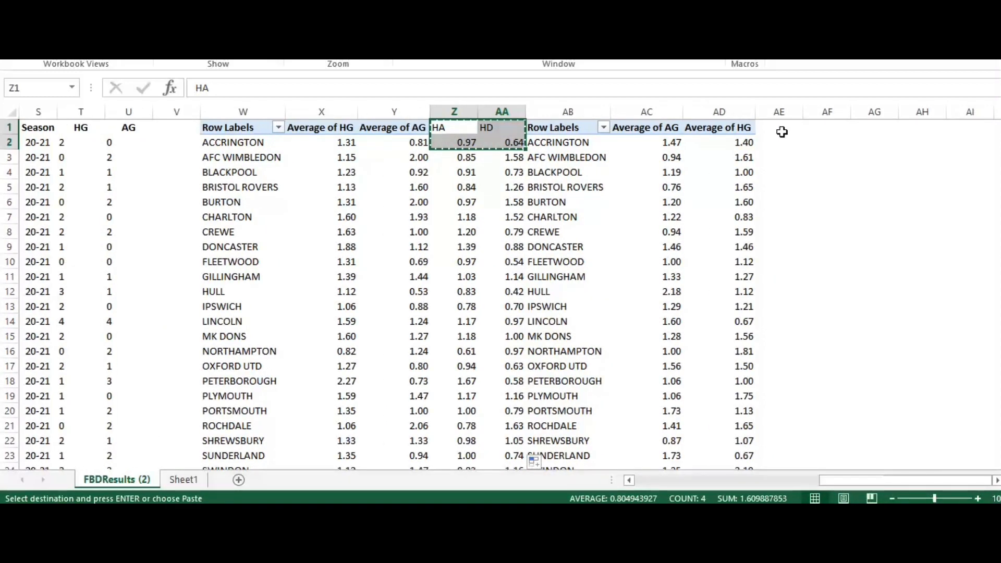
left_click(779, 127)
key("ctrl+v")
- Change the formula in AE2 to =AC2/$AC$27 so it divides by the away PivotTable's grand total
left_click(789, 142)
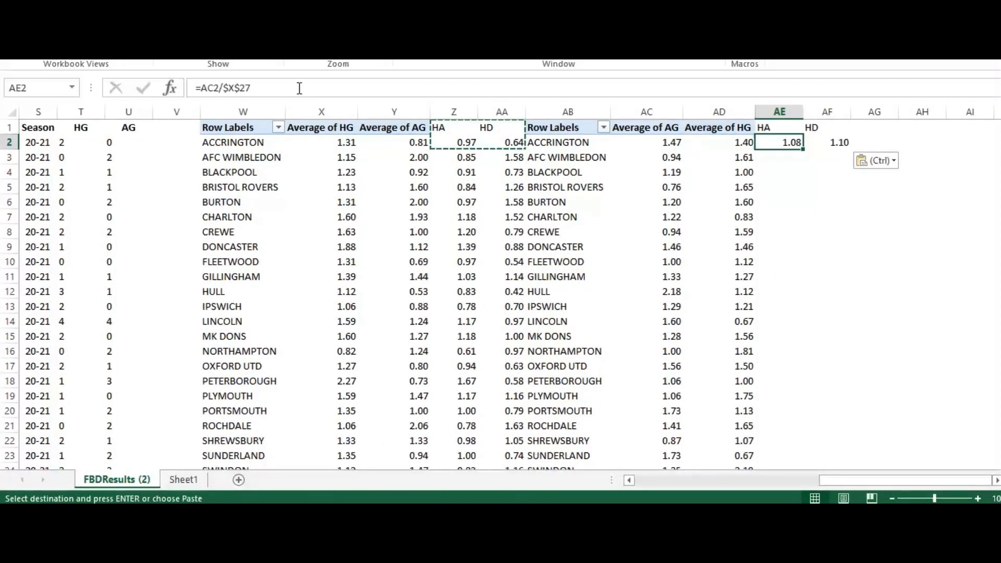
left_click(252, 89)
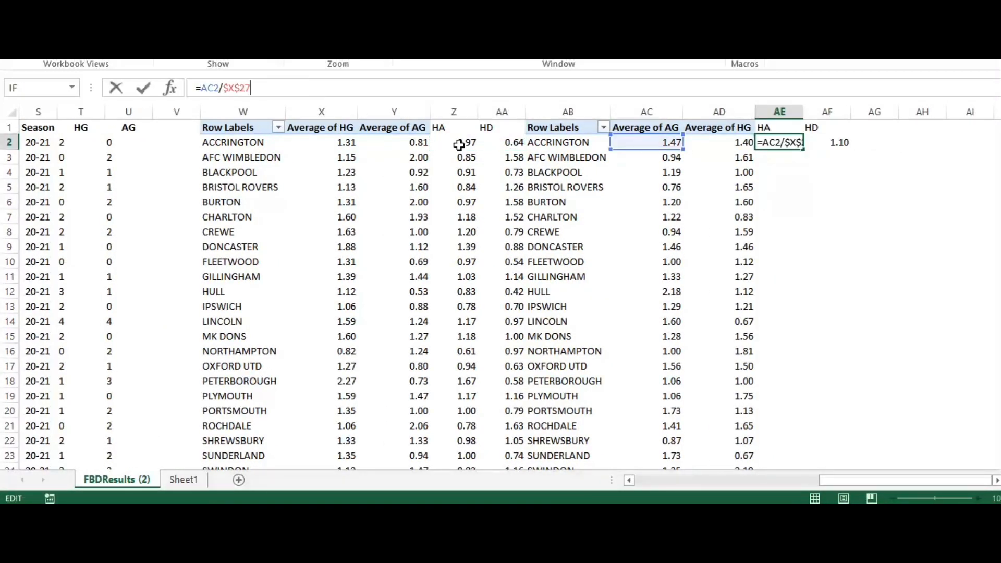
left_click(235, 90)
key("BackSpace")
type("Y")
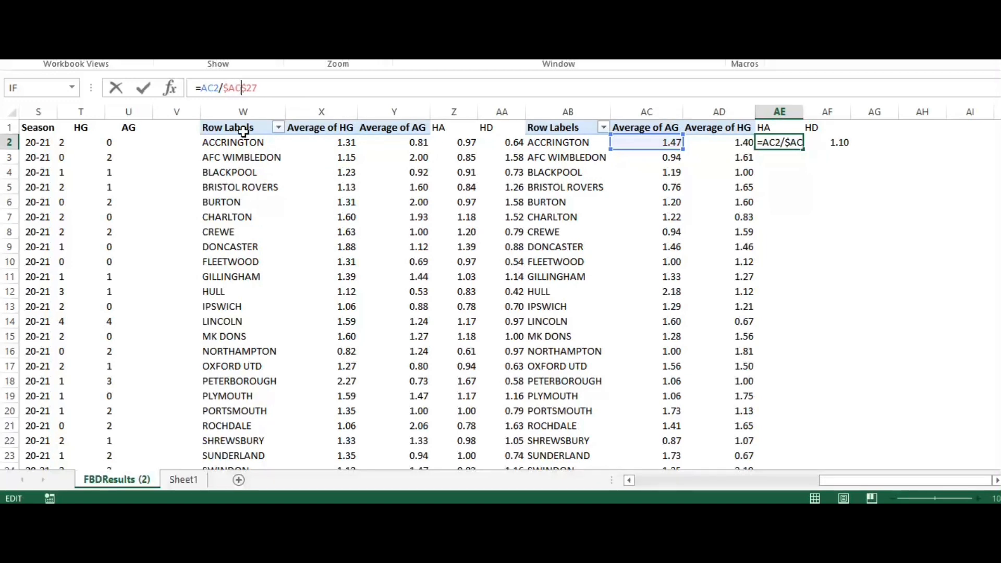
key("Return")
- Change the formula in AF2 to =AD2/$AD$27 and fill AE2:AF2 down beside the away team PivotTable
left_click(838, 142)
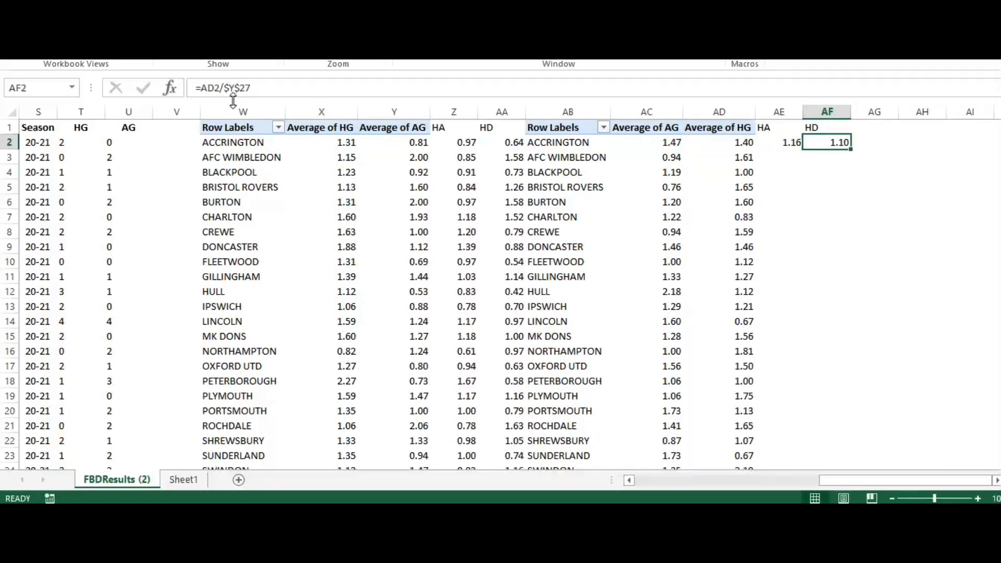
left_click(235, 89)
key("BackSpace")
type("Y")
key("BackSpace")
type("AD")
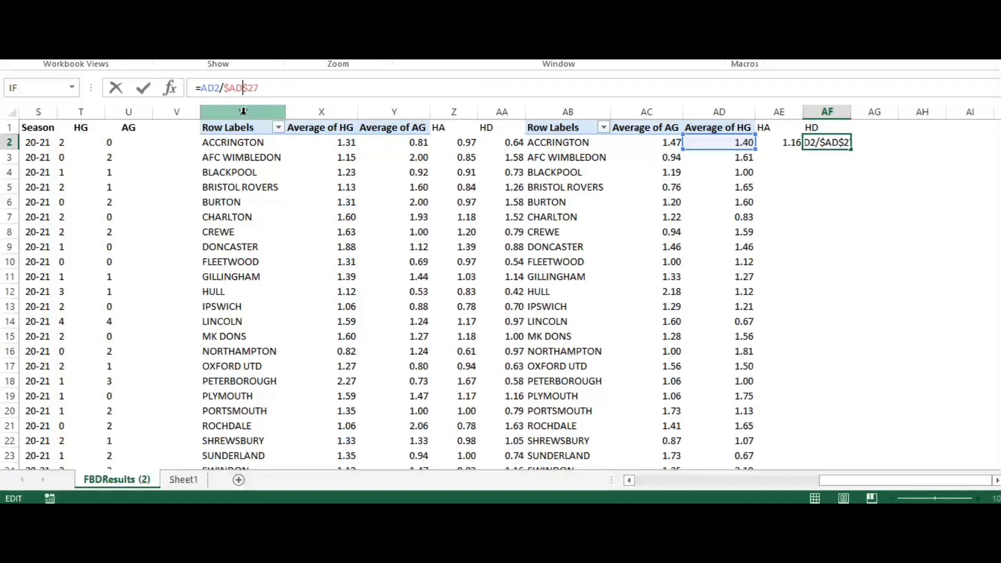
key("Return")
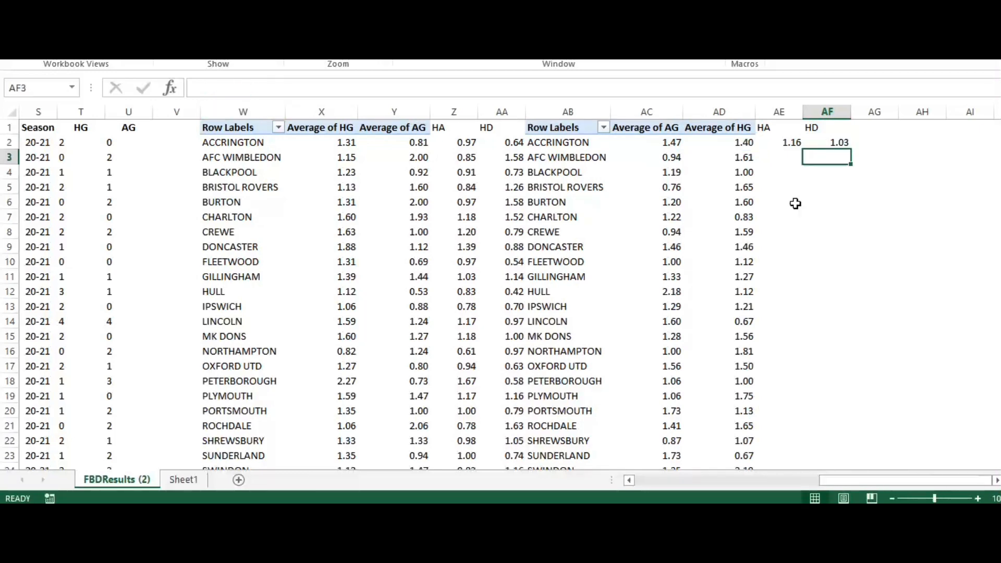
left_click_drag(777, 145, 829, 142)
double_click(850, 149)
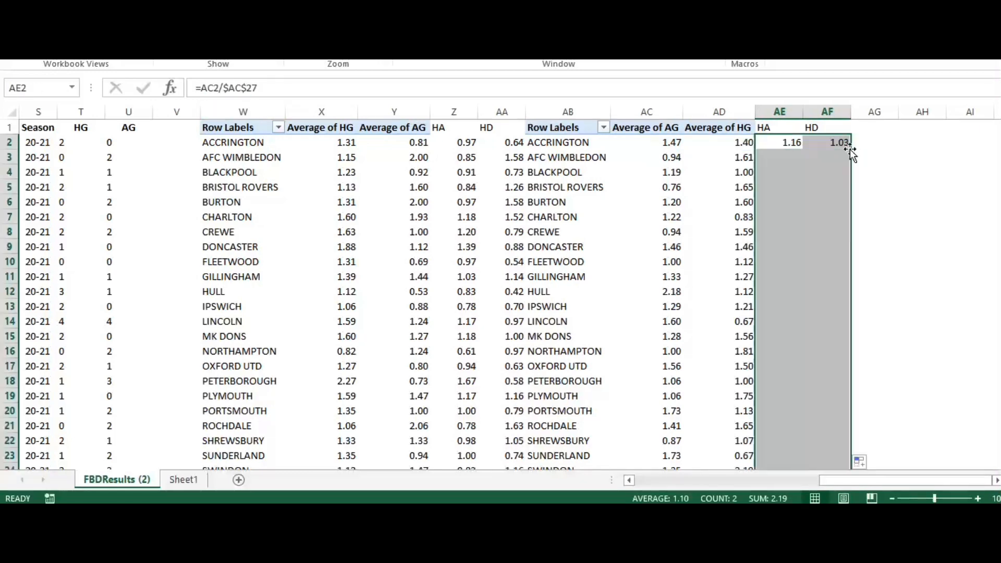
- Fill the HA and HD formulas beside the home team PivotTable down through its Grand Total row, row 27
scroll(888, 257, "down", 4)
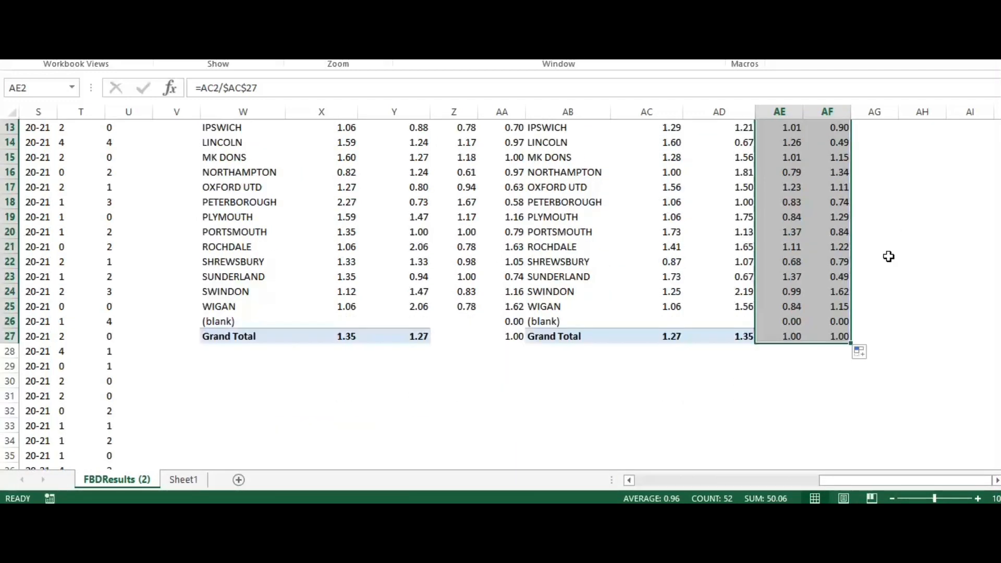
left_click_drag(465, 311, 518, 347)
left_click(795, 338)
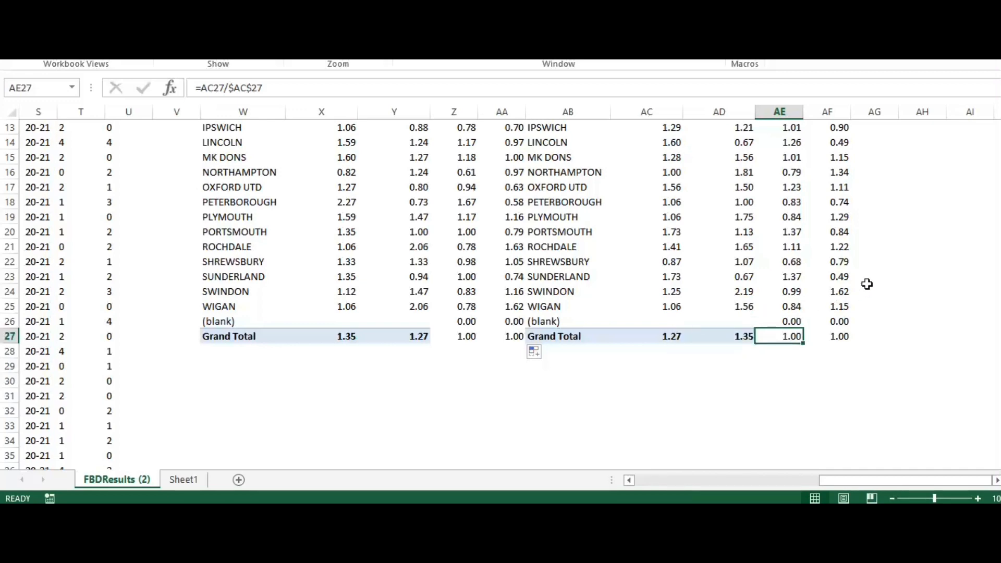
scroll(869, 285, "up", 4)
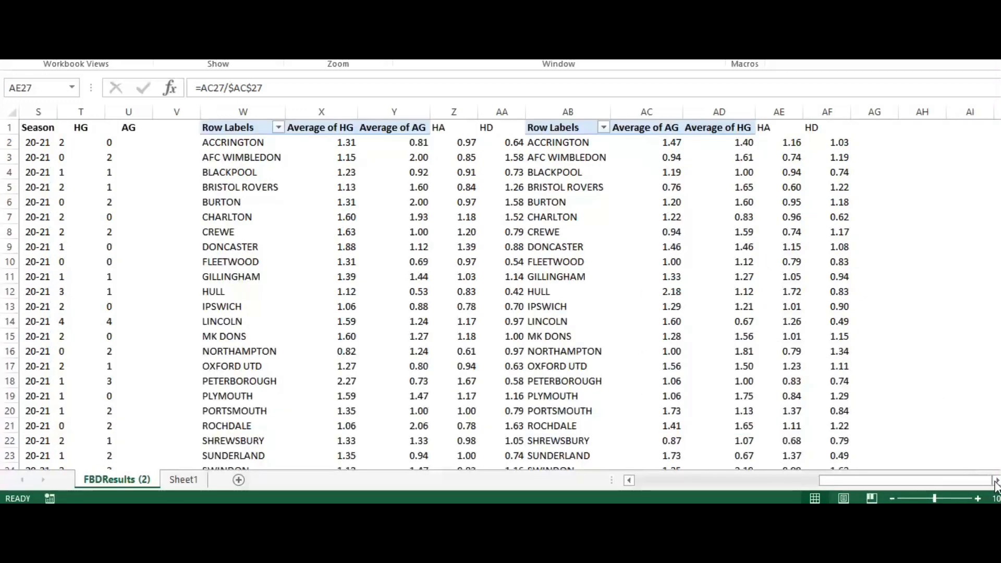
- Copy the fixtures and odds in A1:N13 of Sheet1 and paste them at AI1 on the FBDResults (2) sheet
left_click_drag(996, 482, 991, 485)
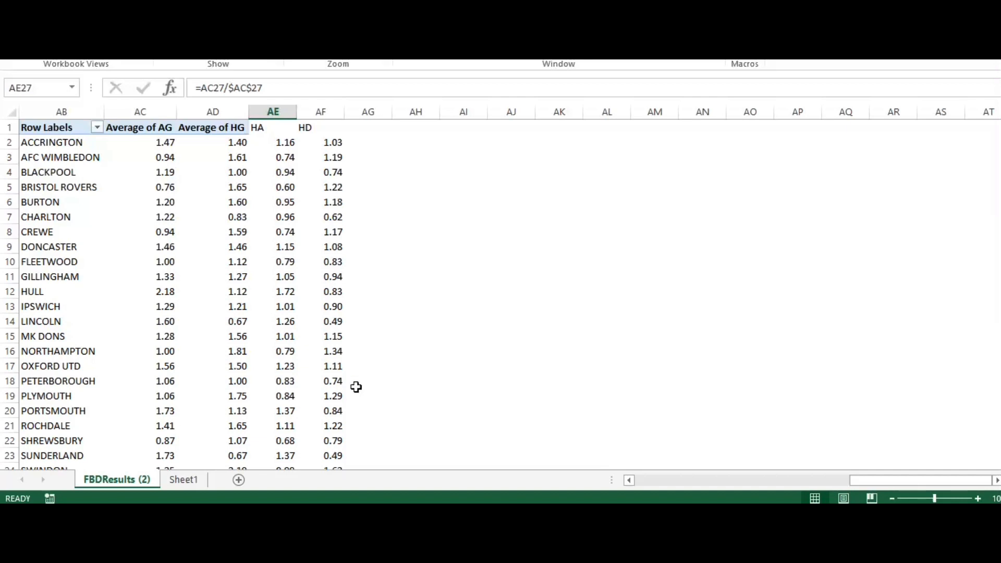
left_click(192, 480)
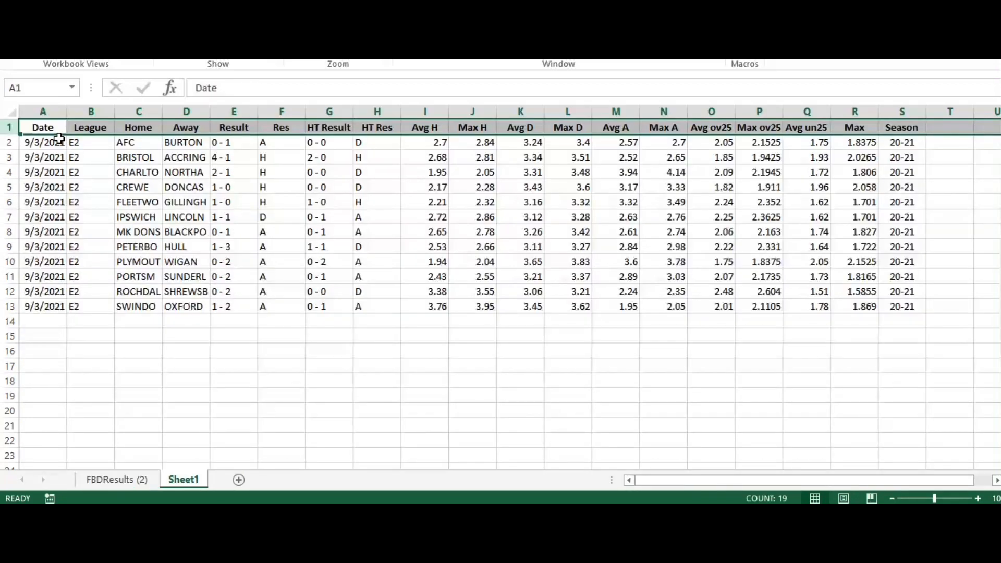
left_click_drag(46, 127, 669, 310)
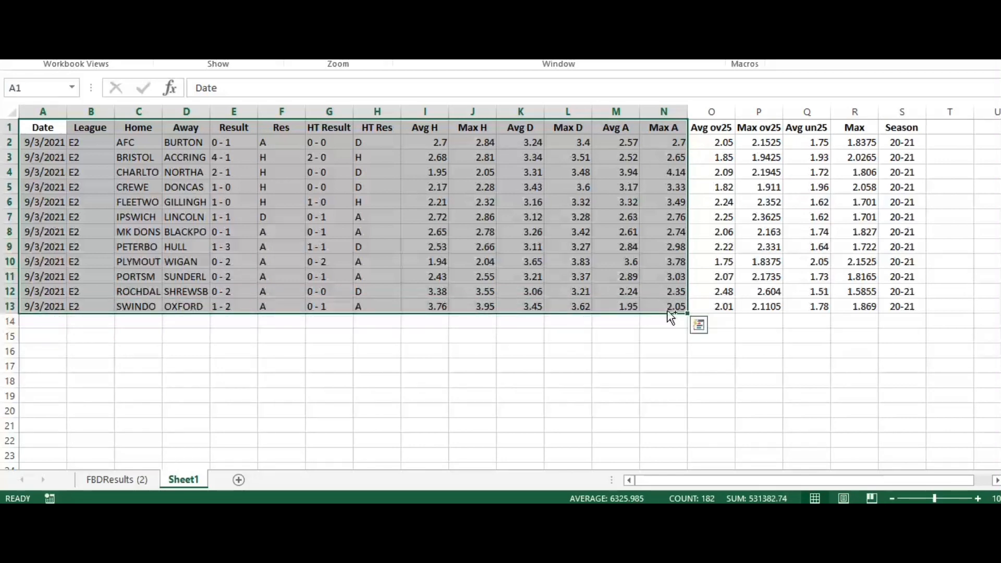
key("ctrl+c")
left_click(137, 479)
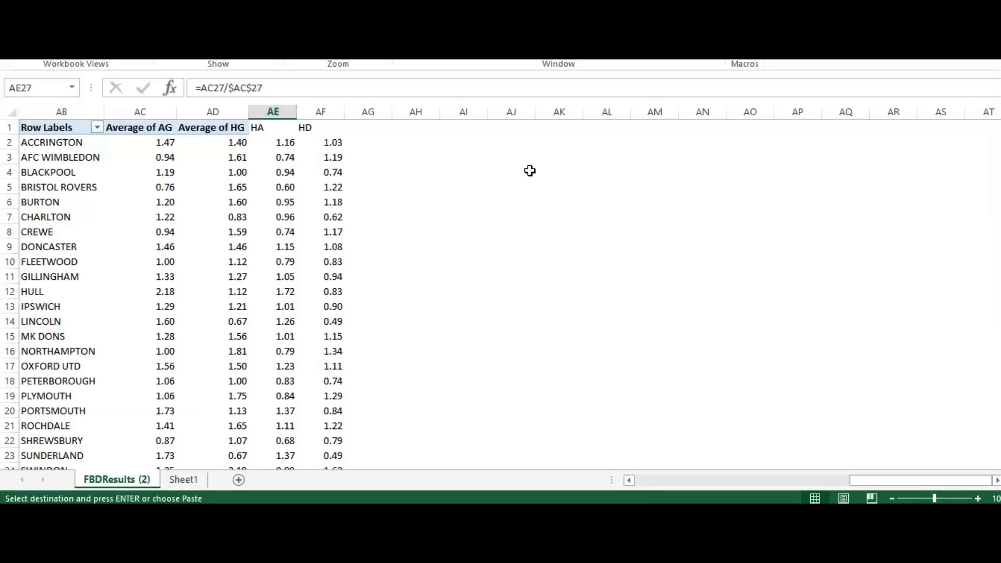
left_click(469, 129)
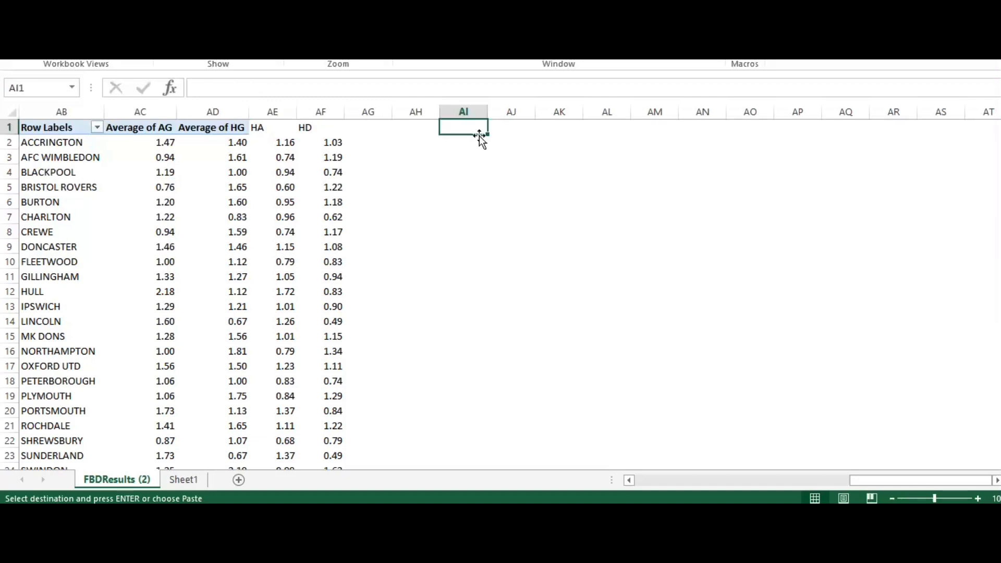
key("ctrl+v")
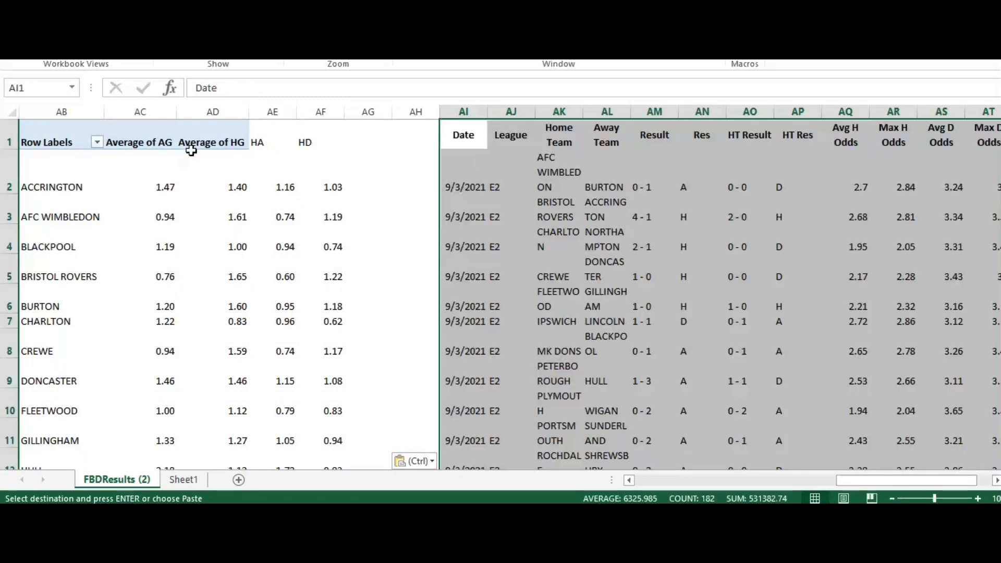
- Shrink all rows to a uniform single-line height and autofit the Home Team and Away Team columns, AK and AL
left_click(11, 112)
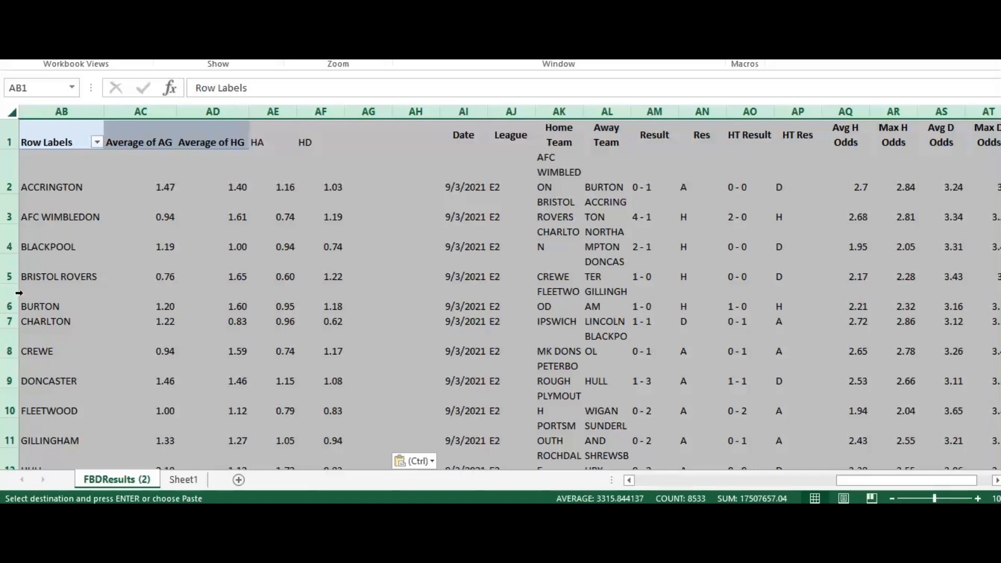
left_click_drag(10, 280, 9, 262)
left_click(576, 233)
double_click(583, 112)
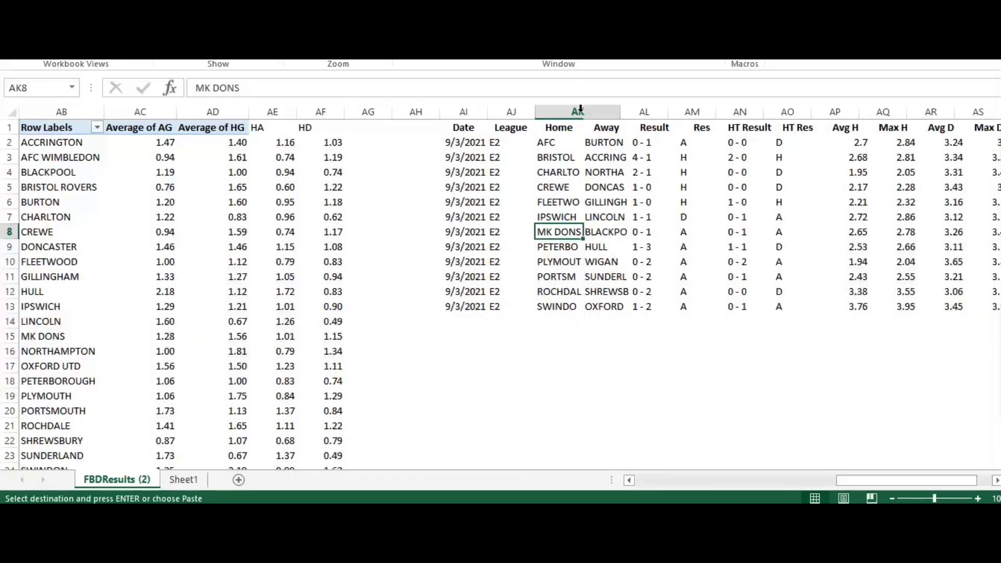
double_click(664, 113)
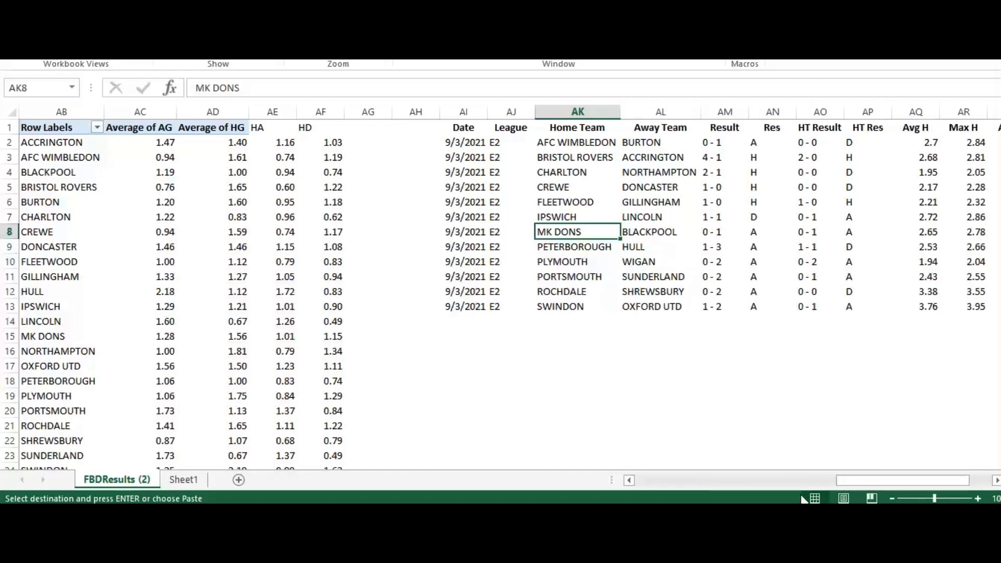
- Delete the Result, Res, HT Result and HT Res columns, AM:AP, from the pasted fixtures
left_click_drag(846, 481, 866, 481)
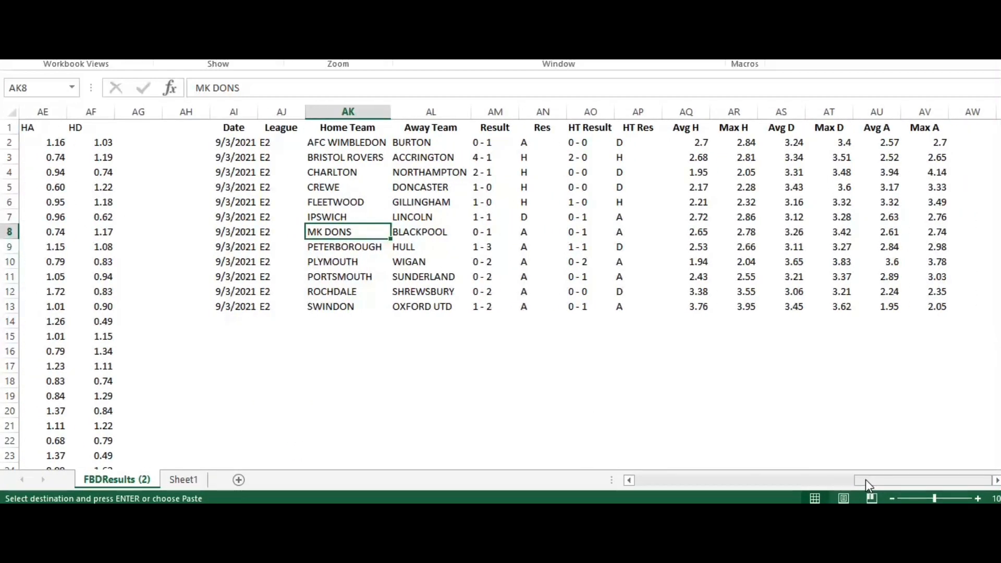
left_click_drag(490, 112, 655, 126)
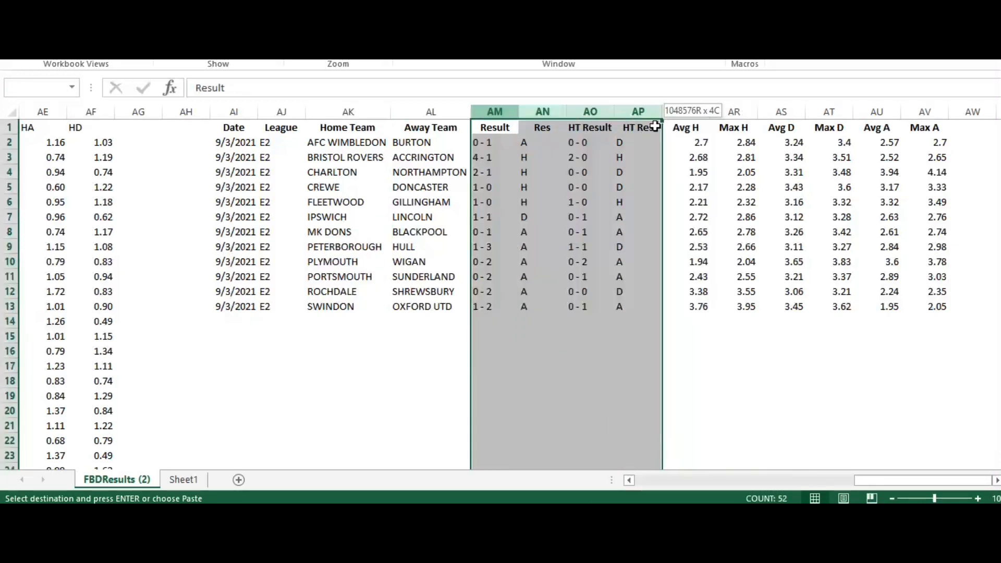
right_click(599, 157)
left_click(633, 280)
- Delete the Max H, Max D and Max A odds columns, keeping only the average odds beside the fixtures
left_click(542, 112)
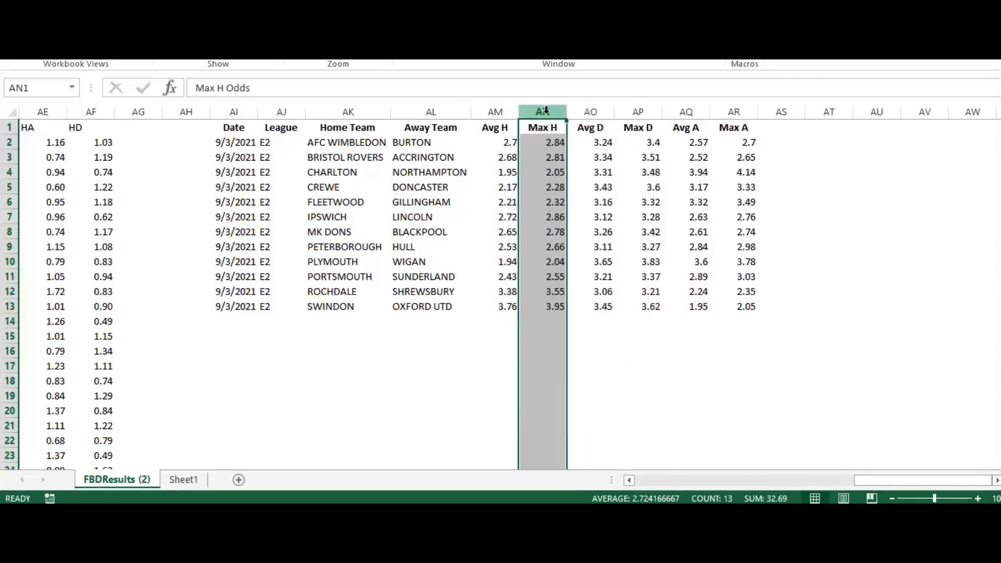
right_click(546, 115)
left_click(606, 237)
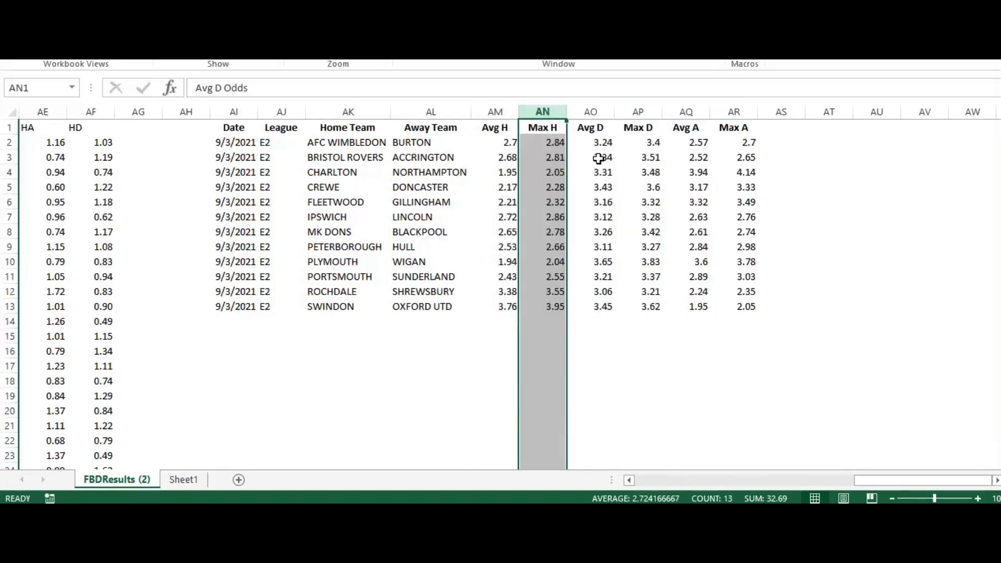
left_click(598, 110)
right_click(596, 114)
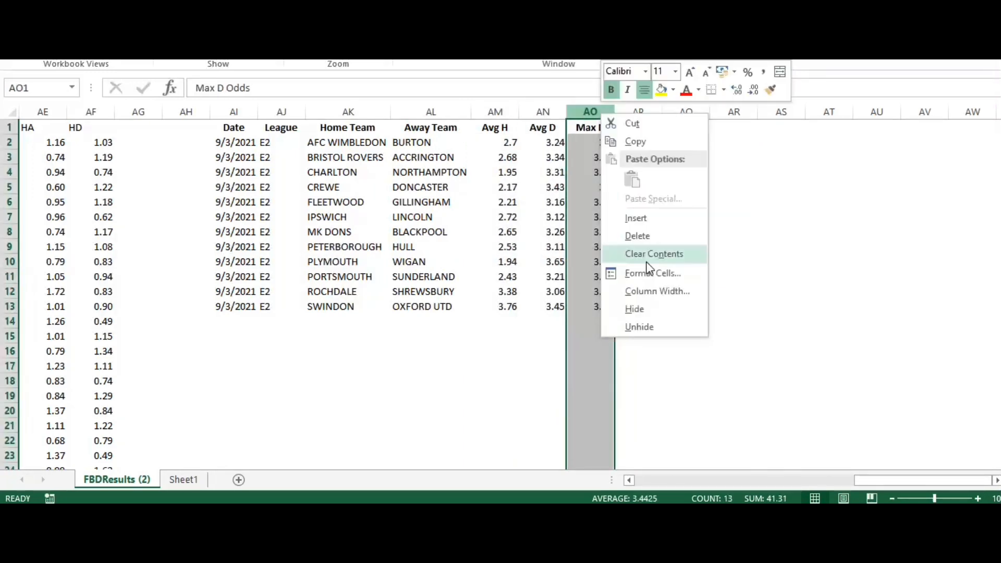
left_click(646, 230)
left_click(640, 112)
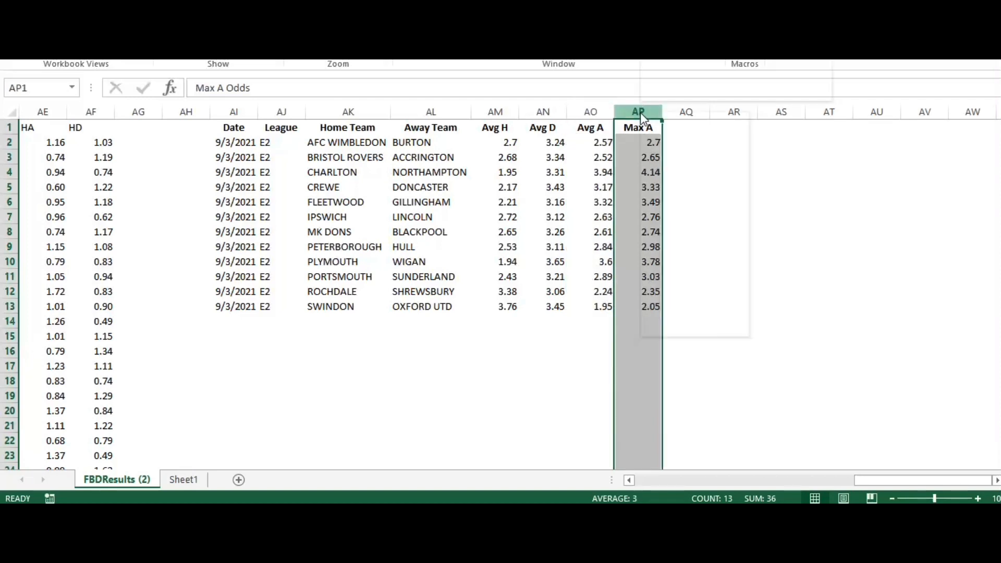
right_click(640, 112)
left_click(693, 236)
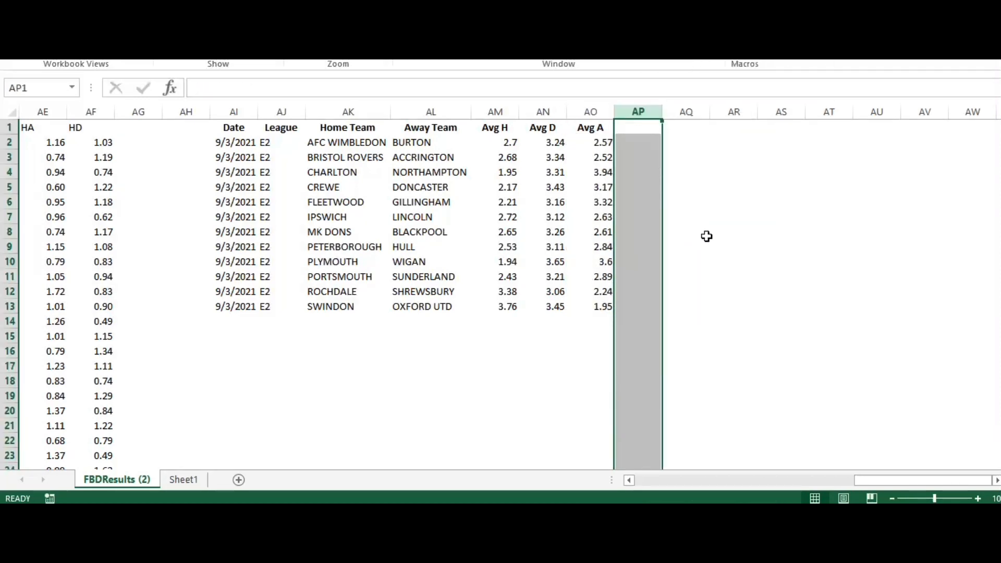
- Enter the headings PH, PD and PA in AP1:AR1 beside the average odds
left_click(641, 126)
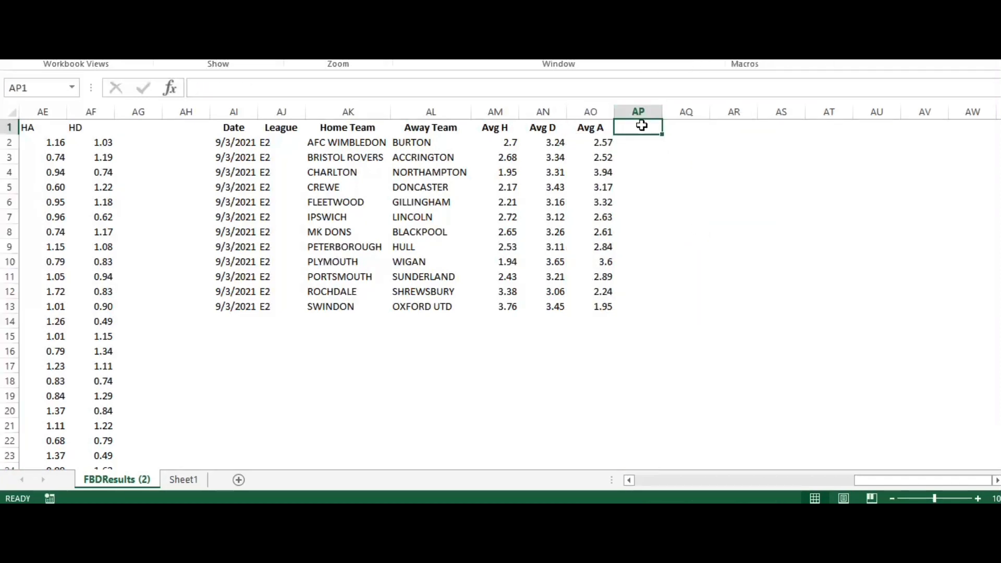
type("PH")
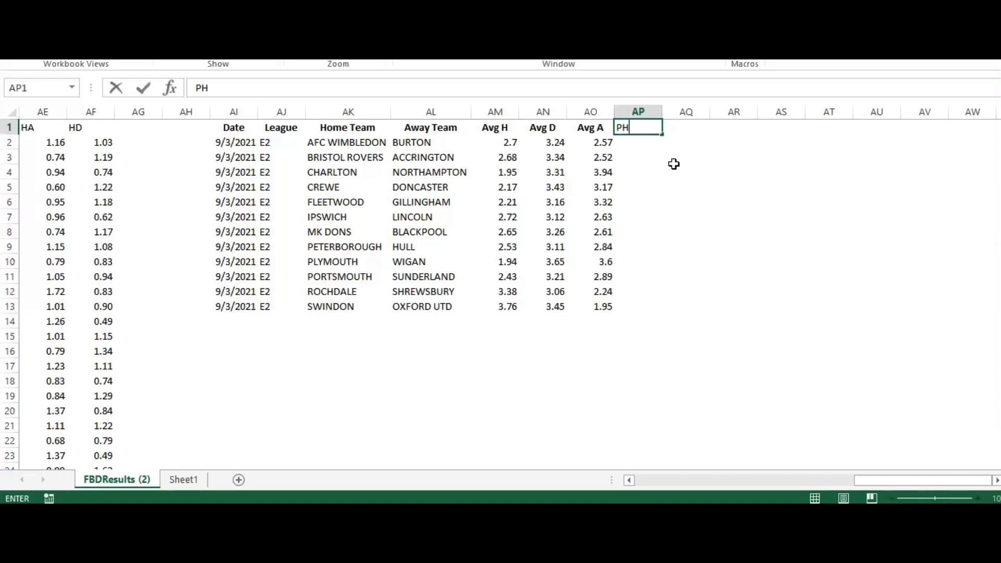
key("Tab")
type("P")
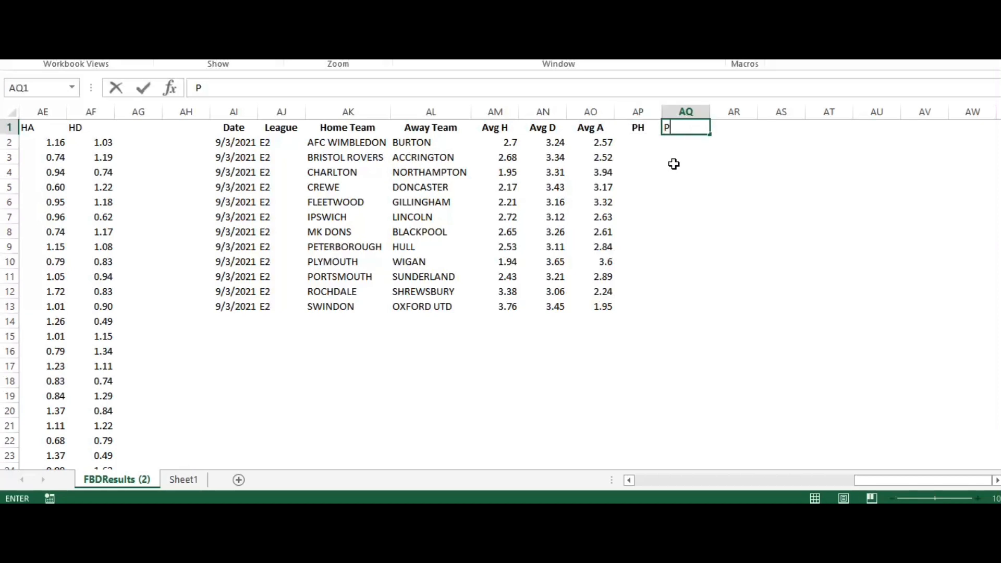
type("D")
key("Tab")
type("P")
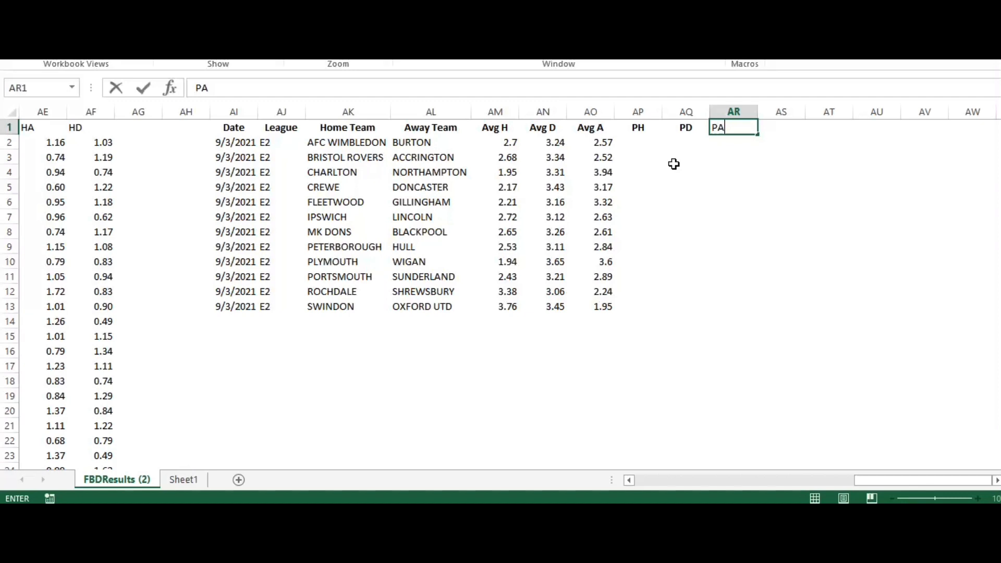
key("Tab")
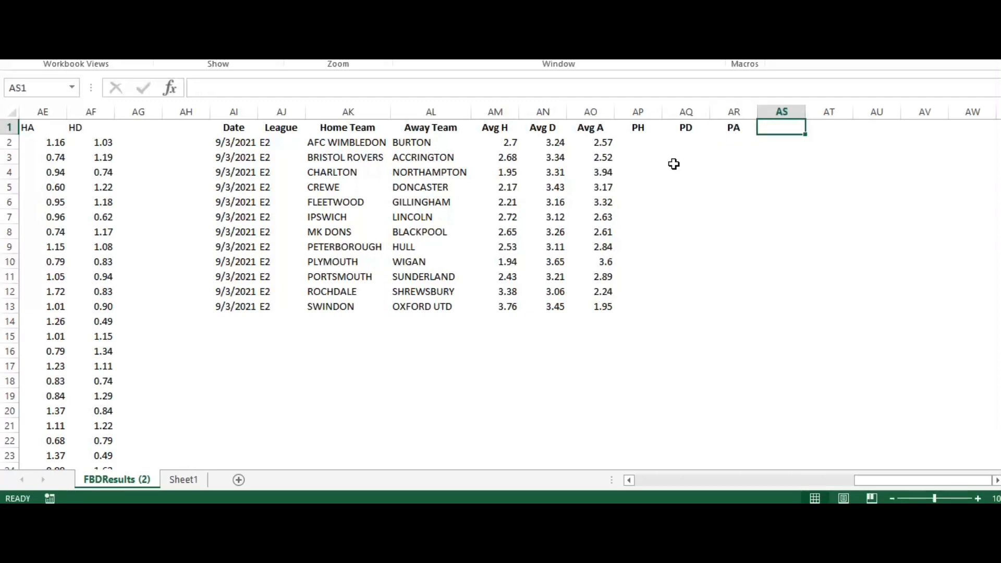
- Add a left border to the whole of column AS to separate it from the PH, PD and PA columns
left_click(647, 152)
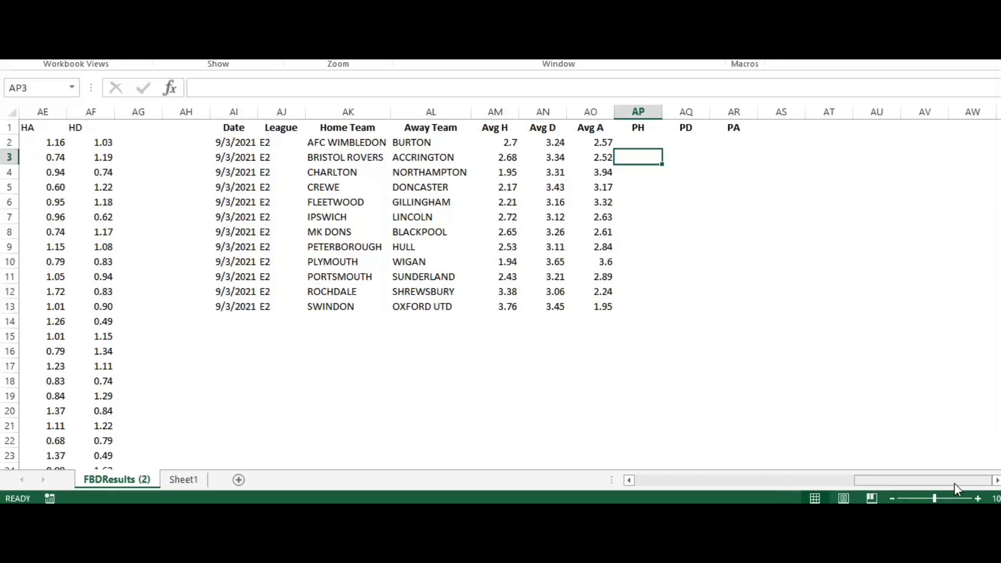
left_click(995, 479)
left_click(996, 480)
left_click(996, 480)
left_click(996, 480)
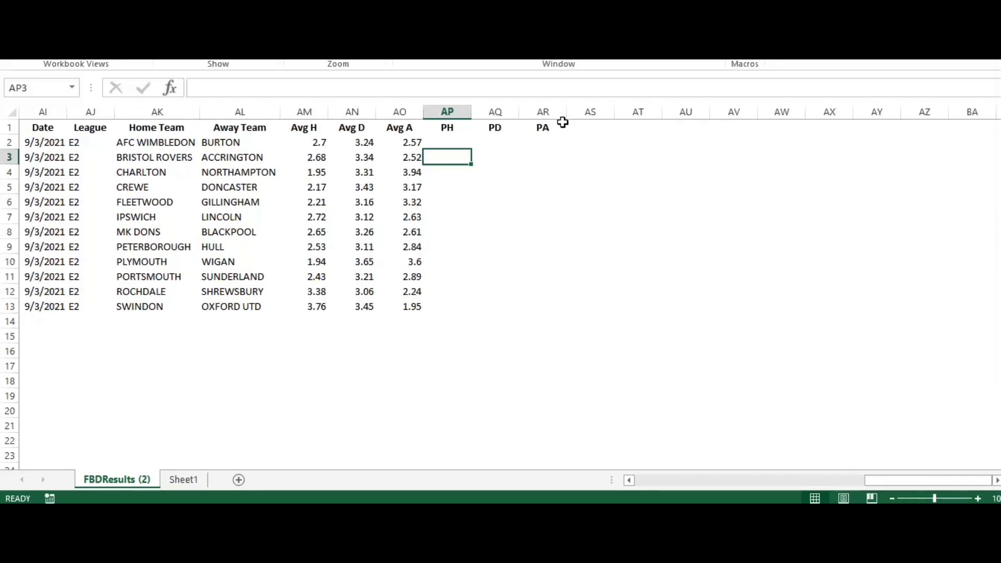
left_click(589, 111)
left_click(63, 3)
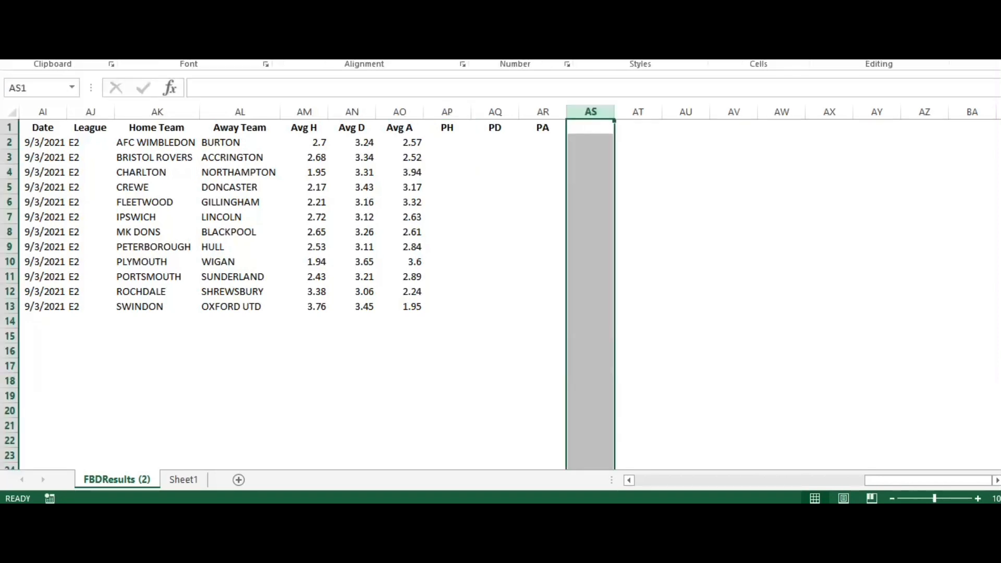
left_click(200, 52)
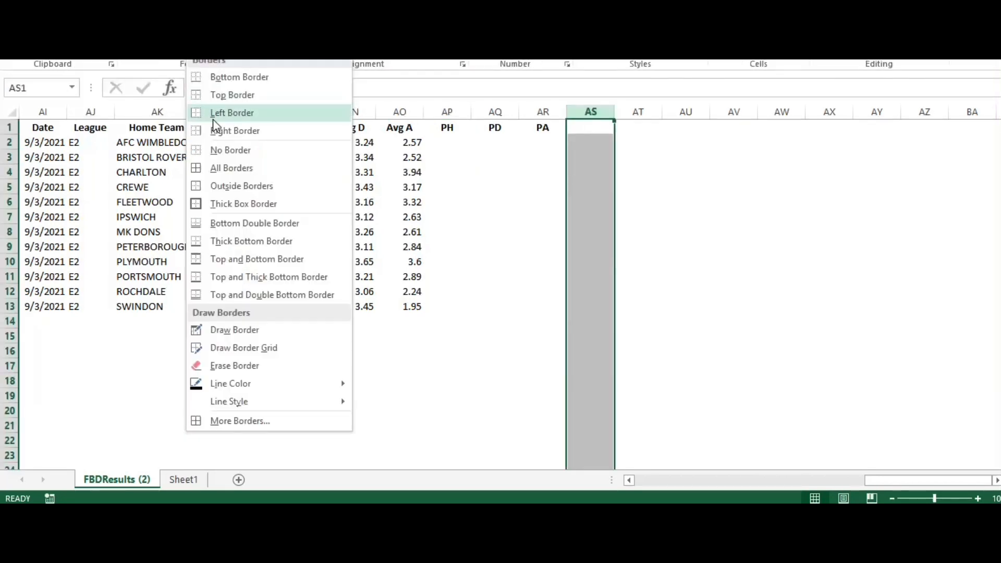
left_click(224, 112)
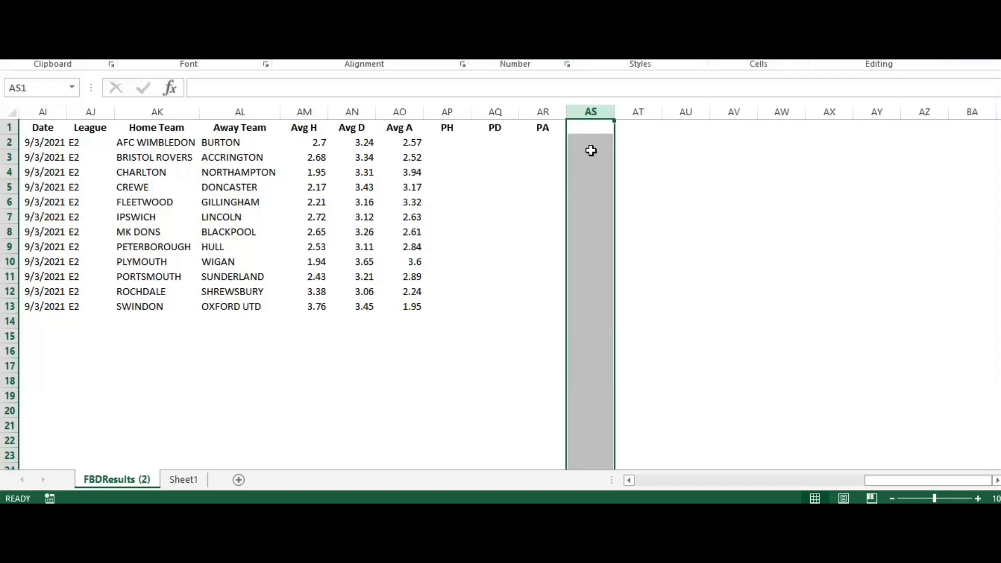
left_click(589, 143)
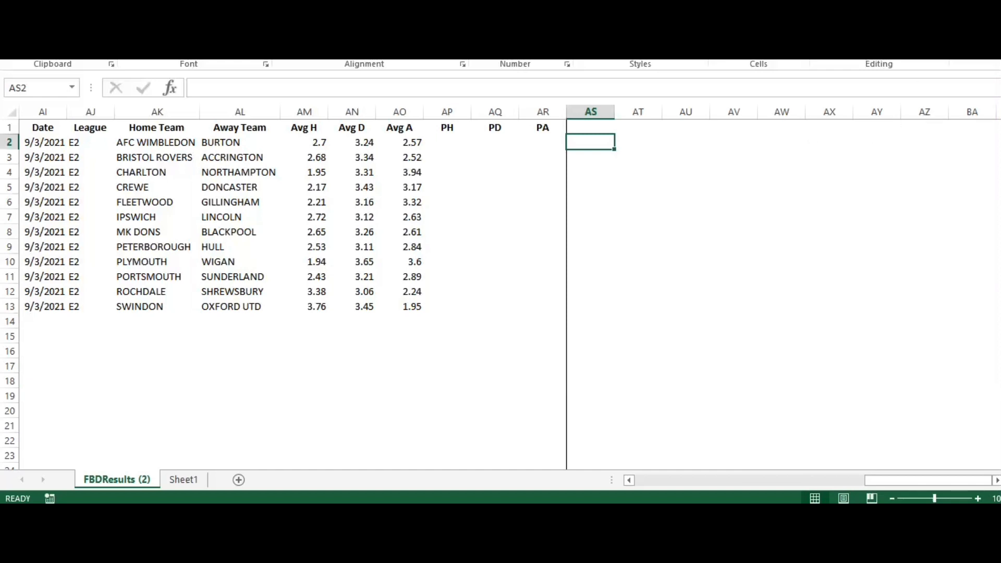
- Enter the headings HA, AD, AA and HD in AS1:AV1, to the right of the PA column
key("alt+w")
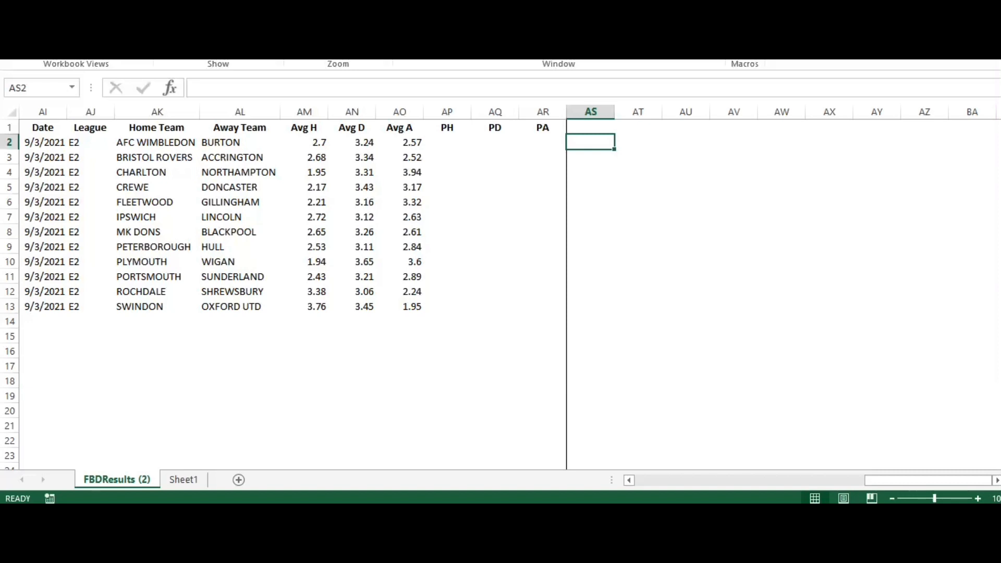
left_click(586, 129)
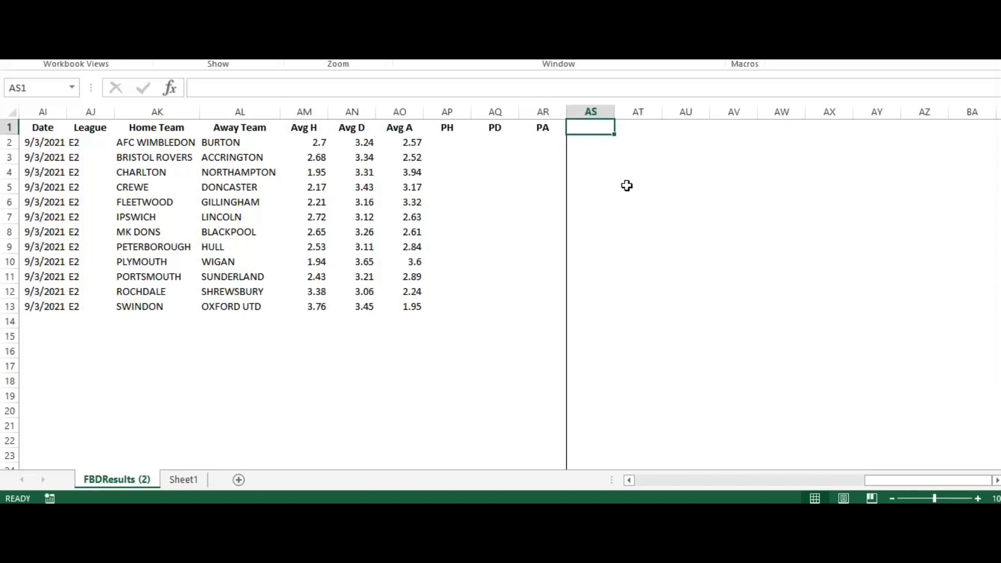
type("HA")
key("Tab")
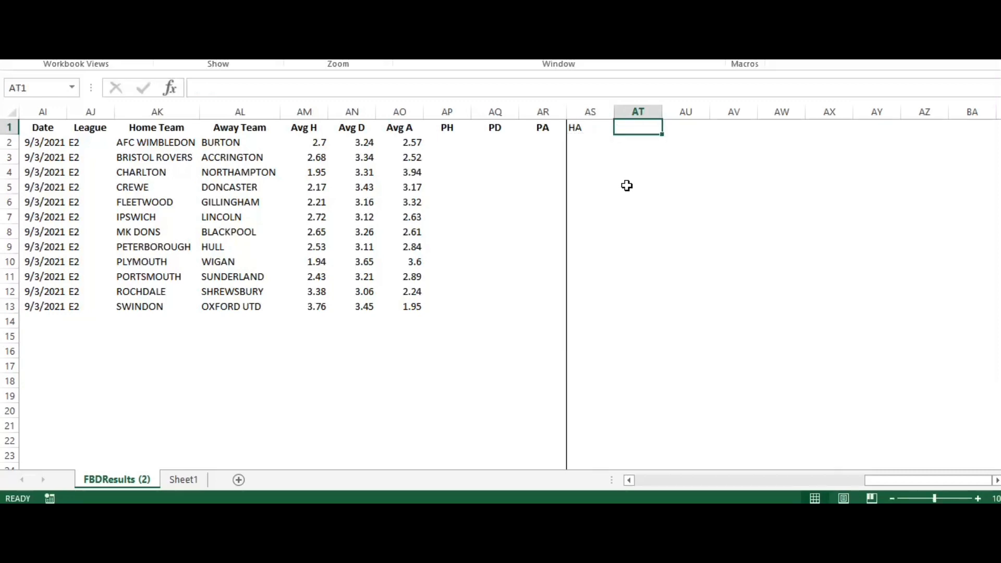
left_click_drag(892, 478, 781, 486)
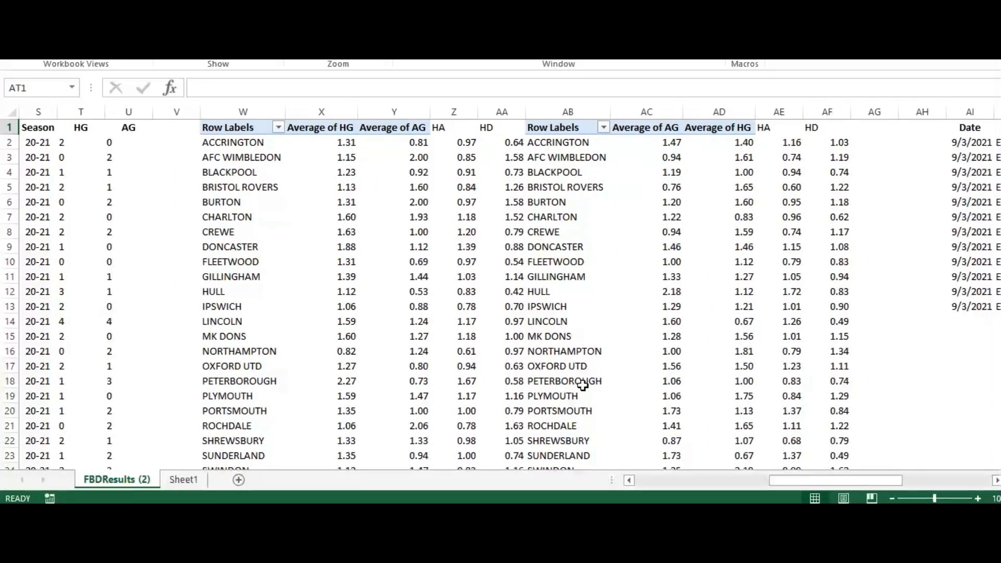
left_click_drag(785, 482, 886, 481)
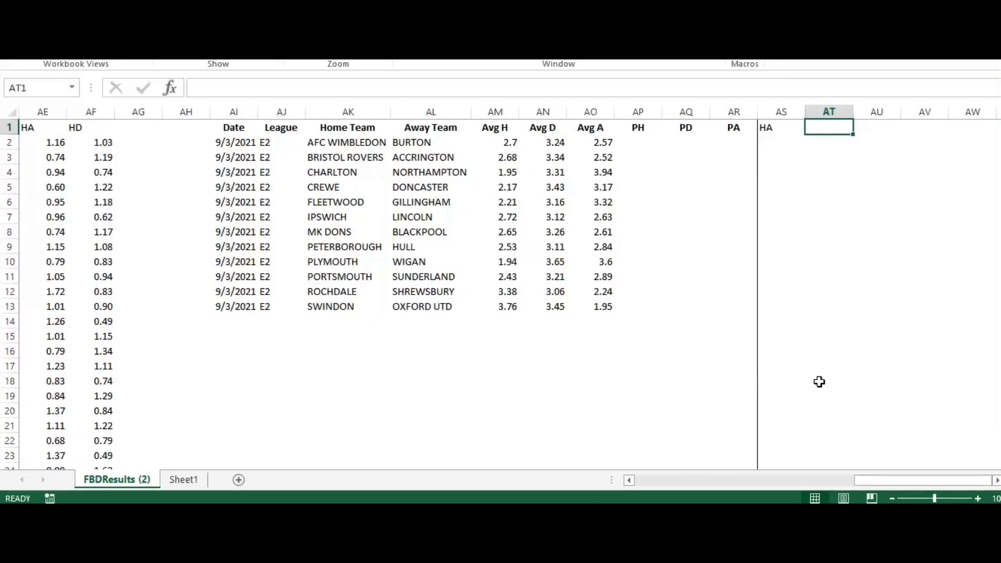
type("HD")
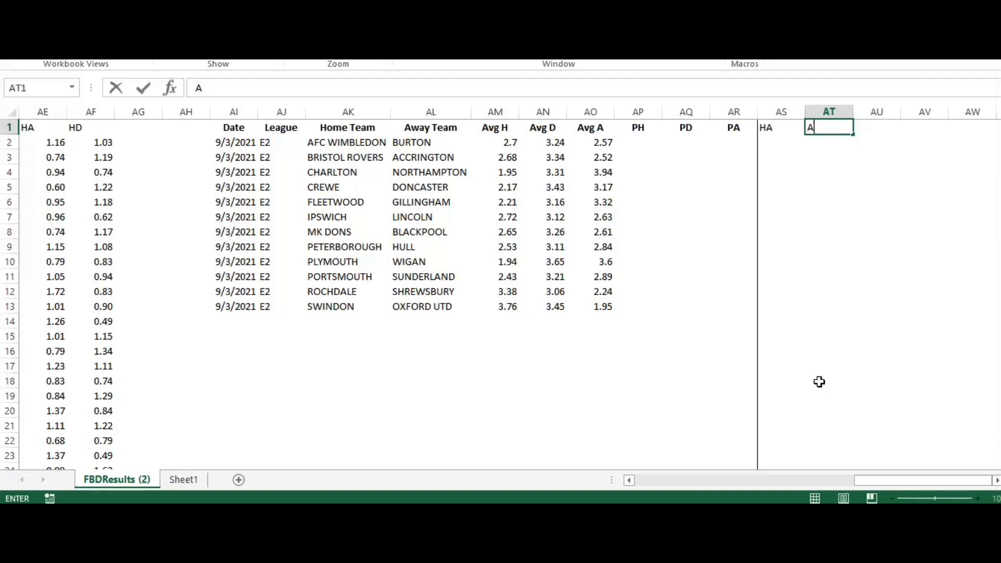
key("Tab")
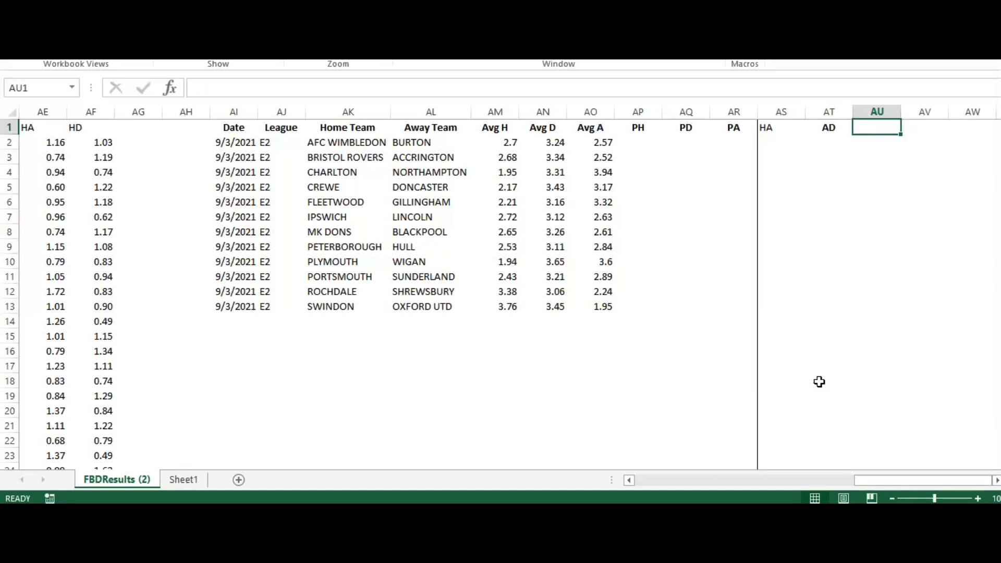
type("AA")
key("ctrl+Return")
key("Tab")
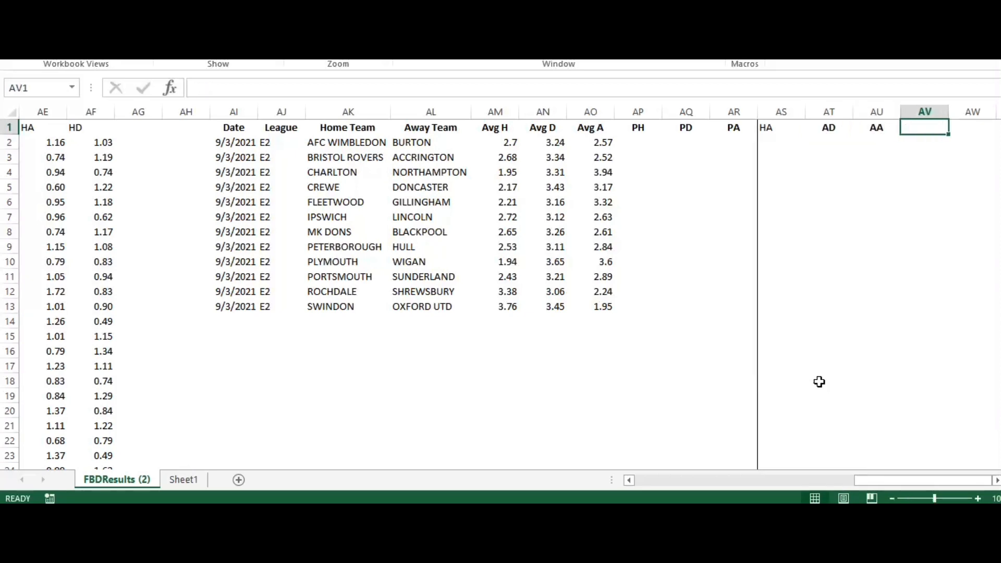
type("H")
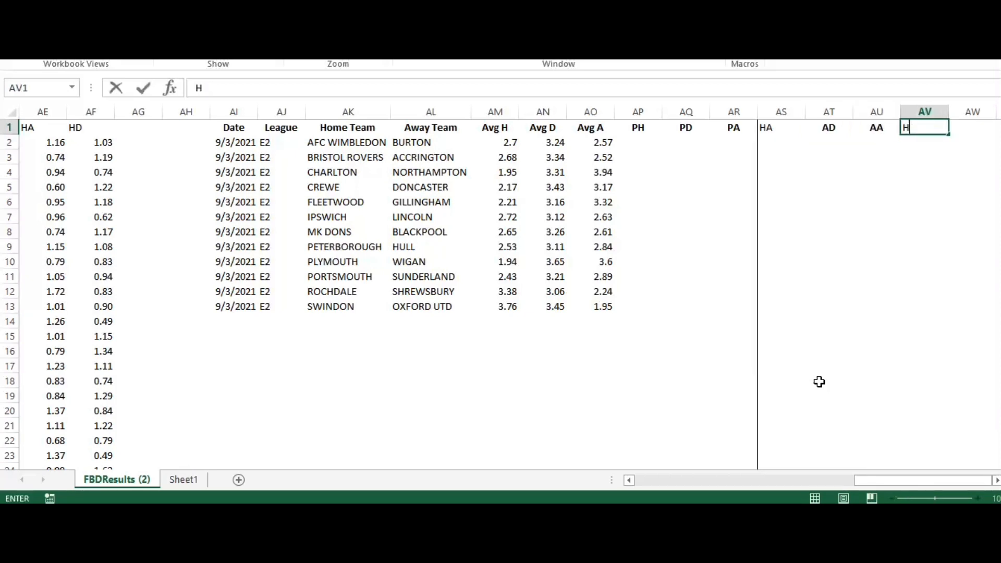
type("D")
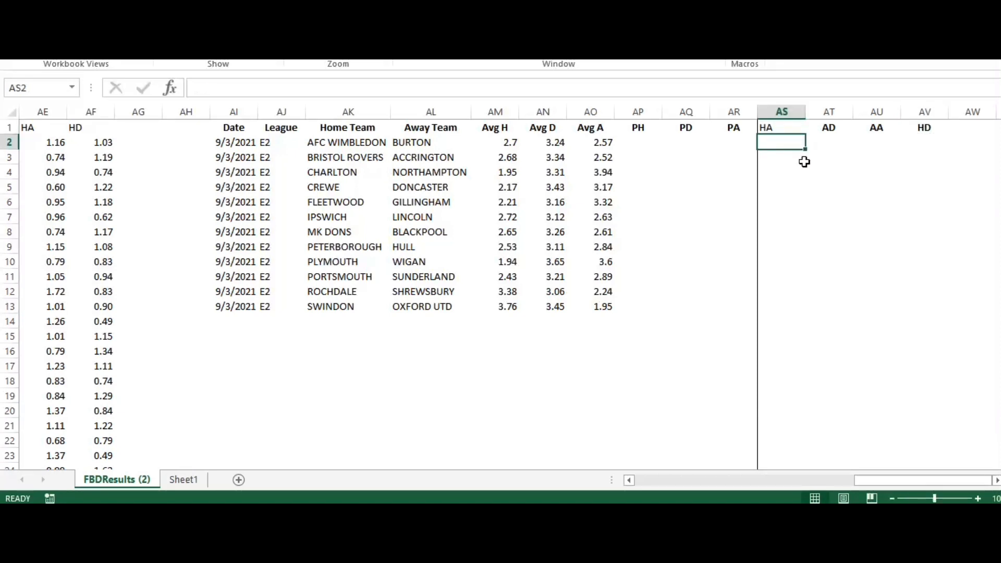
- Look up the first fixture's home attack strength in AS2 with the formula =SUMIF(W:W,AK2,Z:Z)
left_click(773, 140)
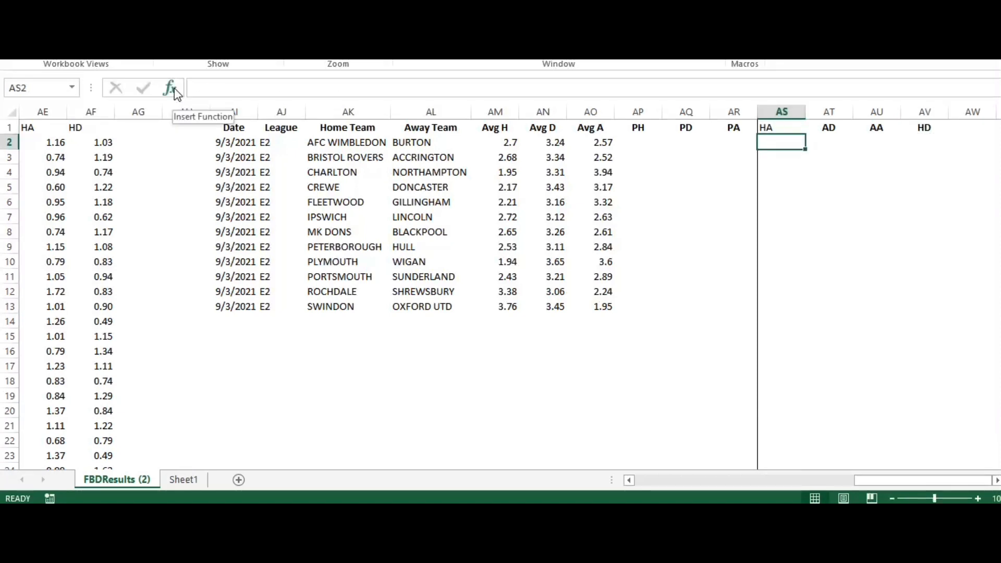
left_click(237, 89)
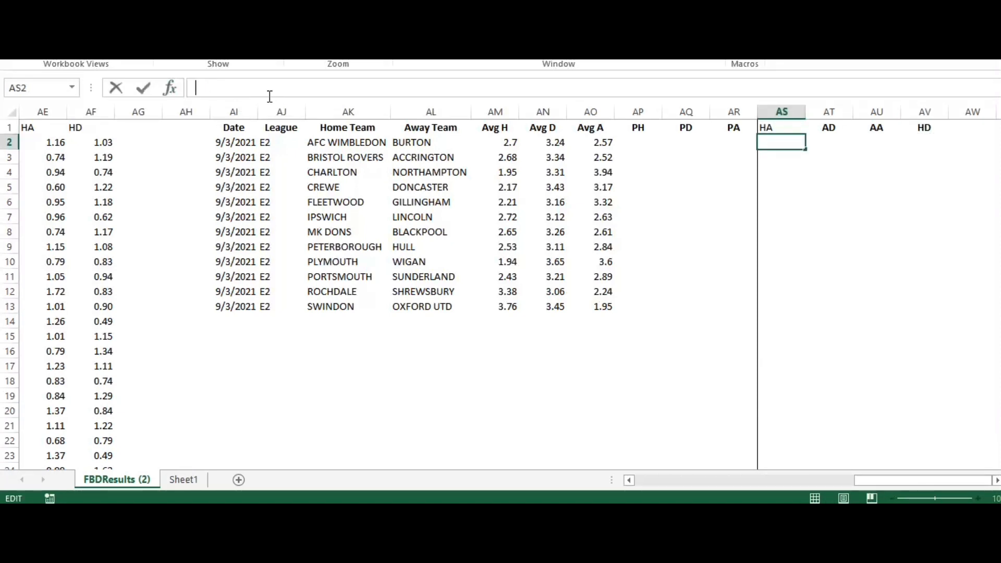
type("=sumif(")
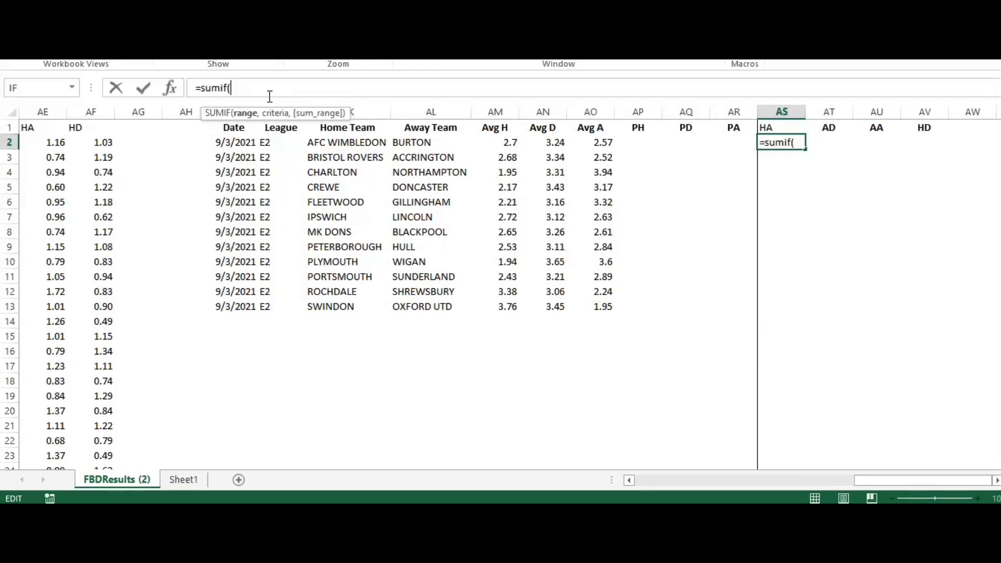
left_click(170, 88)
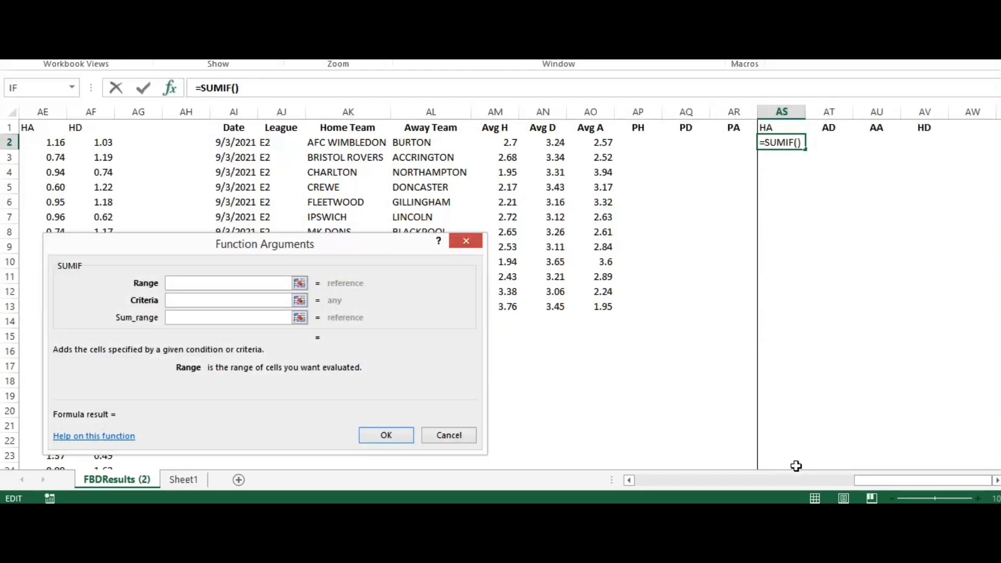
left_click_drag(881, 479, 807, 482)
left_click(157, 111)
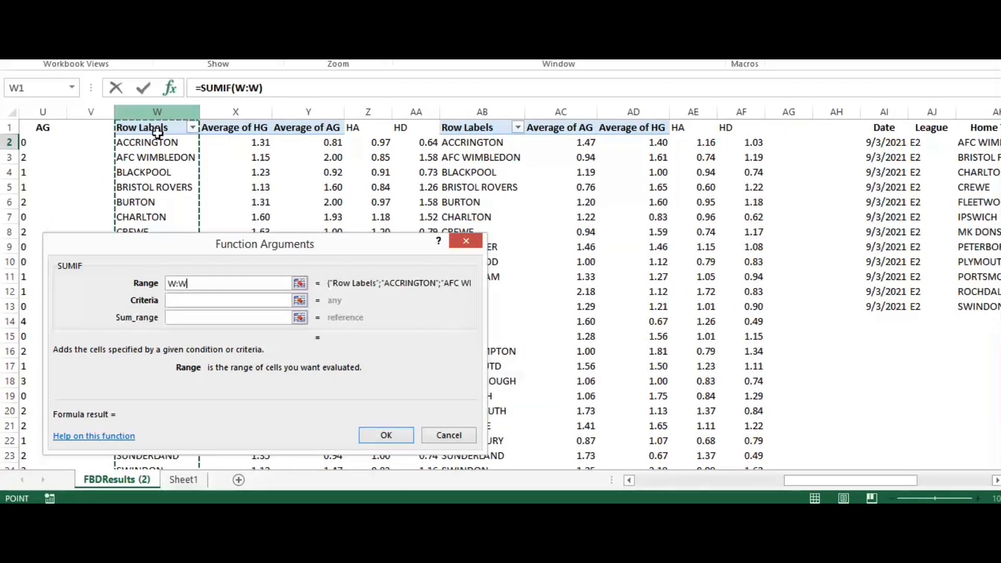
left_click(214, 303)
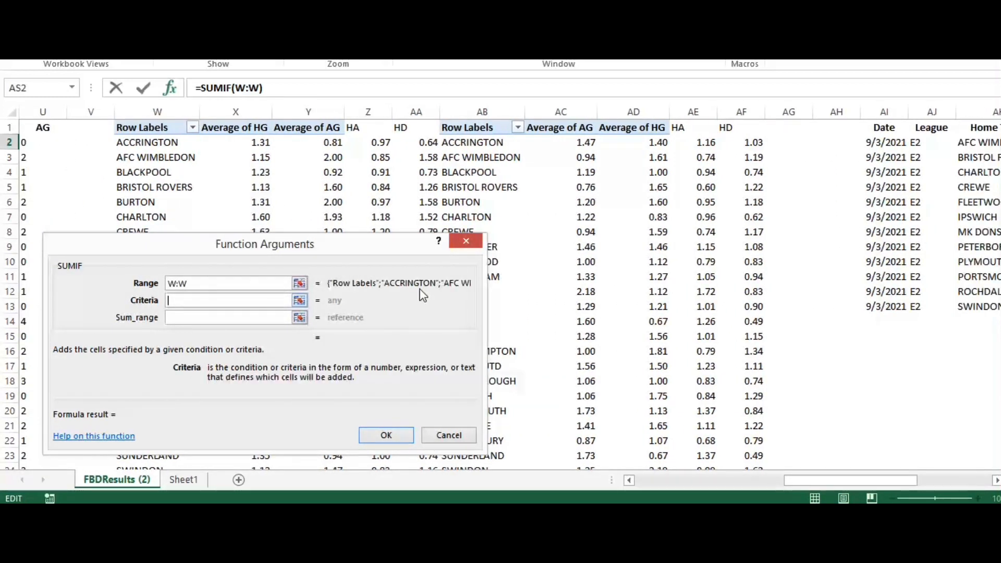
left_click(969, 144)
left_click(180, 317)
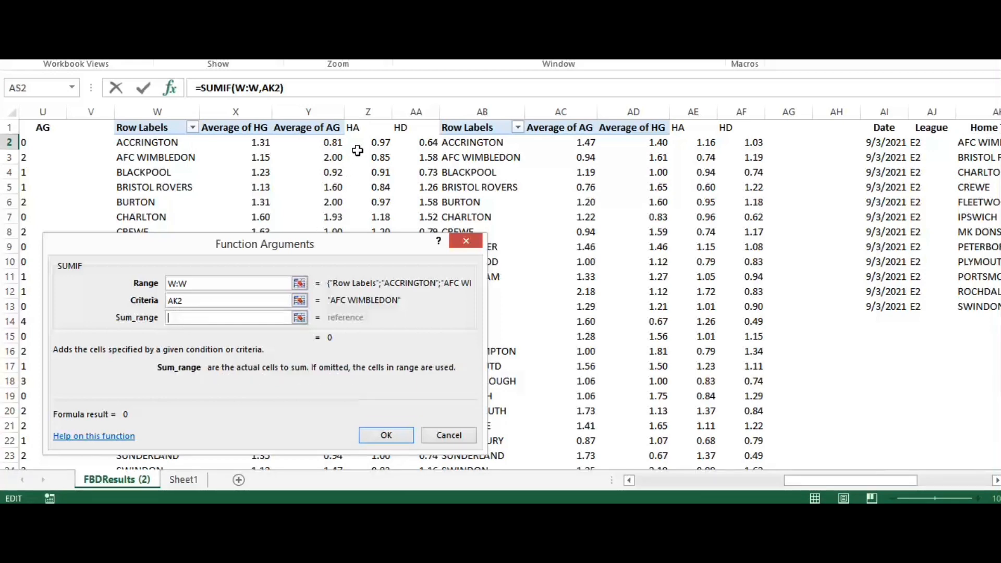
left_click(361, 112)
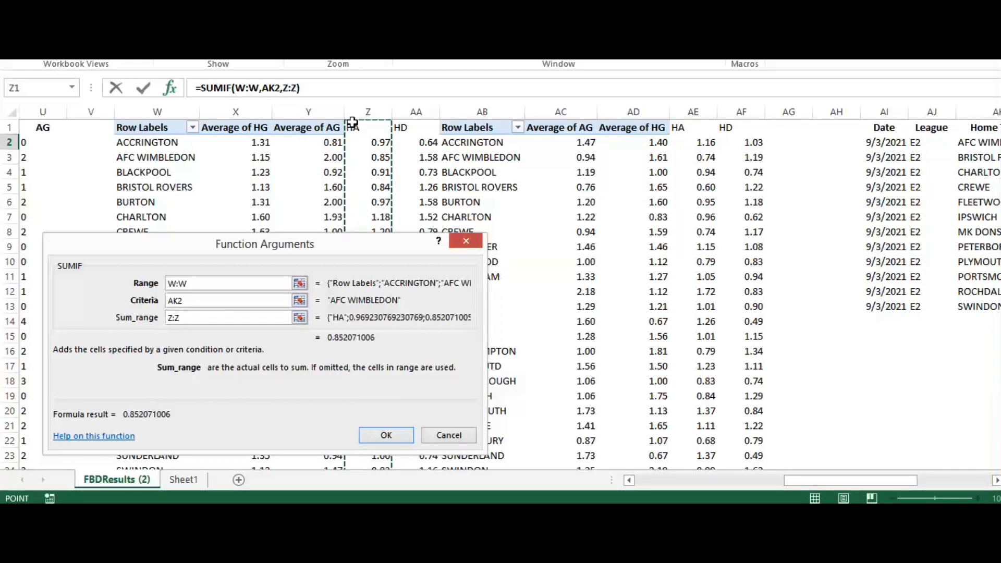
left_click(386, 435)
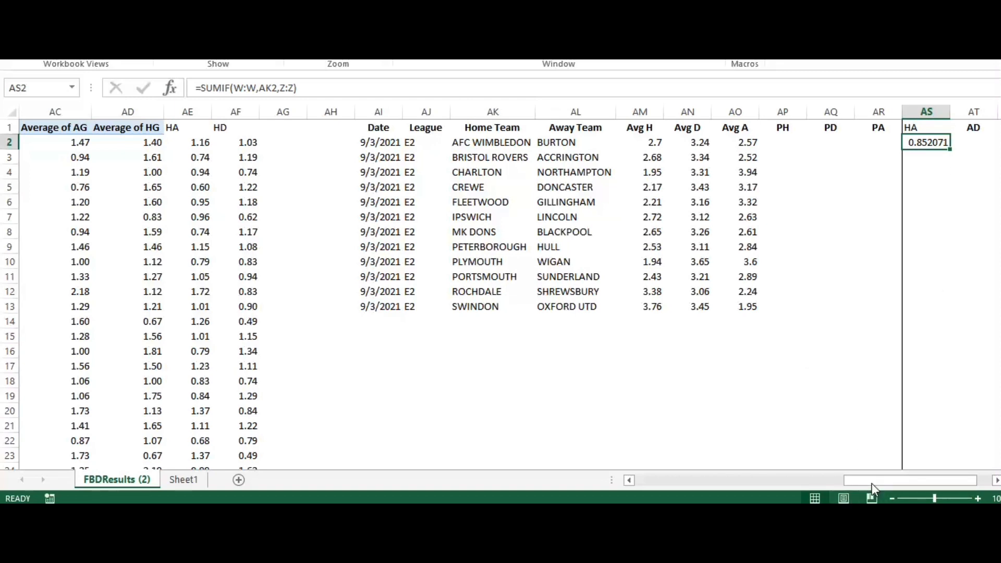
- Look up the first fixture's away defence strength in AT2 with the formula =SUMIF(AB:AB,AL2,AF:AF)
left_click_drag(904, 480, 915, 479)
left_click(831, 144)
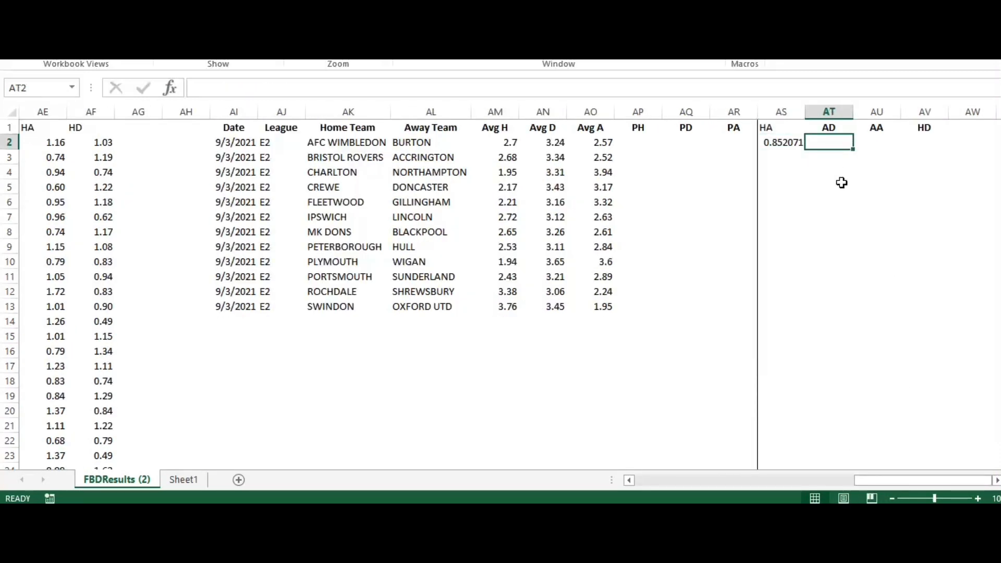
type("=sumif")
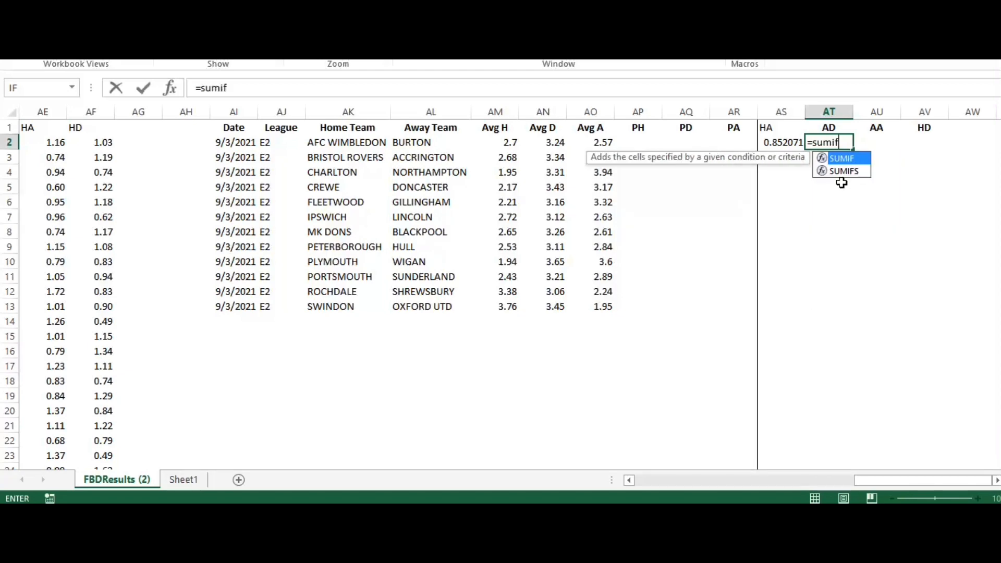
type("(")
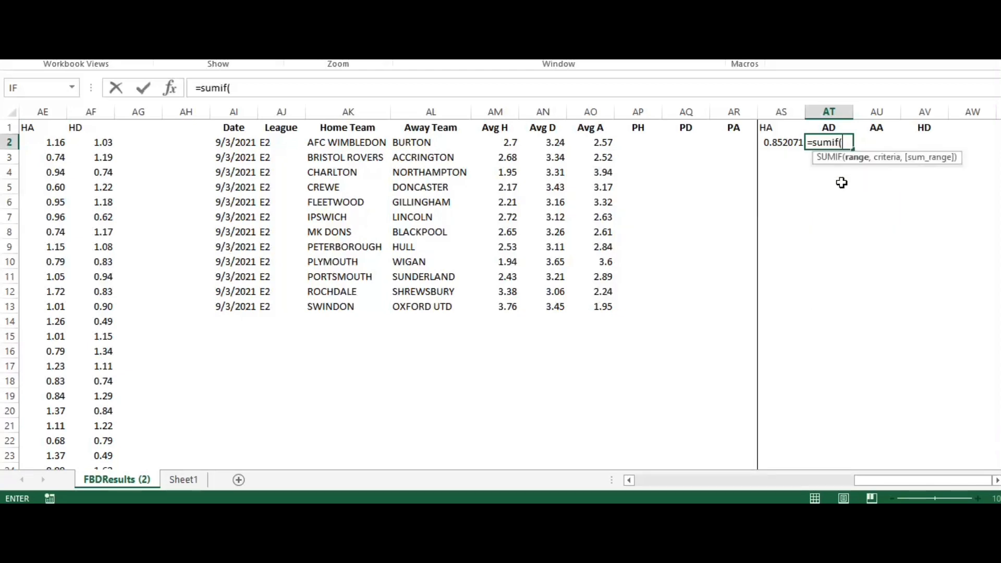
left_click_drag(871, 480, 820, 480)
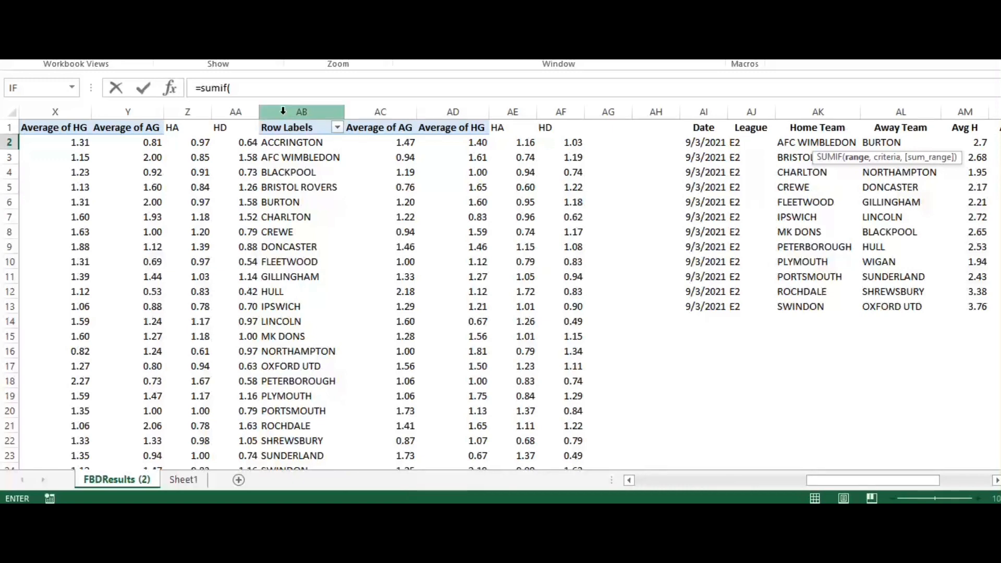
key("ctrl+a")
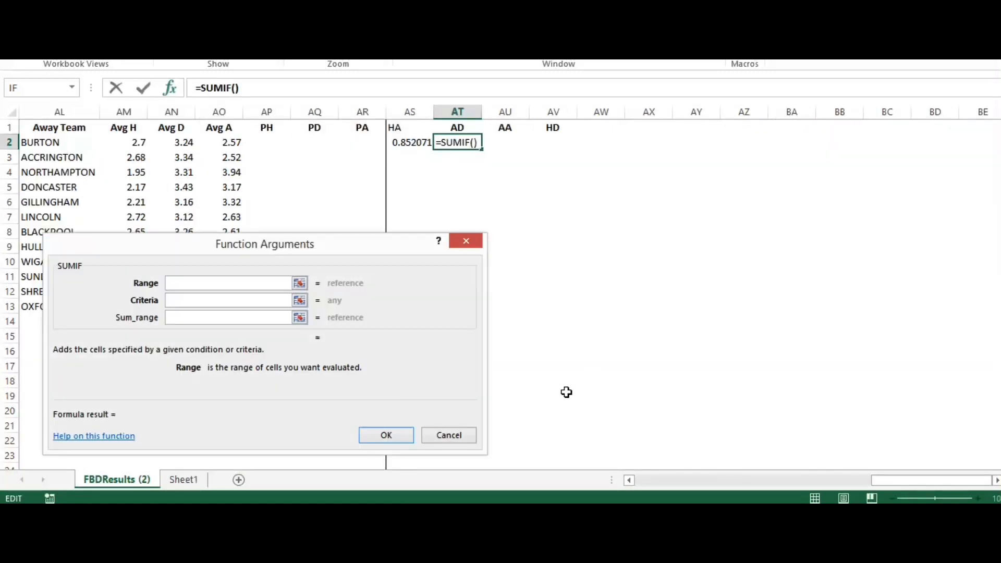
left_click_drag(883, 479, 834, 480)
left_click(680, 115)
left_click(241, 301)
left_click(700, 149)
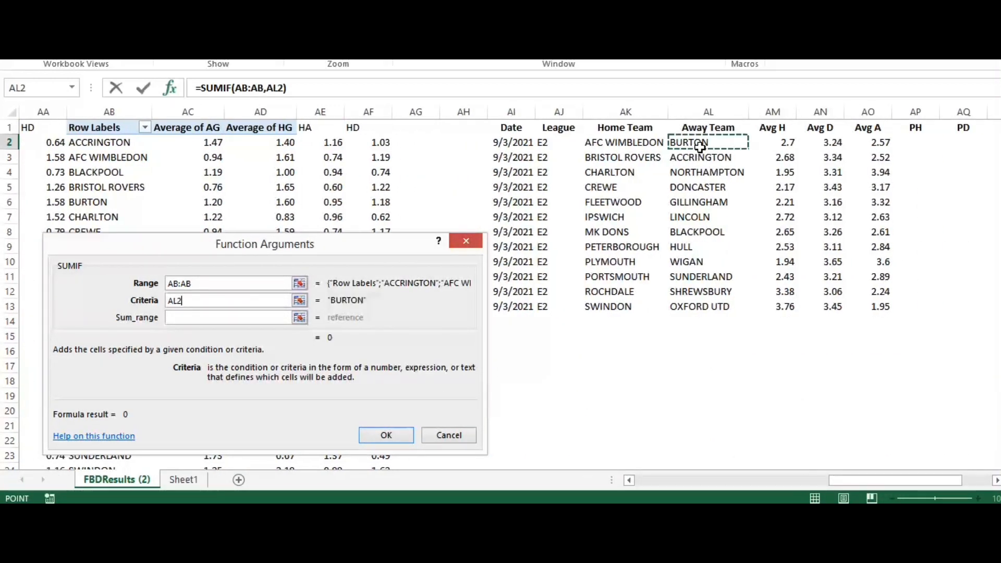
left_click(222, 322)
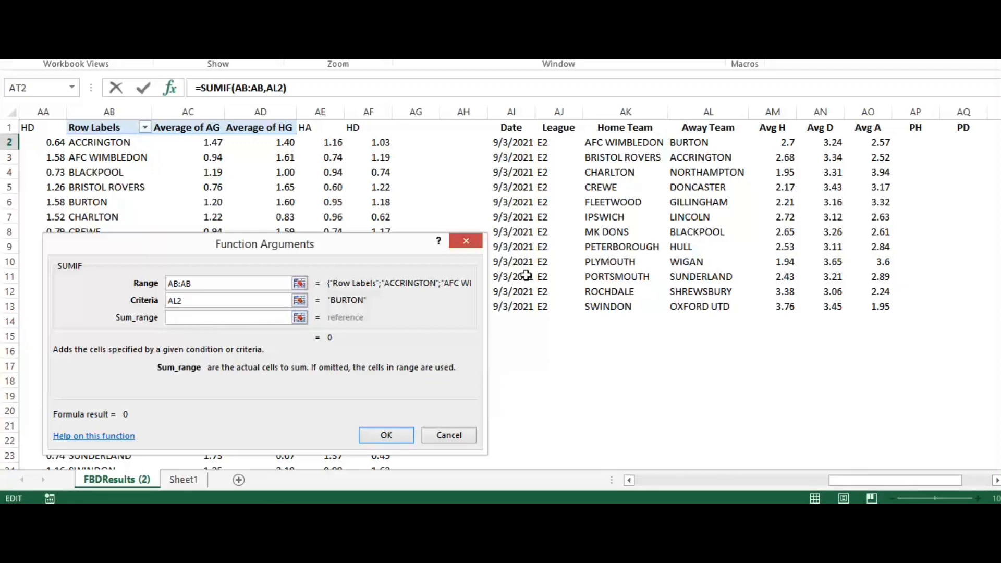
mouse_move(845, 483)
left_mouse_down()
mouse_move(872, 482)
mouse_move(848, 479)
left_mouse_up()
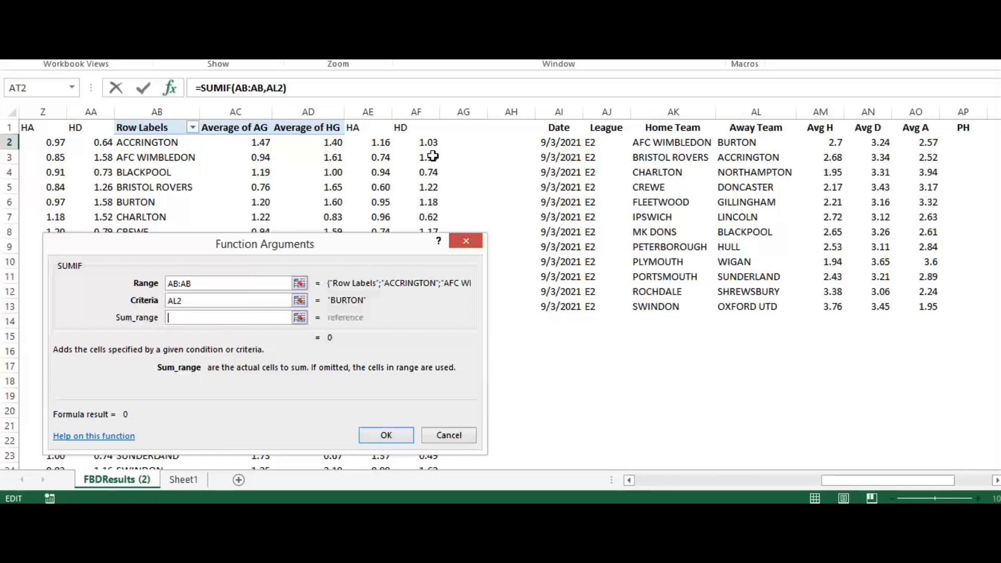
left_click(416, 111)
left_click(402, 433)
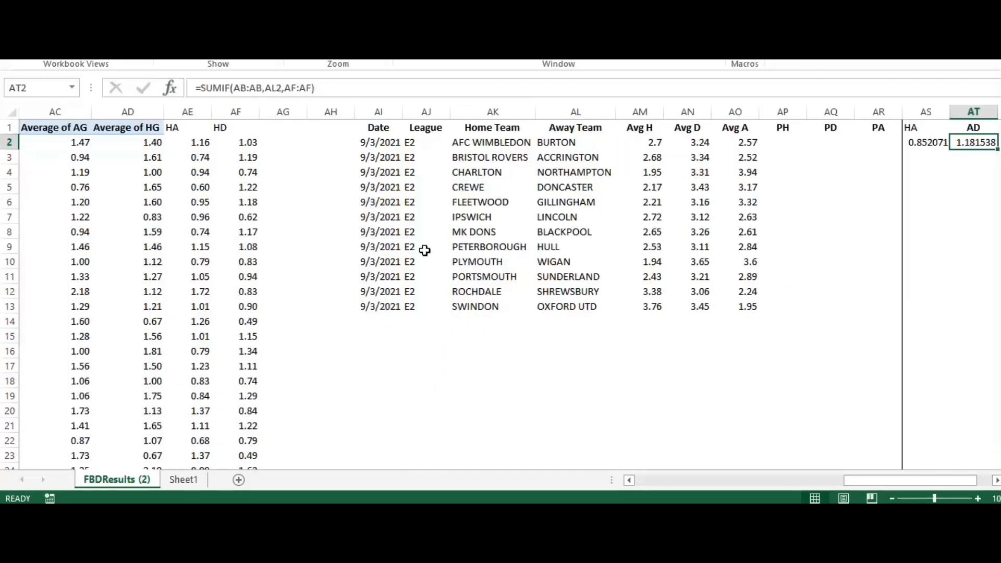
- Rename the away strength headings in AE1 and AF1 to AA and AD
left_click_drag(855, 480, 811, 480)
left_click(597, 131)
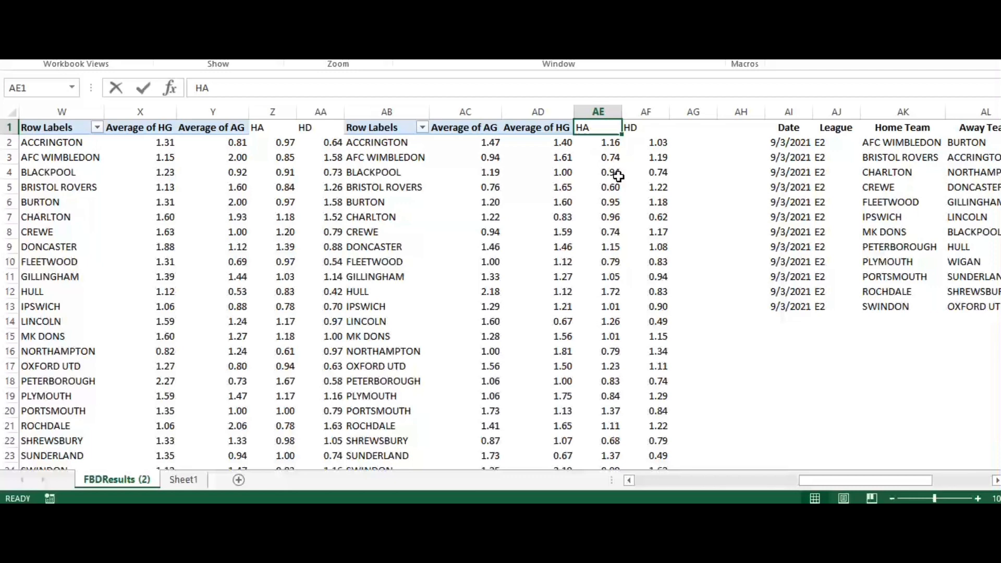
type("AA")
key("Tab")
type("AD")
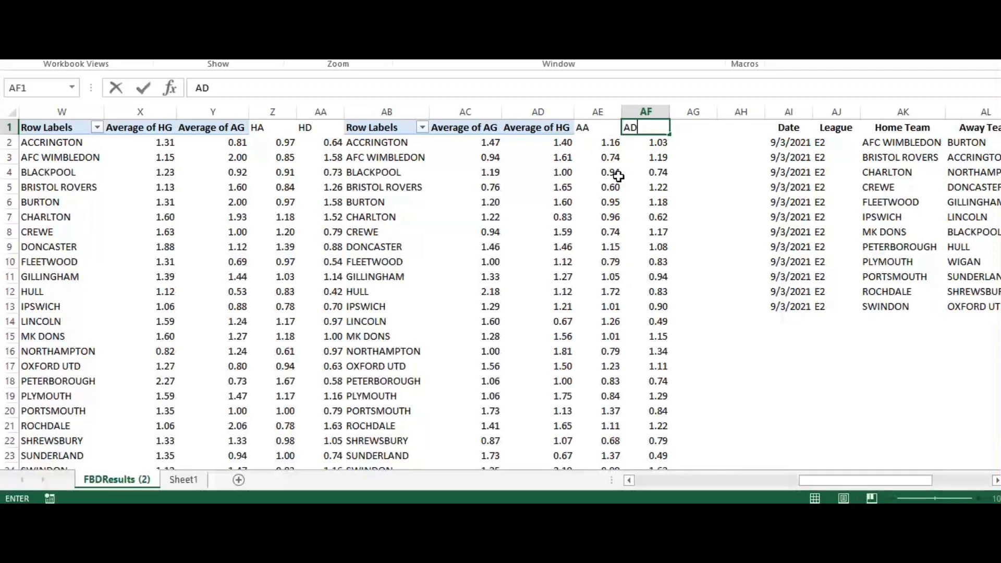
key("Tab")
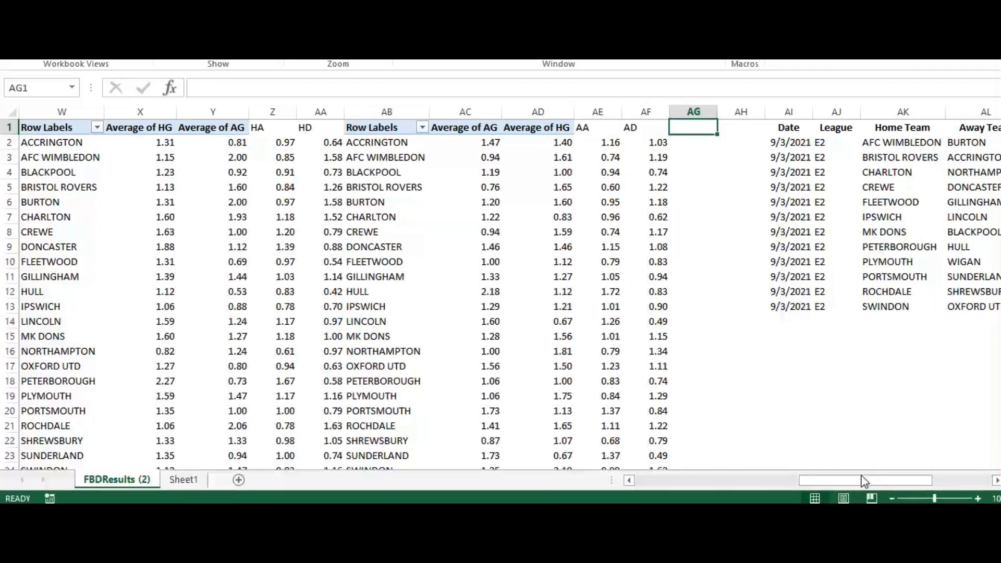
- Start a VLOOKUP in AU2 for the first fixture's away attack strength, with the away team in AL2 as the lookup value
left_click_drag(861, 479, 915, 472)
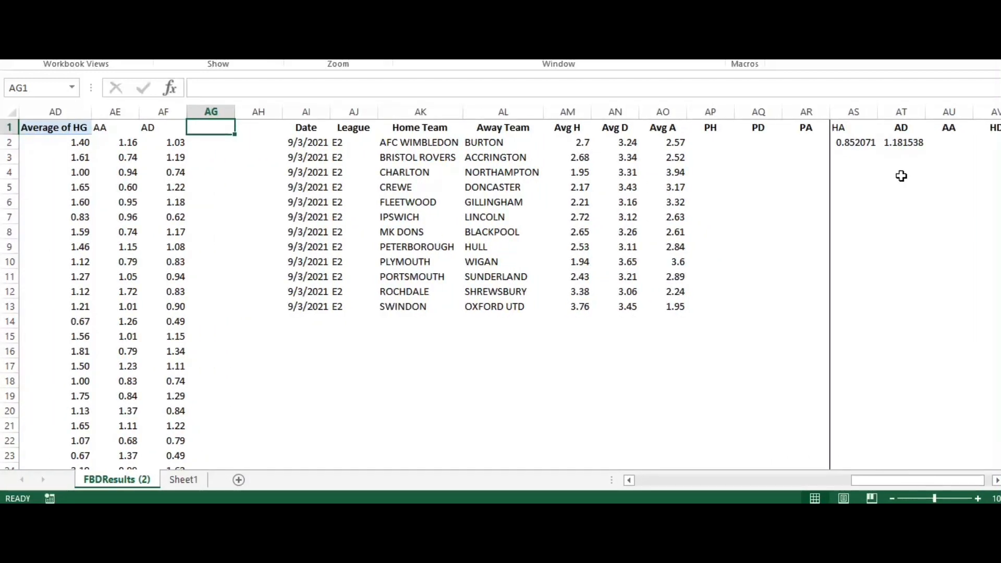
left_click(949, 146)
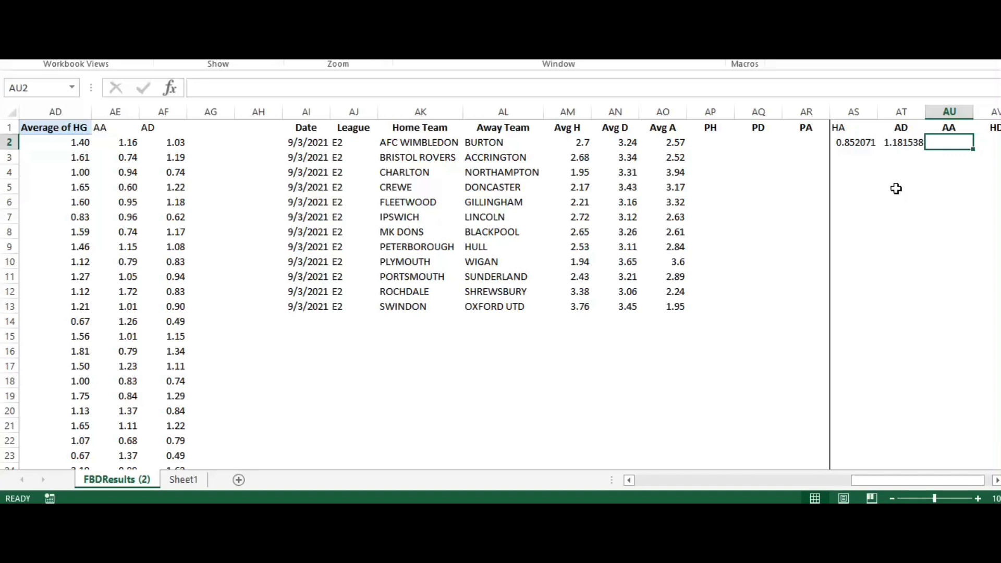
type("=sumif")
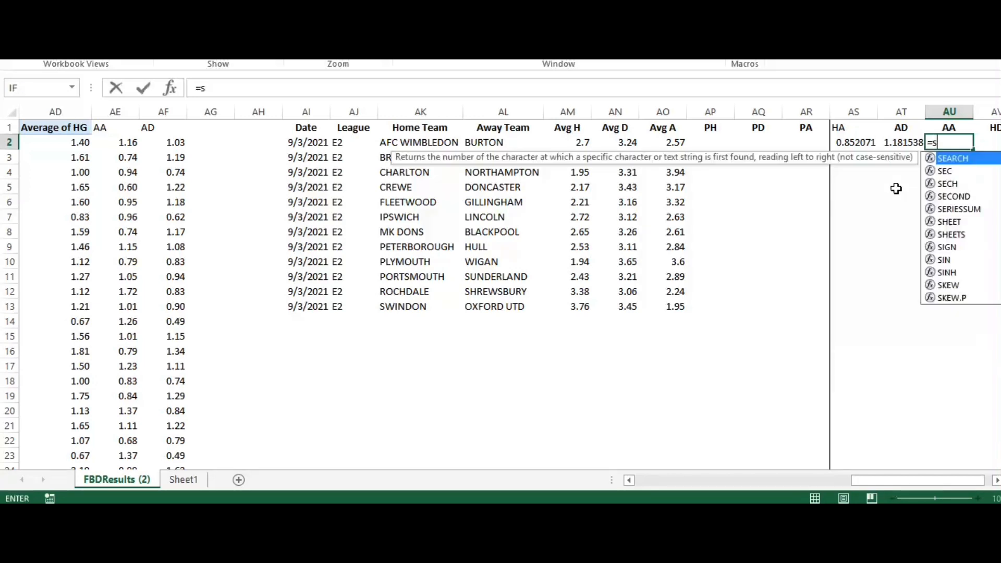
key("BackSpace")
key("BackSpace")
key("BackSpace")
key("BackSpace")
key("BackSpace")
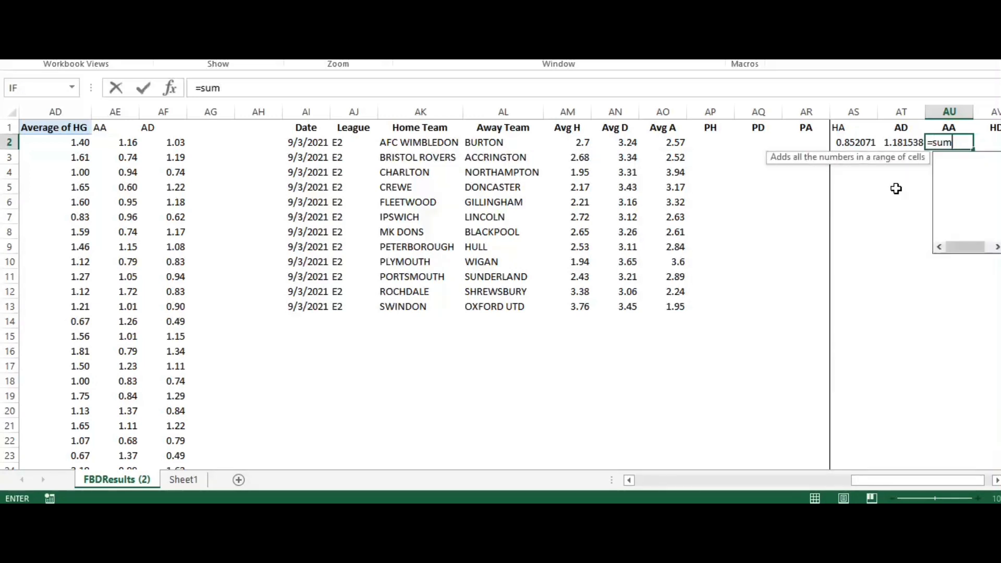
type("vlo")
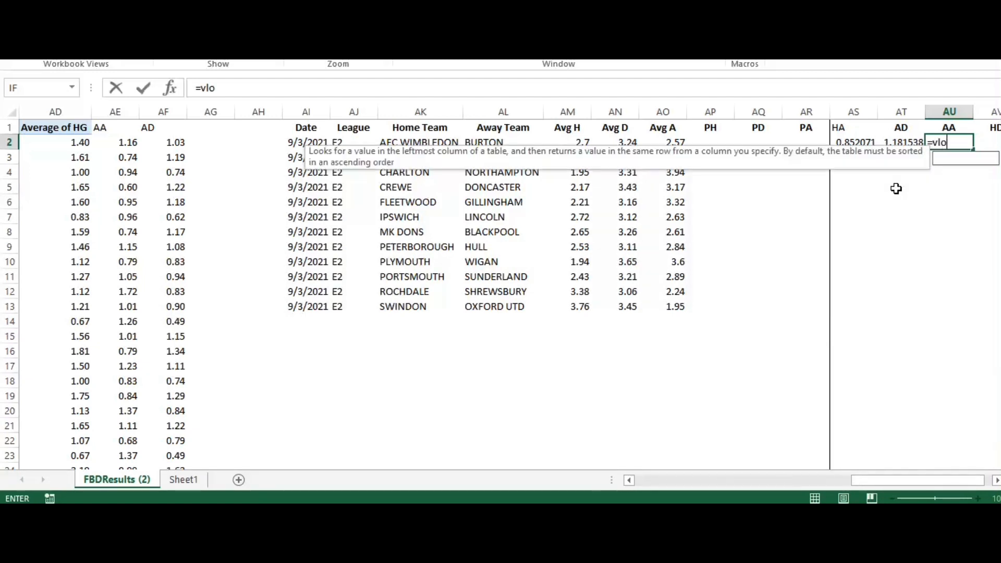
type("okup(")
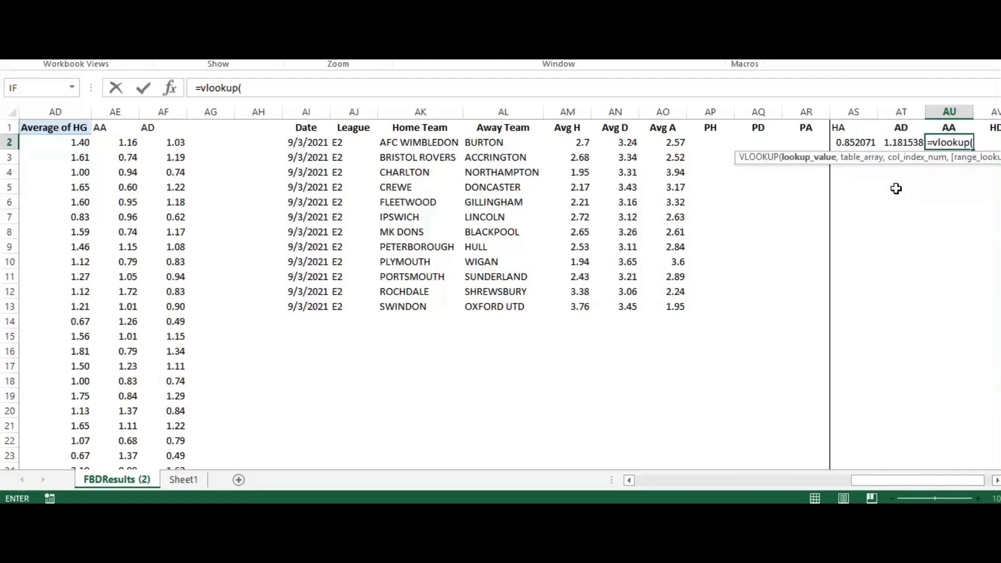
left_click(170, 89)
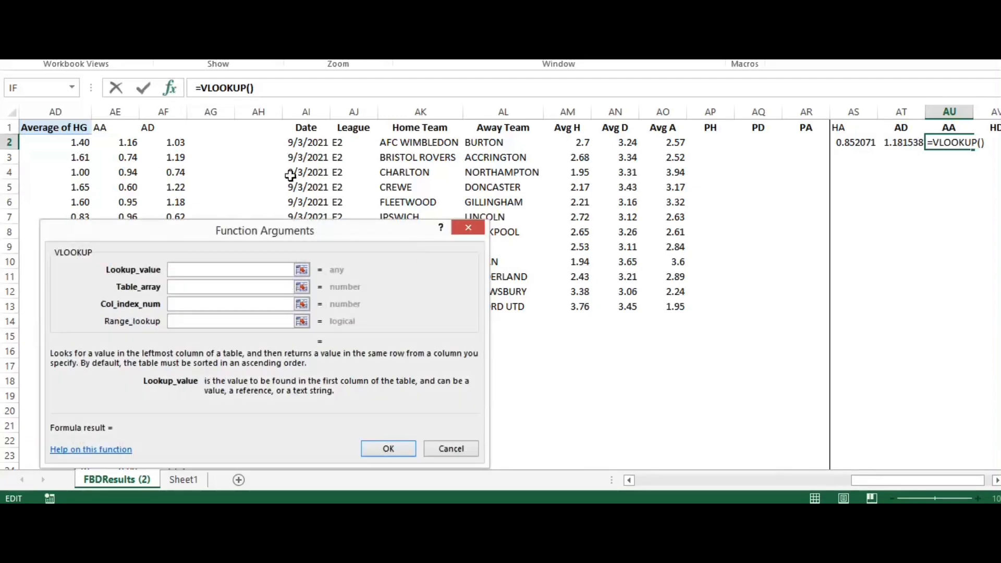
left_click(492, 146)
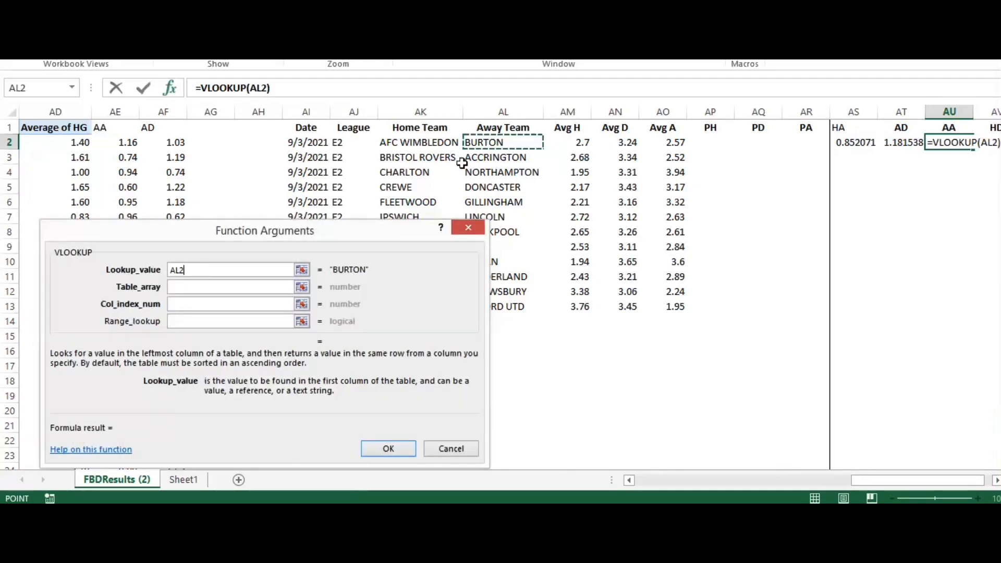
- Complete the AU2 VLOOKUP with table array AB:AF, column index 4 and range lookup FALSE
left_click(209, 292)
left_click_drag(888, 480, 852, 479)
left_click_drag(307, 110, 509, 121)
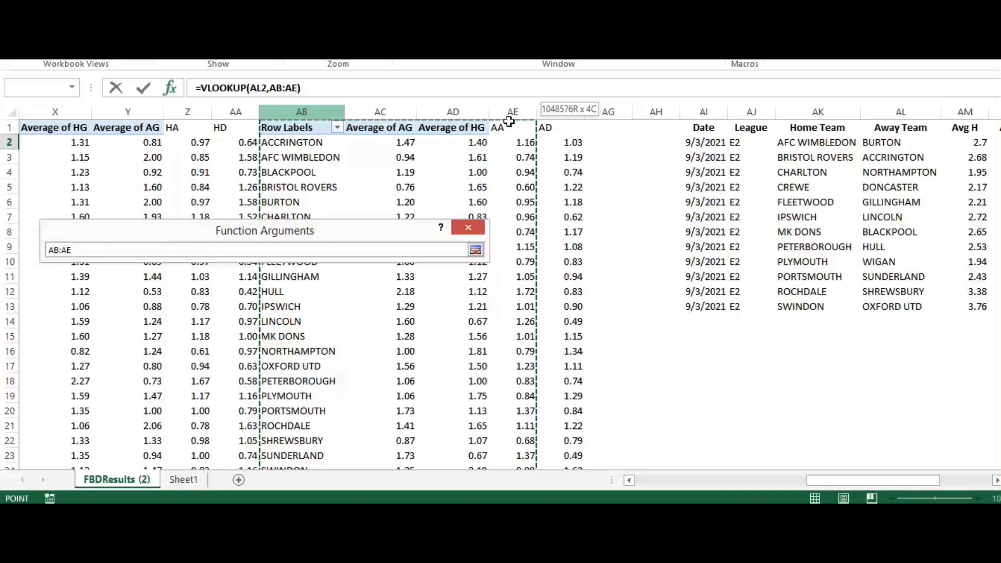
left_click_drag(509, 121, 547, 128)
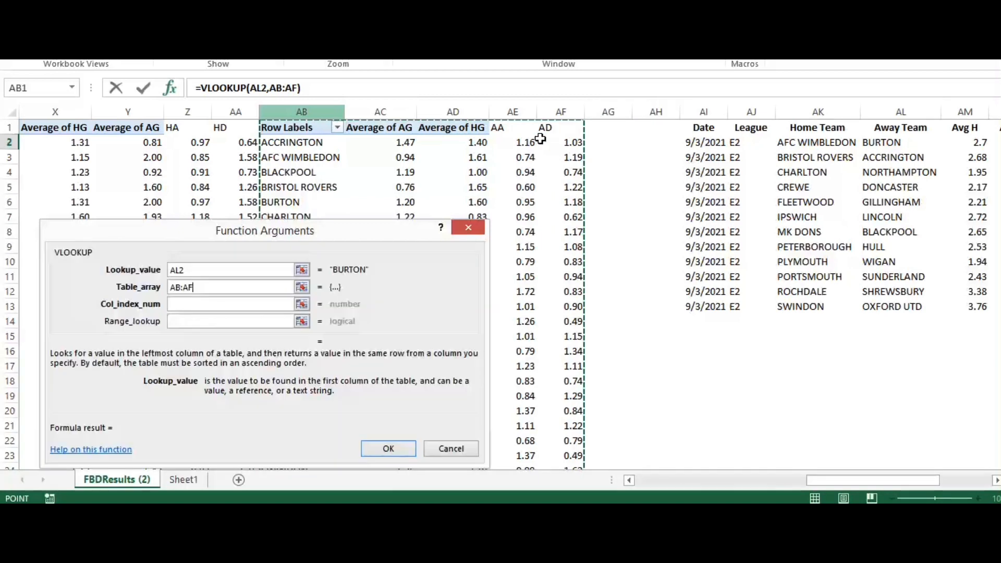
left_click(228, 305)
type("4")
key("Tab")
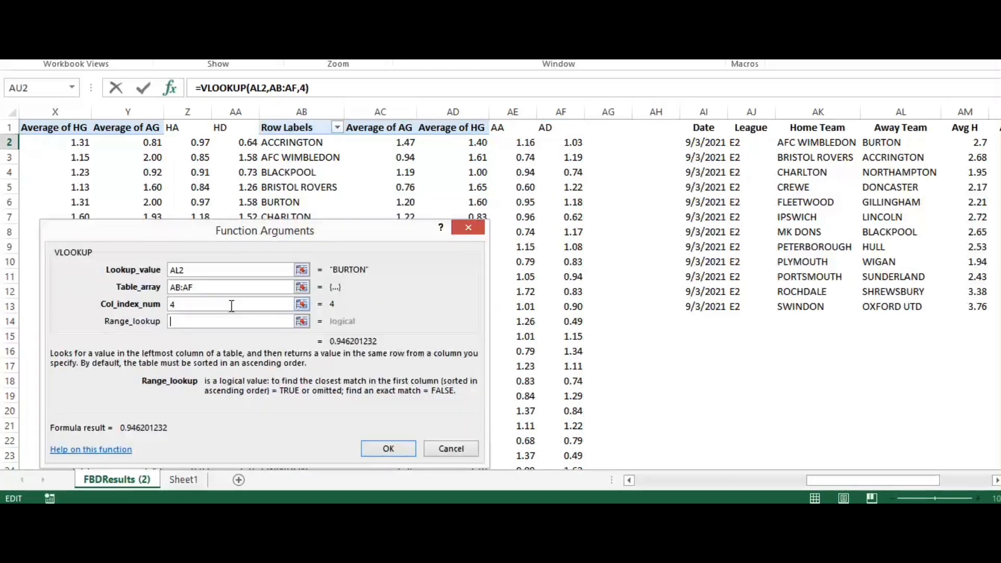
type("false")
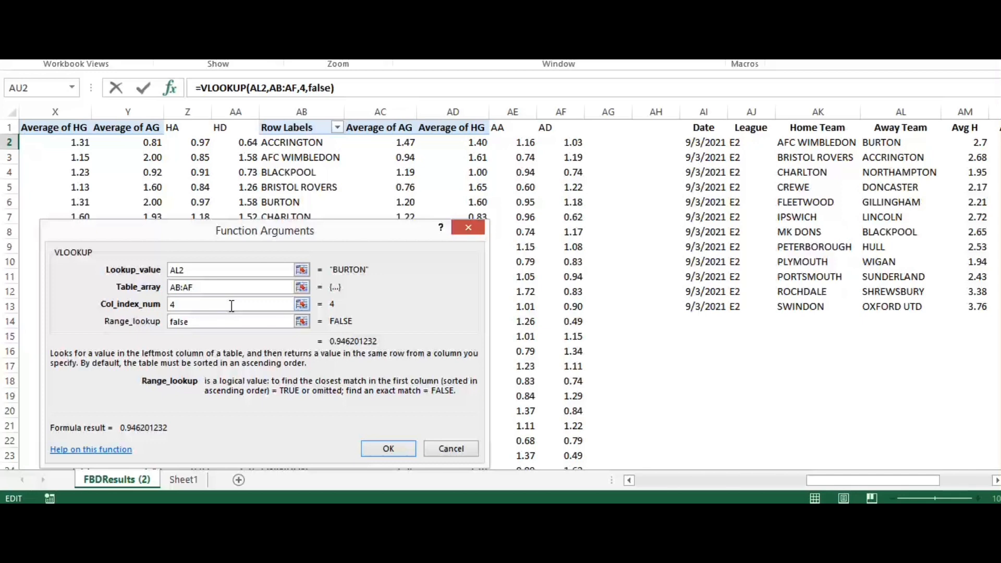
key("Return")
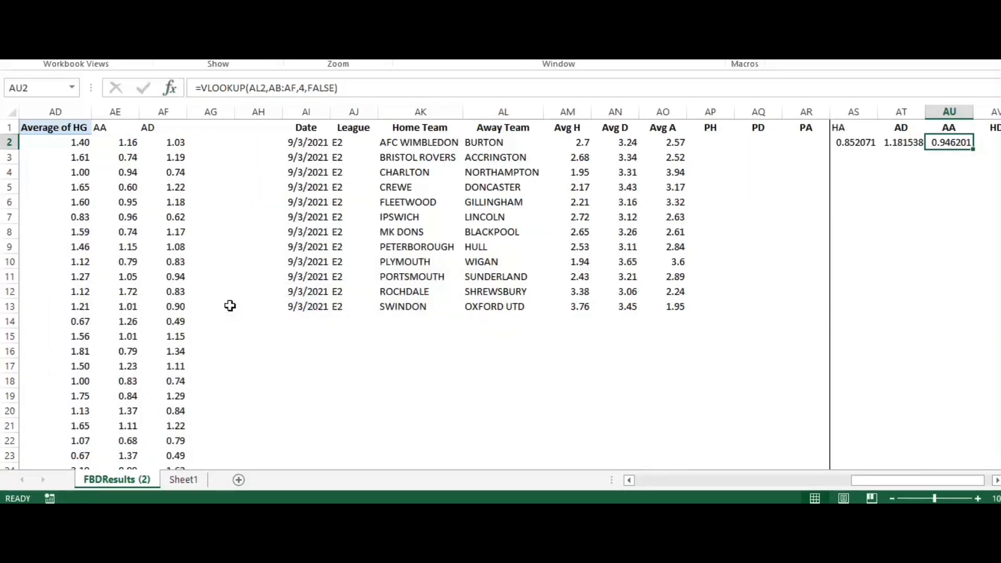
- Start a VLOOKUP in AV2 for the first fixture's home defence strength and open its function arguments
left_click(981, 142)
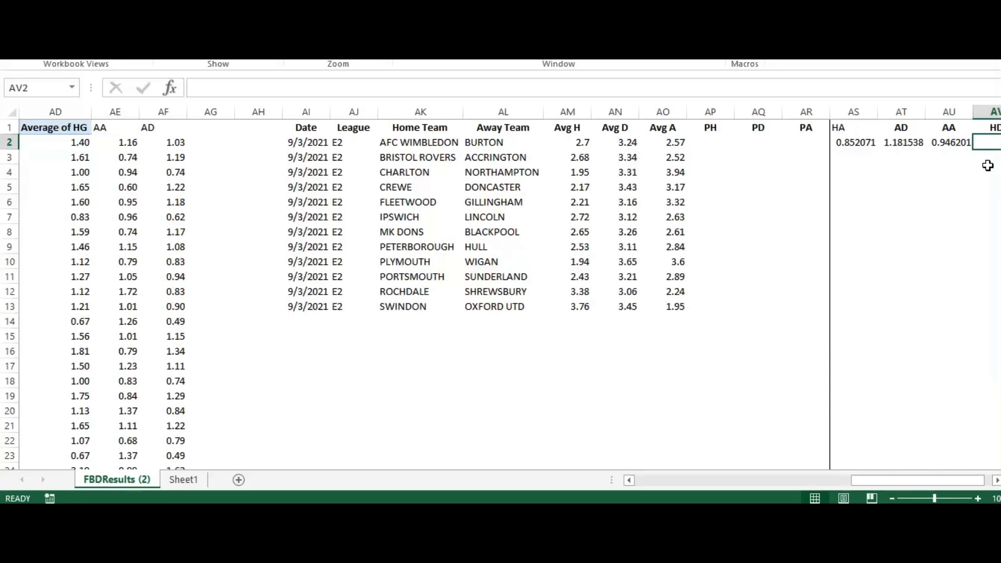
type("=vlooku")
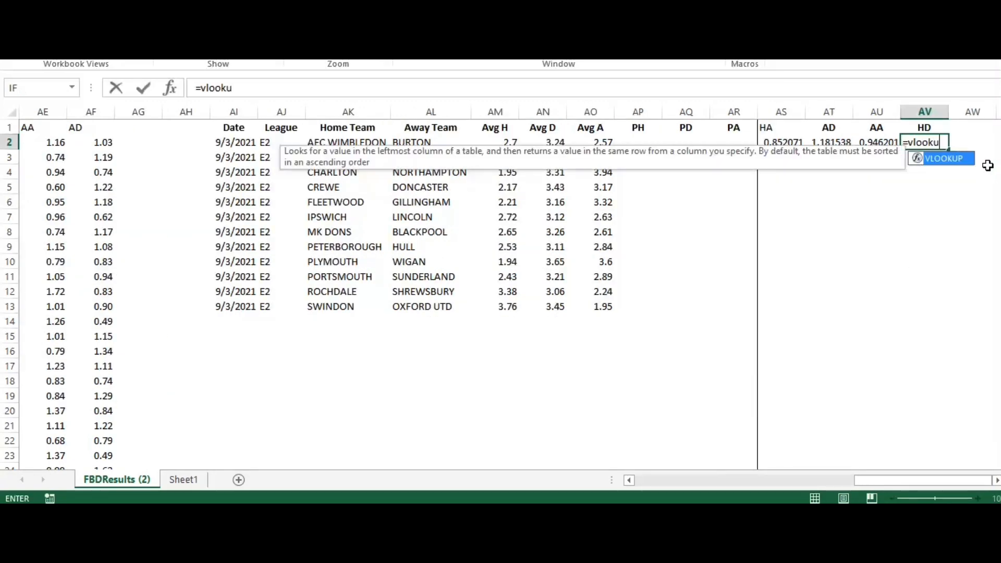
type("p(")
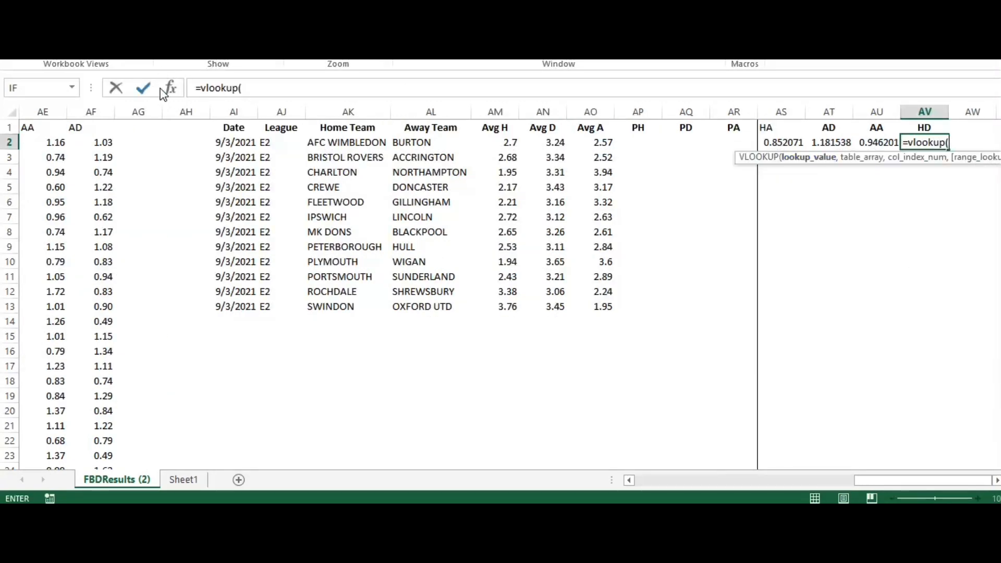
left_click(169, 87)
left_click_drag(886, 480, 802, 486)
left_click_drag(349, 110, 580, 123)
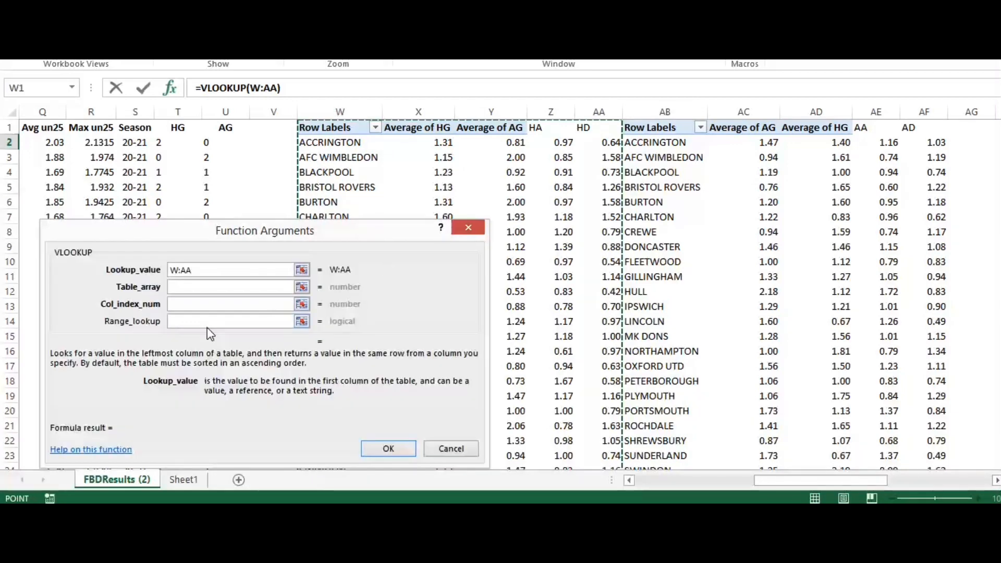
left_click_drag(196, 270, 163, 270)
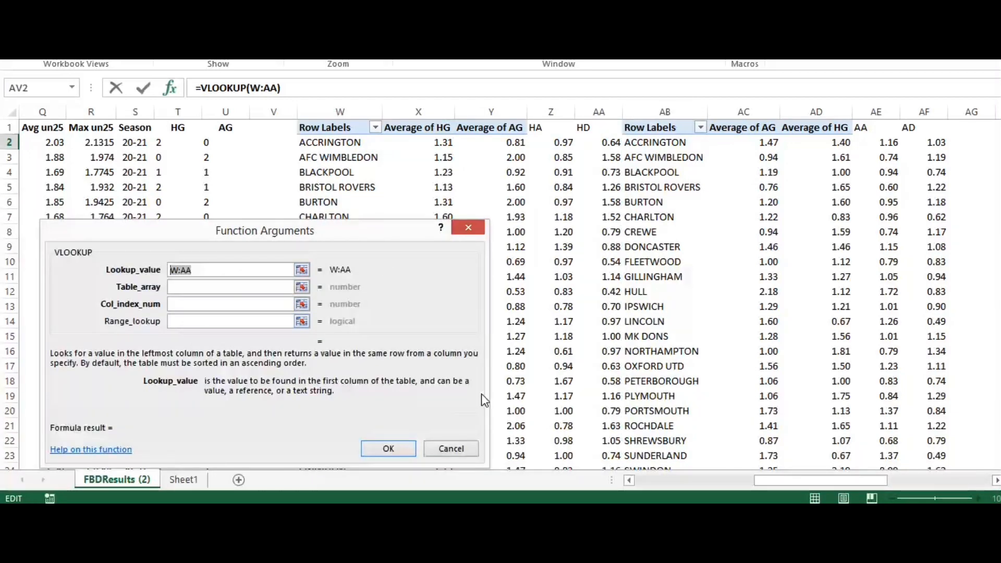
- Complete the AV2 VLOOKUP with lookup value AK2, table array W:AA, column index 5 and range lookup FALSE
left_click_drag(764, 480, 834, 479)
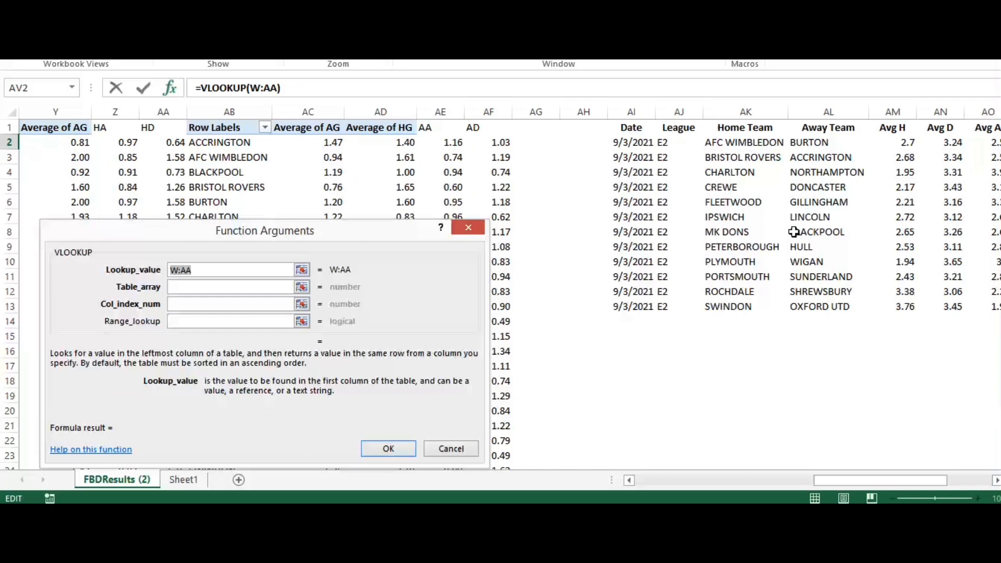
left_click(746, 142)
left_click(206, 287)
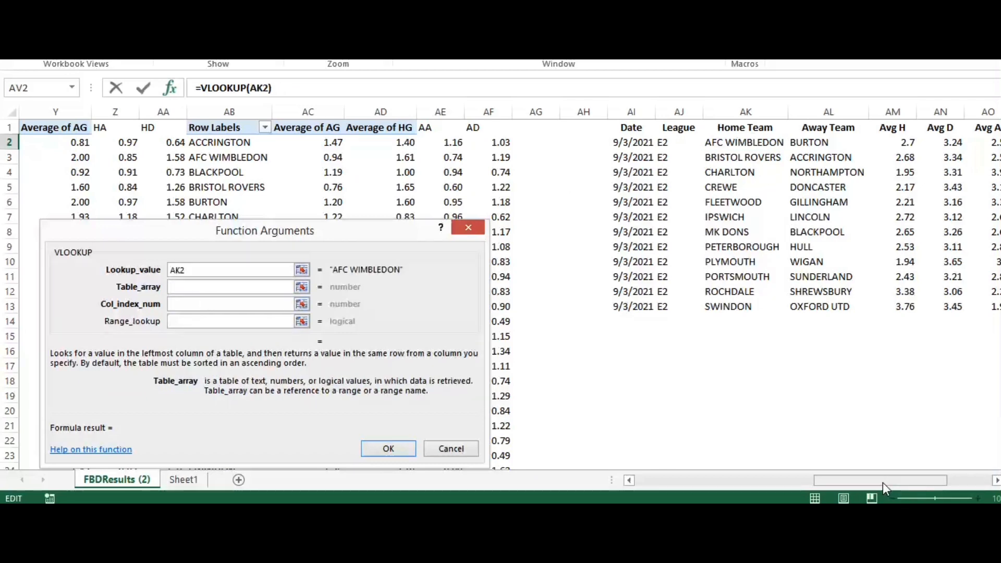
left_click_drag(883, 482, 769, 483)
left_click_drag(632, 114, 854, 121)
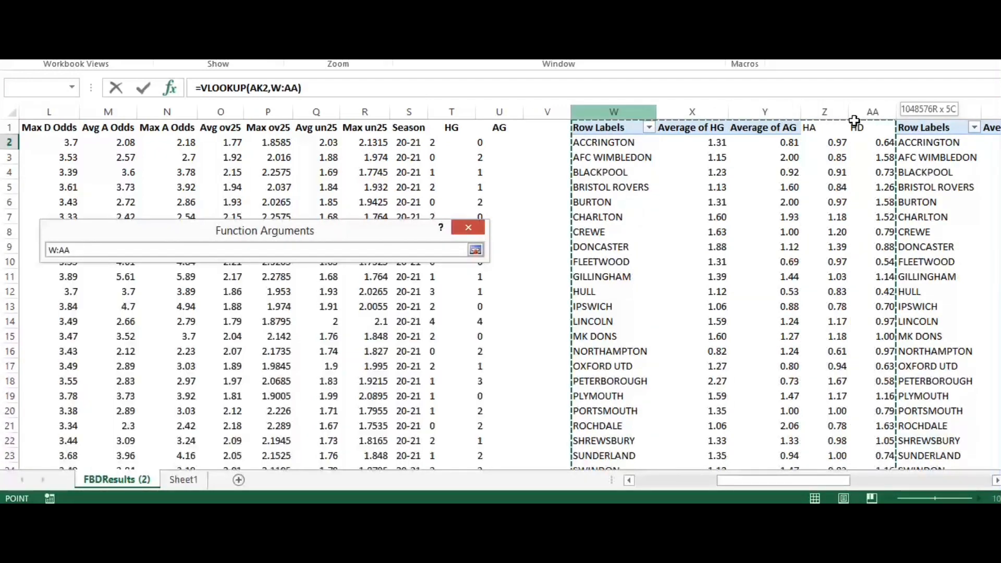
left_click_drag(854, 121, 855, 121)
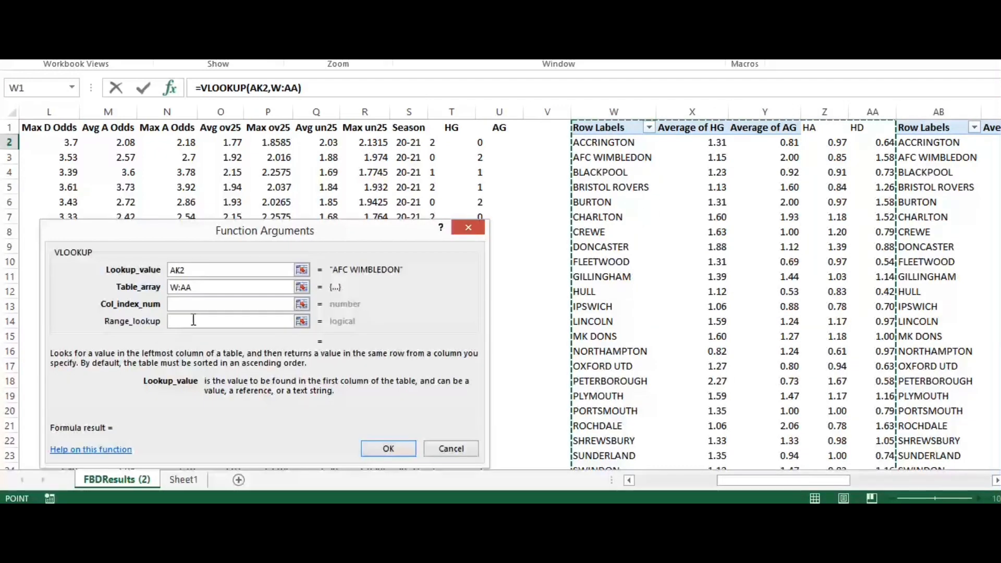
left_click(202, 304)
type("5")
key("Tab")
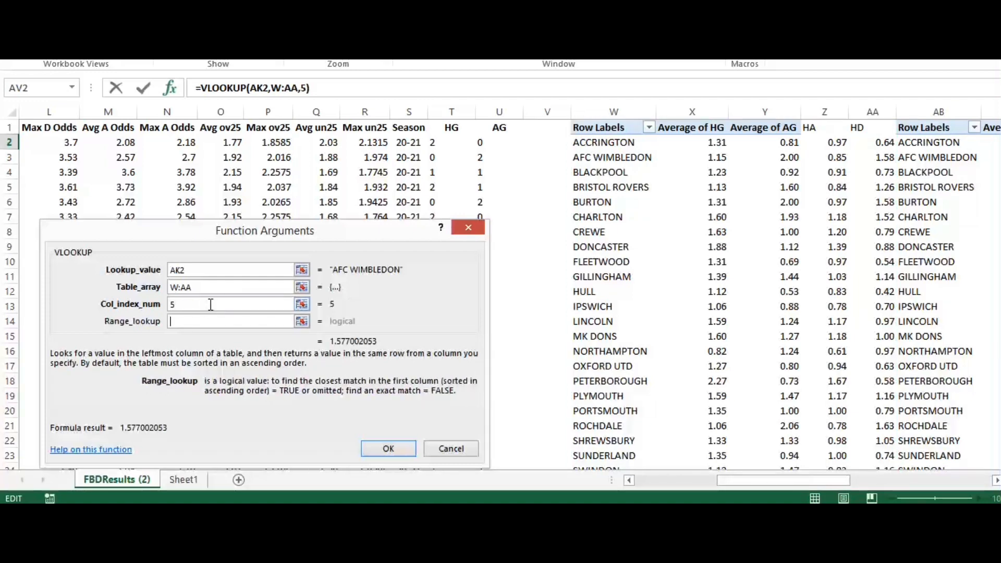
type("false")
key("Return")
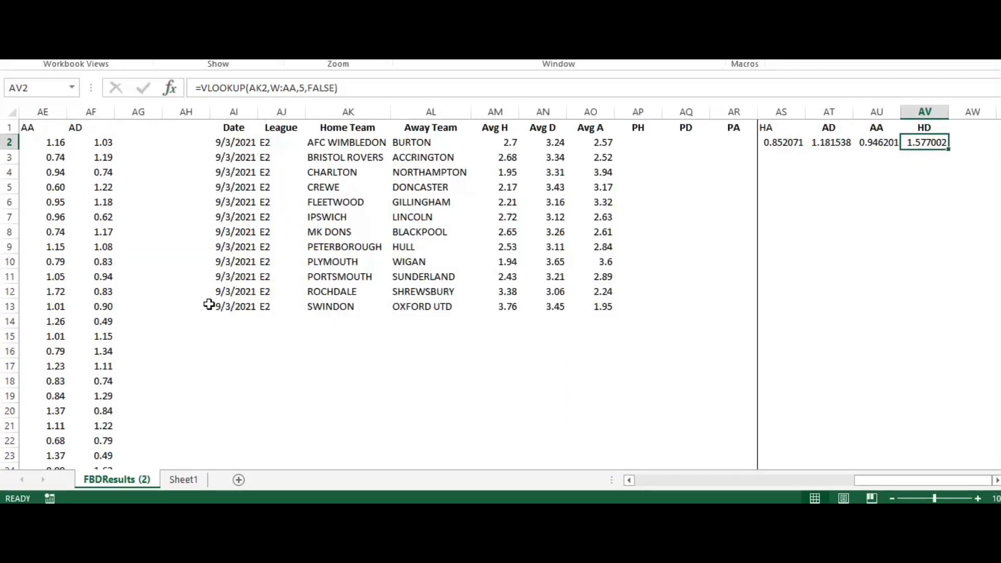
- Fill the four strength lookup formulas in AS2:AV2 down to row 13 for all fixtures
left_click(884, 479)
left_click(995, 480)
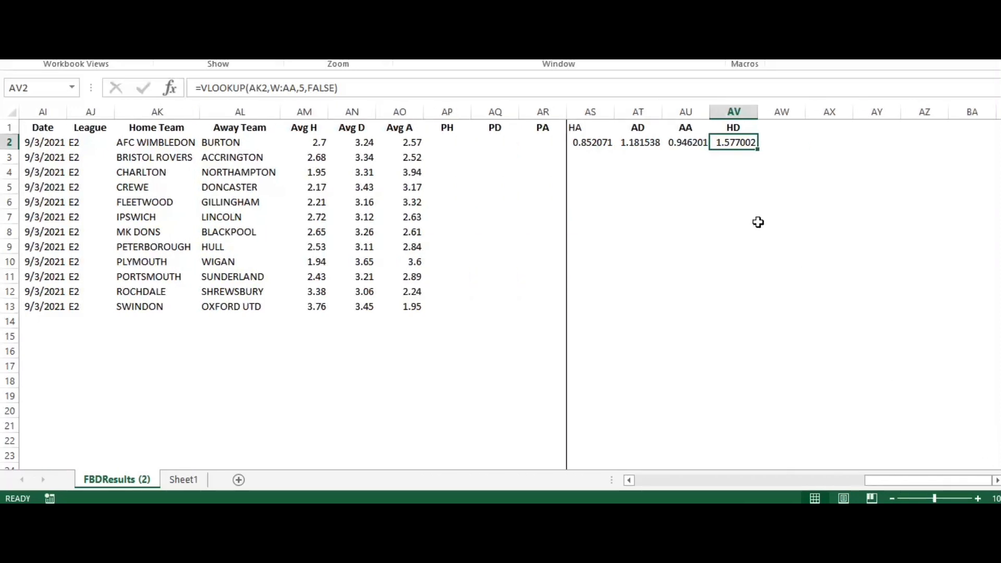
left_click_drag(591, 142, 723, 310)
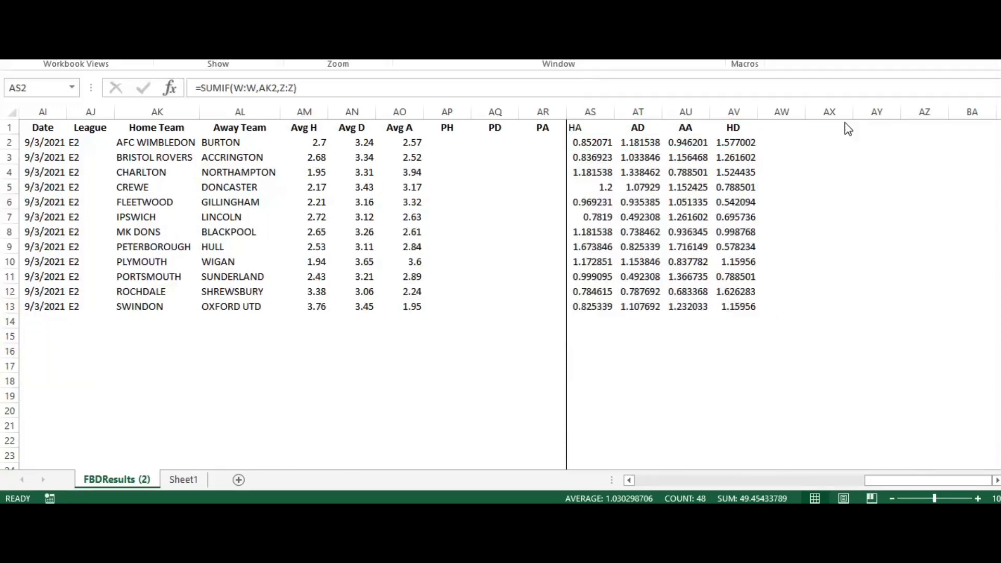
- Enter the headings HGA and AGA in AW1 and AX1, beside the HD column
left_click(783, 128)
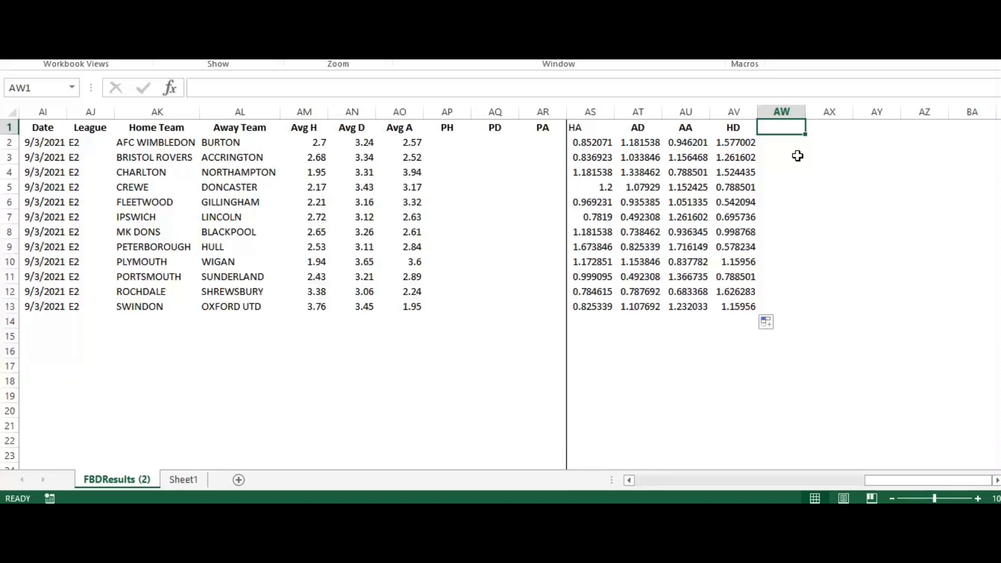
type("HGA")
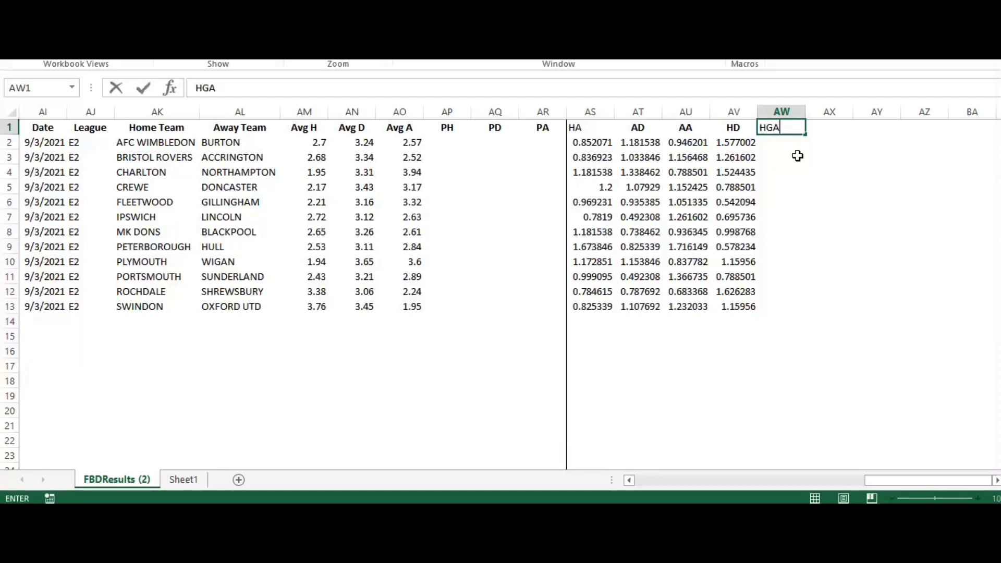
key("Tab")
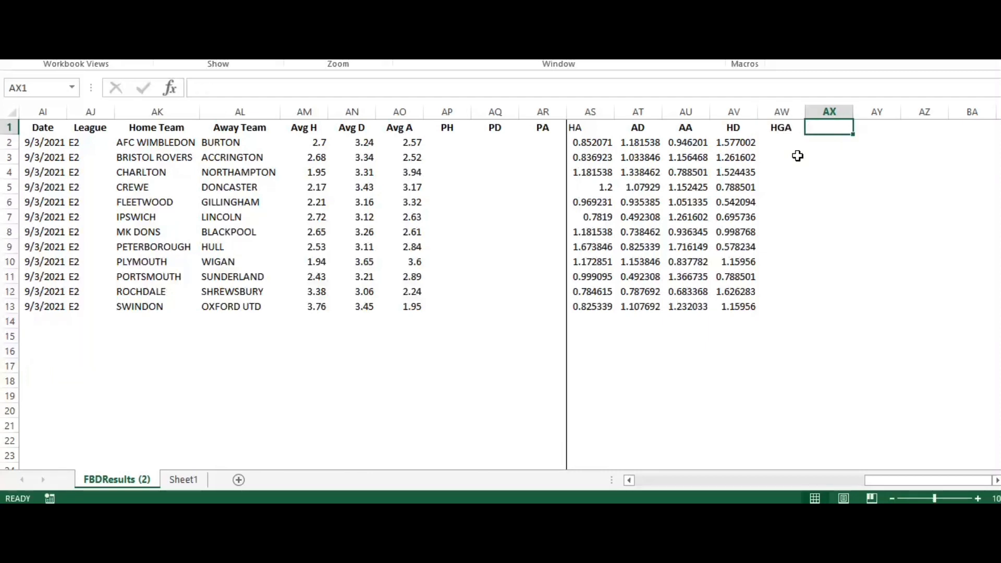
type("AGA")
key("Tab")
- Calculate the first fixture's HGA in AW2 with the formula =SUM(AS2*AT2*GETPIVOTDATA("Average of HG",$W$1)), using the home goals grand total average
left_click(787, 147)
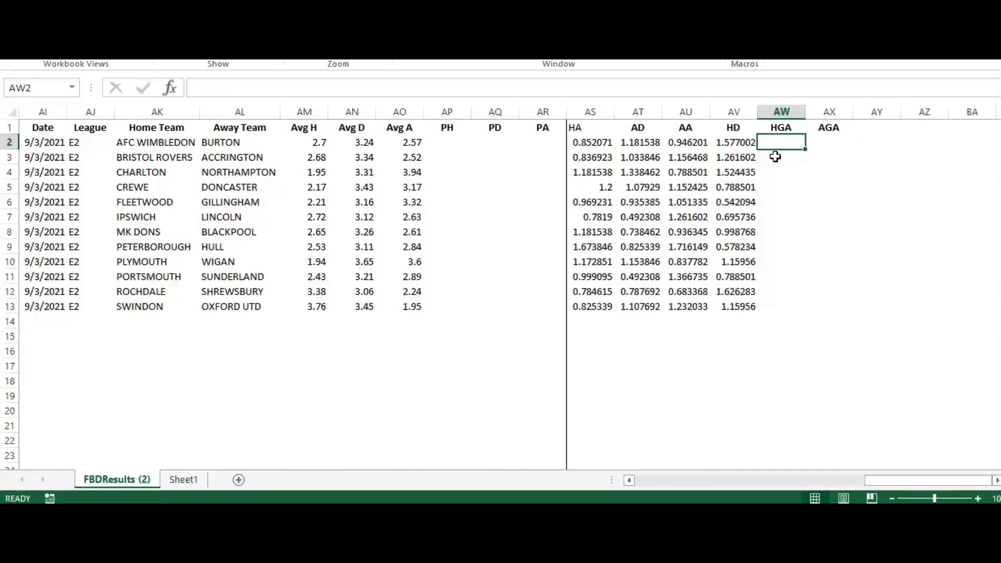
type("=sum(")
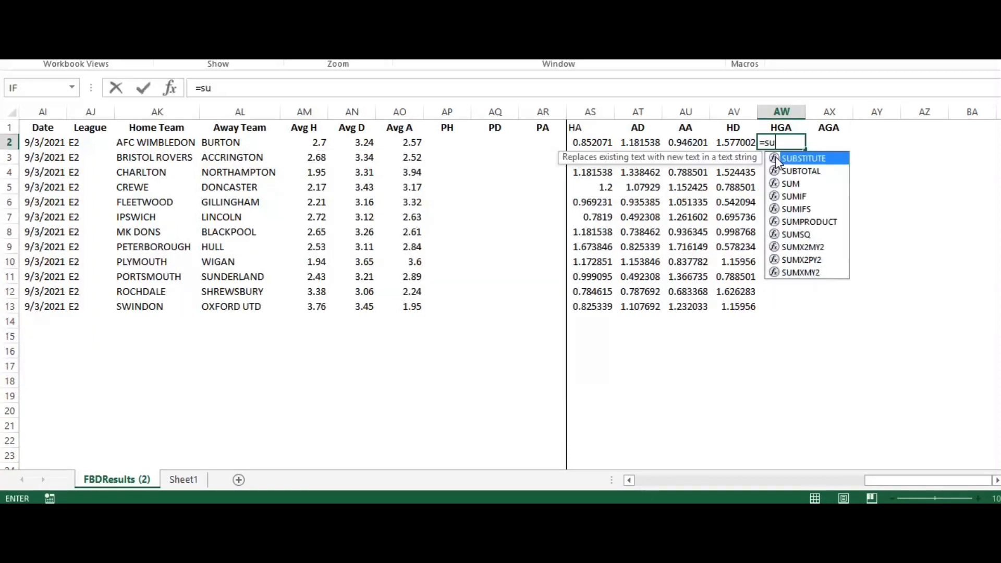
left_click(596, 143)
type("*")
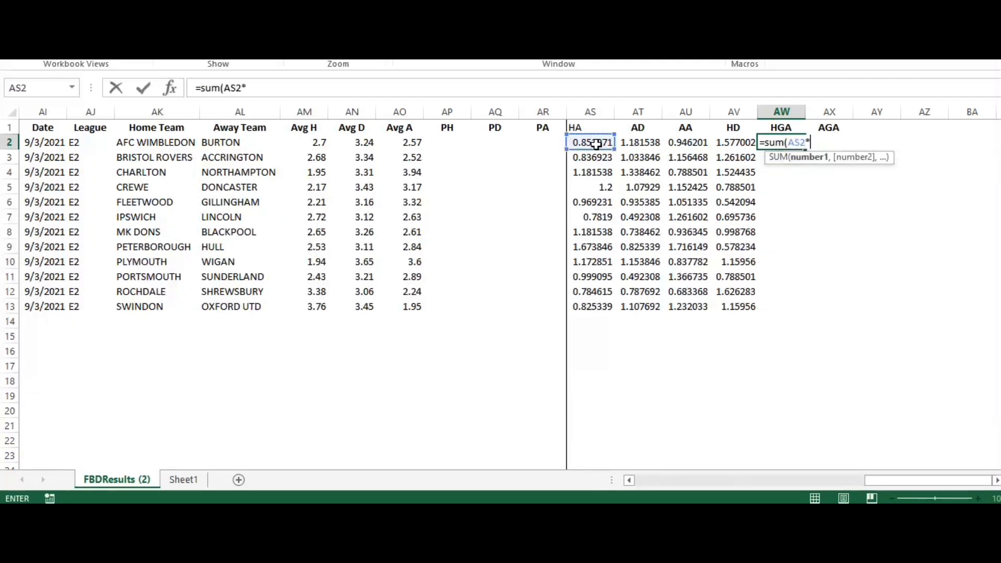
left_click(643, 142)
type("*")
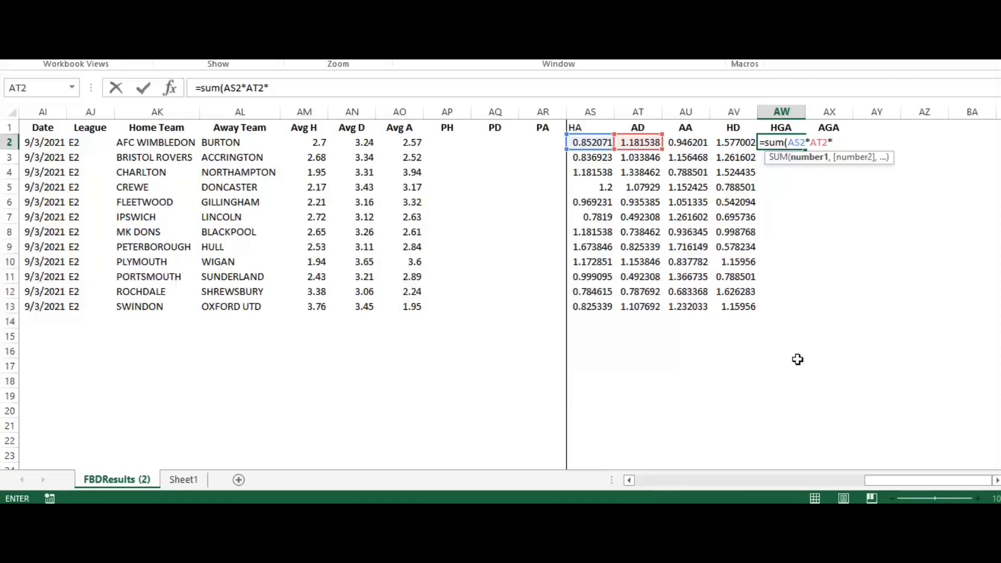
left_click_drag(883, 480, 758, 485)
scroll(365, 290, "down", 4)
left_click(399, 336)
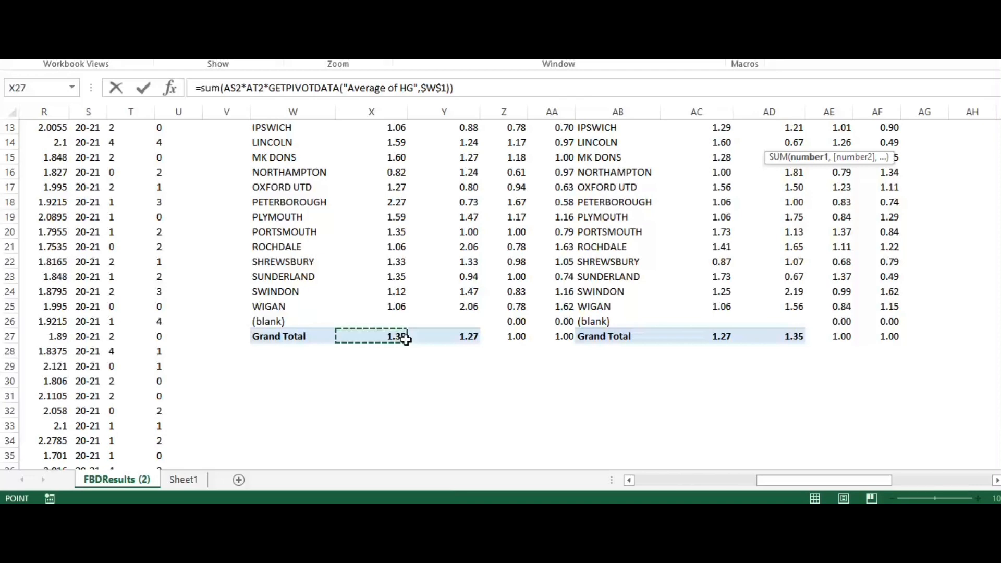
key("Return")
scroll(639, 358, "up", 1)
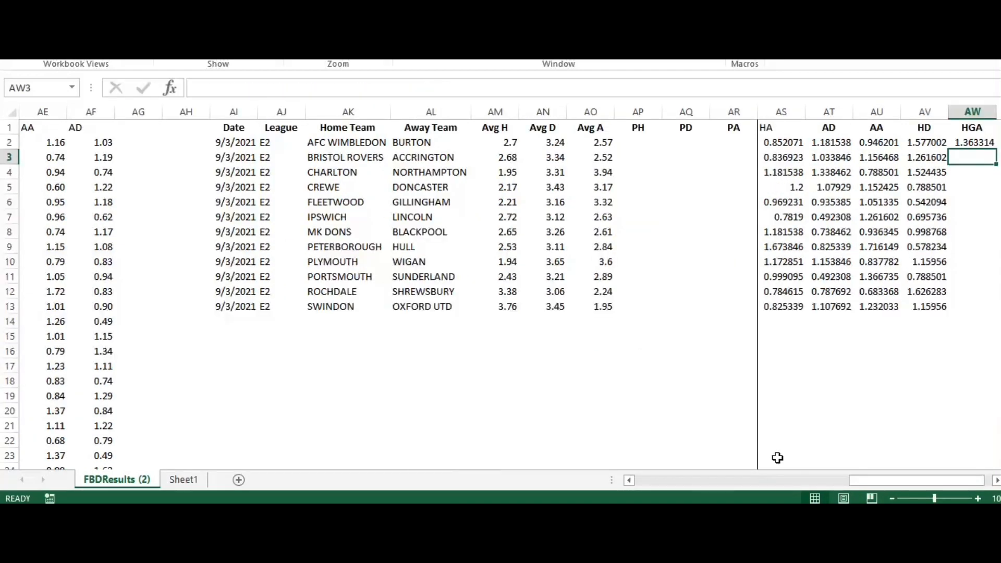
- Calculate the first fixture's AGA in AX2 with =SUM(AU2*AV2*GETPIVOTDATA("Average of AG",$W$1)), using the away goals grand total average
left_click_drag(855, 480, 897, 481)
left_click(971, 148)
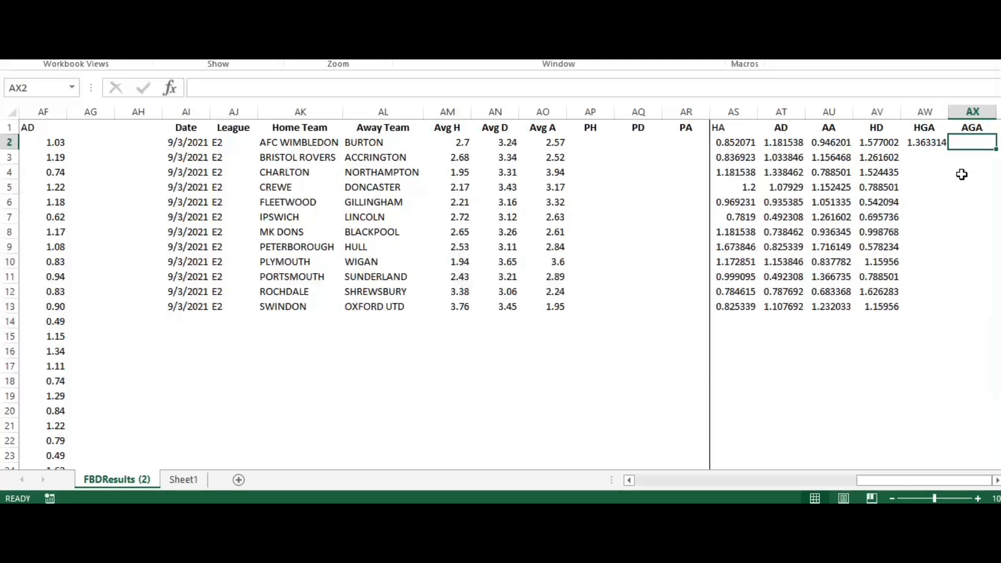
type("=sum(")
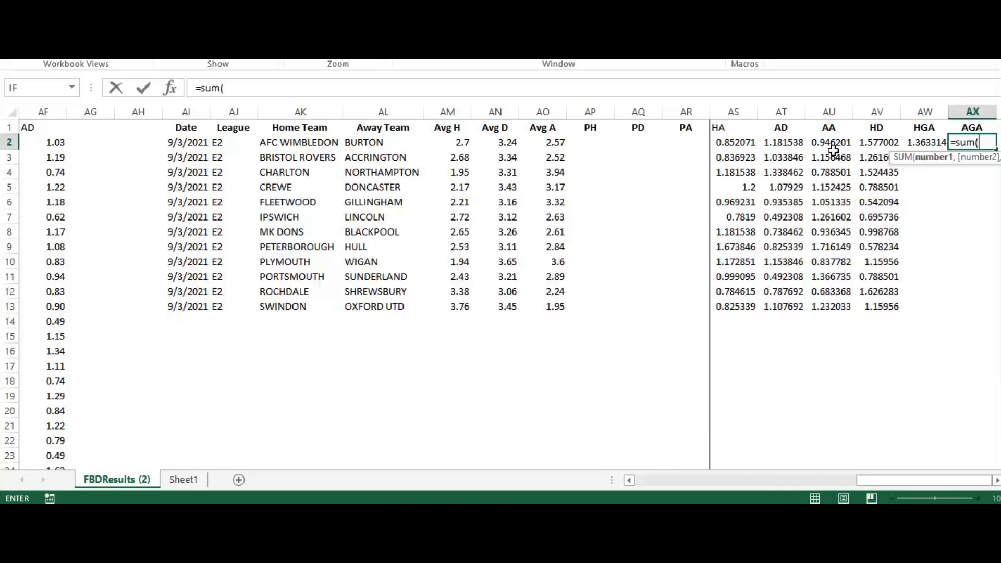
left_click(832, 149)
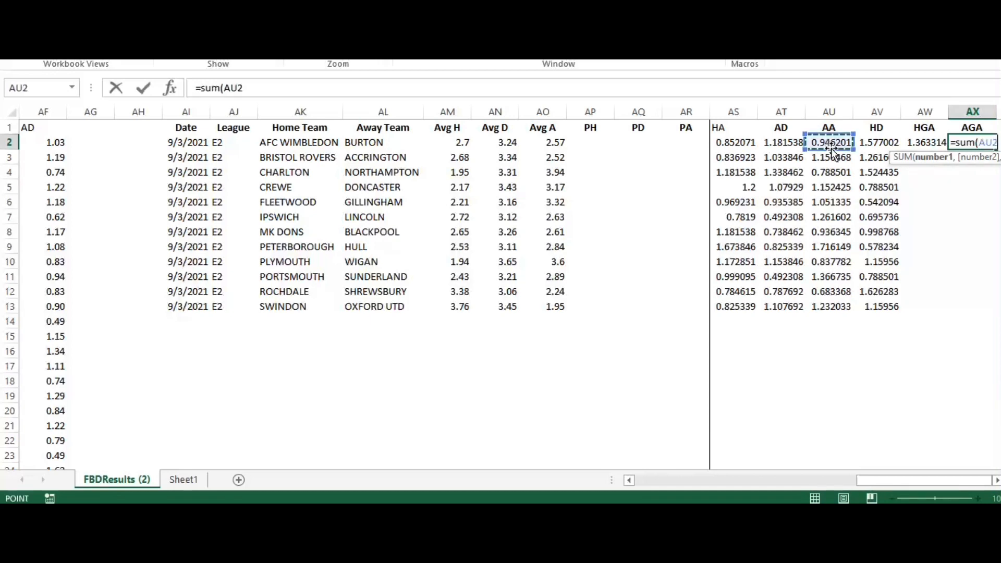
type("*")
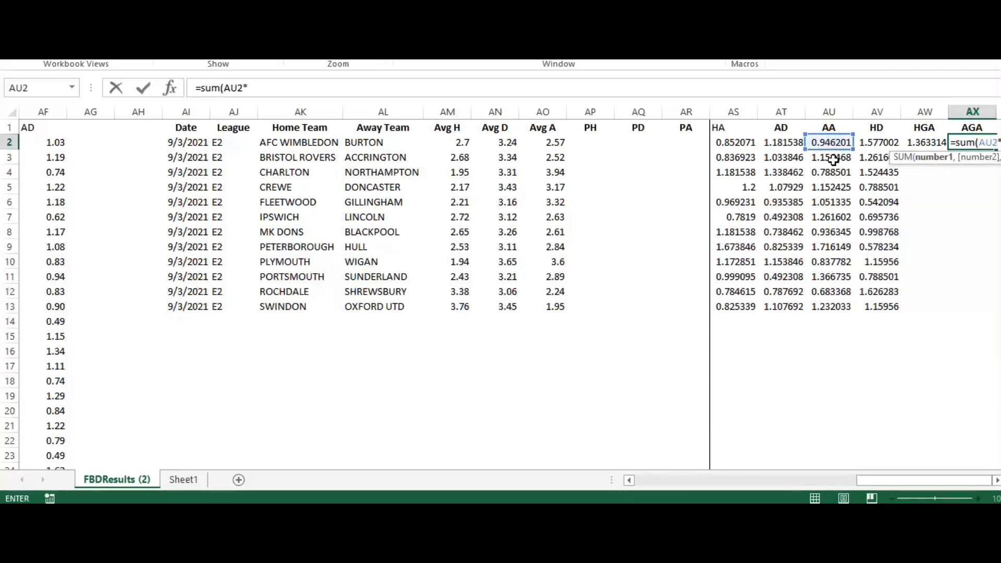
left_click(871, 142)
type("*")
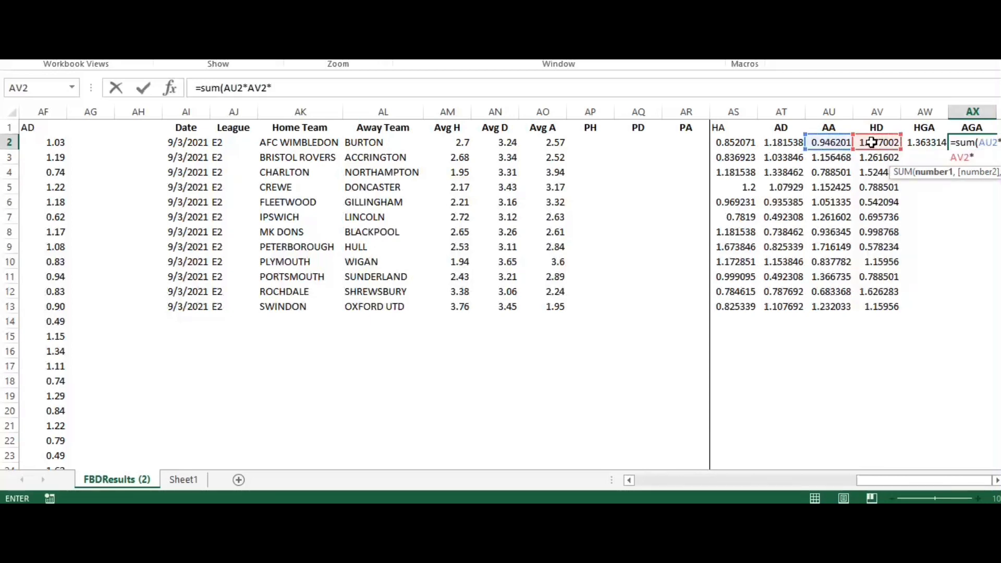
left_click_drag(888, 480, 810, 483)
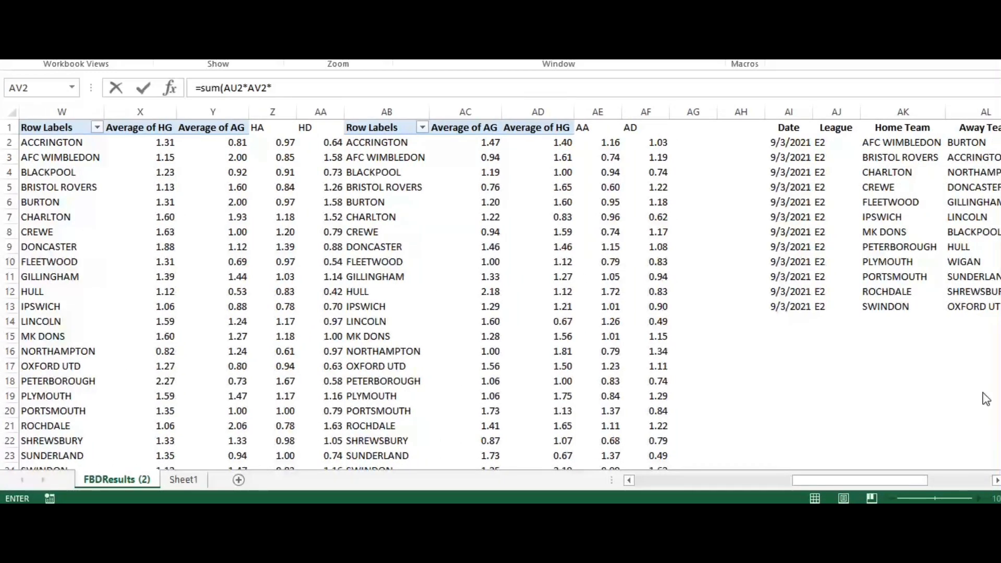
scroll(980, 396, "down", 2)
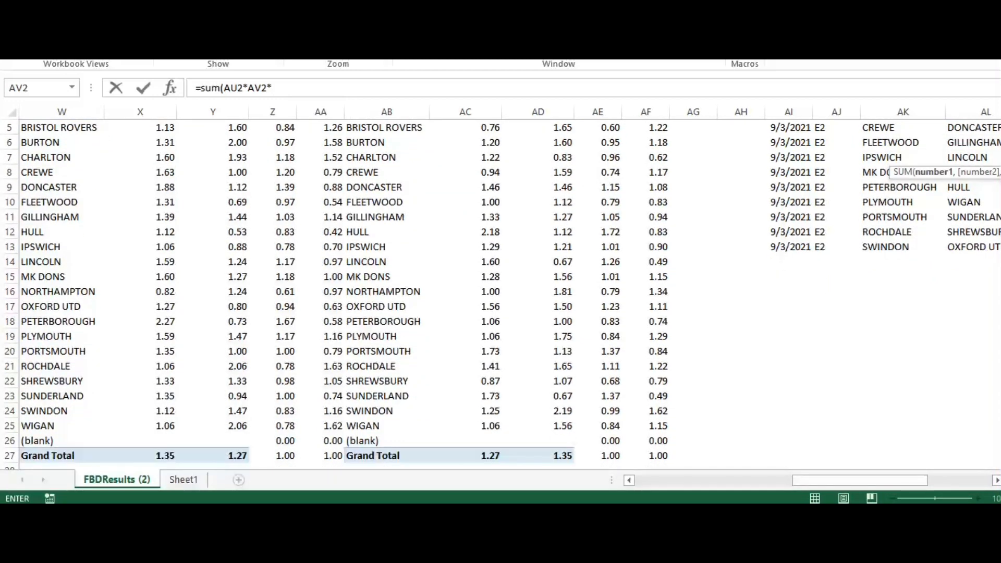
left_click(241, 454)
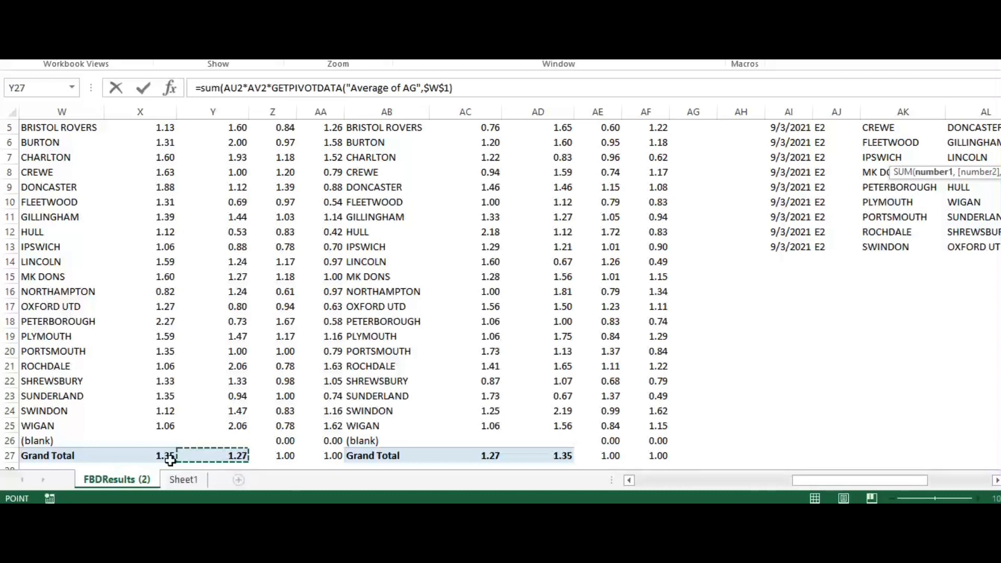
type(")")
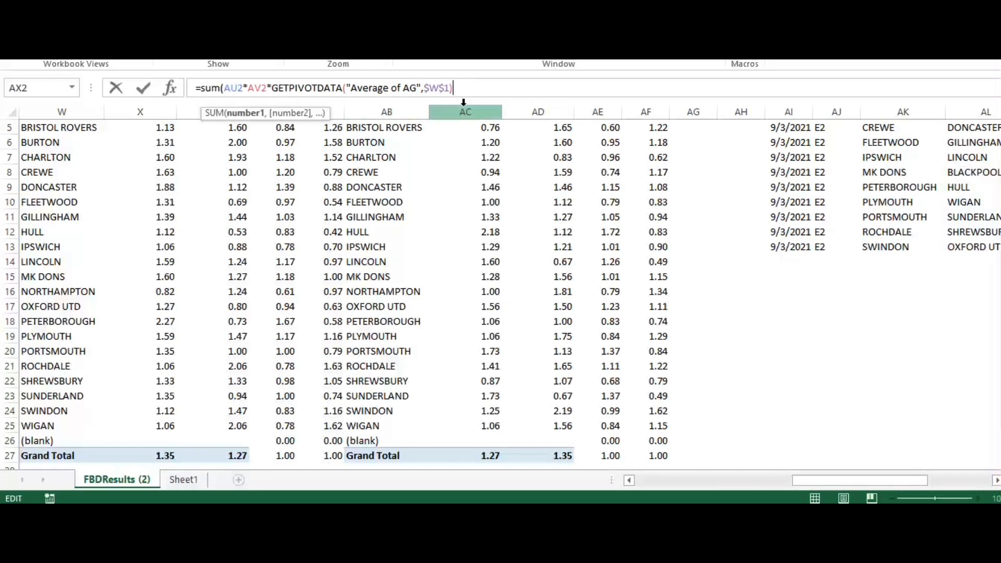
key("Return")
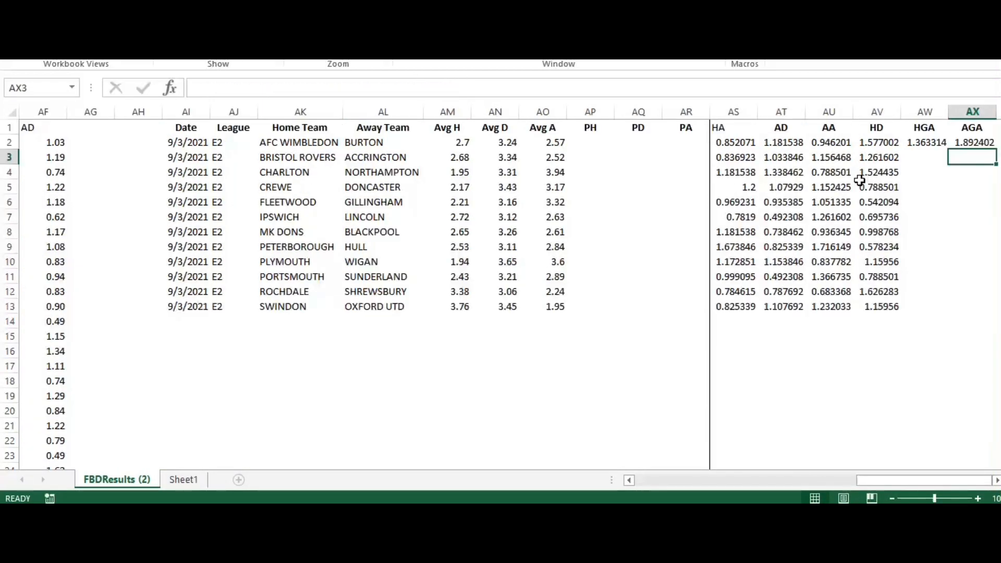
- Fill the HGA and AGA formulas in AW2:AX2 down to row 13 for all fixtures
left_click(928, 147)
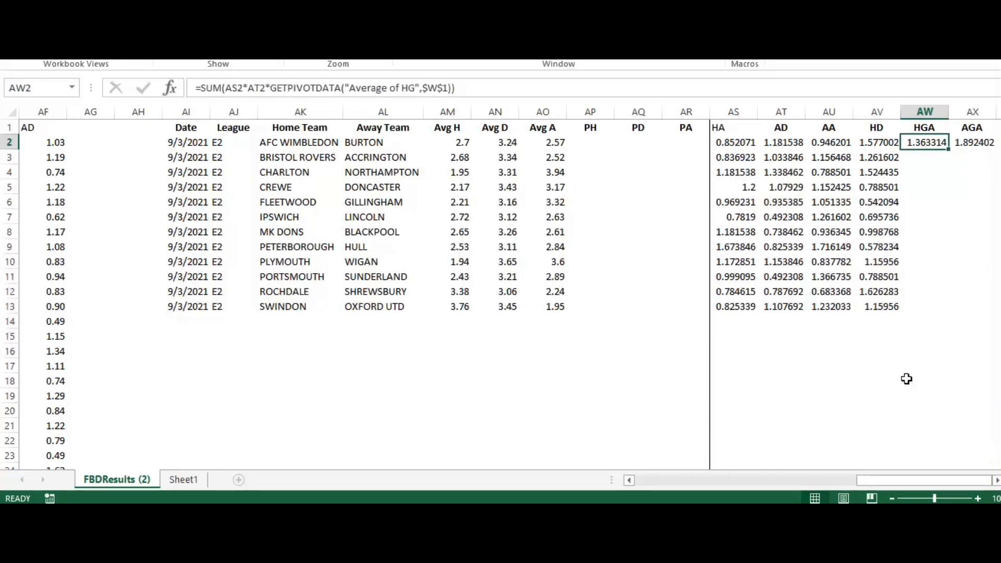
left_click(996, 480)
left_click(996, 480)
left_click(996, 480)
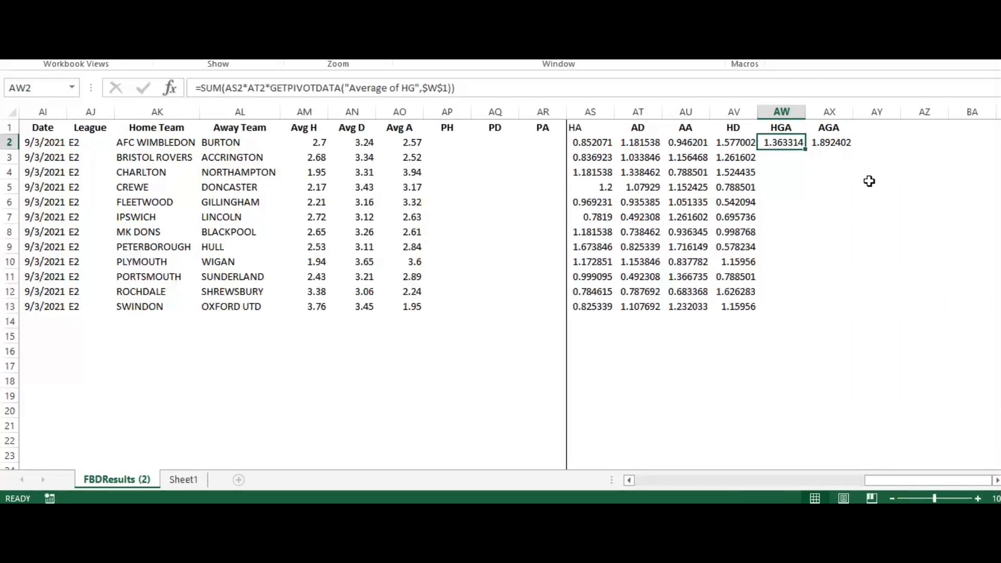
left_click_drag(776, 142, 827, 312)
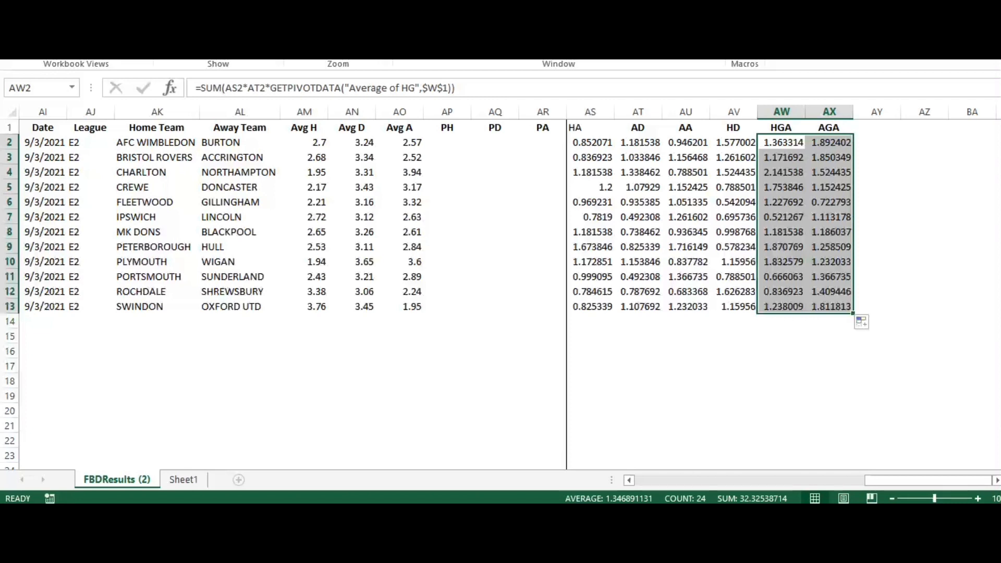
- Enter the goal count headings 0, 1, 2, 3, 4 and 5 across AY1 to BD1, beside the AGA column
left_click(875, 127)
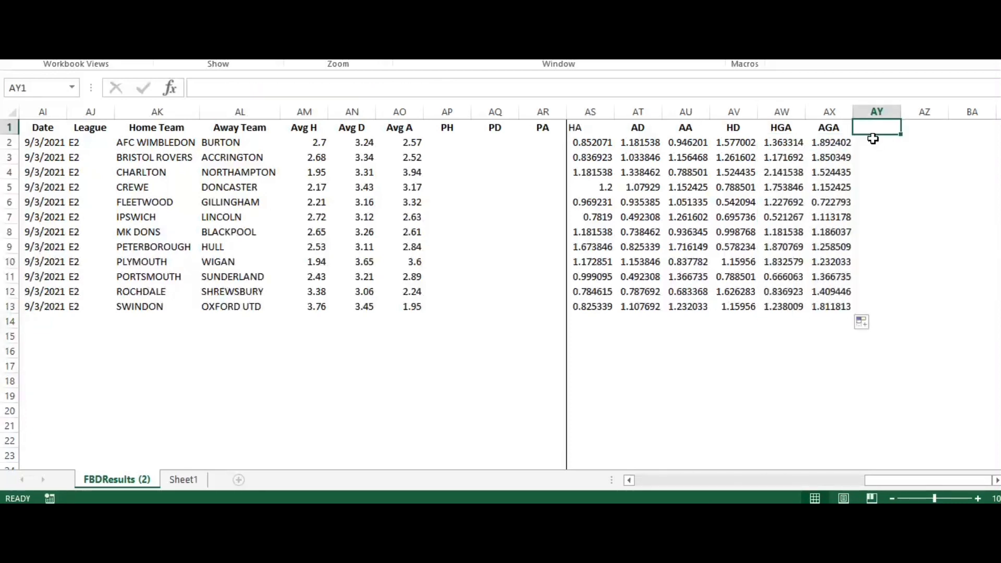
type("0")
key("Tab")
type("1")
key("Tab")
type("2")
key("Tab")
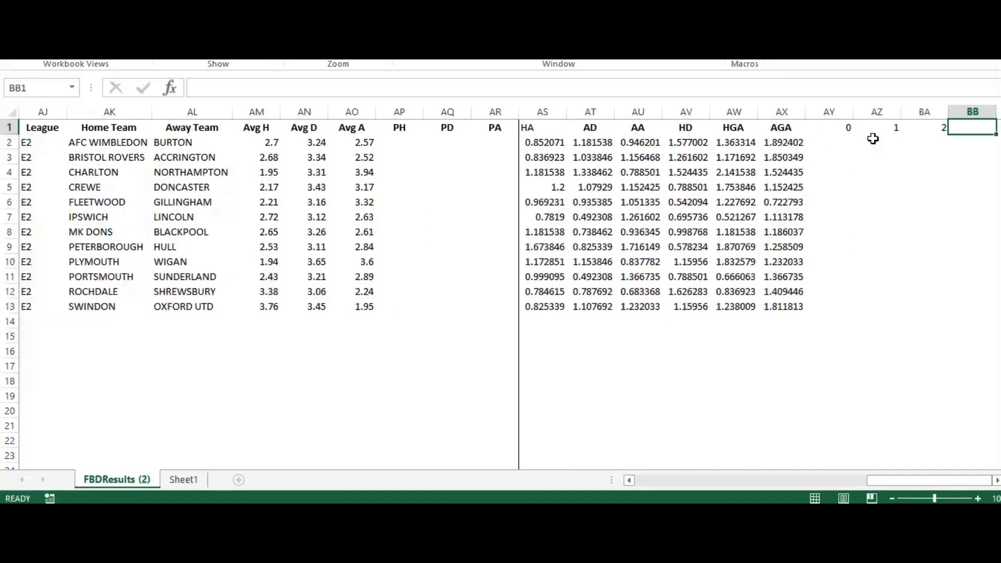
type("3")
key("Tab")
type("4")
key("Tab")
type("5")
key("Tab")
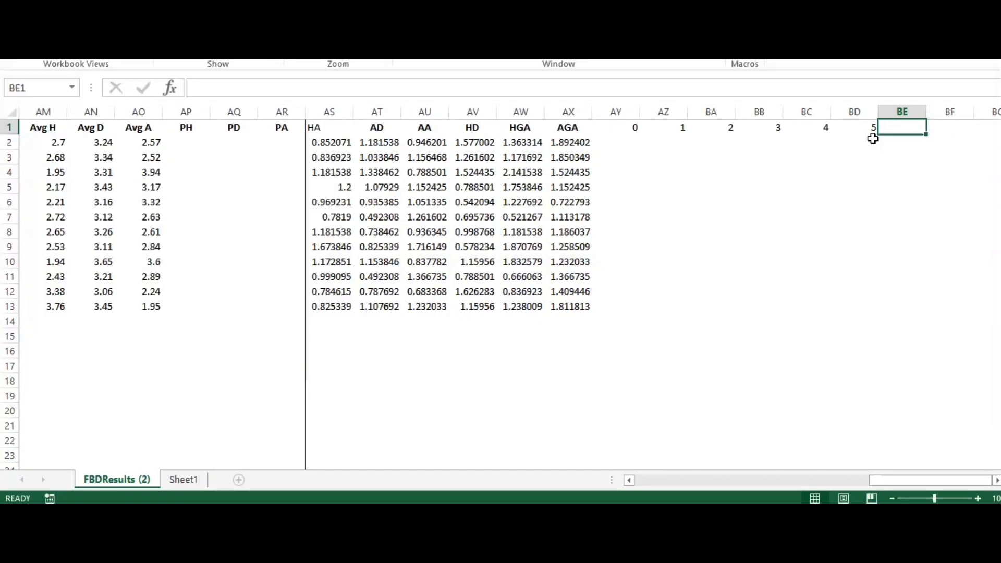
- Enter a second set of goal count headings, 0 to 5, across BE1 to BJ1
type("0")
key("Tab")
type("1")
key("Tab")
type("2")
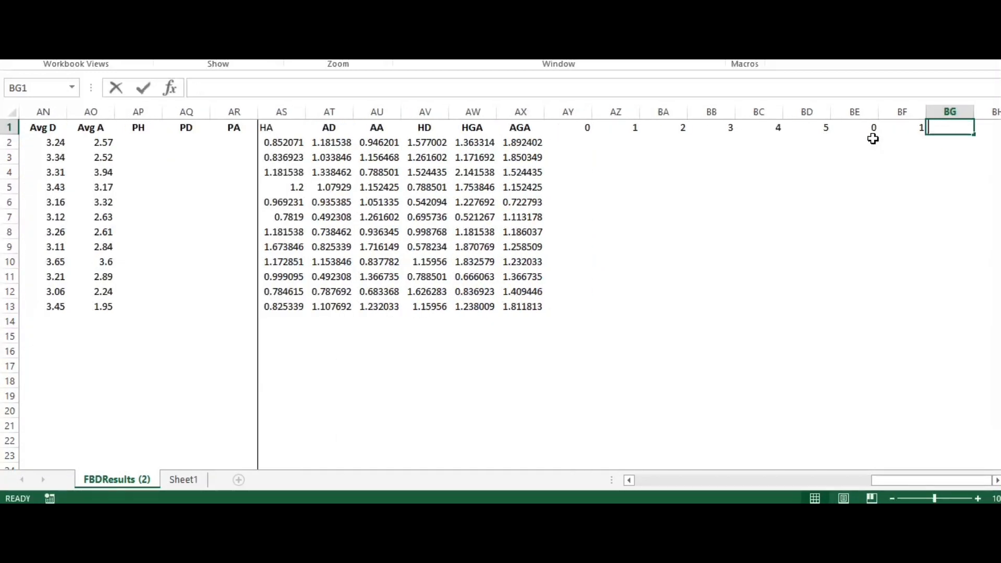
key("Tab")
type("3")
key("Tab")
type("4")
key("Tab")
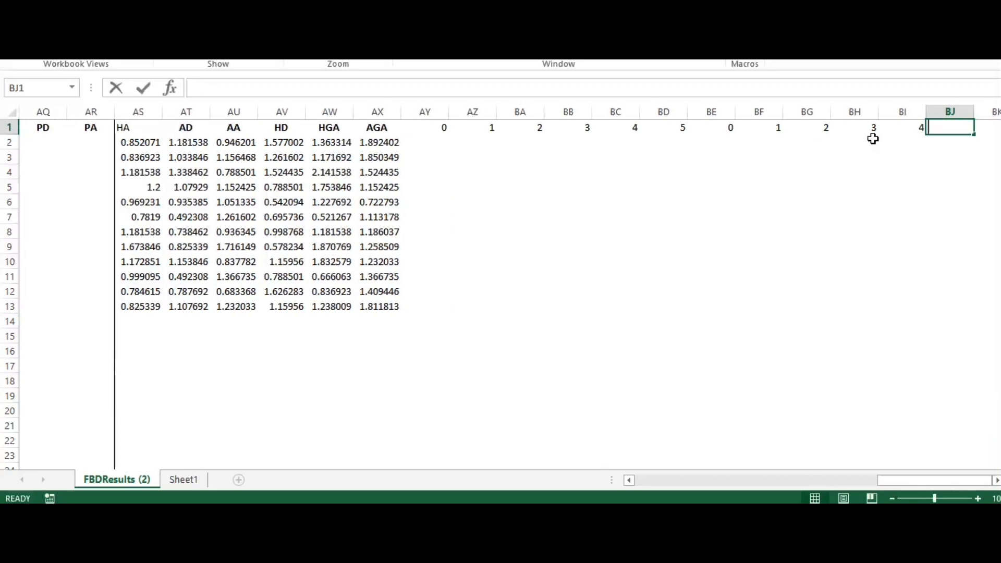
type("5")
key("Tab")
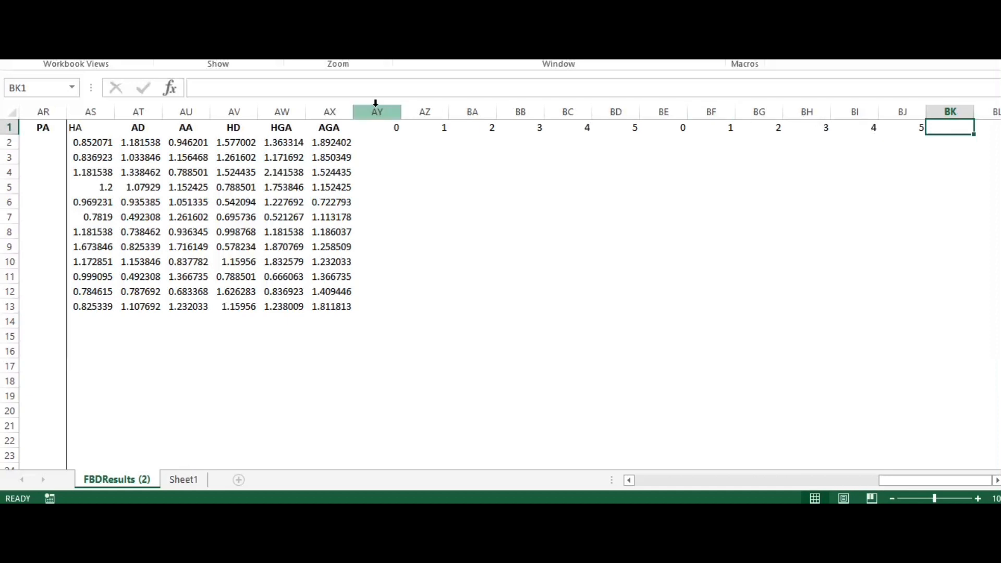
- Centre the contents of columns AY to BJ and add a left border line along column AY
left_click_drag(375, 111, 897, 106)
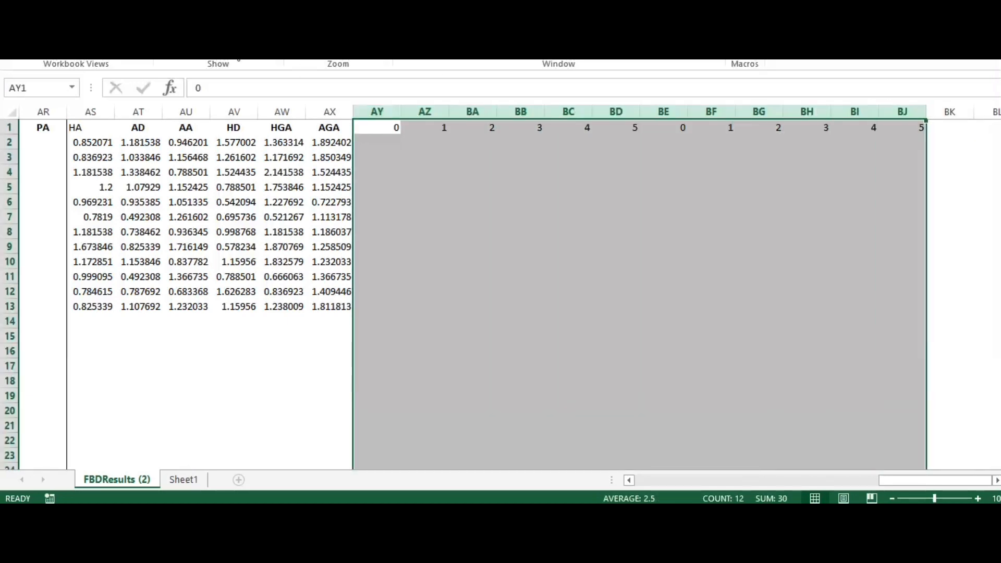
left_click(60, 2)
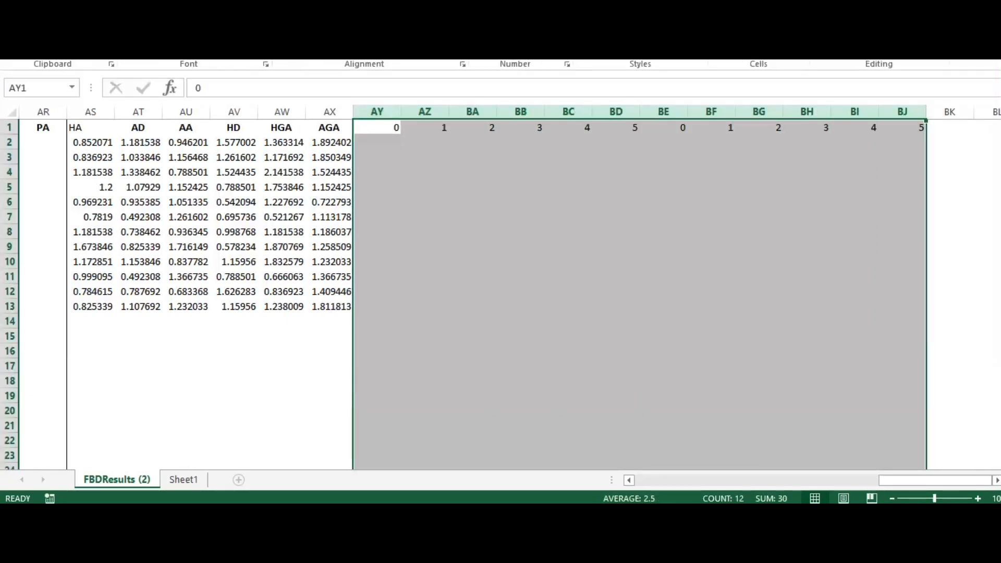
left_click(304, 35)
left_click(390, 144)
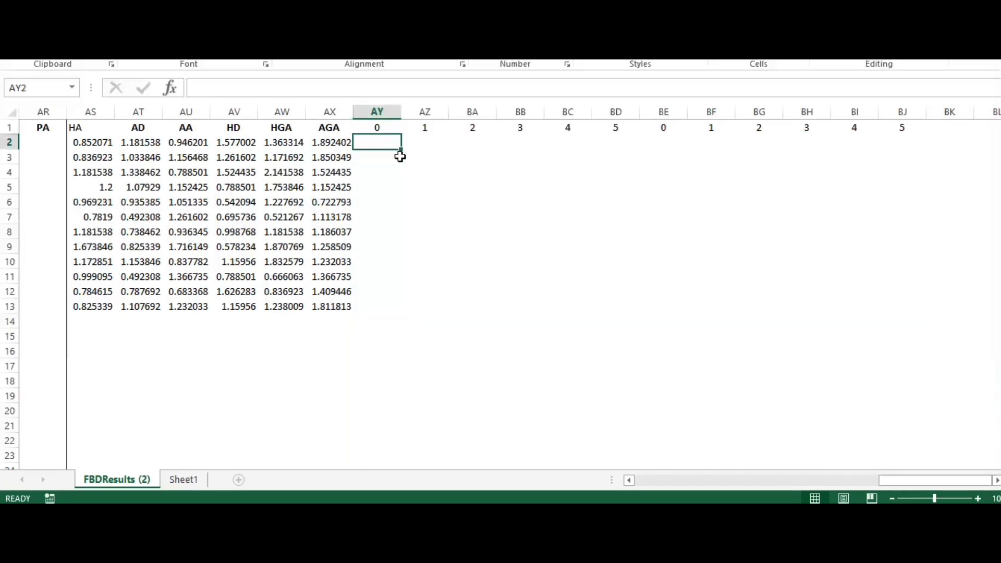
left_click(375, 111)
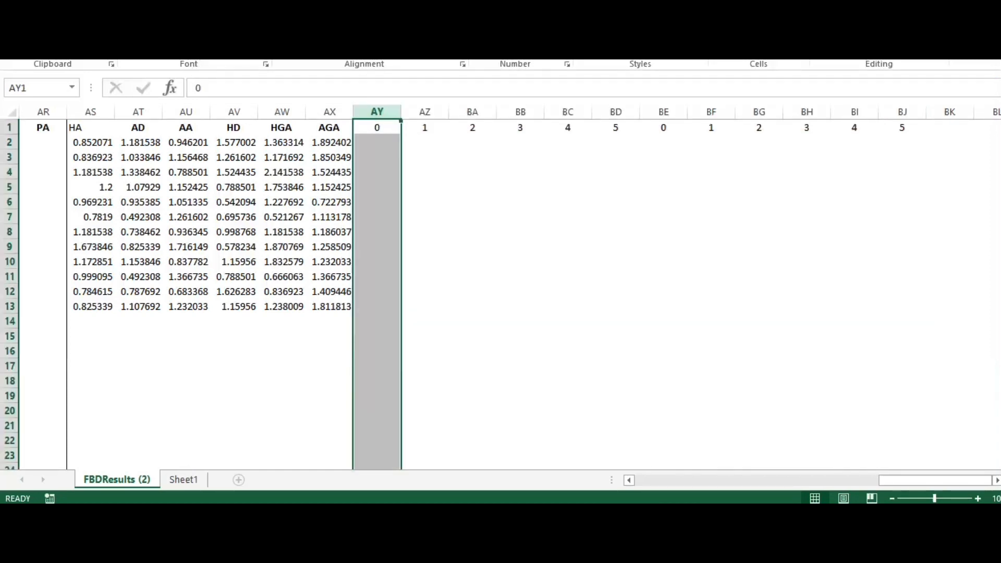
left_click(375, 143)
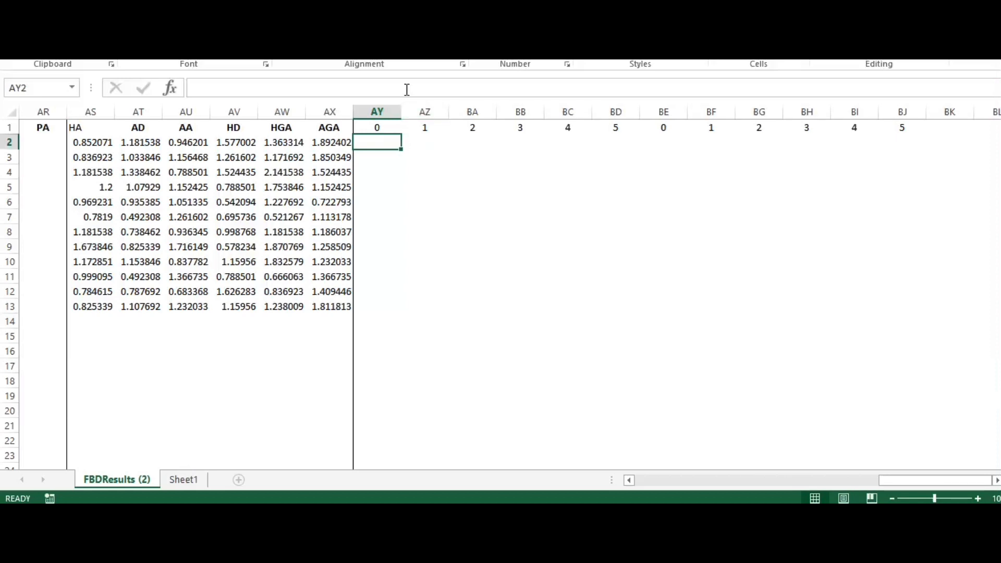
- Start a POISSON.DIST formula in AY2 and open its function arguments, moving the dialog clear of the fixture data
left_click(406, 89)
type("=poiss")
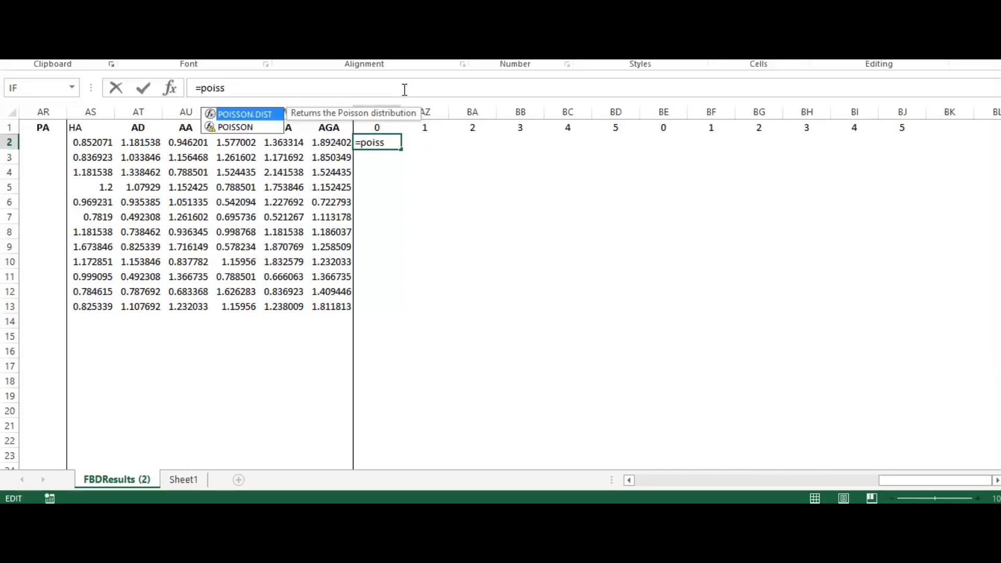
double_click(261, 118)
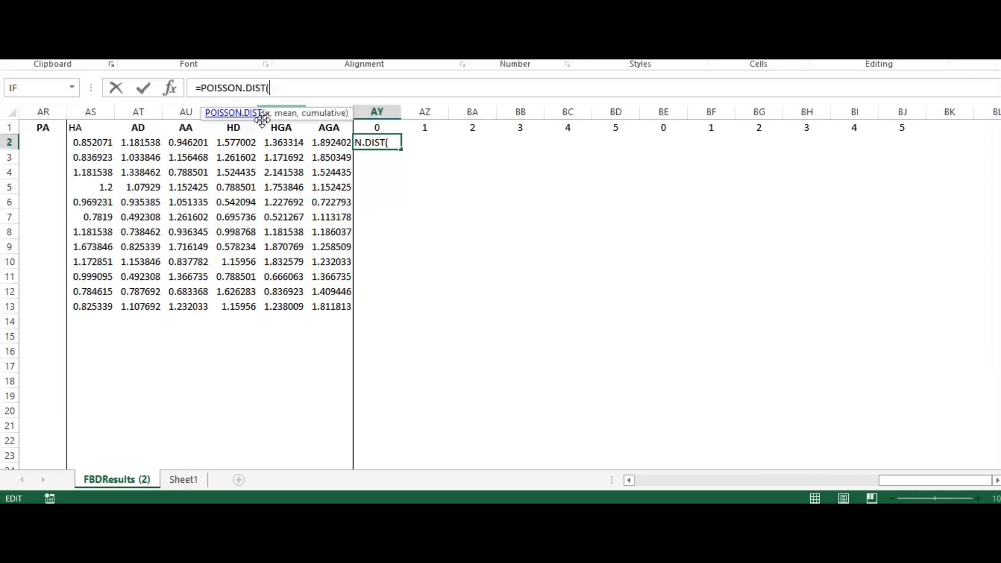
left_click(172, 88)
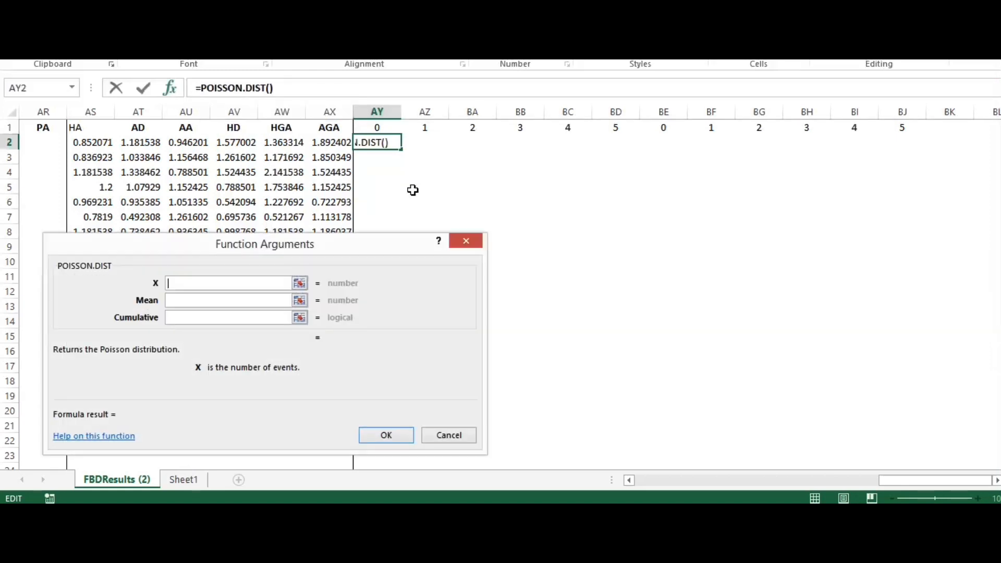
left_click_drag(360, 247, 809, 181)
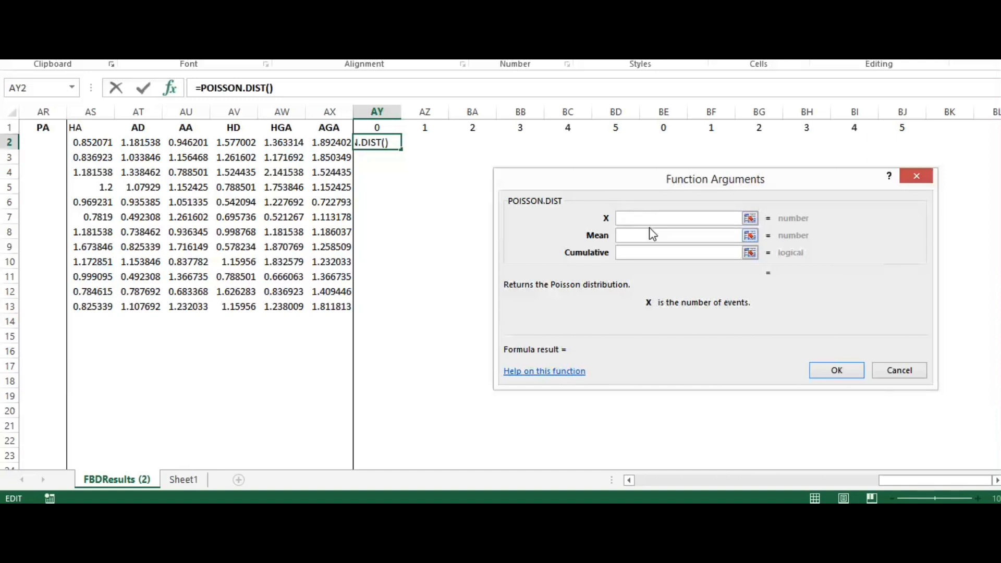
- Set the POISSON.DIST arguments in AY2 to X = AY$1 and Mean = $AW2
left_click(386, 128)
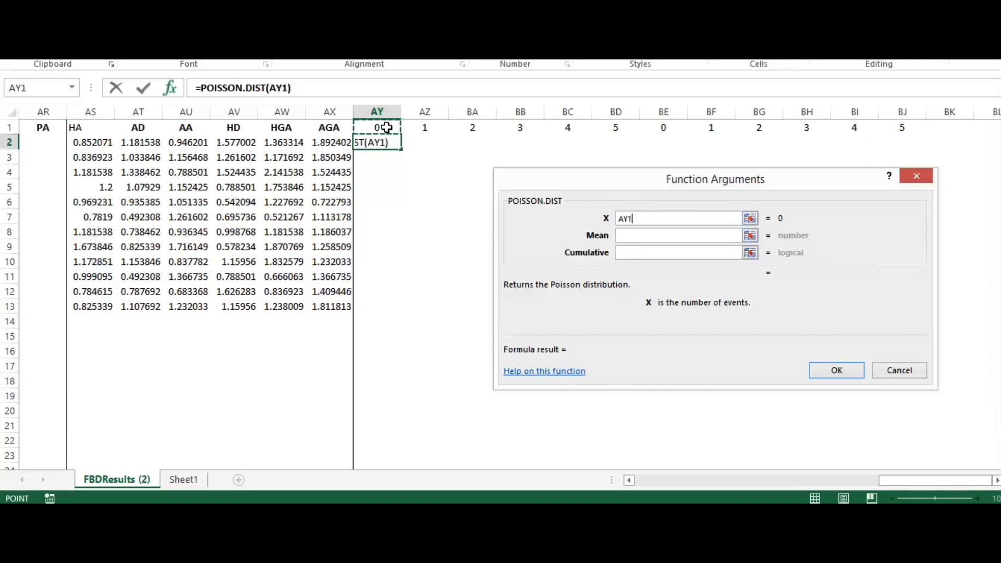
left_click(628, 216)
type("$")
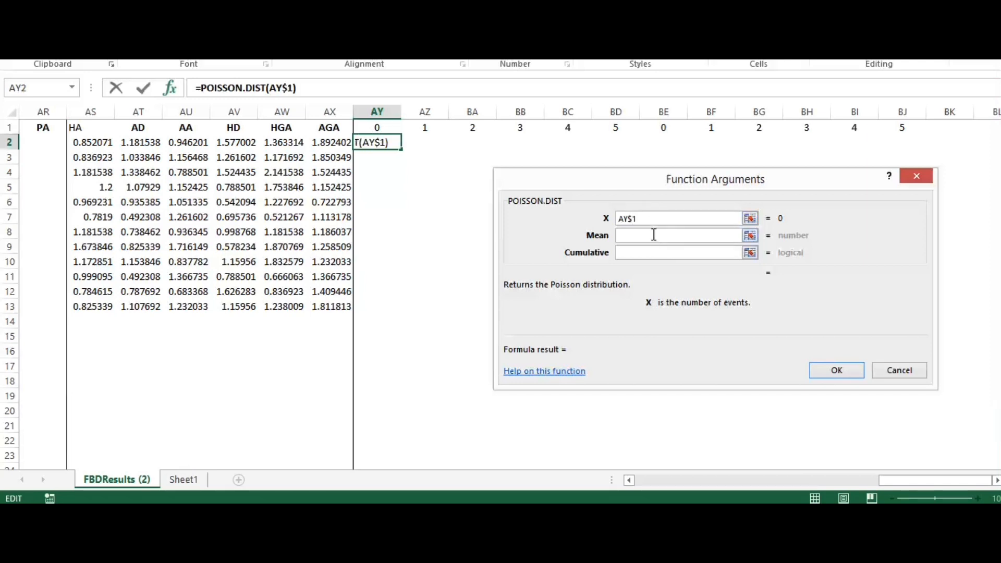
left_click(654, 236)
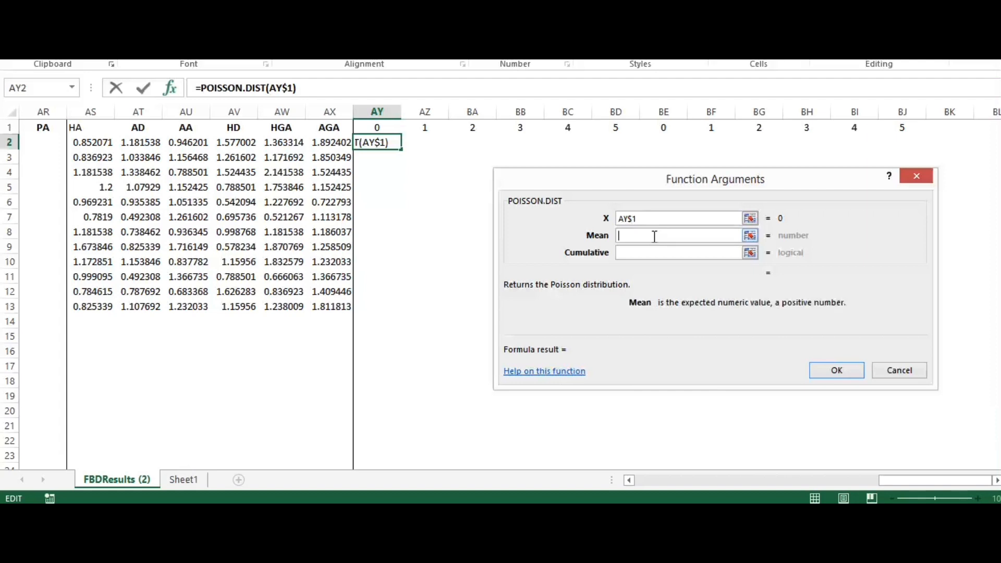
left_click(284, 145)
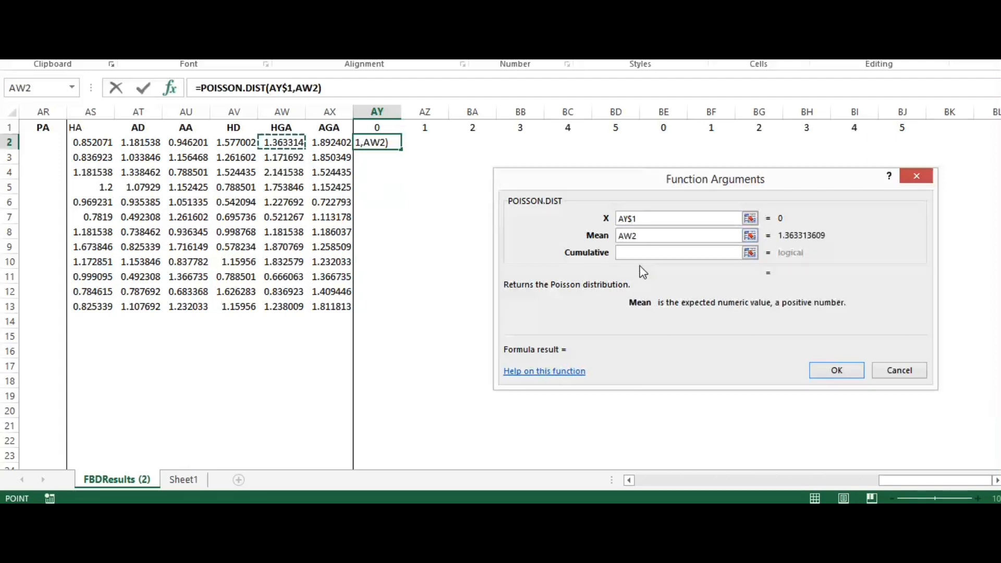
left_click(623, 236)
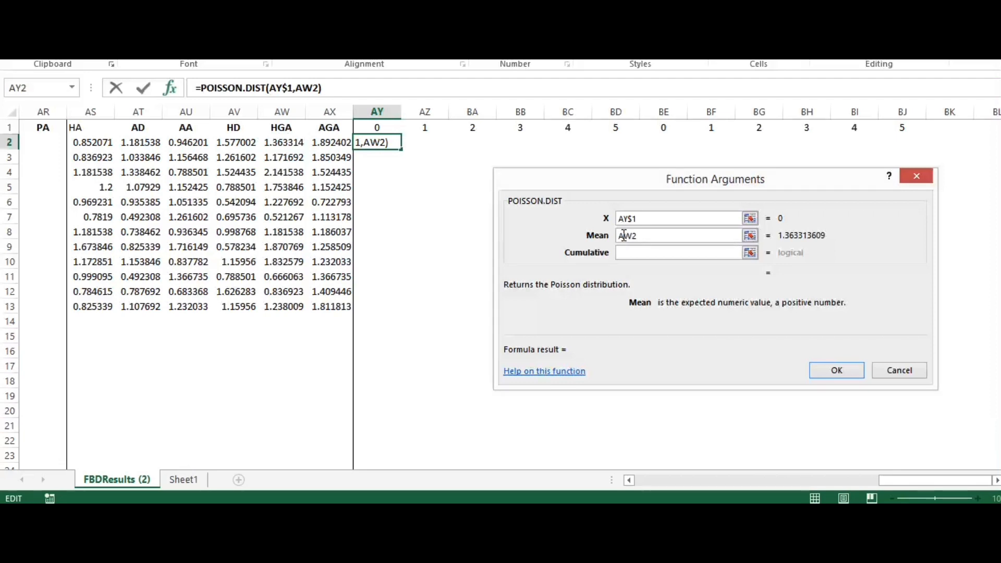
type("$")
- Set the Cumulative argument to FALSE and complete the POISSON.DIST formula in AY2
left_click(656, 255)
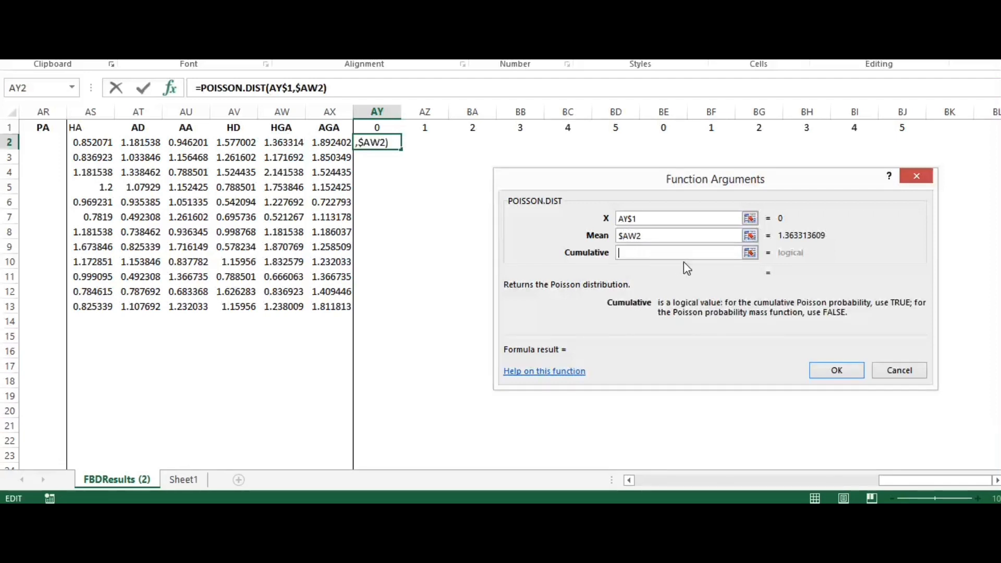
type("FASL")
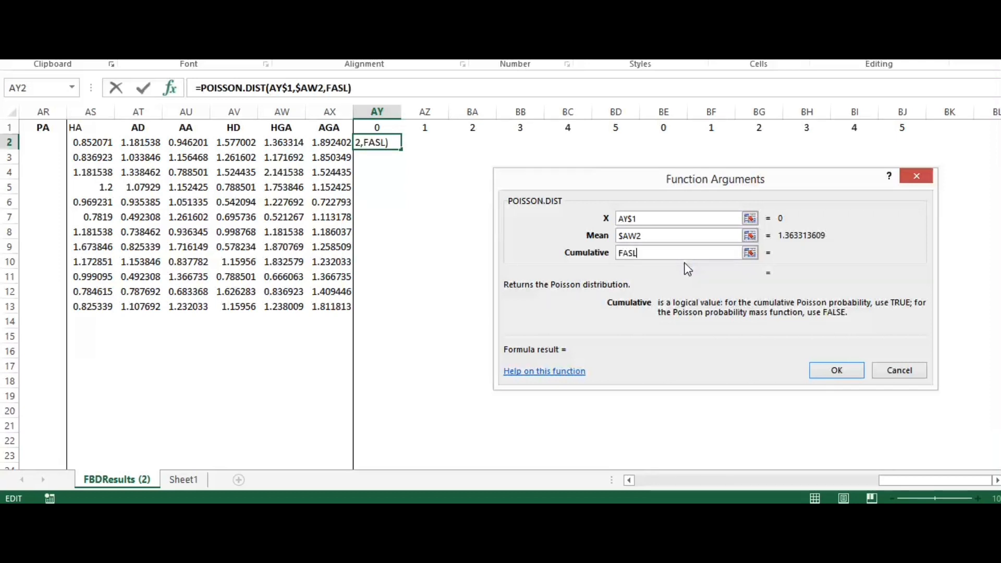
key("BackSpace")
key("BackSpace")
type("L")
key("BackSpace")
type("LSE")
key("Return")
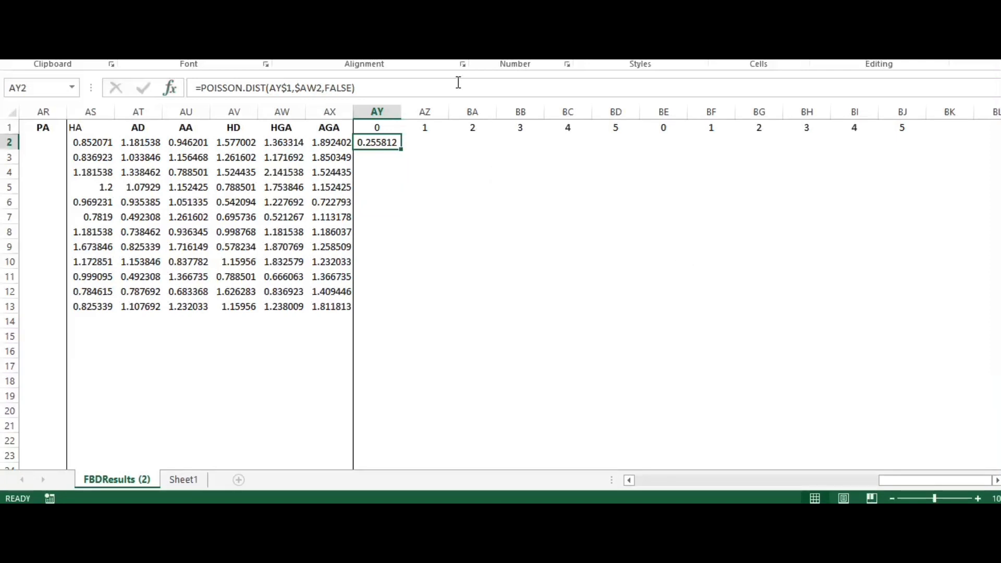
- Format AY2 as a percentage with two decimals and fill its formula down to row 13 and across to column BD
left_click(506, 45)
left_click(543, 46)
left_click(543, 46)
mouse_move(878, 478)
left_mouse_down()
mouse_move(834, 478)
mouse_move(863, 477)
left_mouse_up()
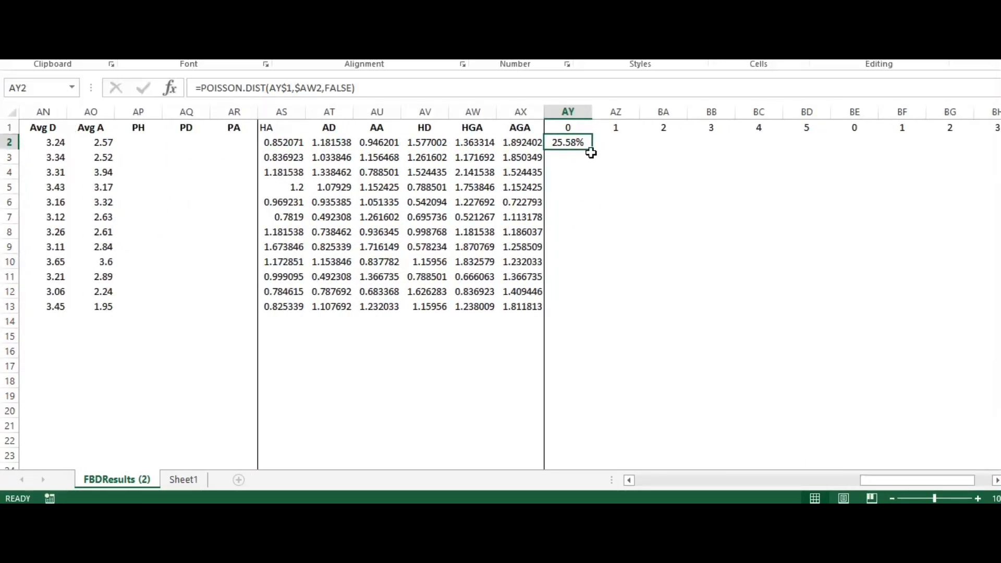
left_click_drag(591, 150, 592, 311)
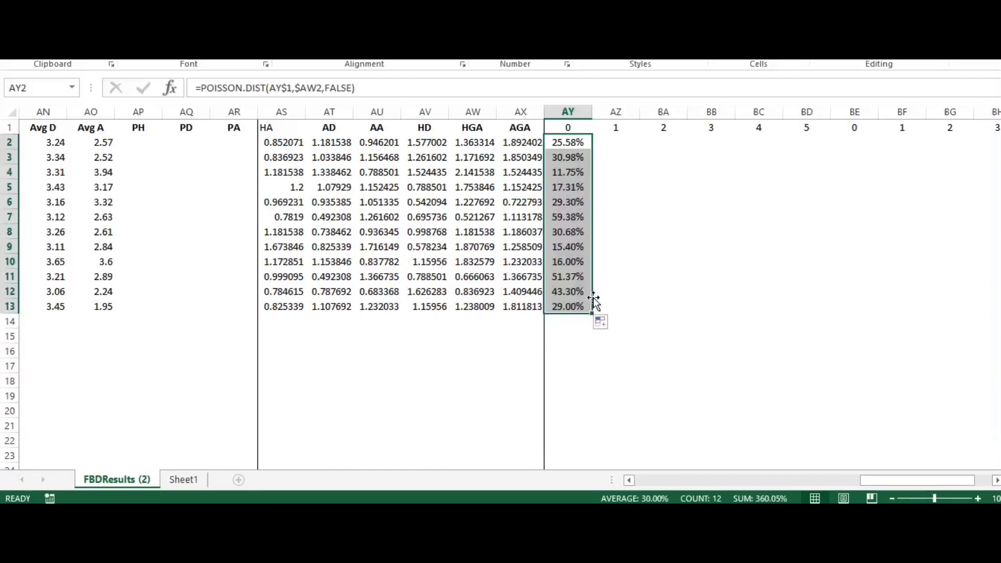
left_click_drag(595, 312, 816, 299)
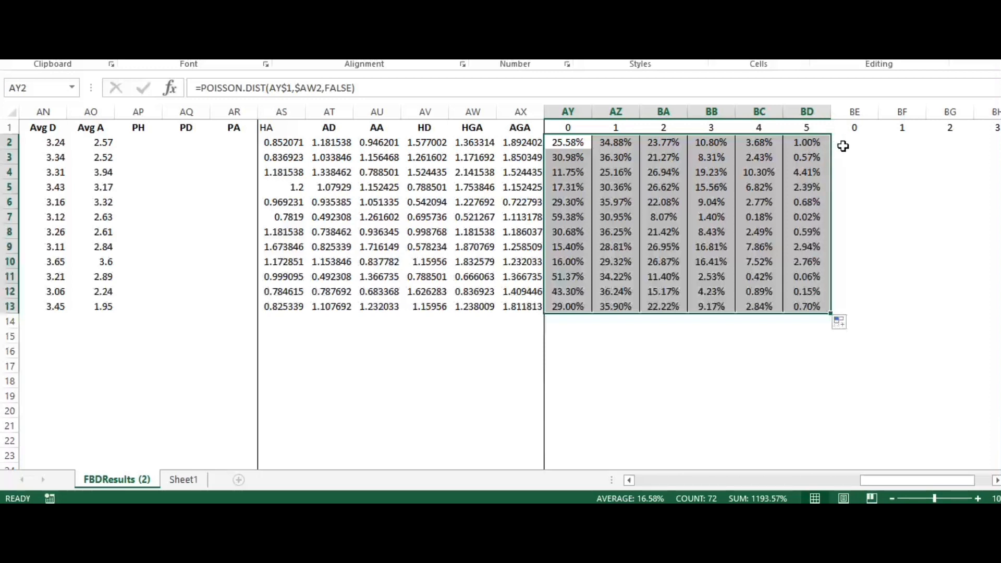
left_click_drag(573, 142, 791, 146)
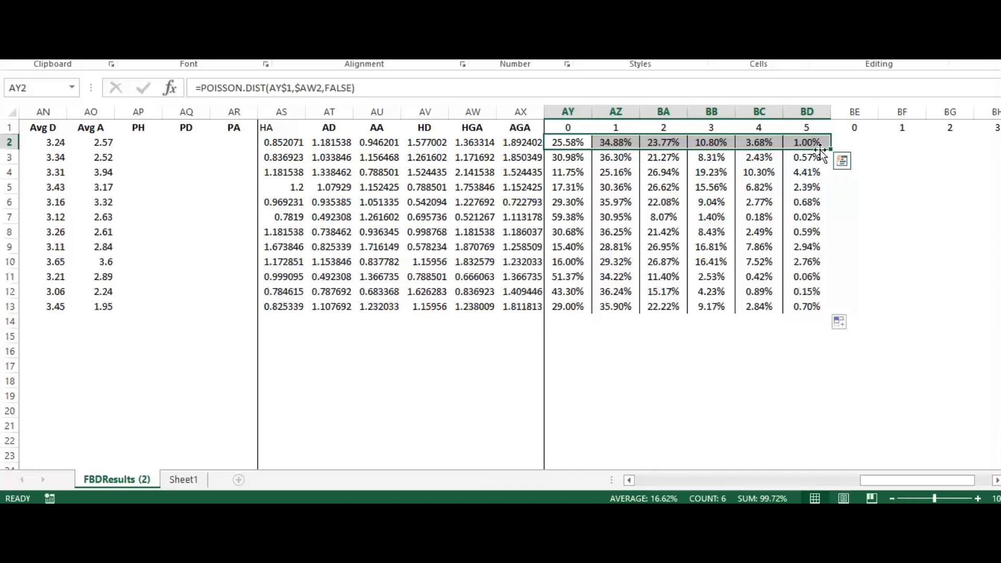
- Start a POISSON.DIST formula in BE2 with the row-locked header cell BE$1 as X
left_click(853, 145)
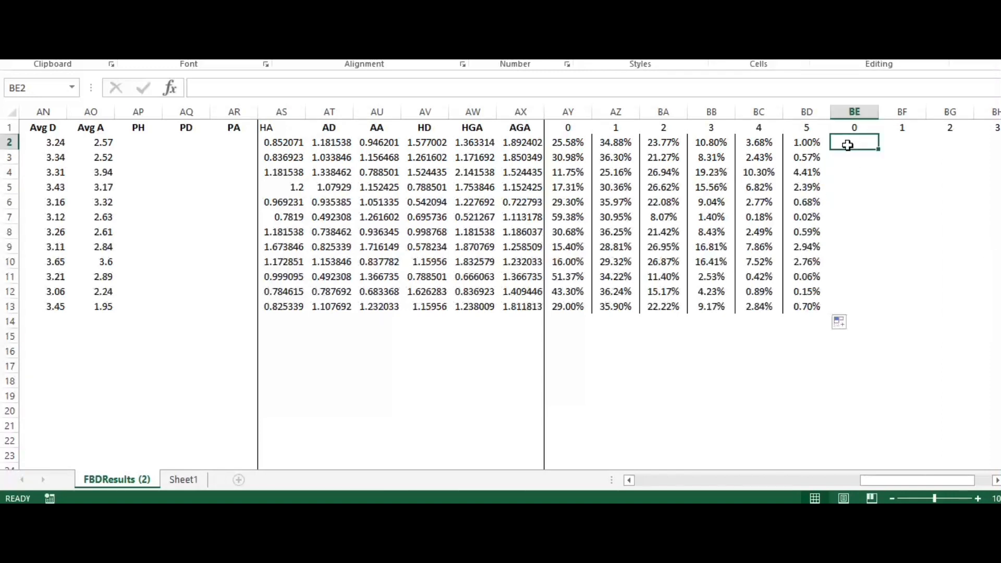
type("=poisson")
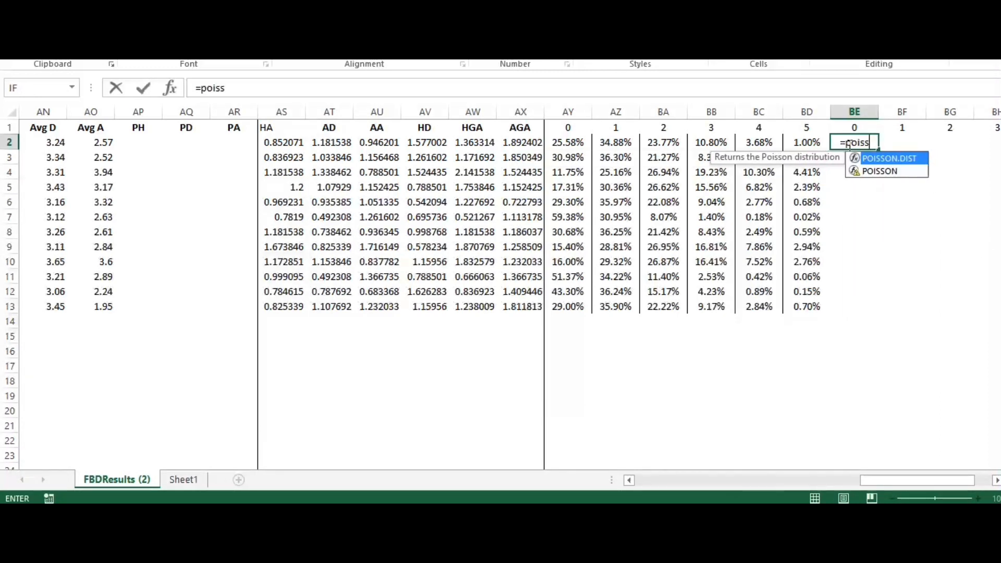
double_click(873, 163)
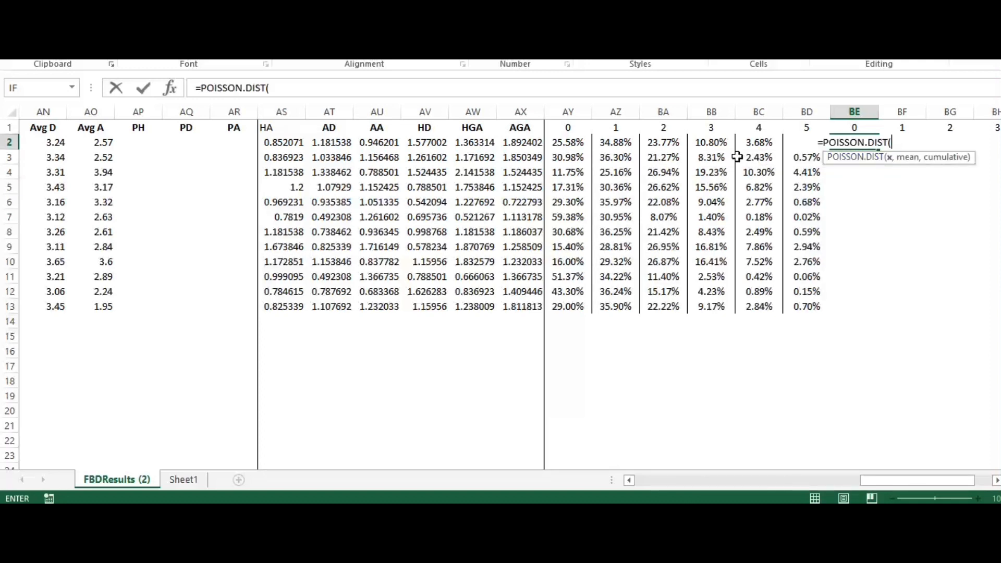
left_click(855, 125)
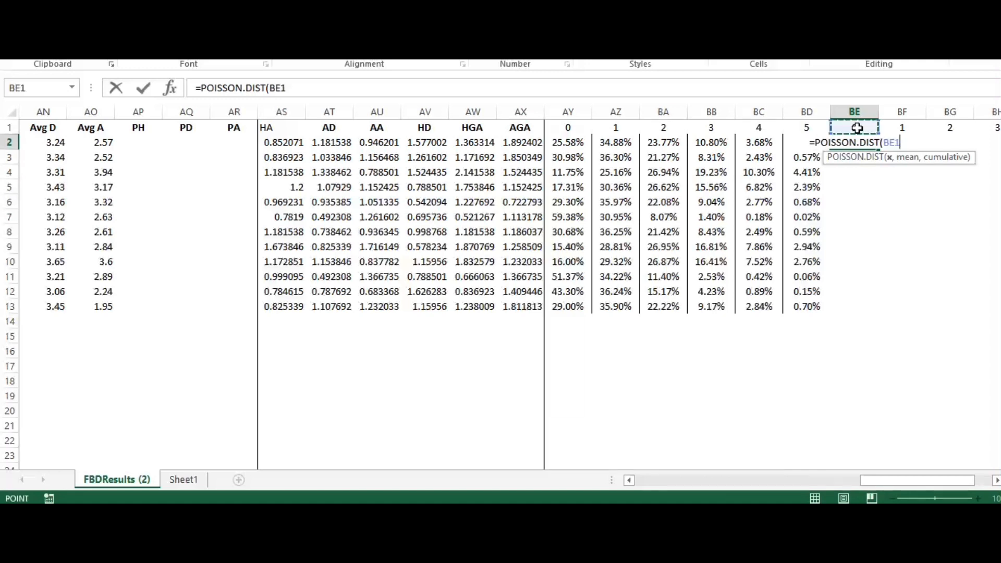
left_click(284, 89)
type("$")
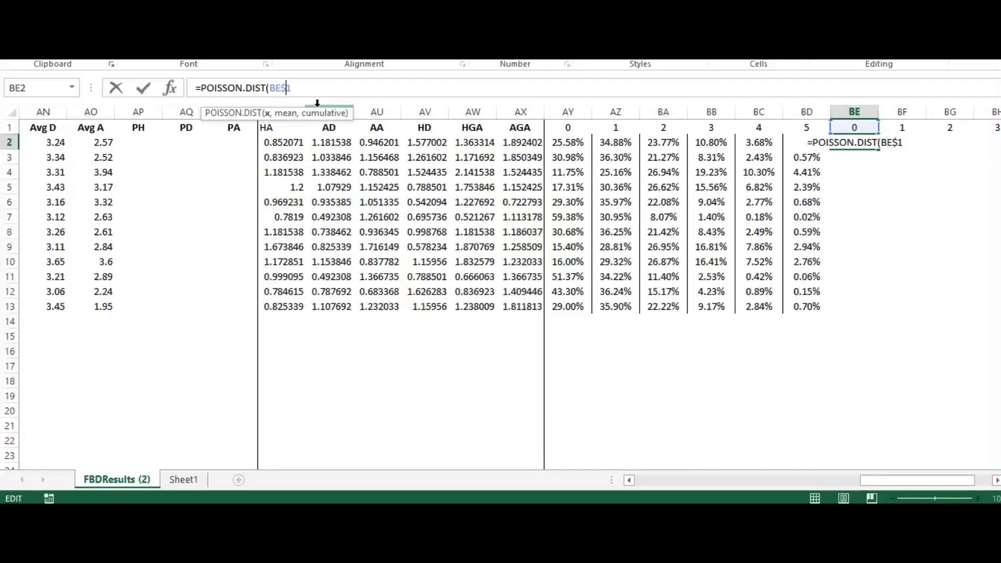
- Complete the BE2 POISSON.DIST formula with Mean = $AX2 and Cumulative = FALSE
left_click(169, 88)
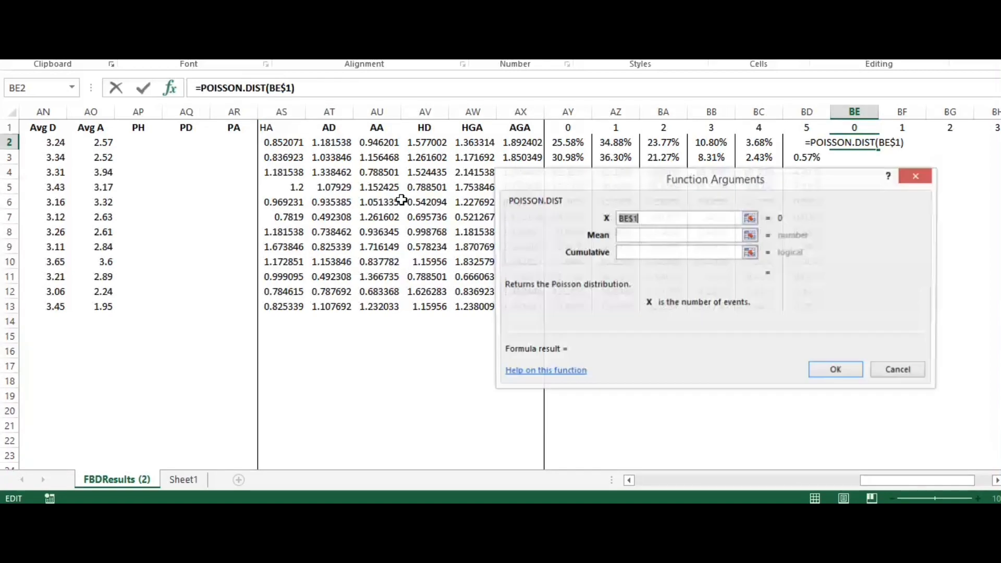
left_click(626, 235)
left_click(519, 146)
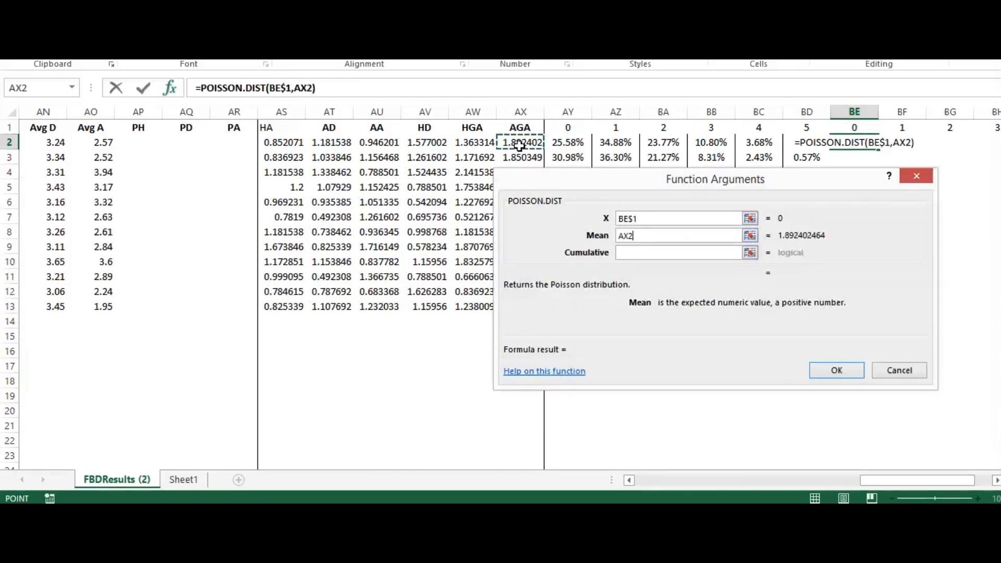
left_click(620, 235)
type("$")
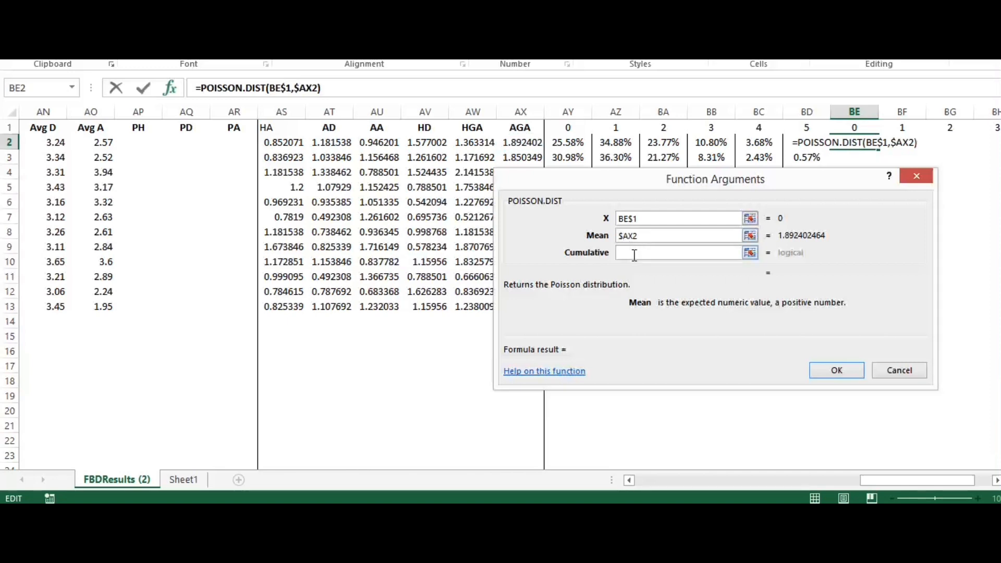
left_click(634, 254)
type("F")
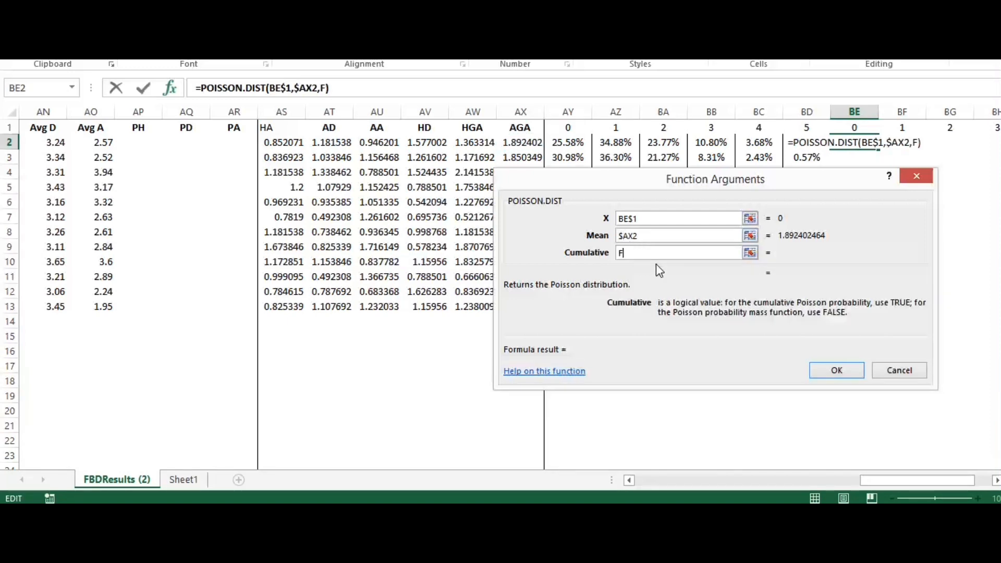
type("ALSE")
key("Return")
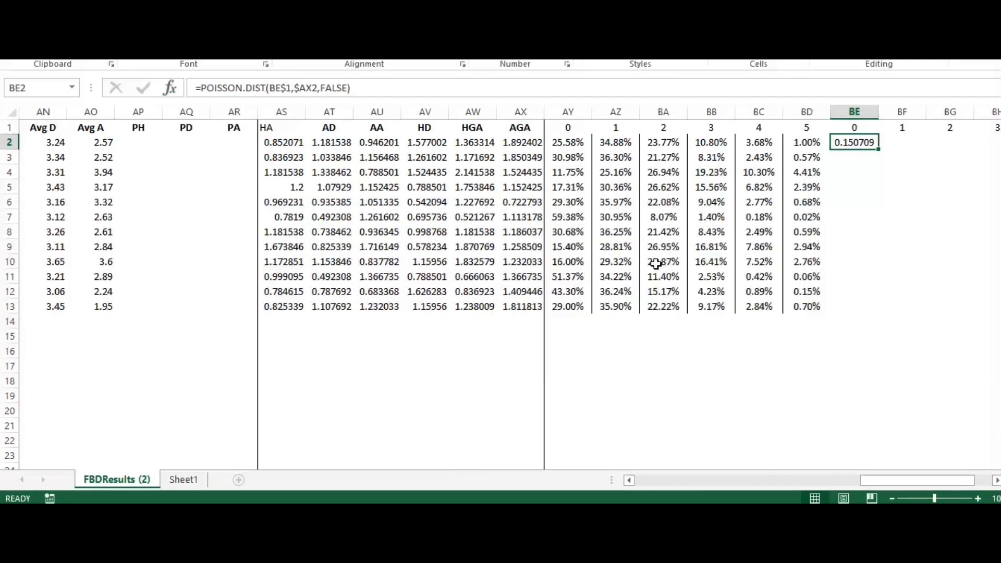
- Format BE2 as a percentage with two decimals and fill its formula down to row 13 and across to column BJ
left_click(508, 37)
left_click(544, 37)
left_click(544, 37)
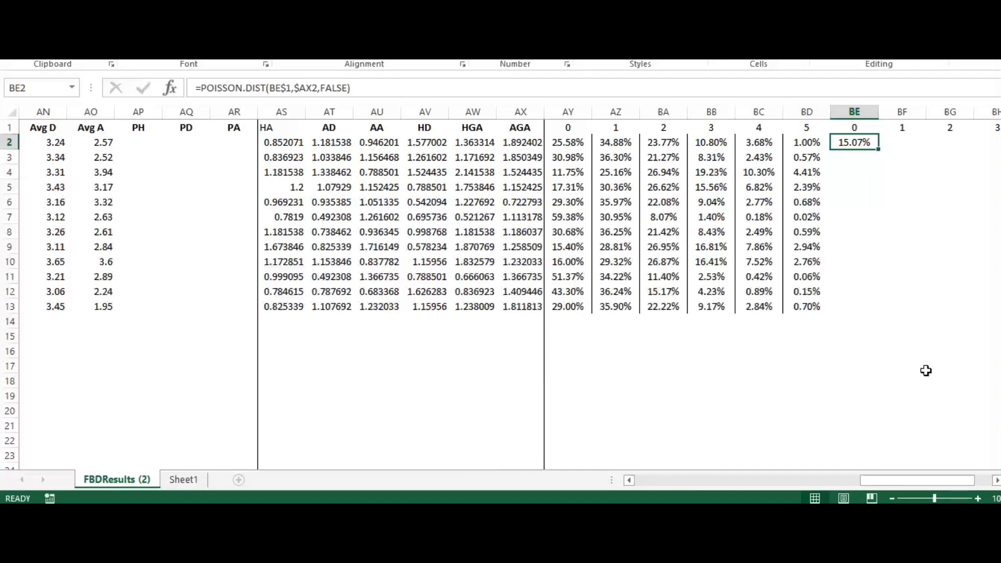
left_click_drag(831, 478, 894, 477)
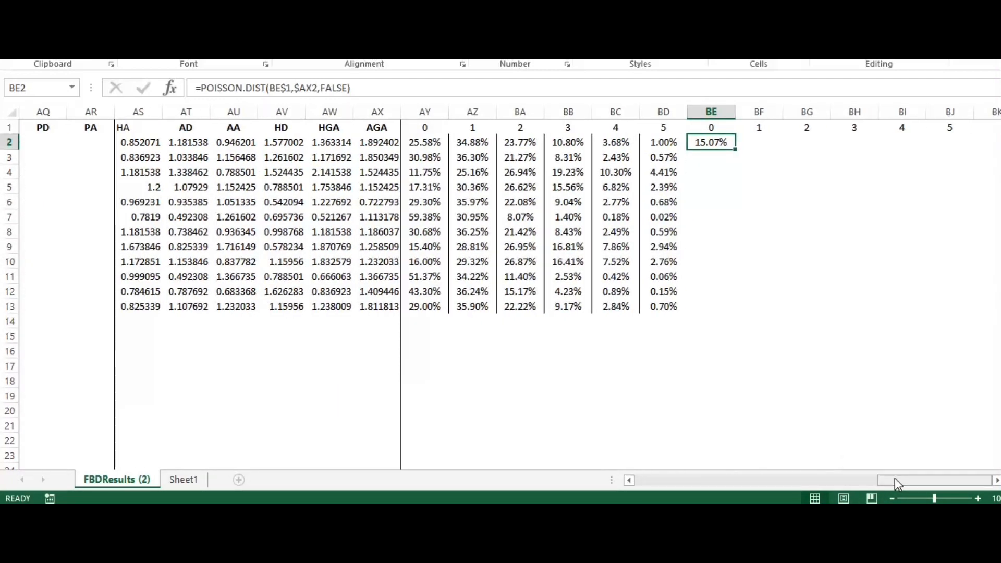
left_click_drag(736, 152, 959, 310)
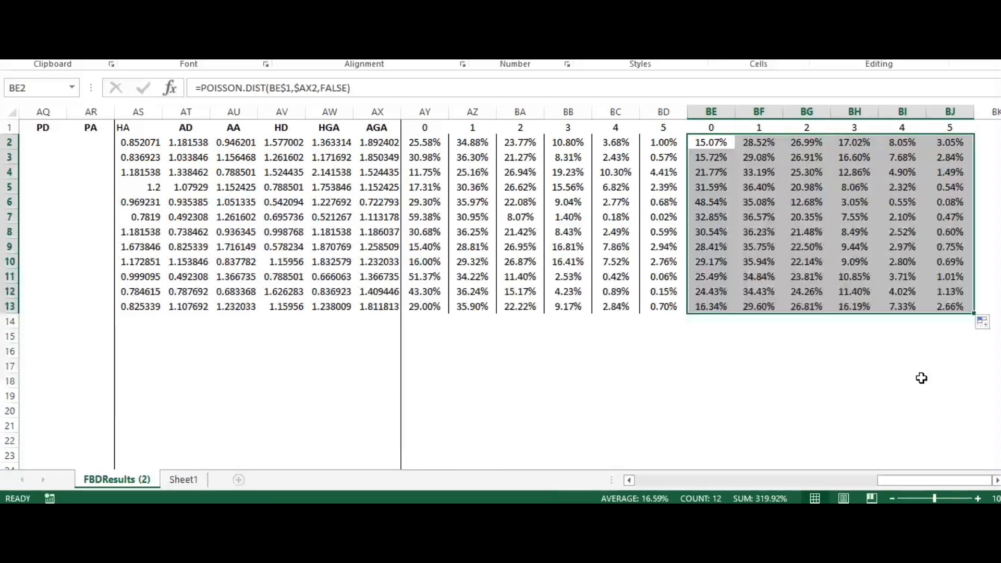
left_click(886, 479)
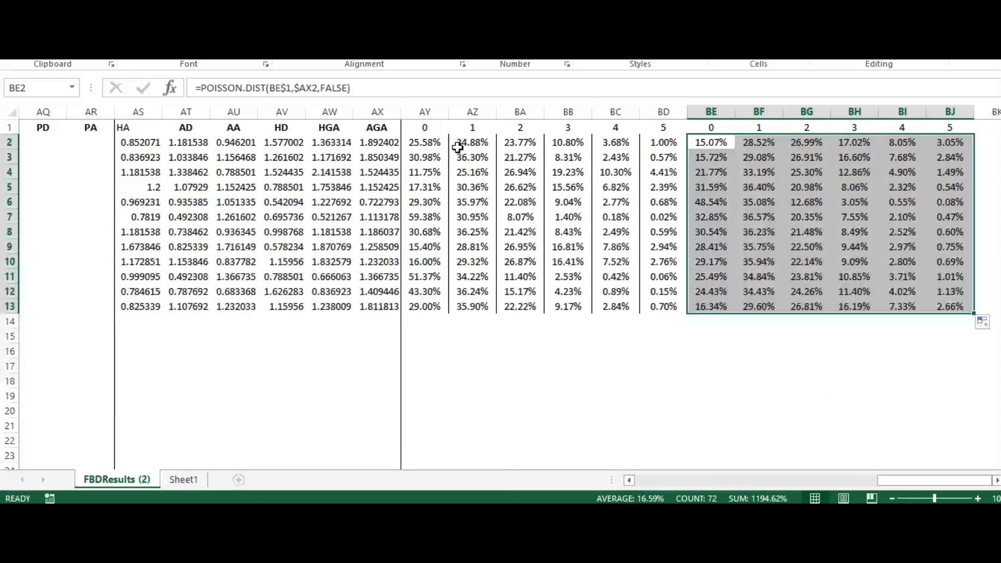
- Remove all borders from the probability cells AZ2:BE13
left_click_drag(457, 148, 708, 305)
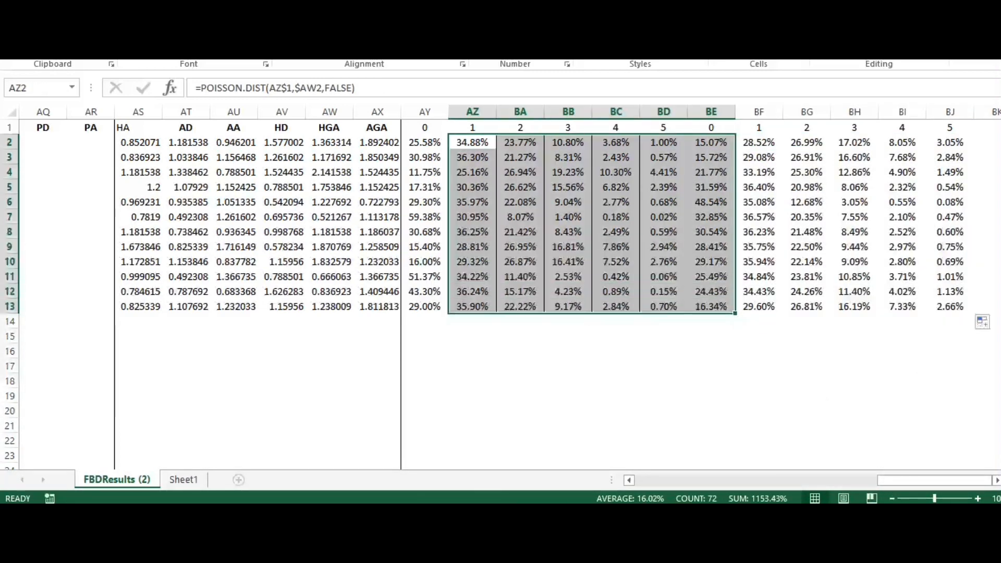
left_click(206, 44)
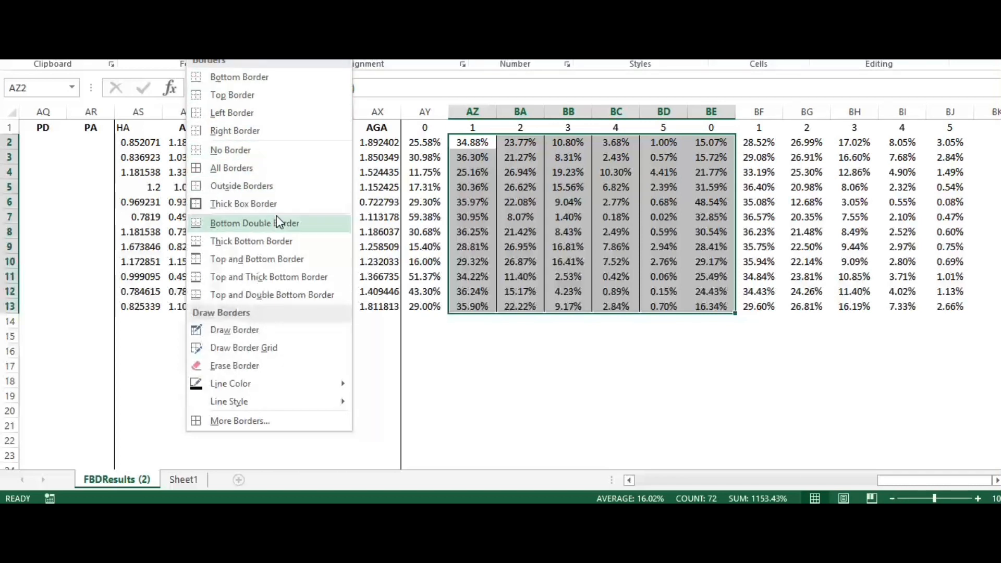
left_click(296, 152)
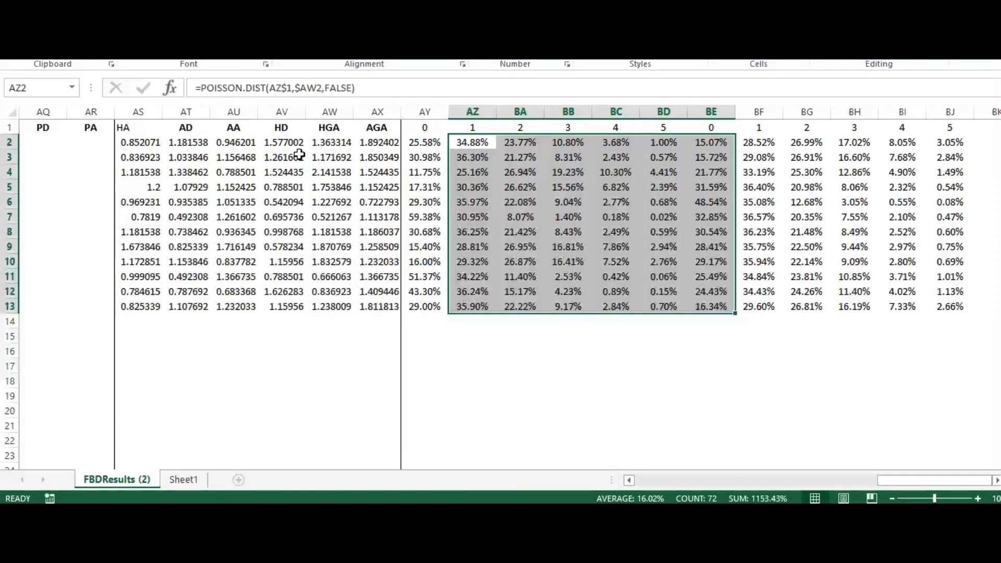
- Format the empty header cells in row 1 from BK1 rightwards as Text
left_click(950, 144)
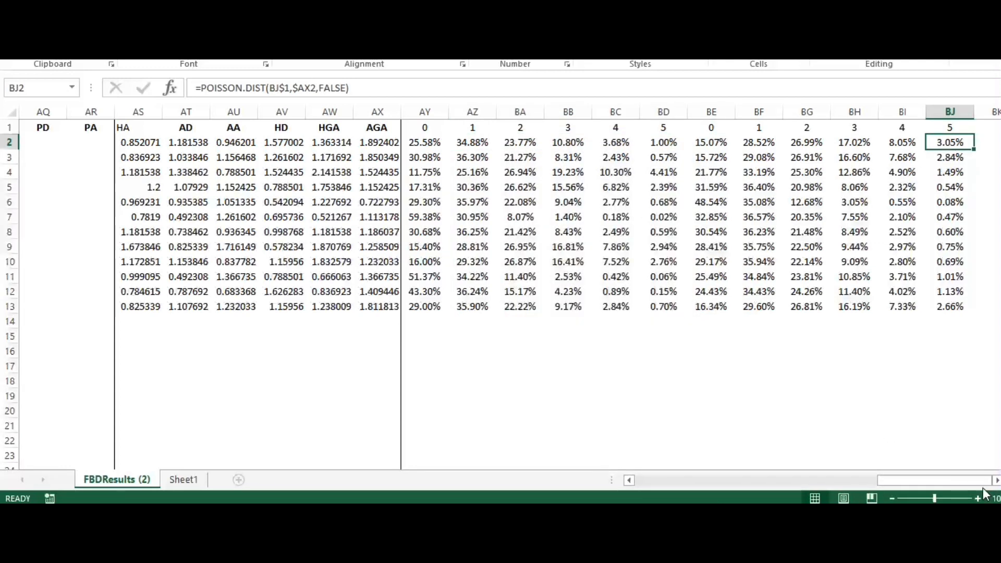
left_click(995, 481)
left_click(995, 481)
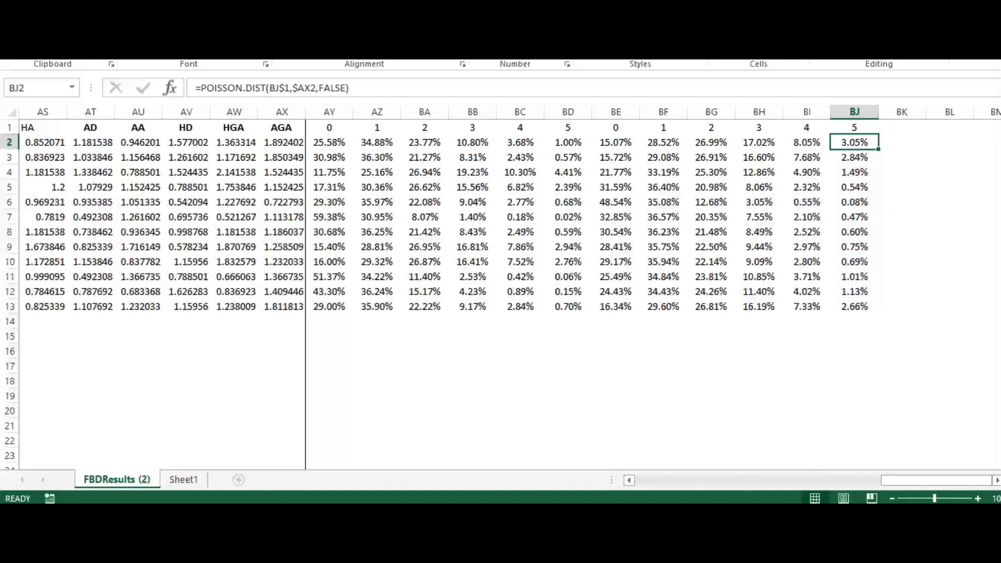
left_click(900, 127)
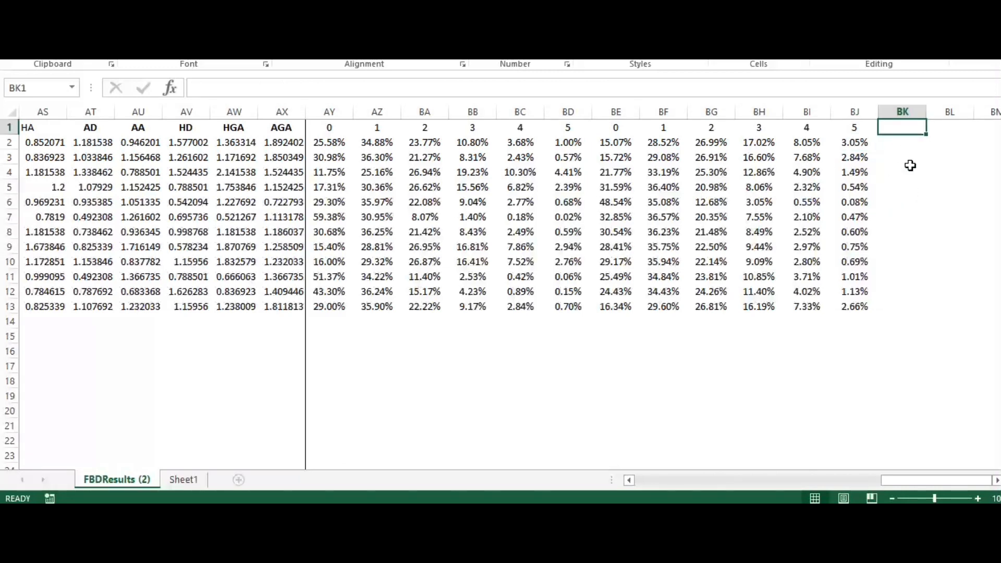
left_click_drag(900, 127, 807, 130)
right_click(805, 130)
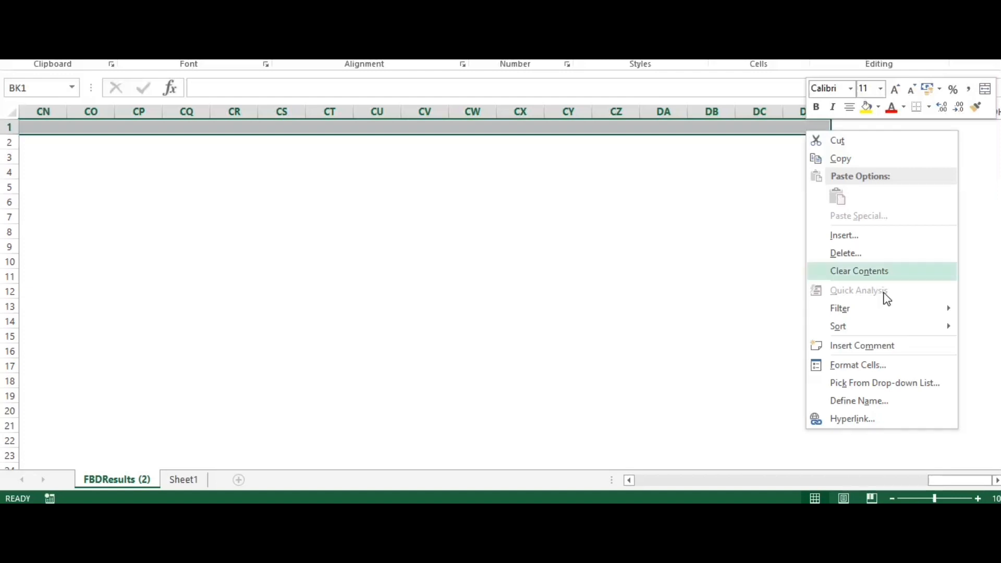
left_click(900, 369)
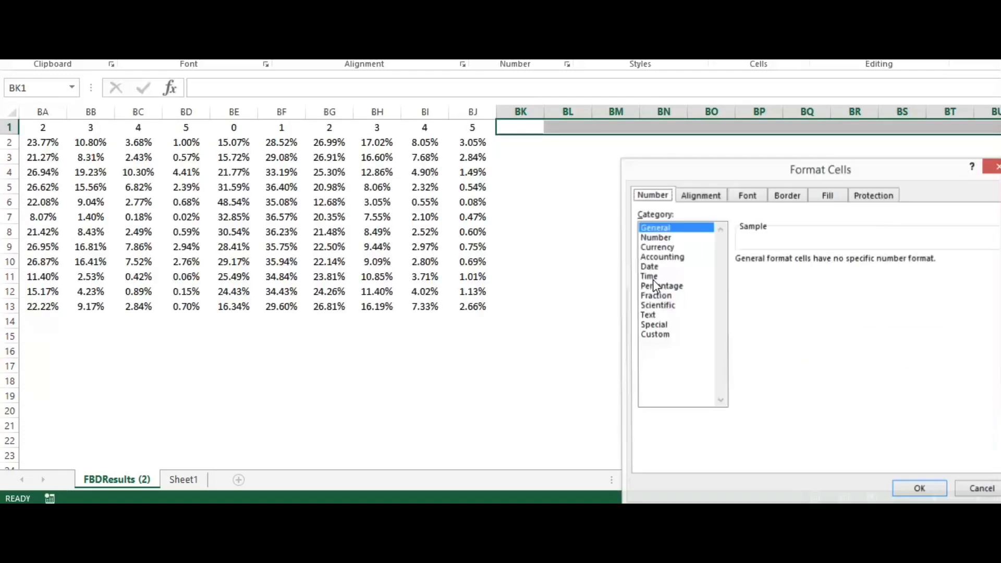
double_click(657, 314)
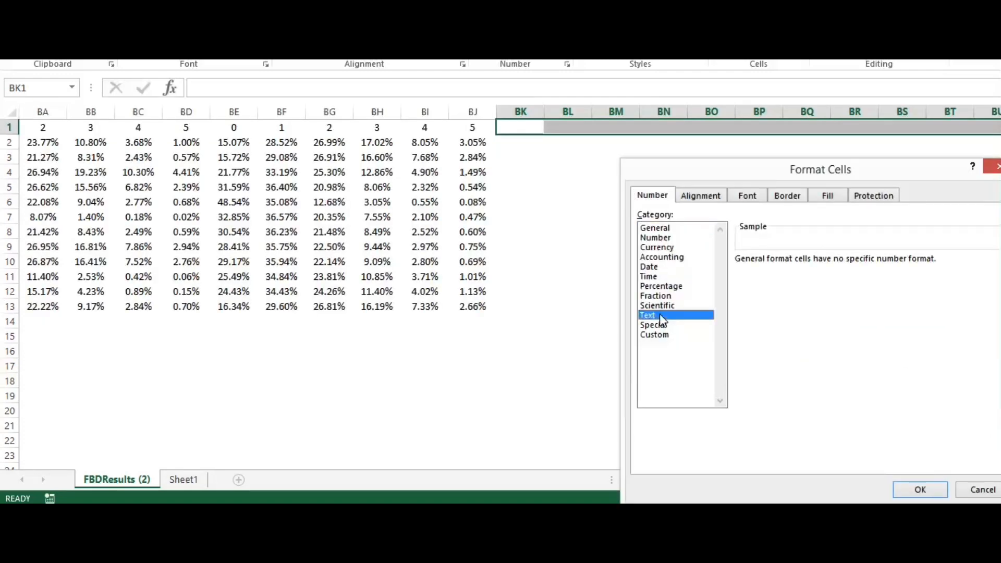
- Enter the correct-score headers across row 1 from BK1, starting with 1-0
left_click(517, 127)
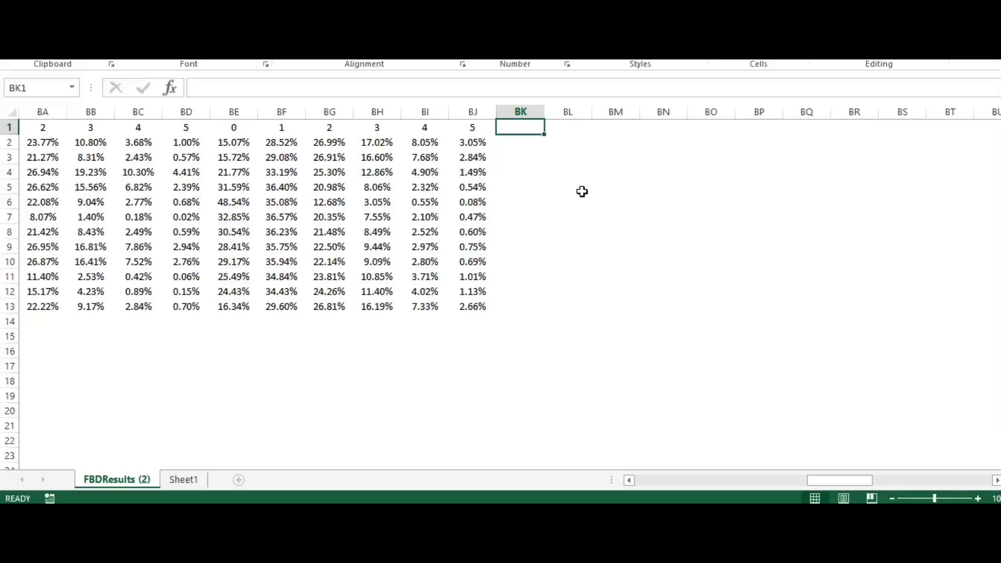
type("1-0")
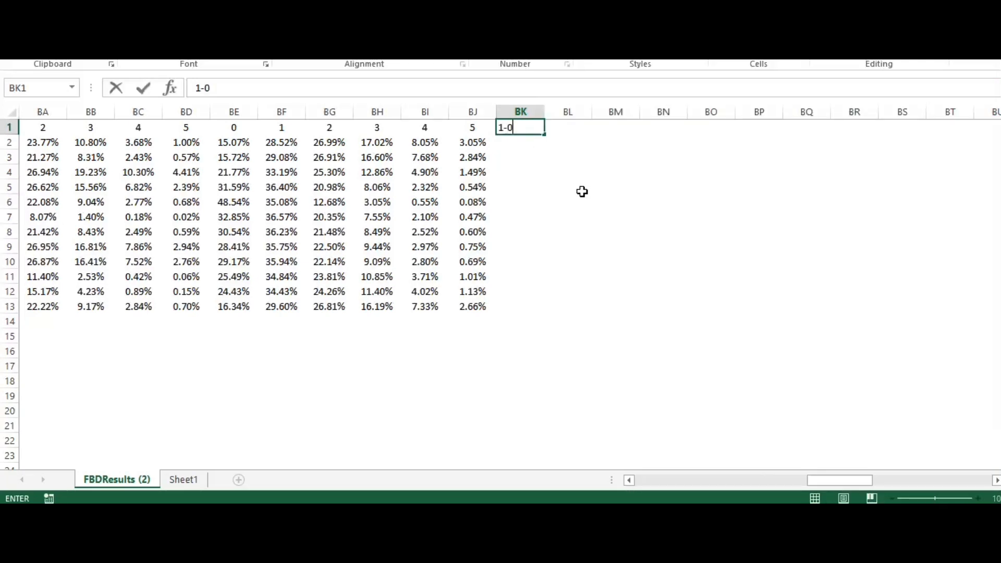
key("Tab")
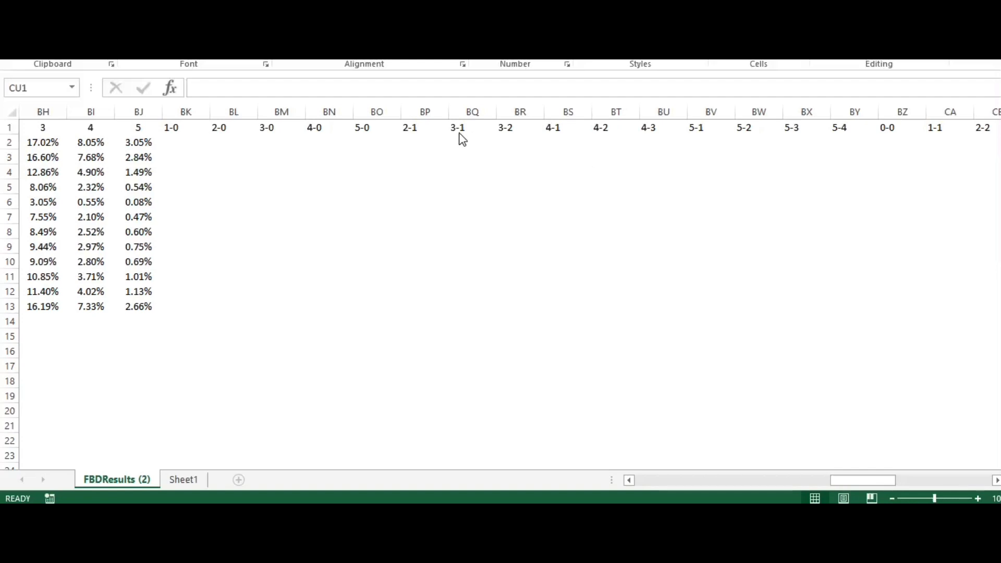
- Number the rows in column AH by entering 1 and 2 in AH1:AH2 and filling the series down to AH13
left_click_drag(839, 479, 748, 486)
left_click(183, 126)
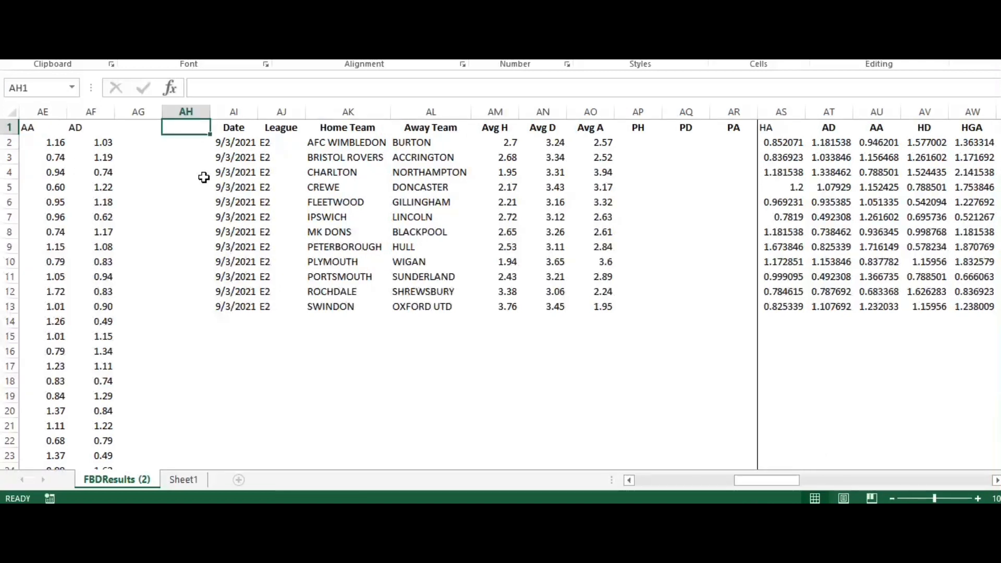
type("1")
key("Return")
type("2")
key("Return")
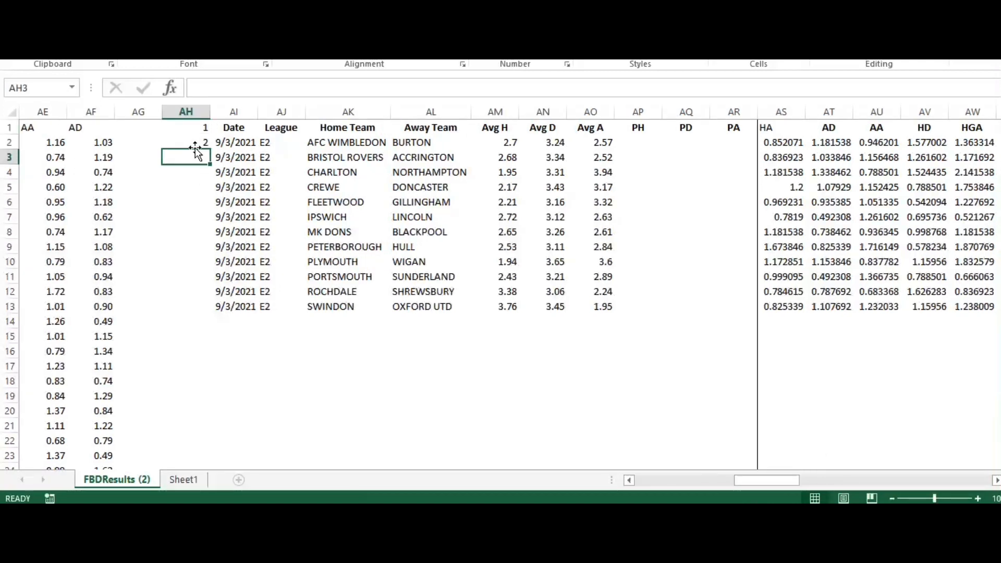
left_click(195, 133)
left_click_drag(195, 133, 205, 316)
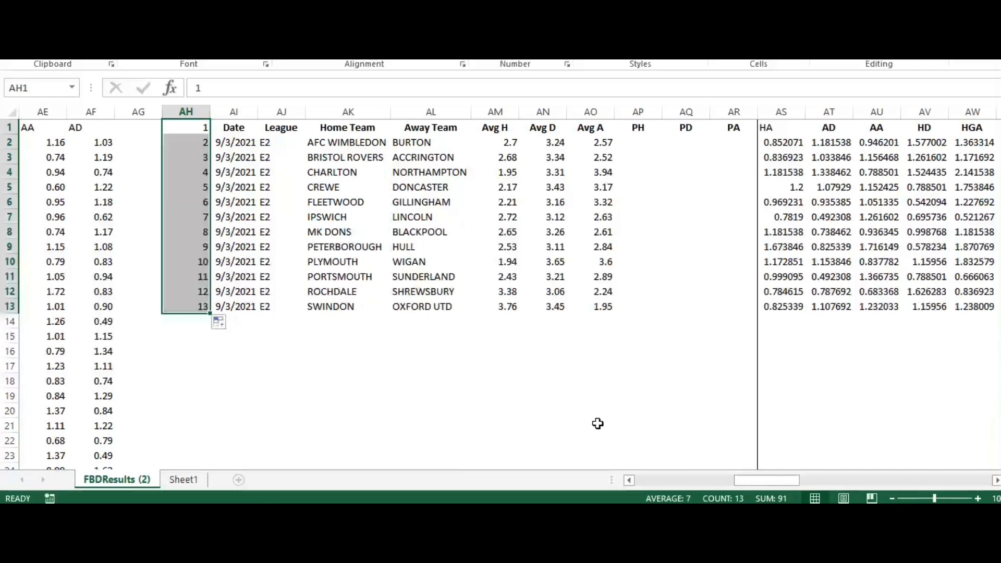
- Start an HLOOKUP formula in BK2 with left(BK$1,1)*1 as the lookup value
left_click_drag(734, 481, 831, 484)
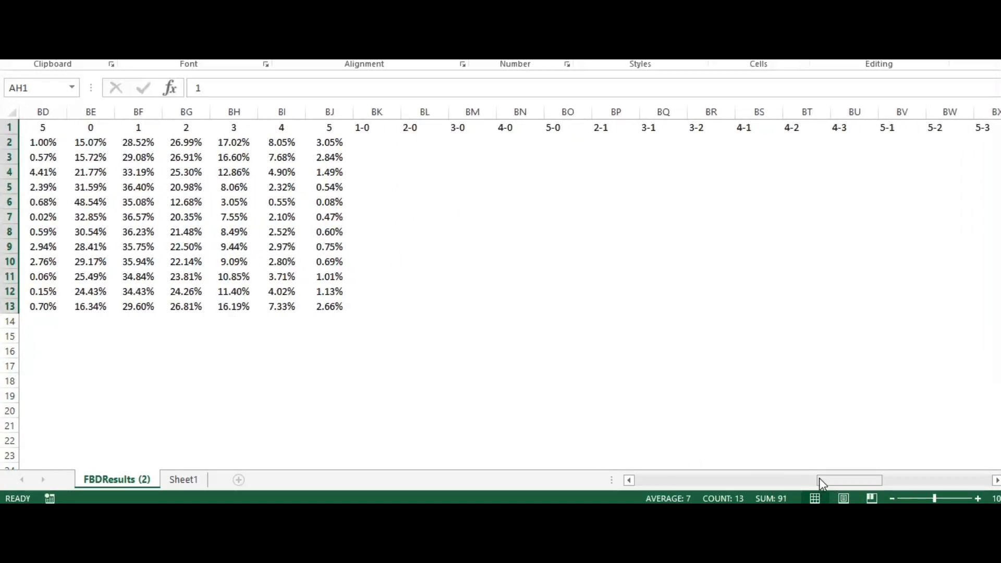
left_click(371, 142)
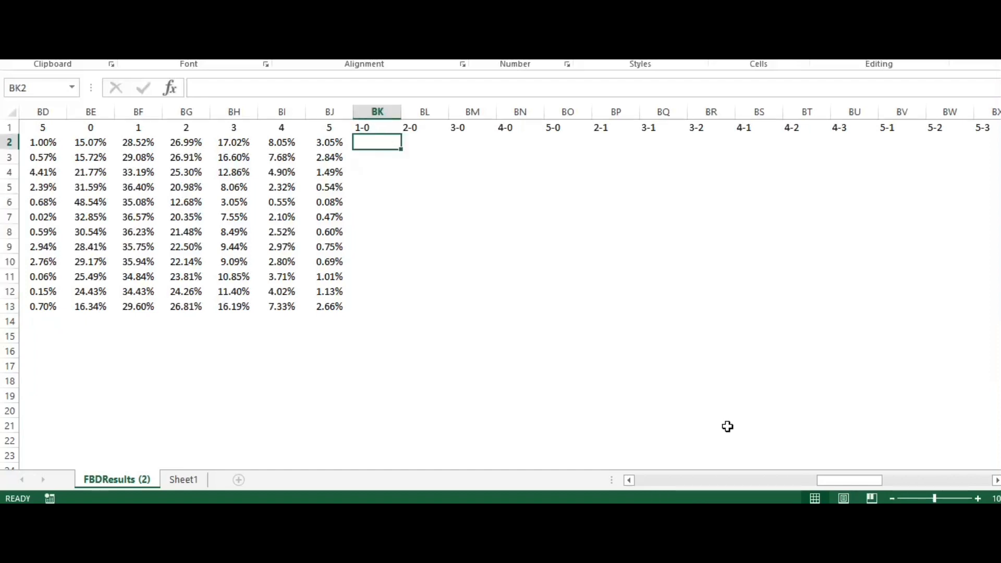
left_click_drag(834, 479, 817, 483)
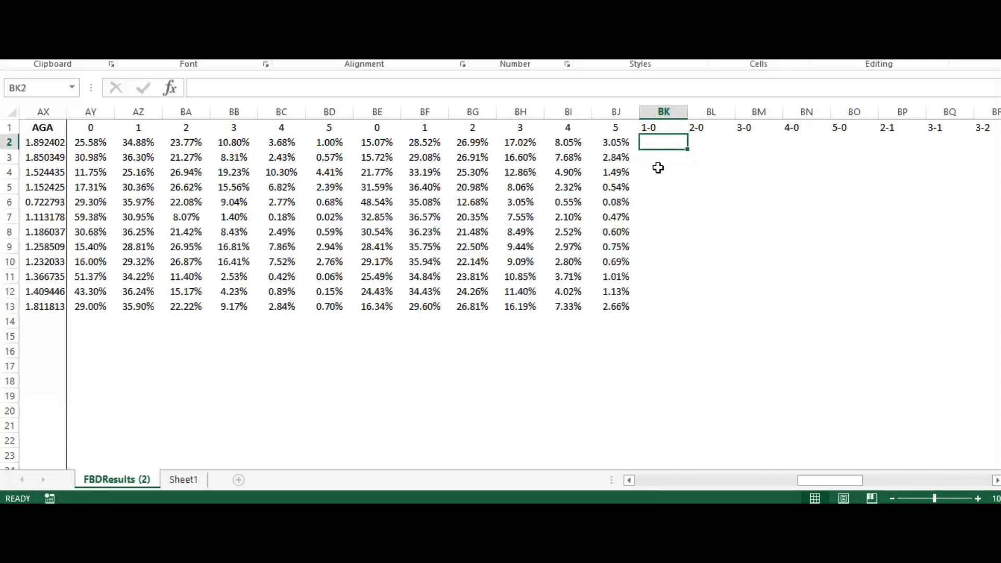
left_click(249, 90)
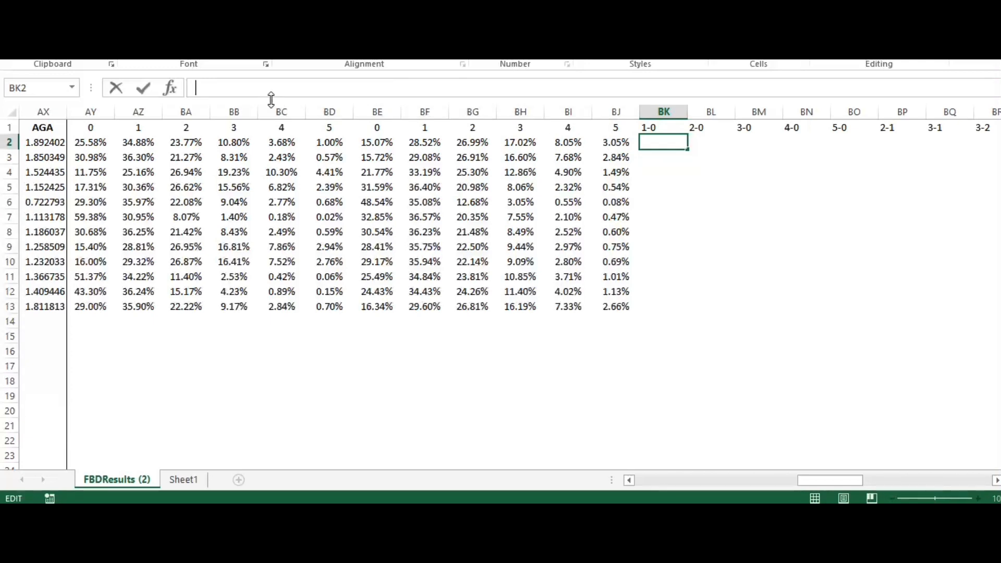
type("=hl")
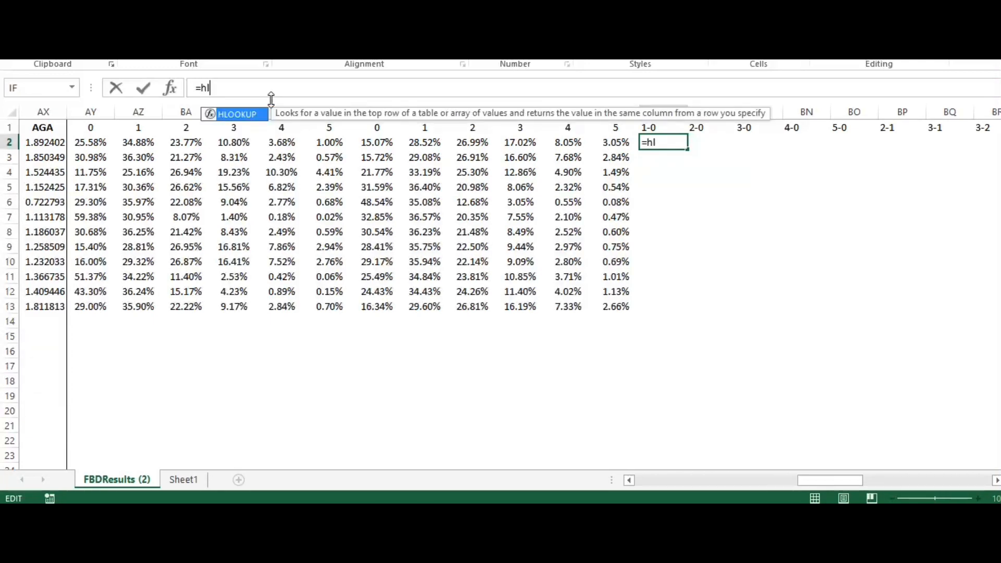
type("o")
double_click(250, 116)
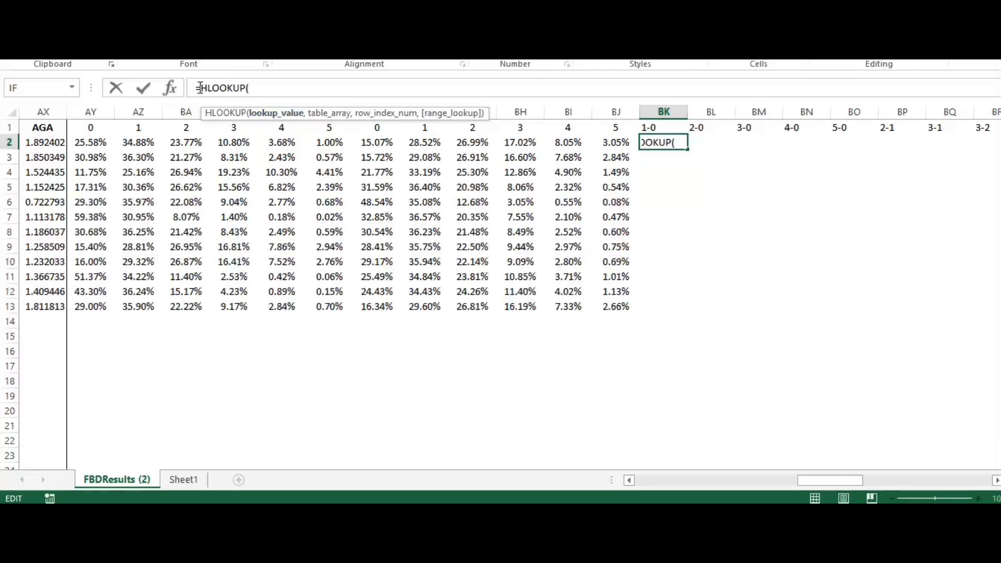
left_click(169, 88)
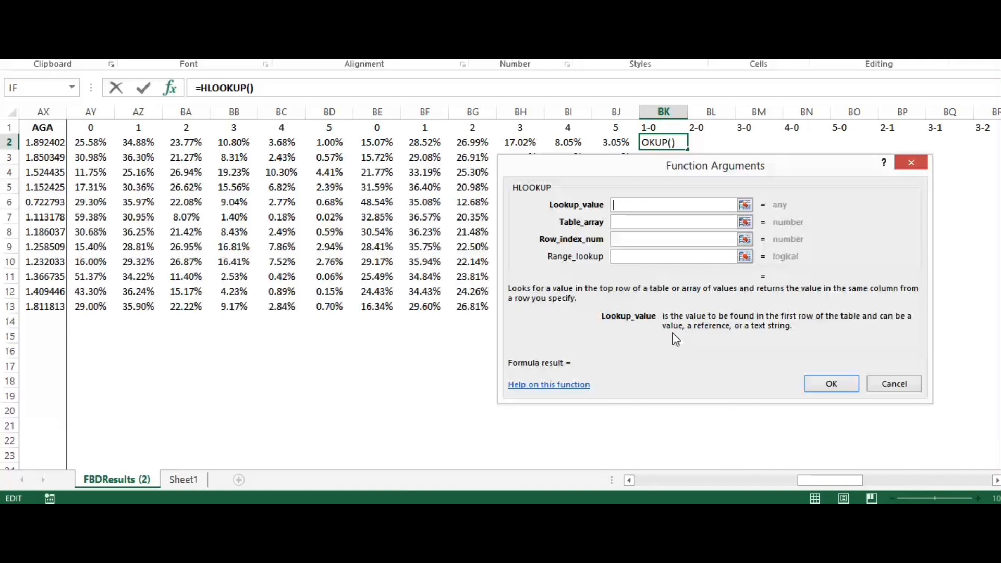
type("left(")
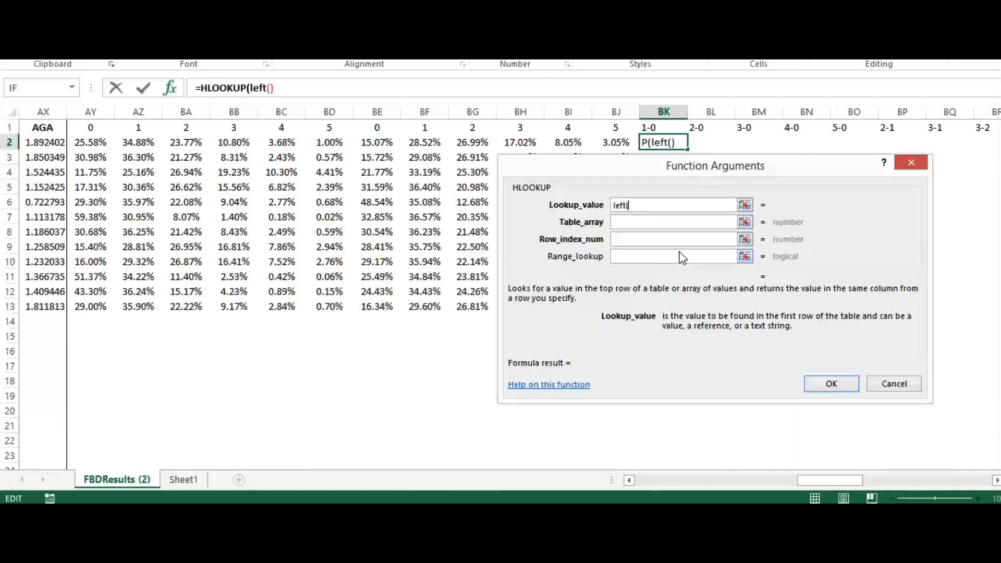
left_click(654, 128)
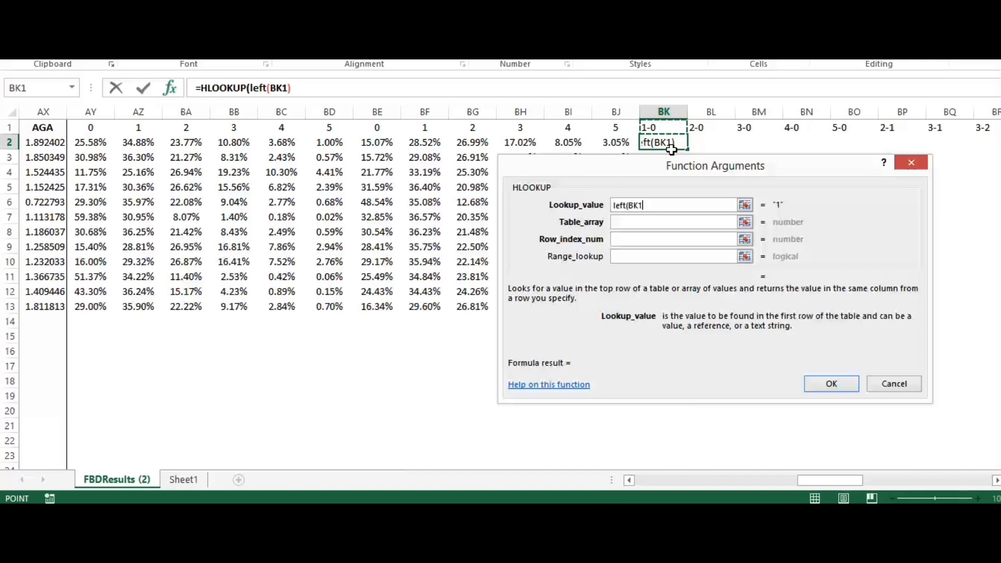
left_click(648, 204)
type("$1")
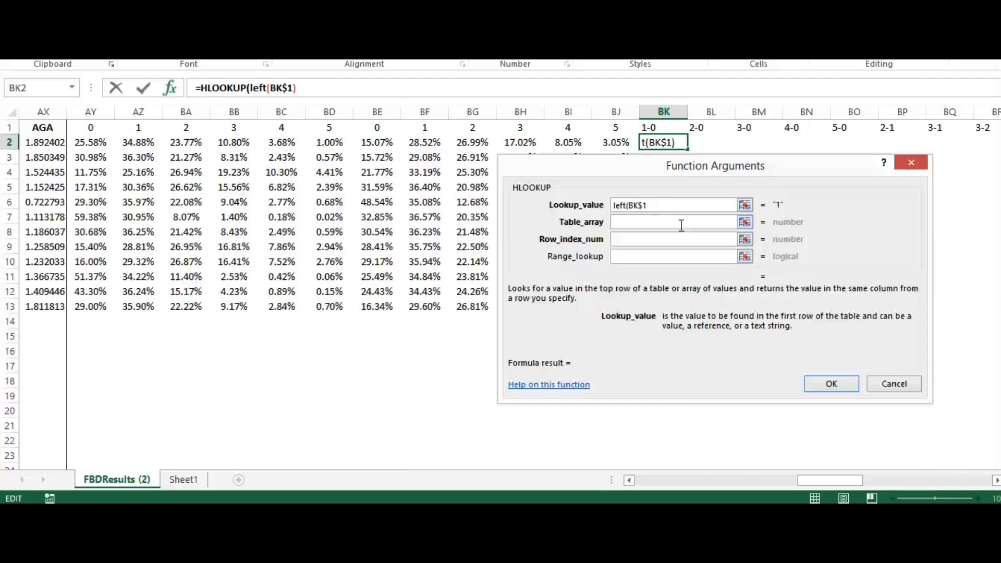
type(",1)*1")
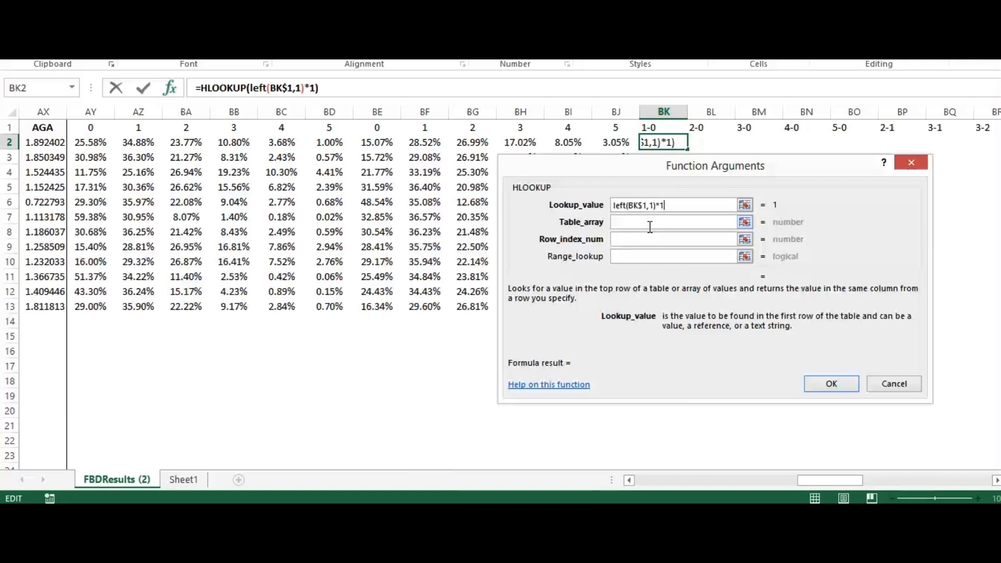
- Set the HLOOKUP table array to the home-goal probability columns with locked references, $AY:$BD
left_click(649, 225)
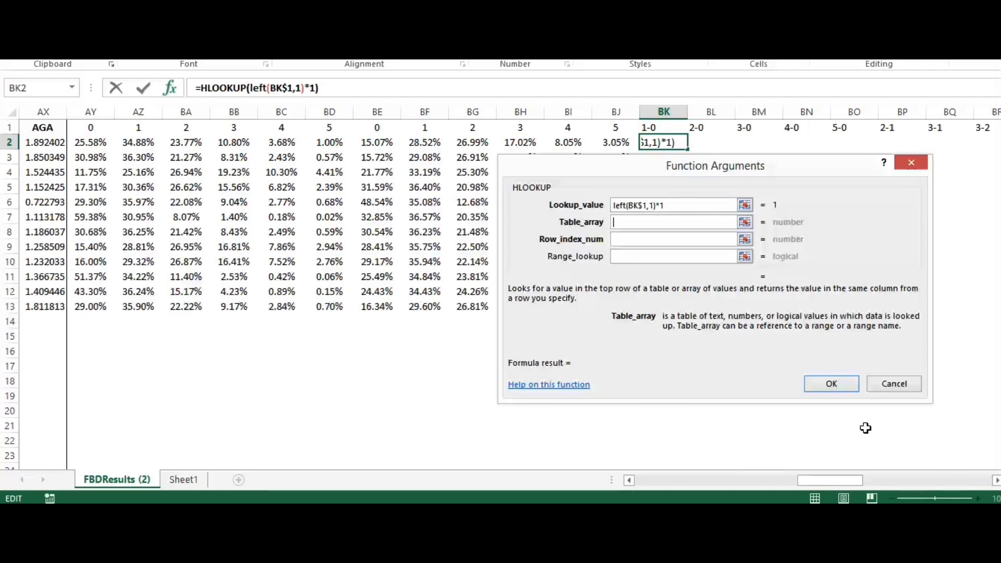
left_click_drag(841, 480, 817, 479)
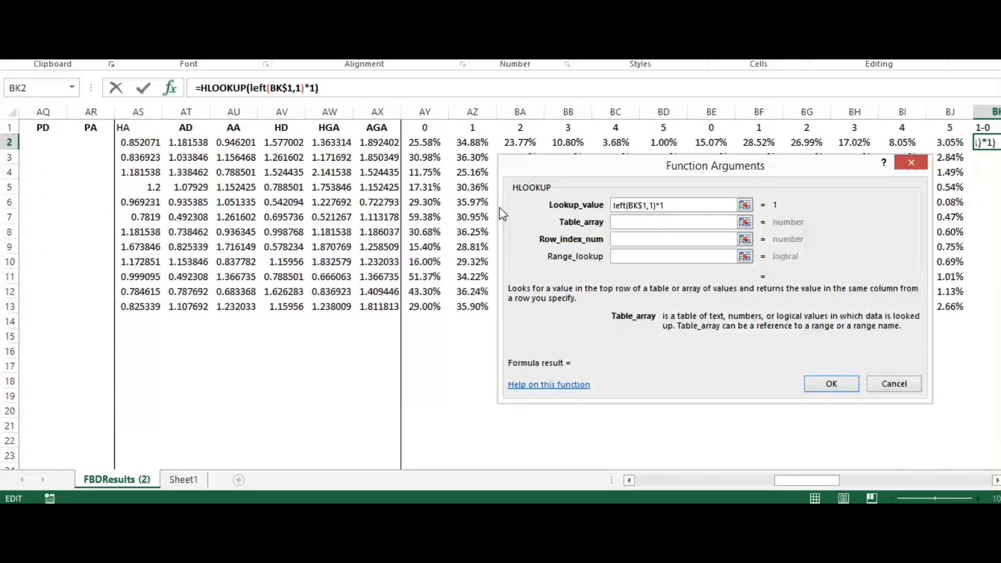
left_click(437, 112)
left_click_drag(437, 114, 662, 126)
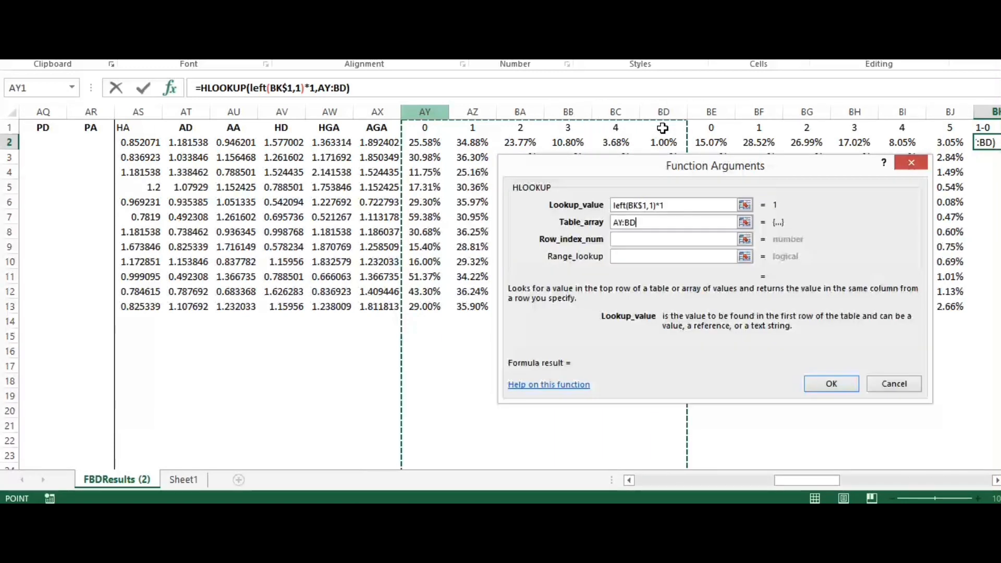
left_click(616, 225)
type("$")
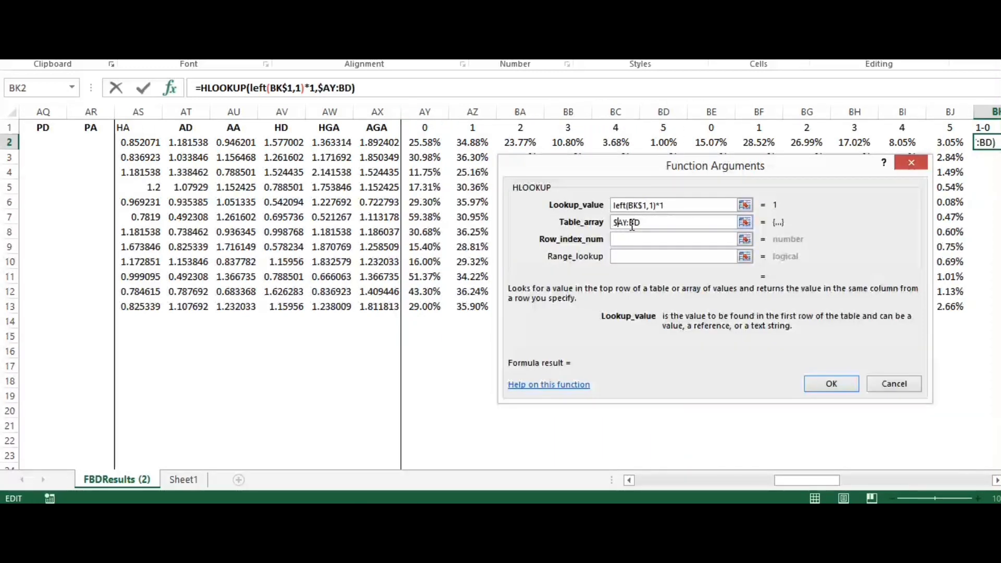
key("Right")
key("Right")
key("Right")
type("$")
- Complete the BK2 HLOOKUP with row index $AH2 and range lookup false, and check it against AZ2
left_click(641, 243)
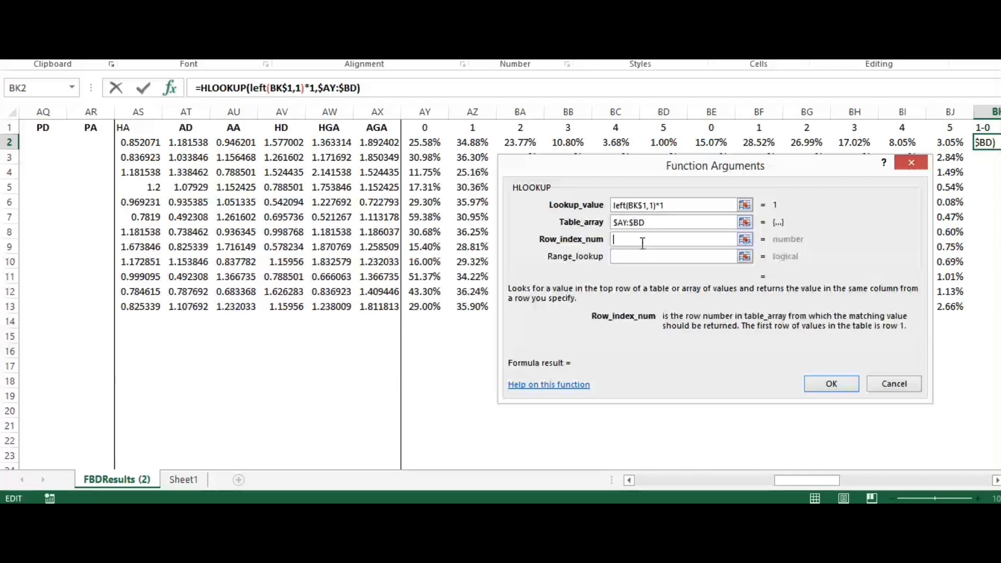
left_click_drag(808, 480, 785, 479)
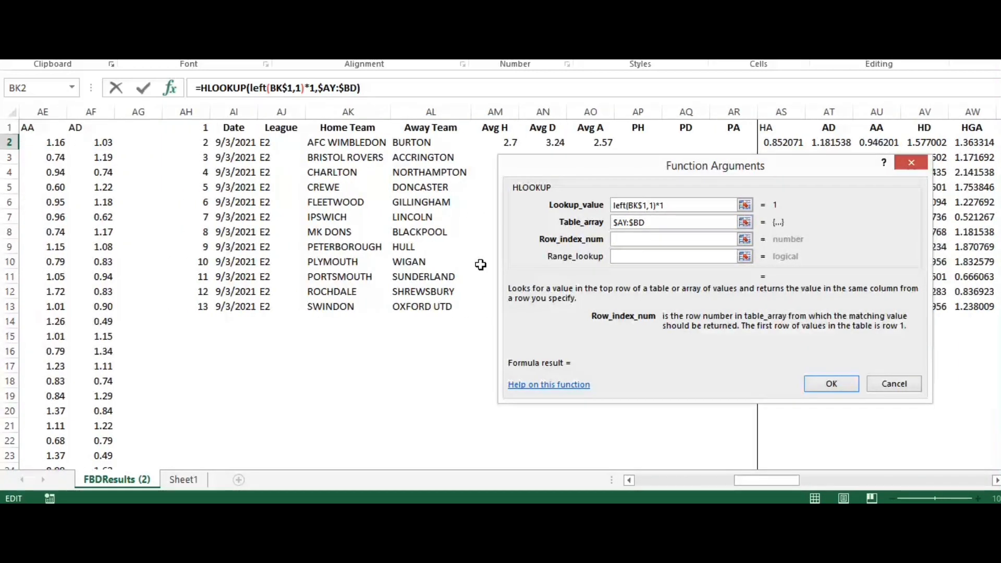
left_click(205, 147)
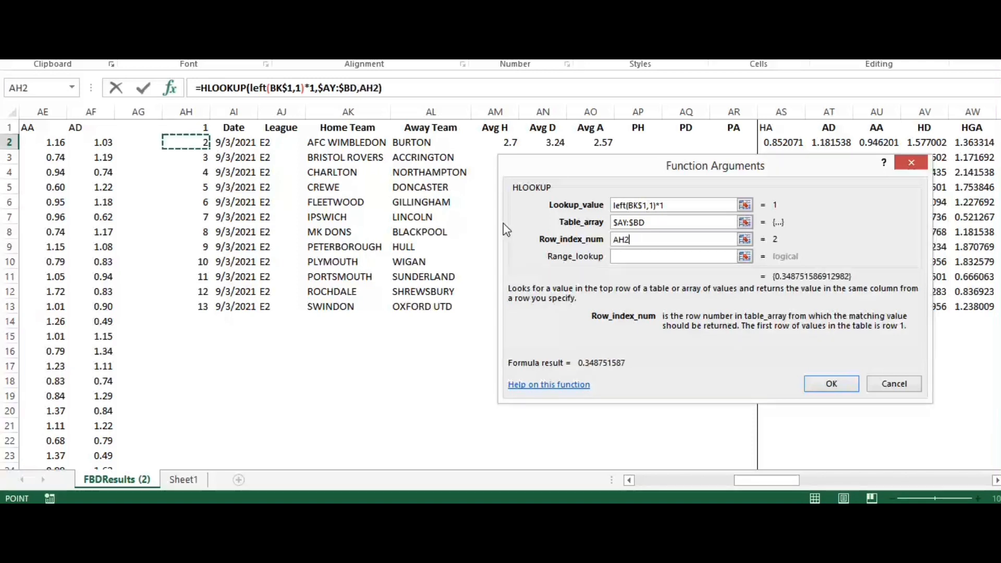
left_click(615, 241)
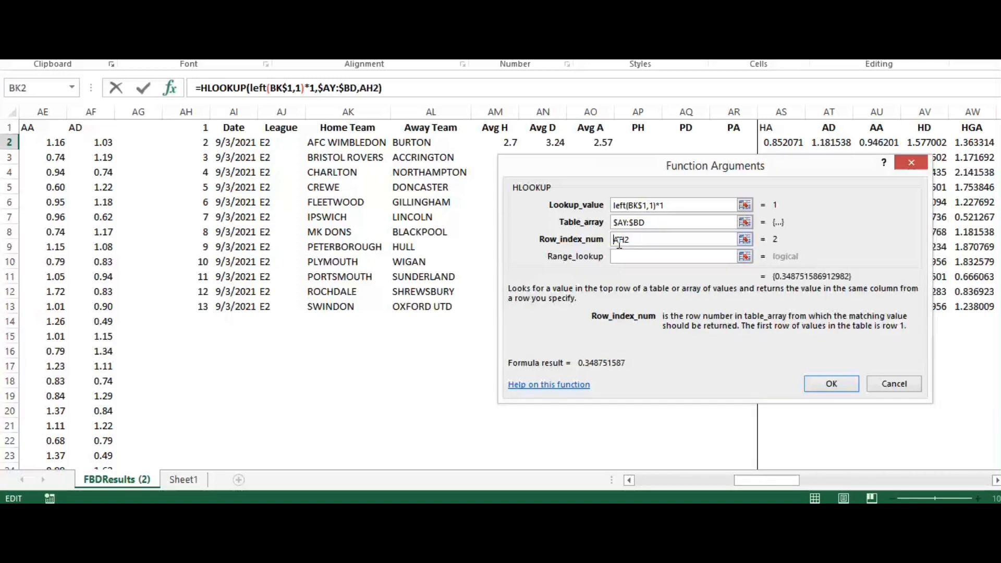
type("$")
left_click(639, 257)
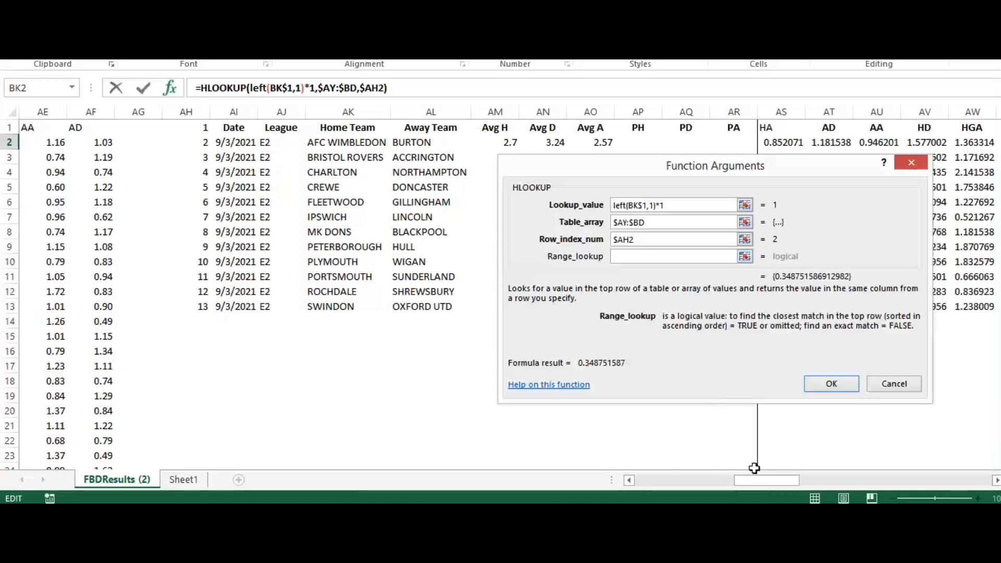
type("false")
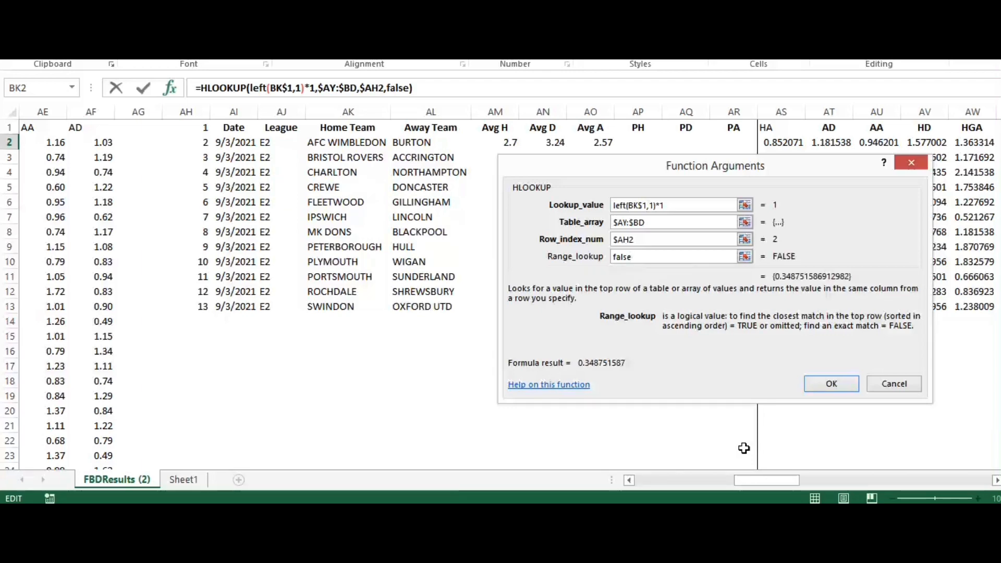
left_click(828, 384)
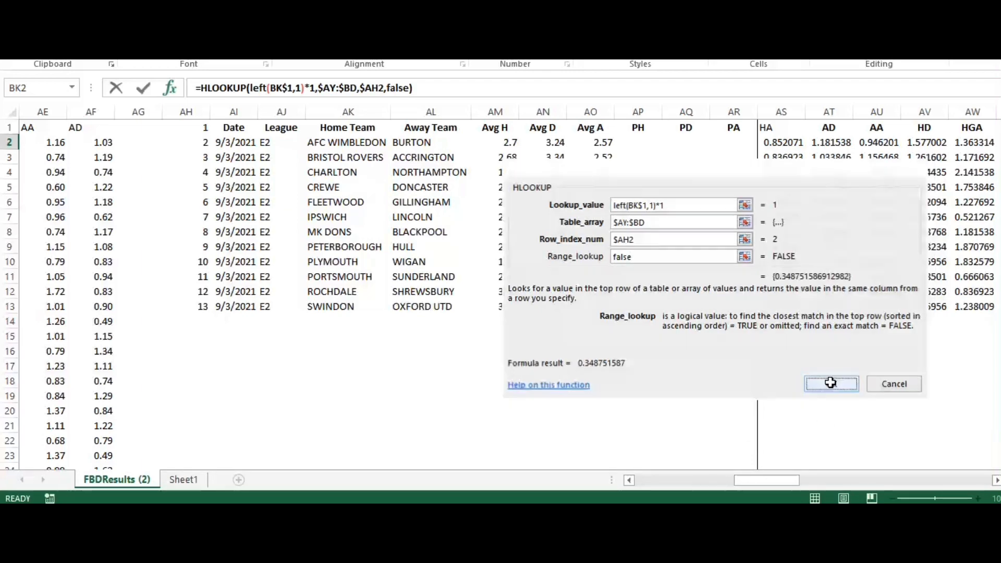
left_click_drag(815, 485, 823, 484)
left_click(326, 146)
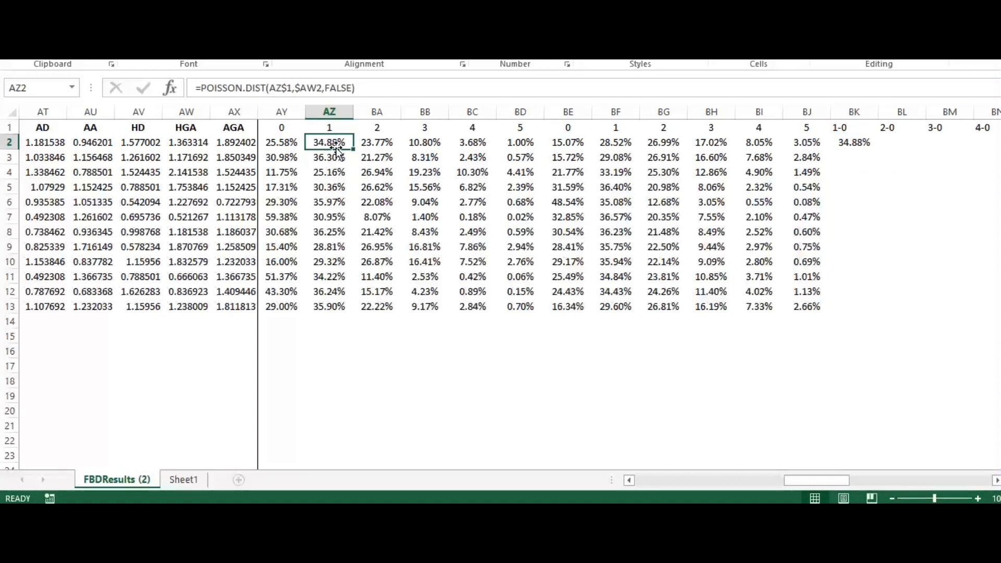
- Multiply the BK2 formula by a second HLOOKUP that uses right(BK1,1)*1 as its lookup value
left_click(853, 147)
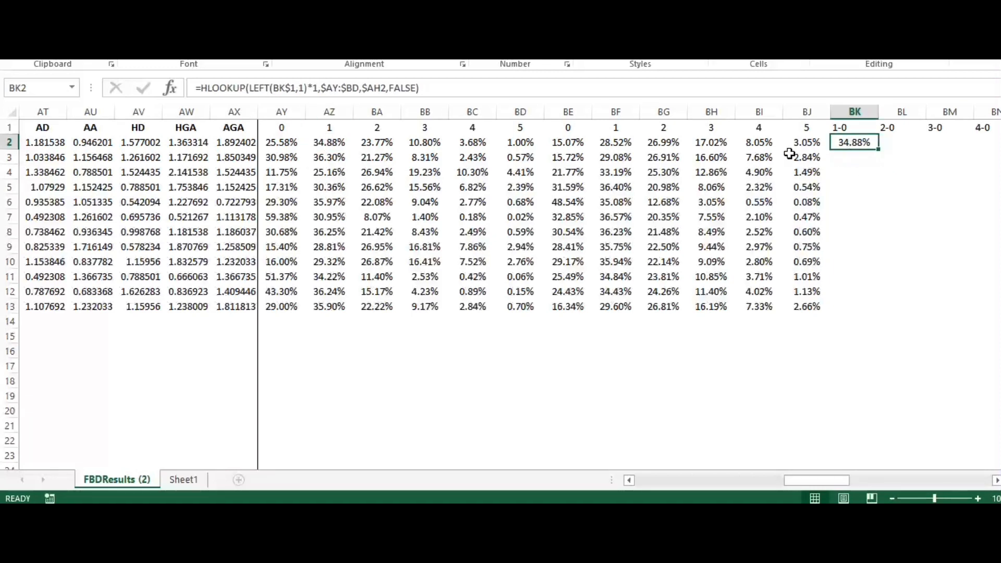
left_click(466, 88)
type("8")
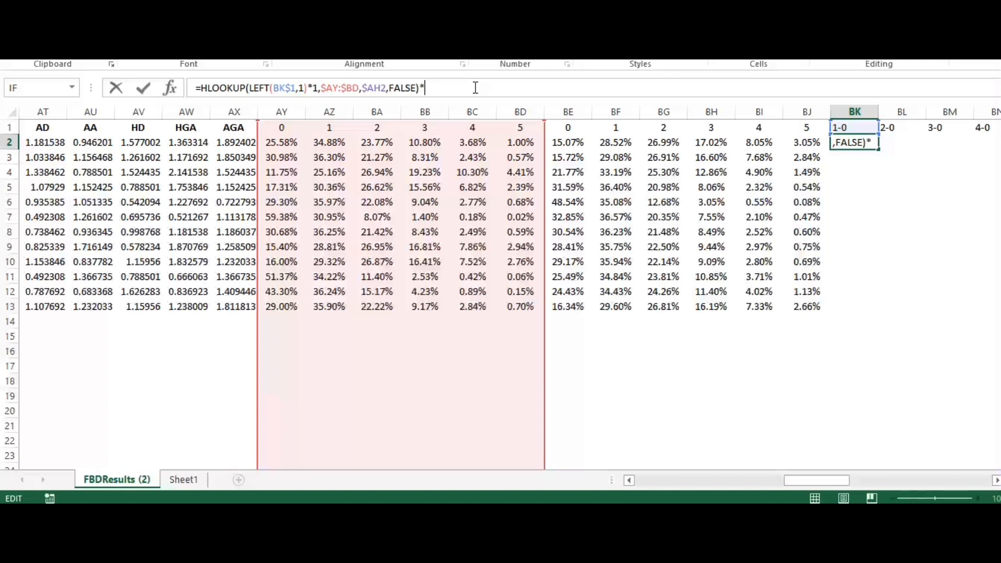
type("hlook")
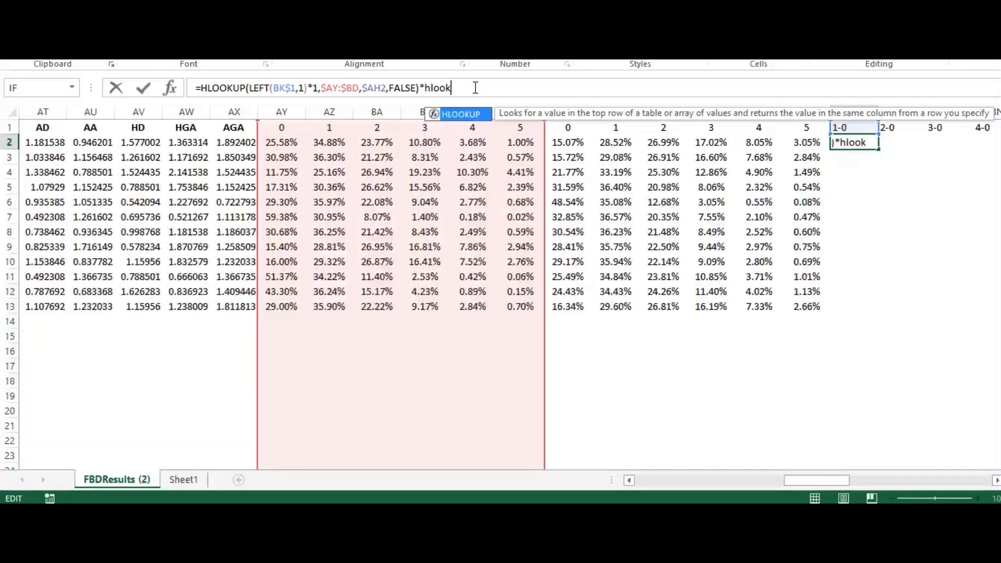
type("up(")
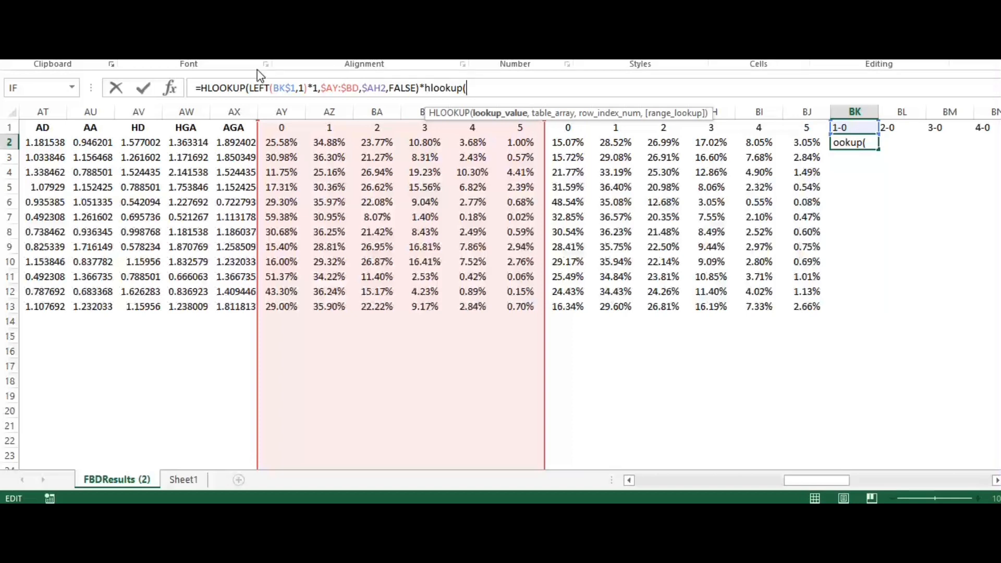
left_click(172, 90)
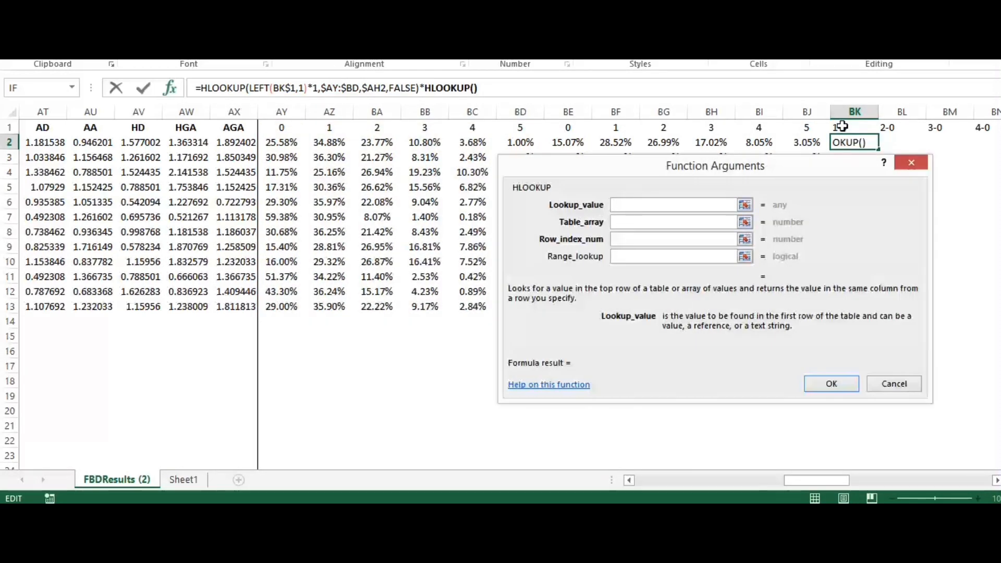
type("right(")
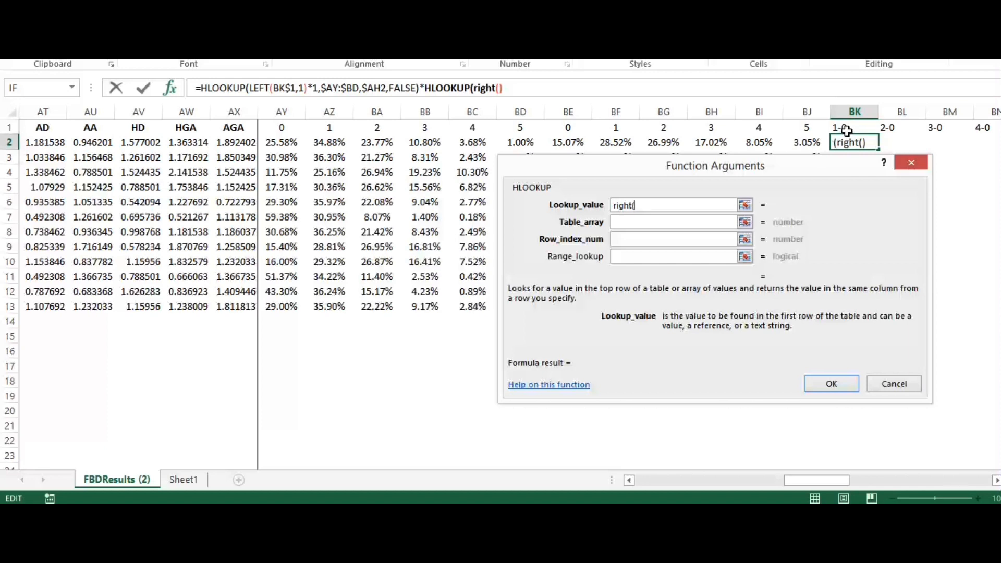
left_click(845, 131)
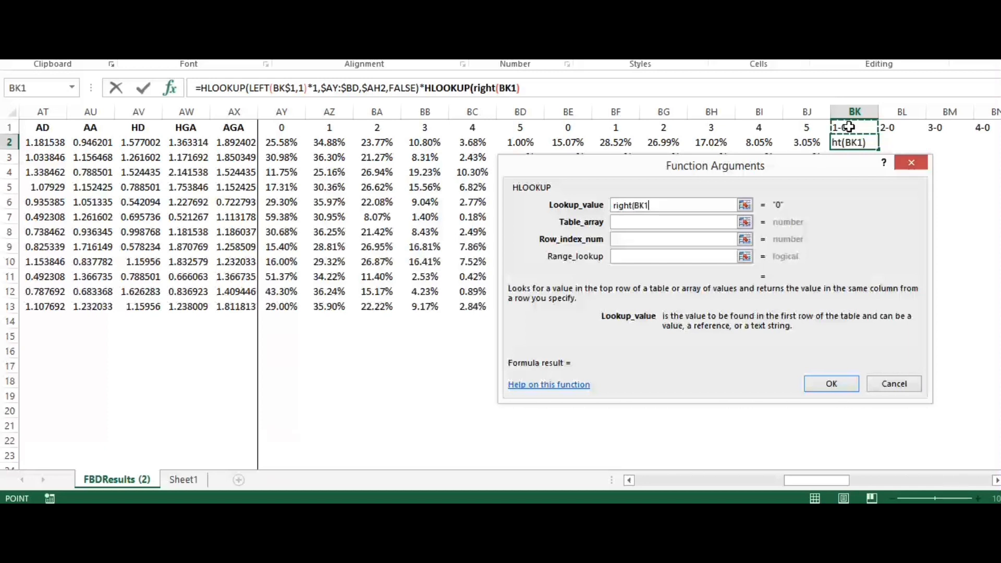
type(",1)*1")
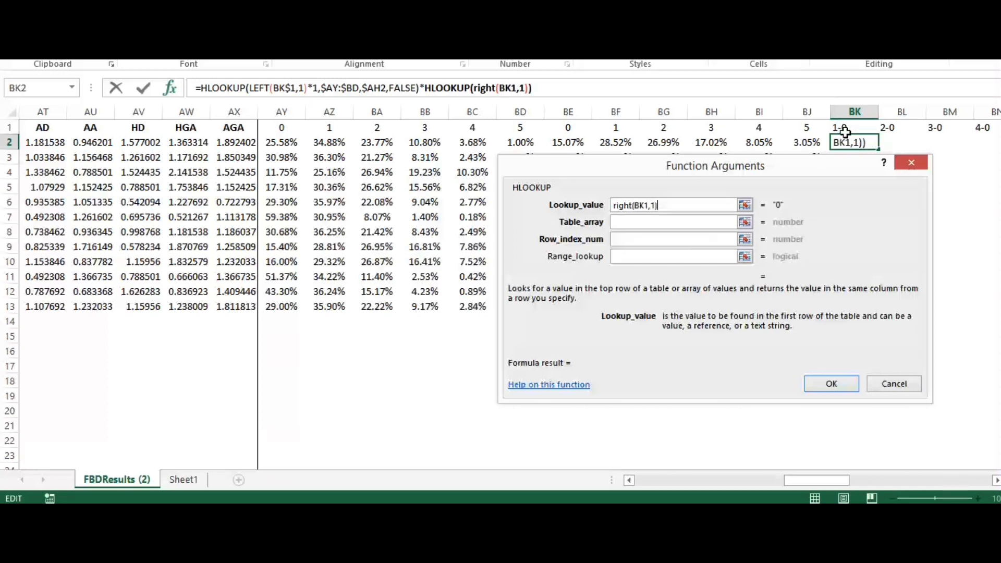
key("Tab")
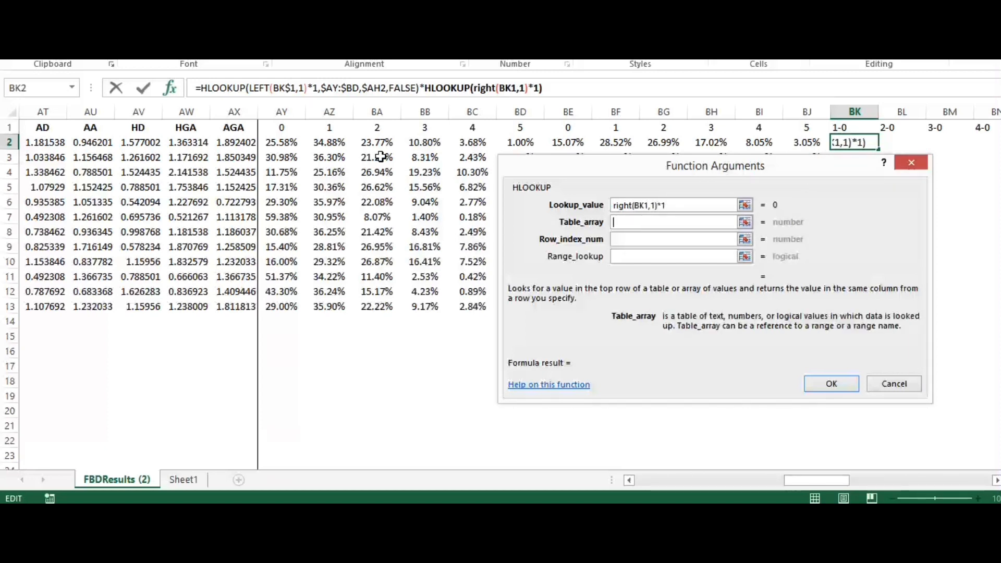
- Set the second HLOOKUP's table array to the away-goal probability columns with locked references, $BE:$BJ
left_click_drag(617, 177, 520, 236)
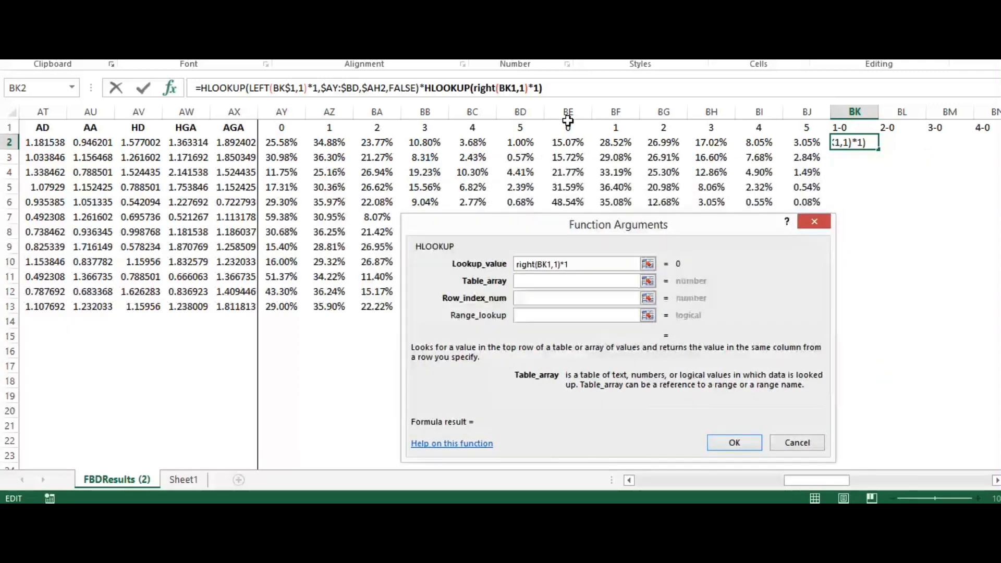
left_click_drag(568, 112, 797, 119)
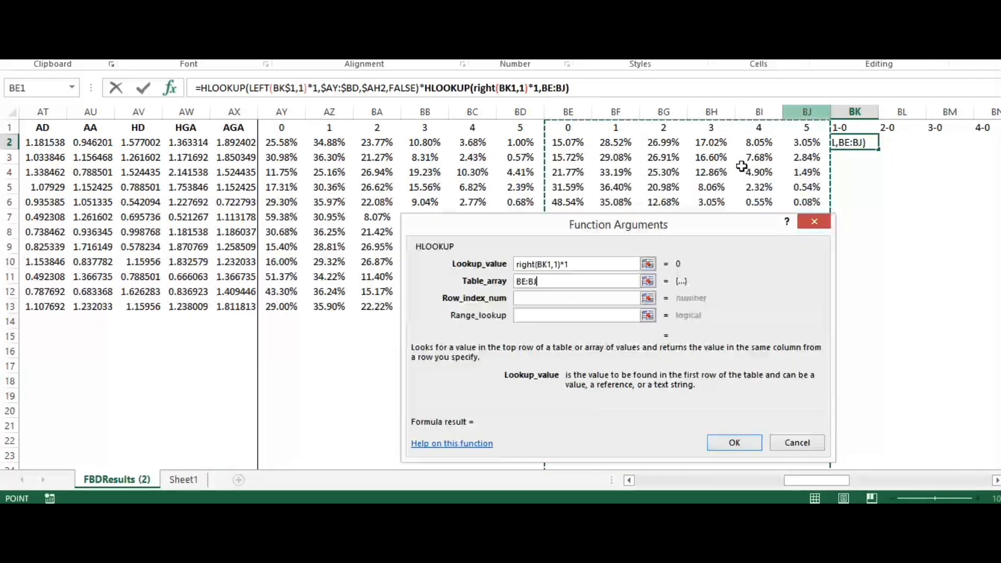
type("$")
left_click(532, 282)
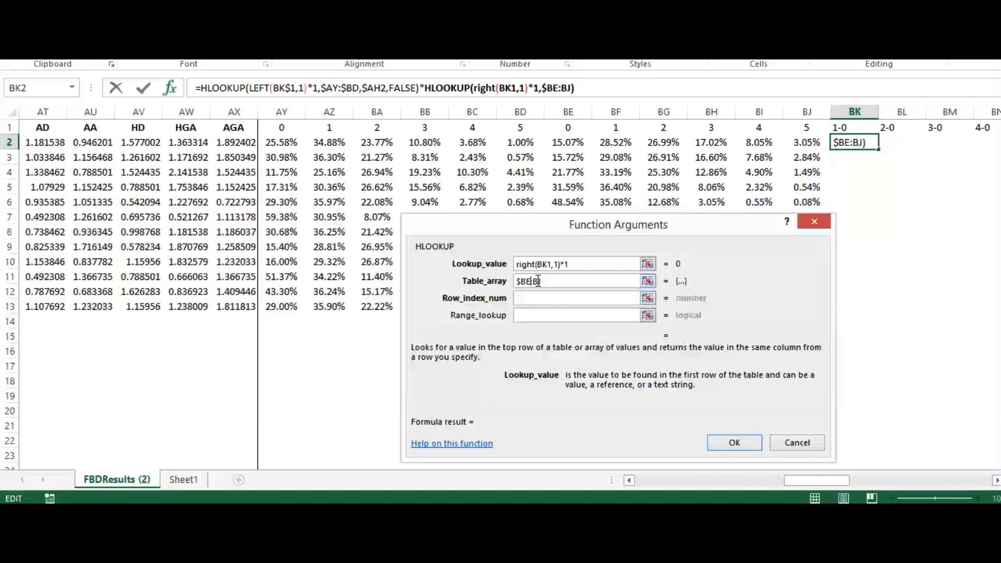
type("$")
- Complete the second HLOOKUP in BK2 with row index $AH2 and range lookup false
left_click(546, 298)
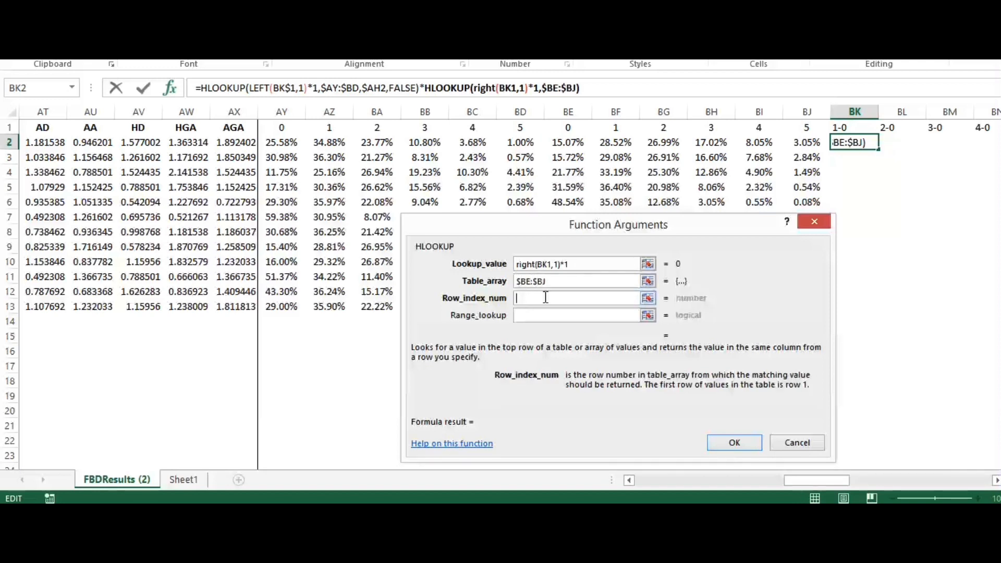
left_click_drag(845, 482, 748, 479)
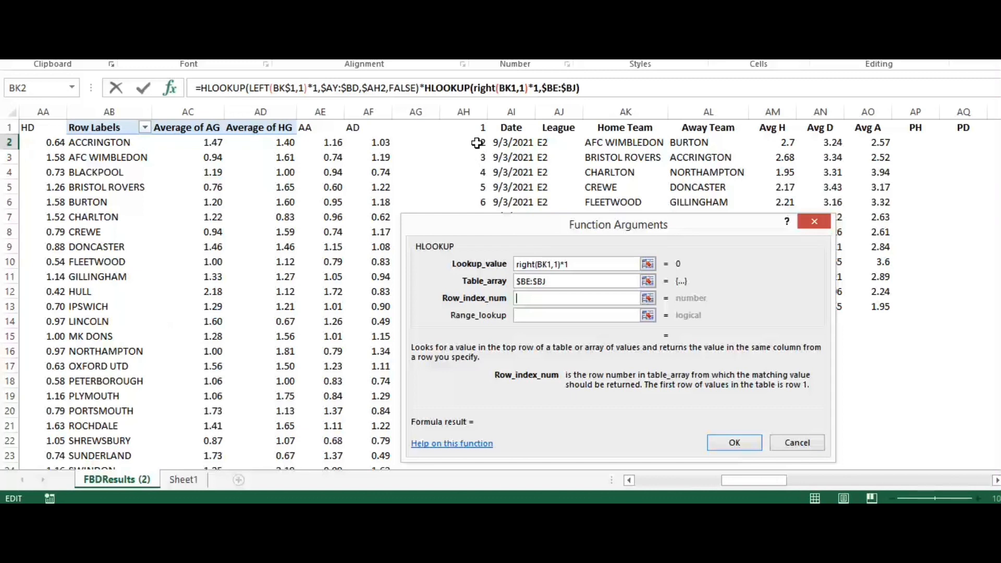
left_click(476, 143)
left_click(519, 299)
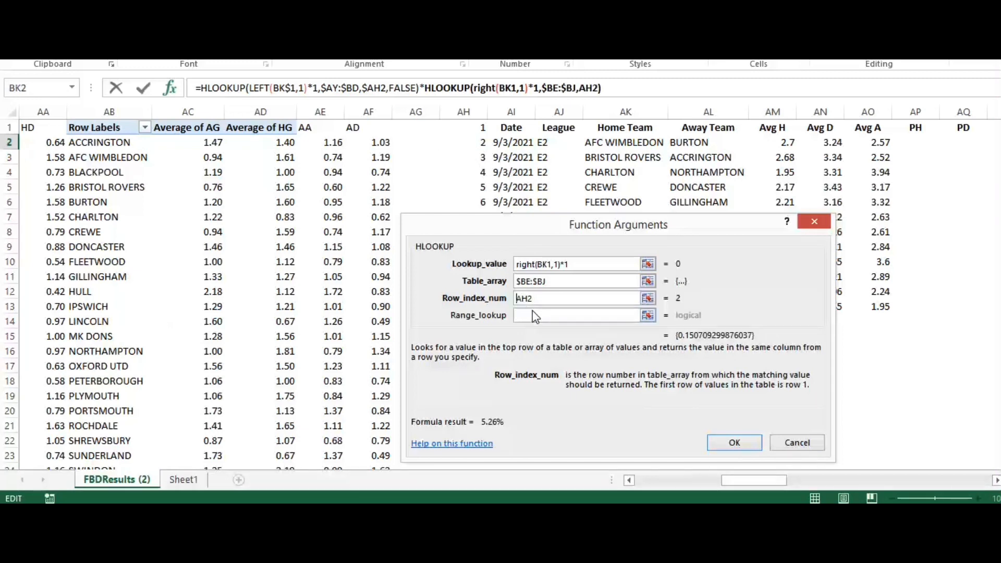
type("$")
left_click(536, 317)
type("fals")
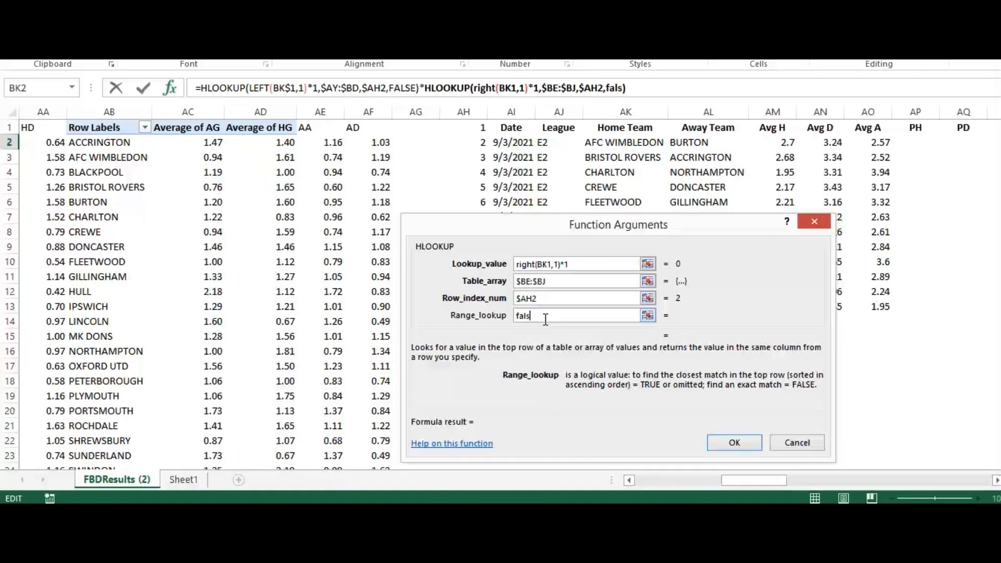
type("e")
left_click(730, 442)
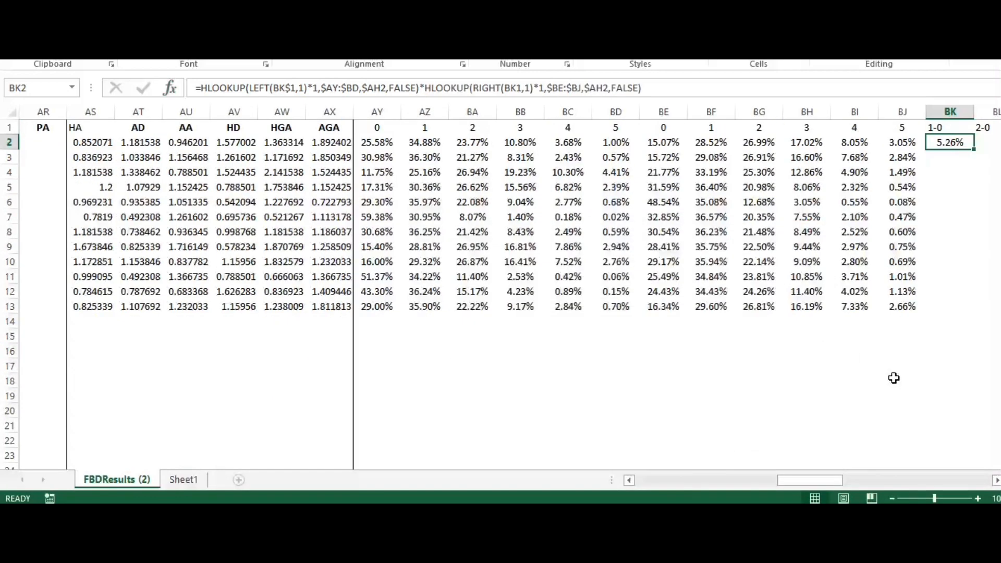
- Fill the BK2 formula down to BK13 and check the header references in BK2 and BK3
left_click_drag(821, 477, 855, 477)
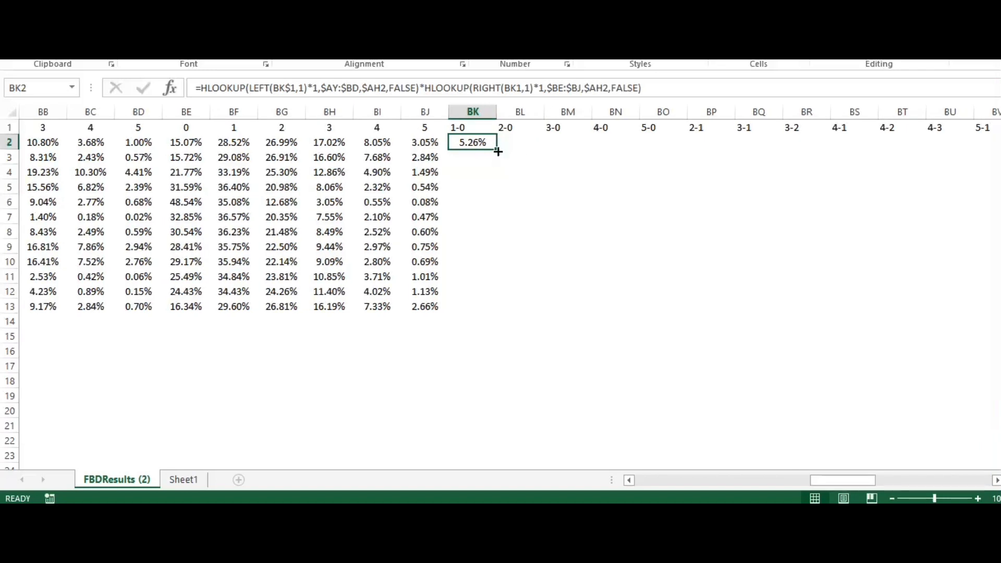
left_click_drag(497, 151, 493, 309)
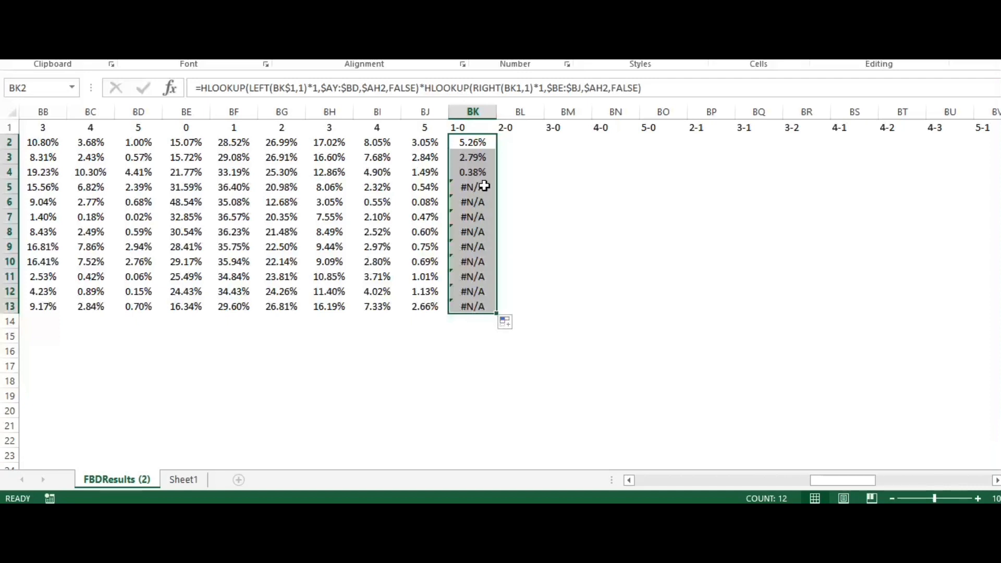
left_click(485, 146)
left_click(475, 157)
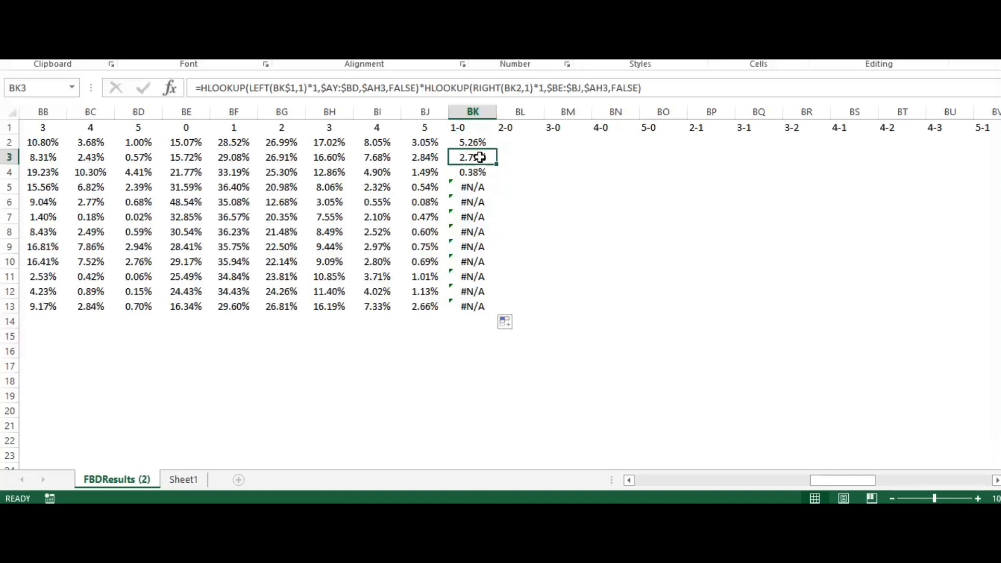
left_click(471, 131)
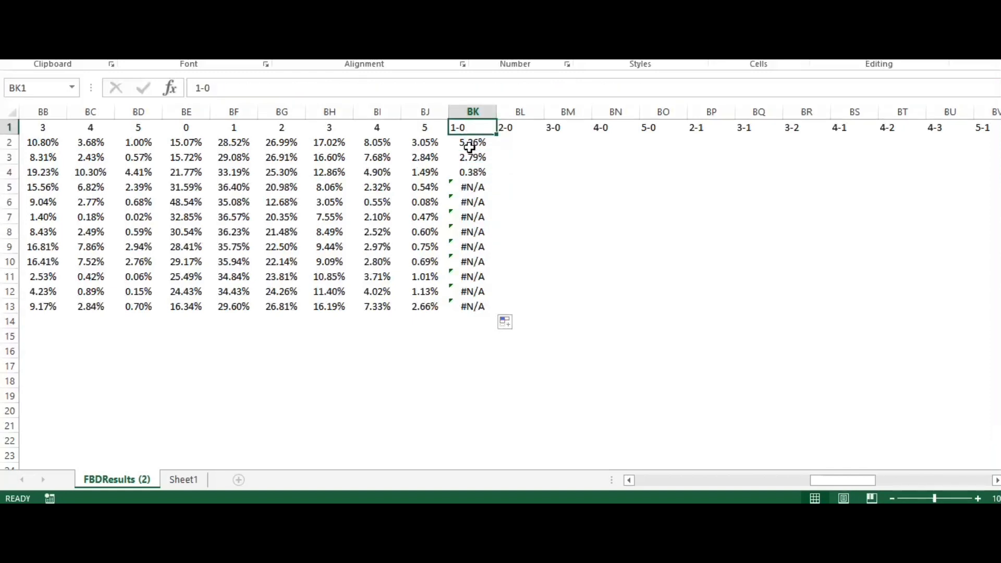
left_click(473, 147)
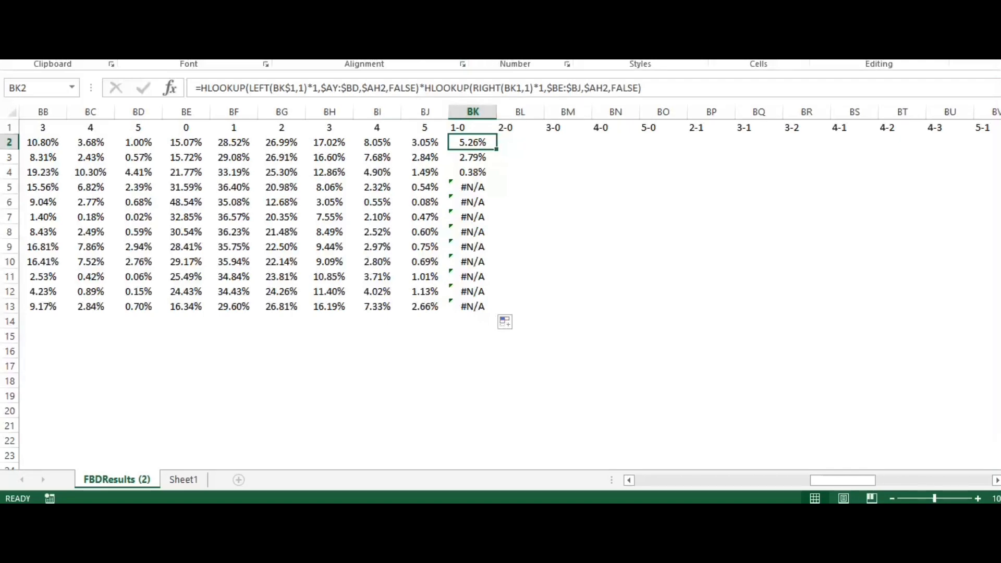
- Lock the header row in BK2's RIGHT reference as BK$1 and refill the formula down to BK13
scroll(500, 291, "left", 4)
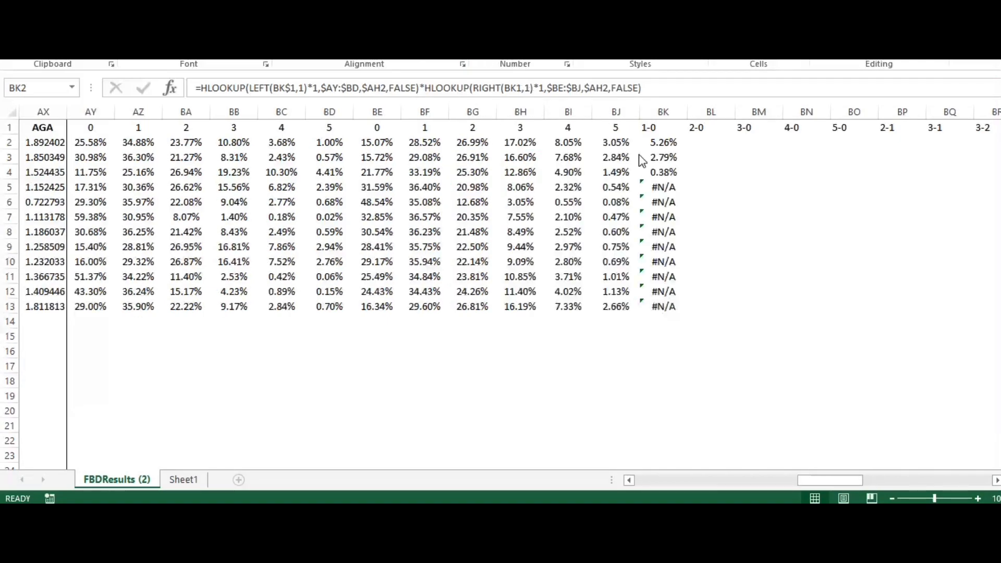
left_click(663, 145)
left_click(518, 88)
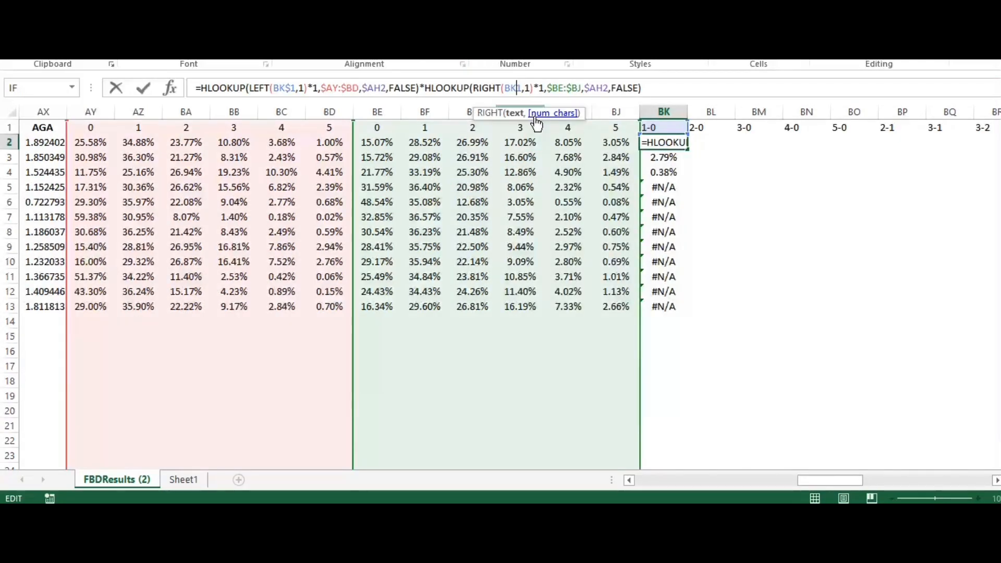
type("$")
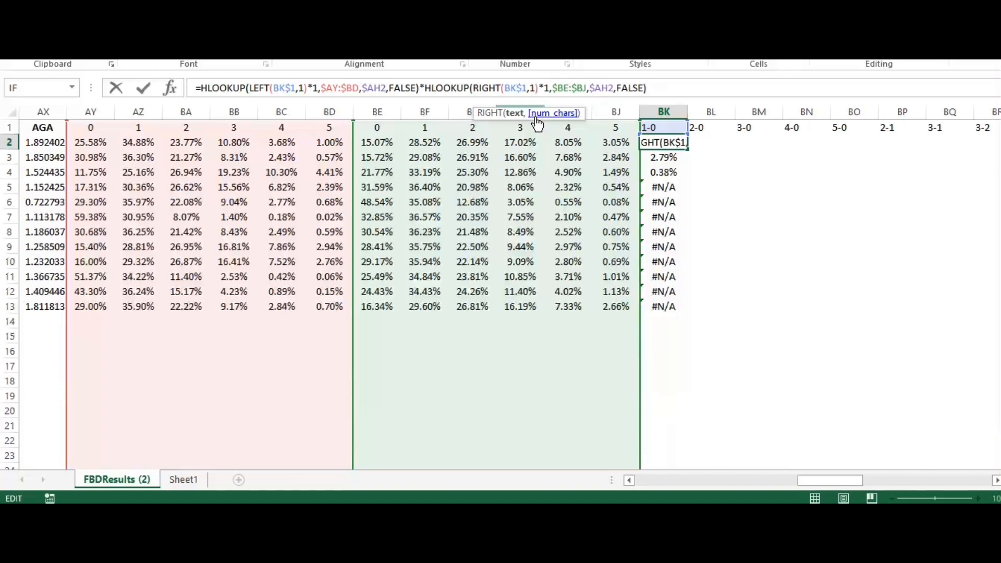
key("Return")
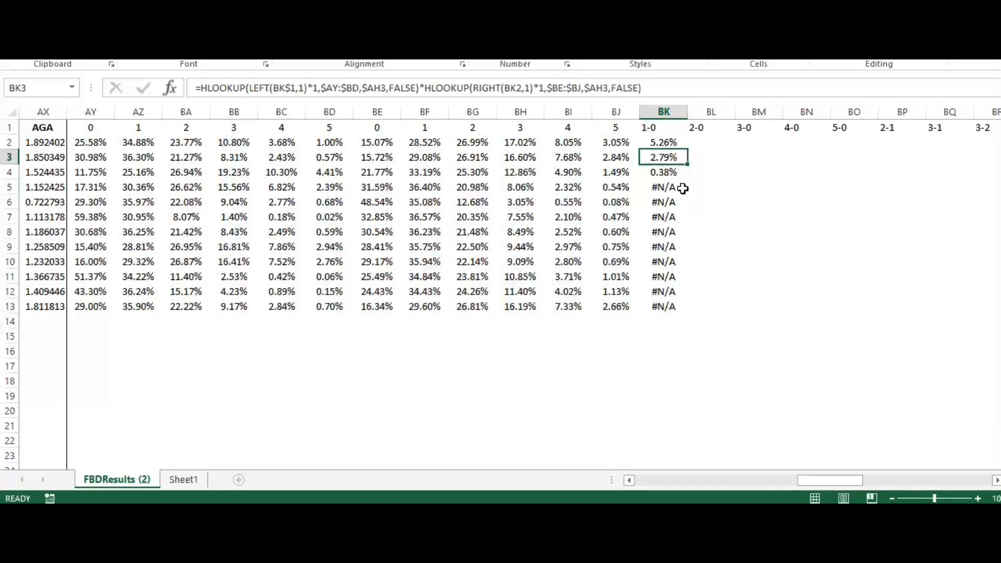
left_click(674, 143)
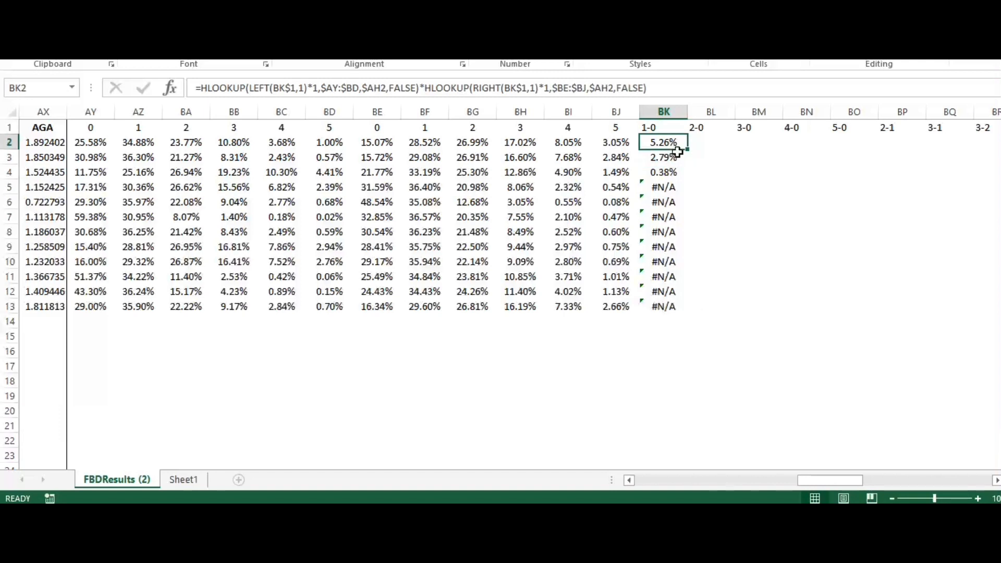
left_click_drag(687, 152, 680, 311)
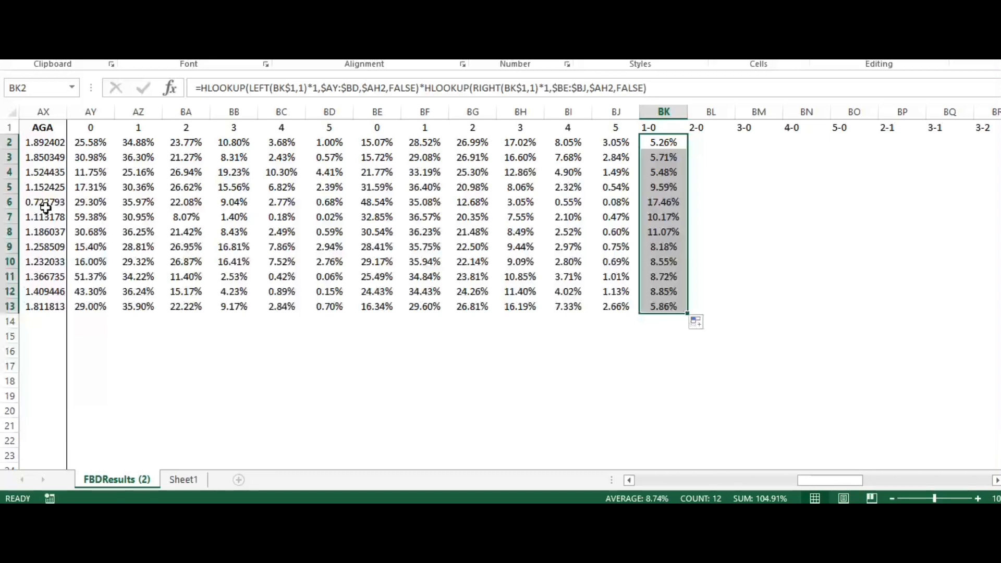
- Highlight row 6 and examine its goal probabilities alongside its 1-0 score probability
left_click(9, 203)
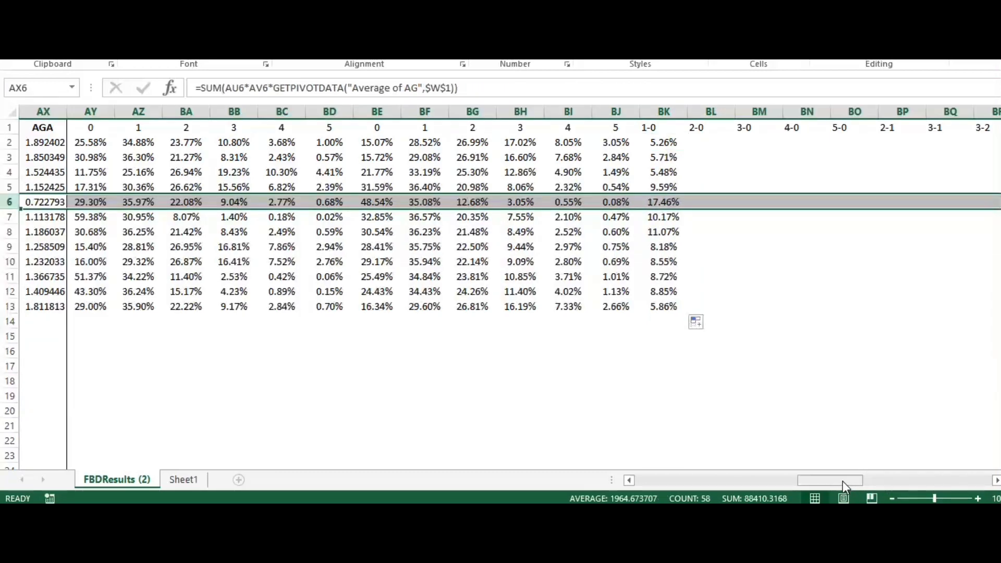
mouse_move(837, 479)
left_mouse_down()
mouse_move(744, 482)
mouse_move(840, 477)
left_mouse_up()
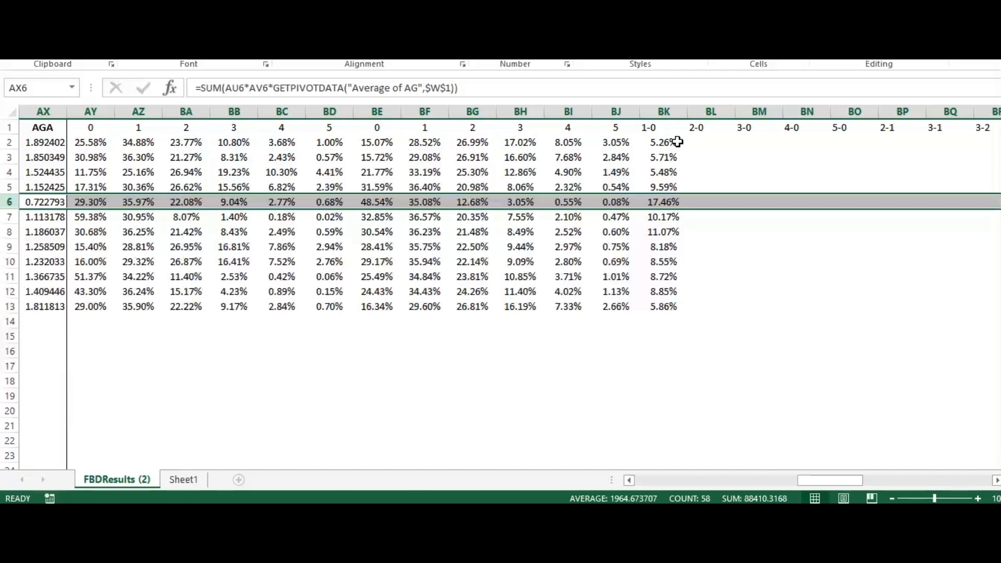
left_click_drag(844, 478, 838, 475)
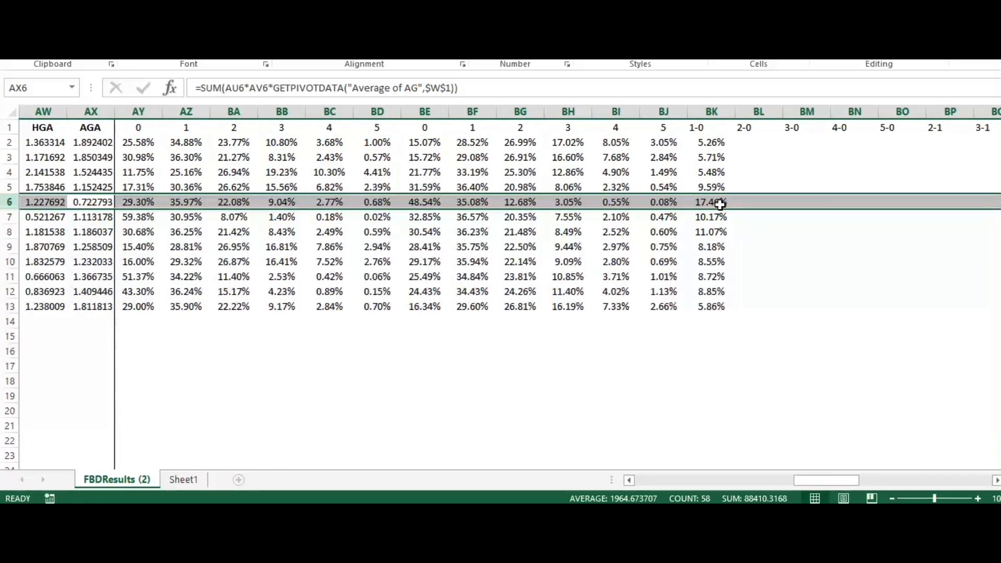
- Fill the BK2:BK13 formulas across all scoreline columns to the 4-5 header in column CT
left_click(709, 112)
left_click_drag(711, 142, 908, 298)
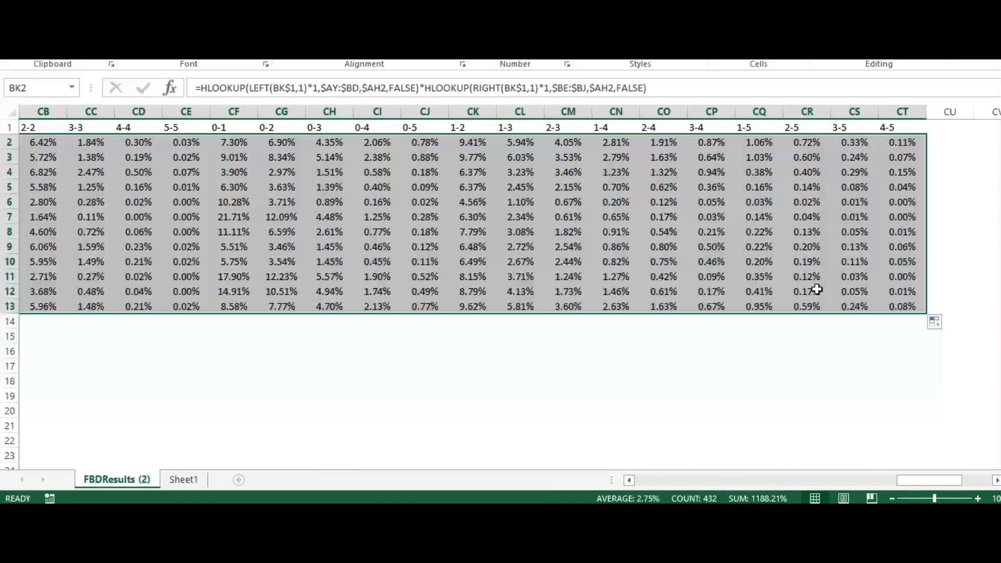
- Add a left border to column BK to separate the correct scores from the goal probabilities
left_click_drag(911, 486, 839, 487)
left_click(280, 110)
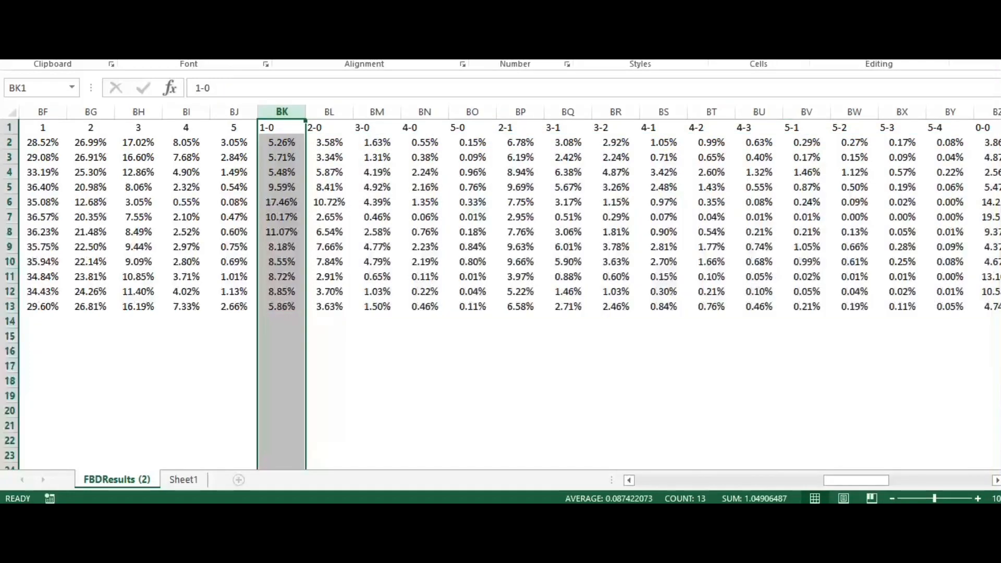
left_click(206, 46)
left_click(243, 112)
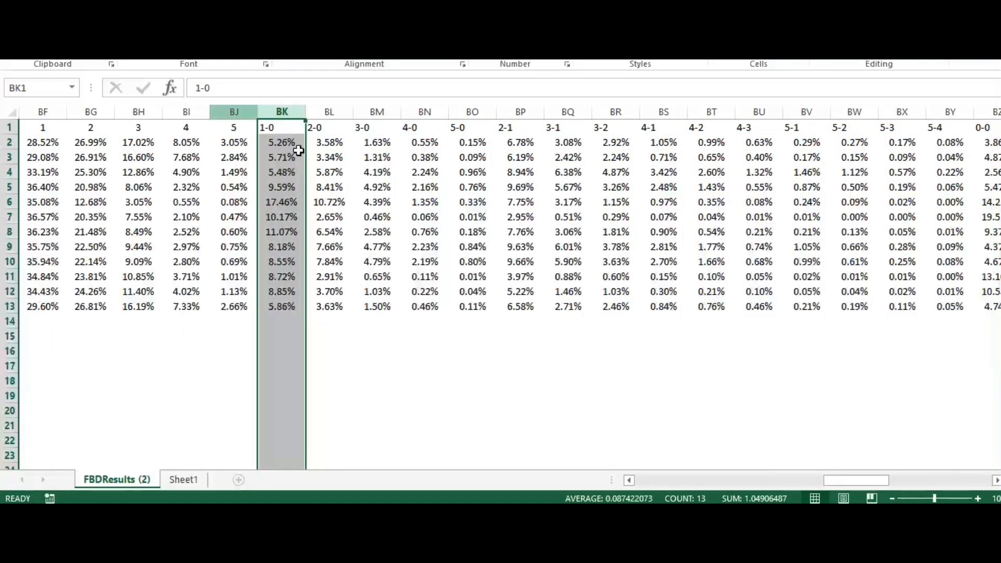
left_click(412, 206)
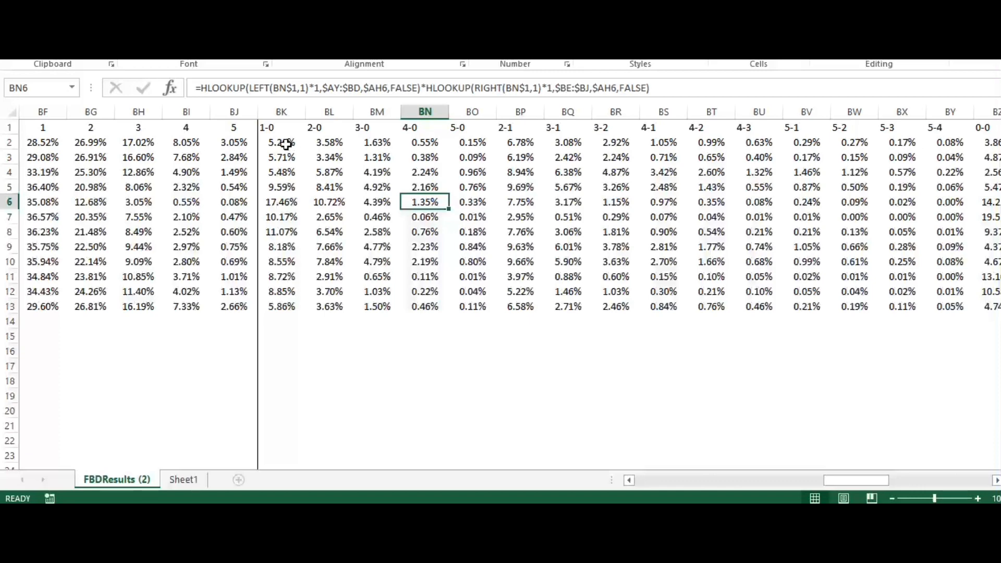
- Highlight the row 2 correct-score probabilities BK2:CT2 and examine their total, along with the match's odds and goal probabilities
left_click_drag(281, 144, 910, 145)
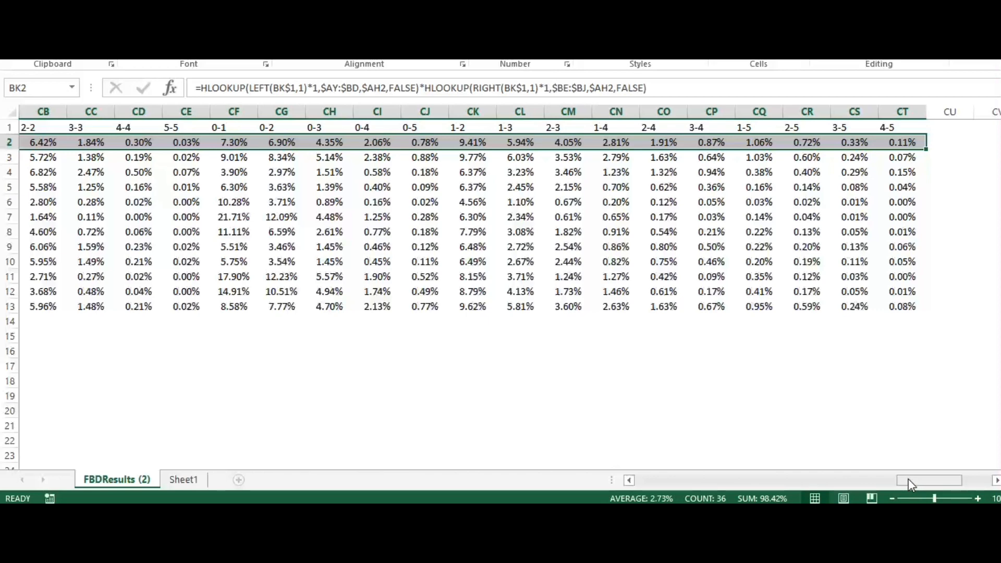
mouse_move(908, 480)
left_mouse_down()
mouse_move(845, 479)
mouse_move(910, 474)
mouse_move(899, 477)
left_mouse_up()
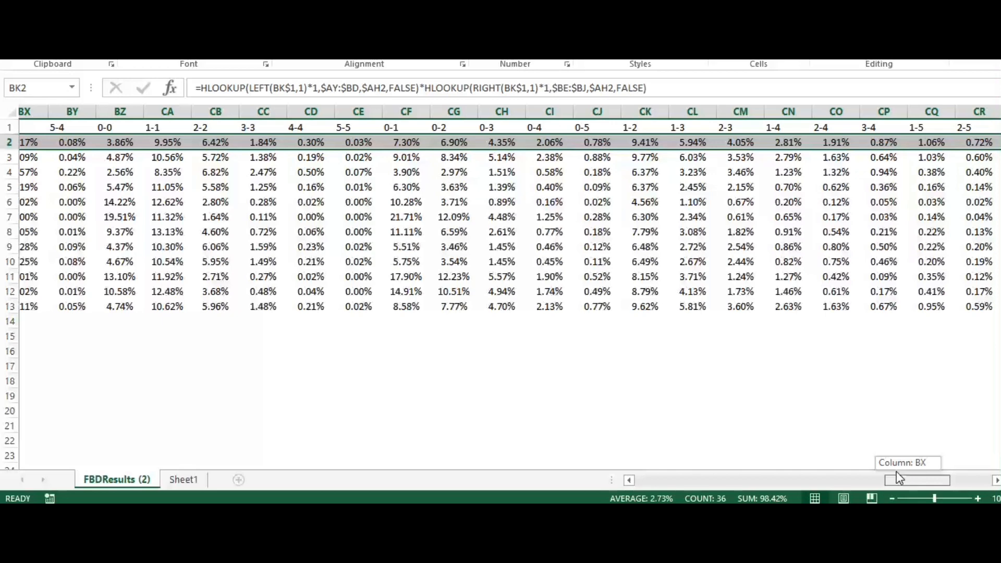
left_click_drag(896, 473, 760, 477)
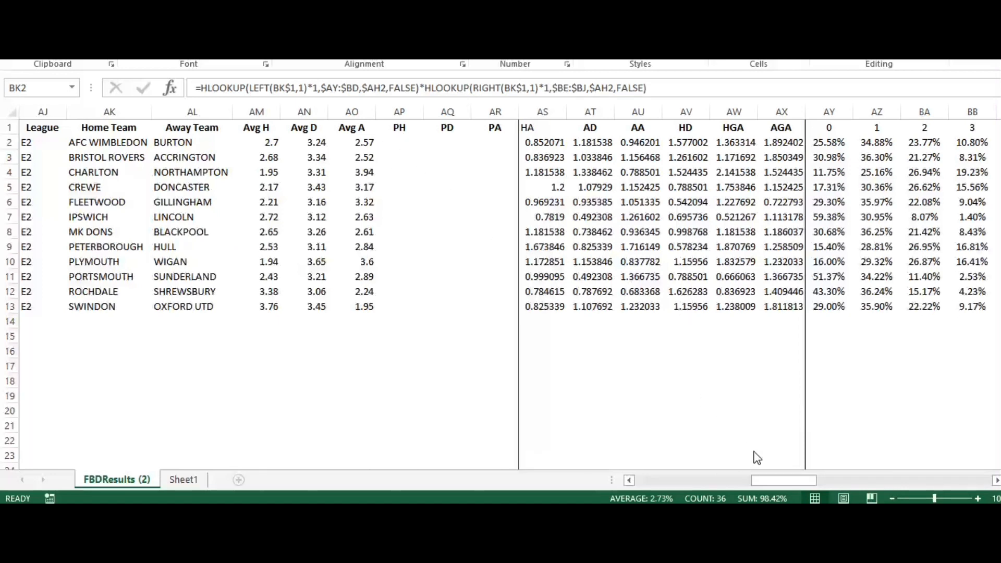
- Add the headers HW, D and AW in CU1:CW1 after the 4-5 scoreline column
left_click_drag(770, 480, 983, 486)
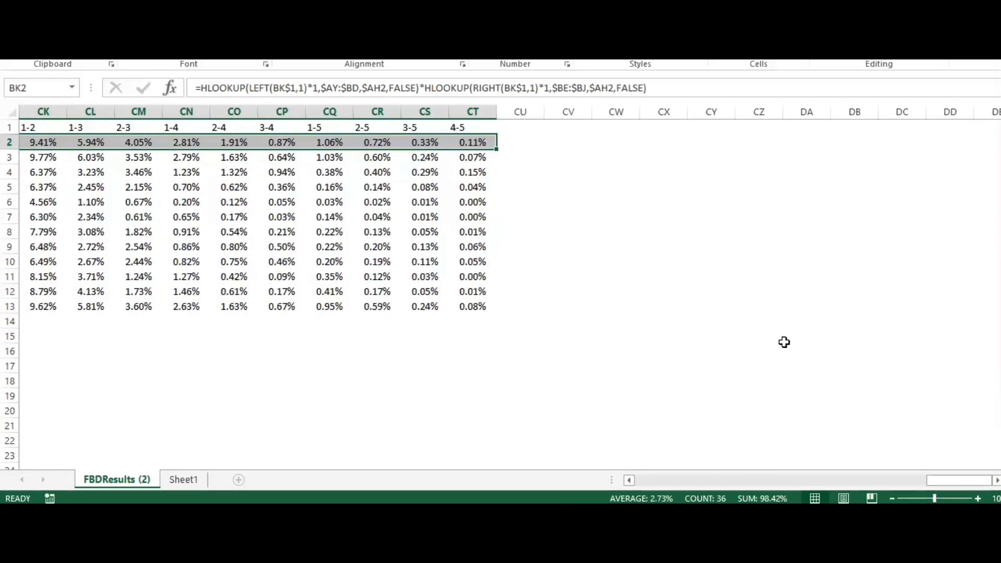
left_click(527, 125)
type("HW")
key("Tab")
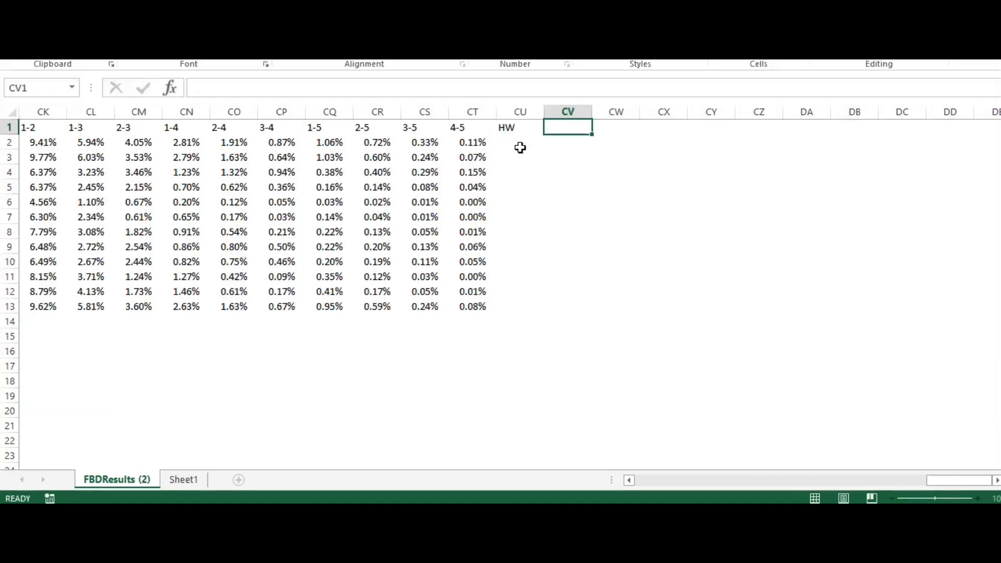
type("D")
key("Tab")
type("A")
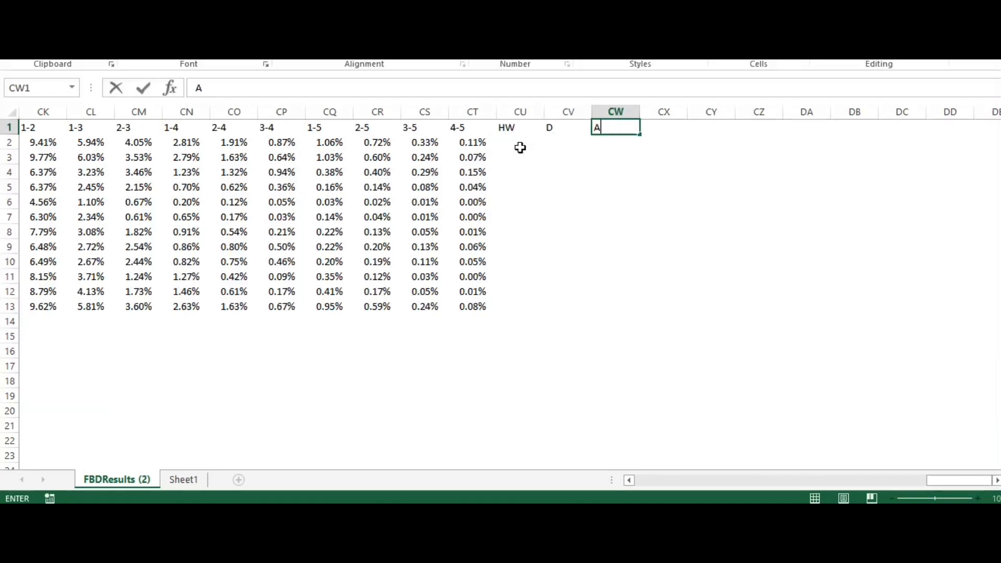
- Calculate the first match's home-win probability in CU2 with =SUM(BK2:BY2), covering scorelines 1-0 to 5-4
left_click(520, 146)
type("=")
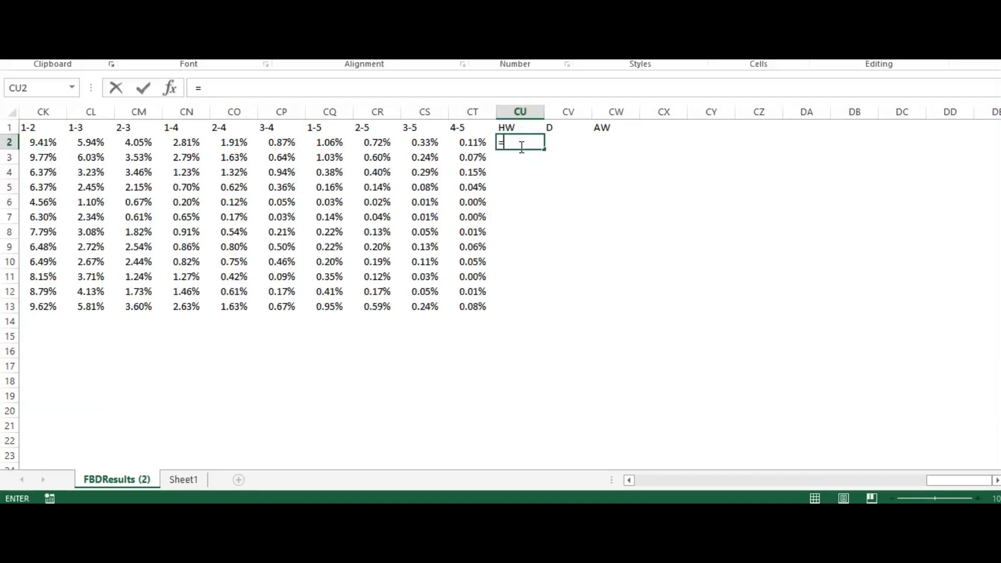
type("sum(")
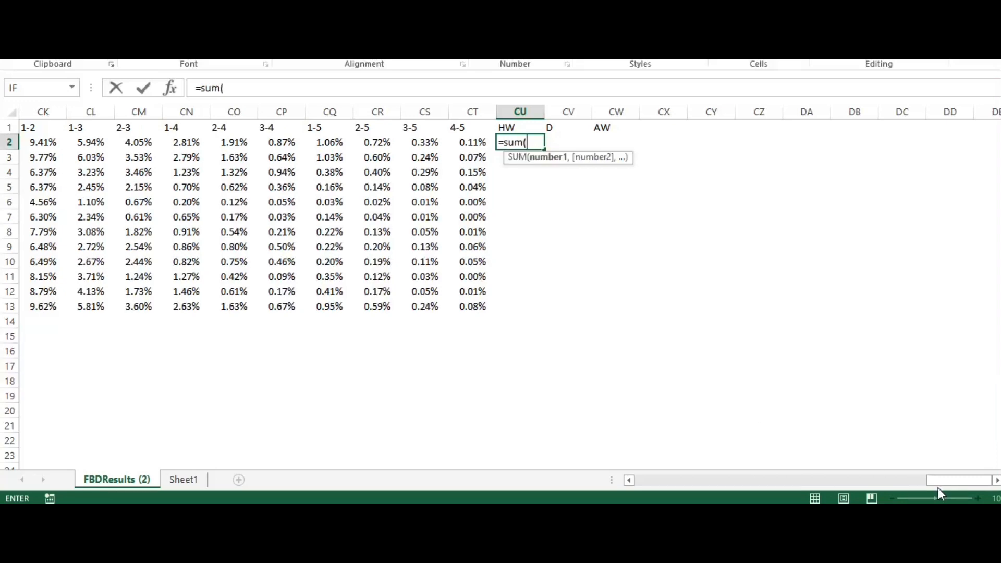
left_click_drag(954, 485, 858, 498)
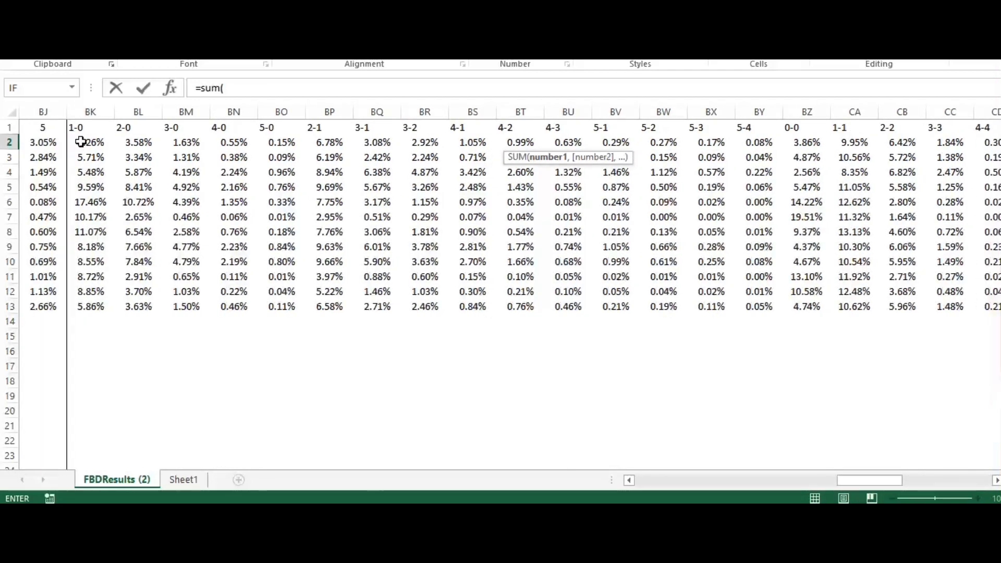
left_click_drag(79, 142, 738, 152)
type(")")
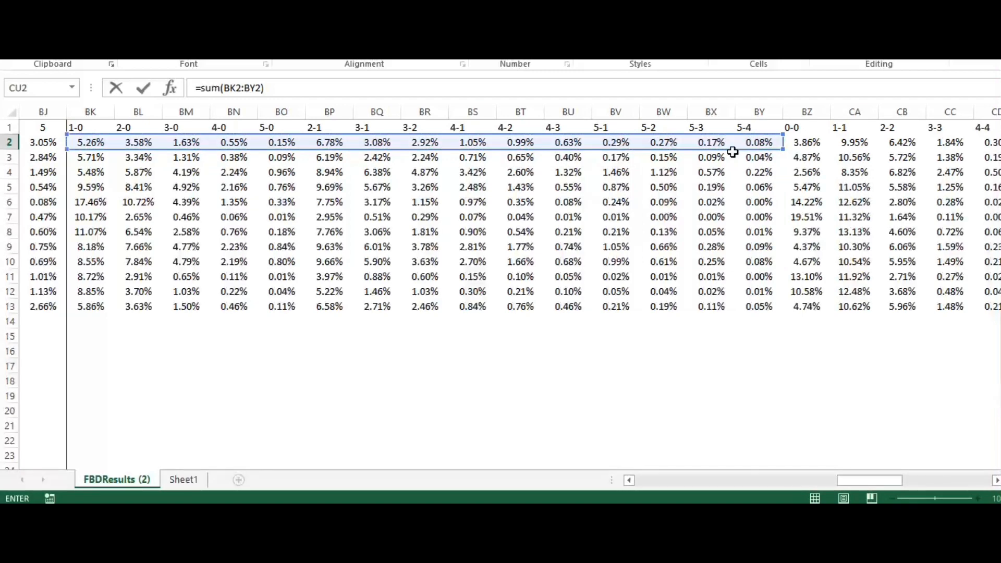
key("Return")
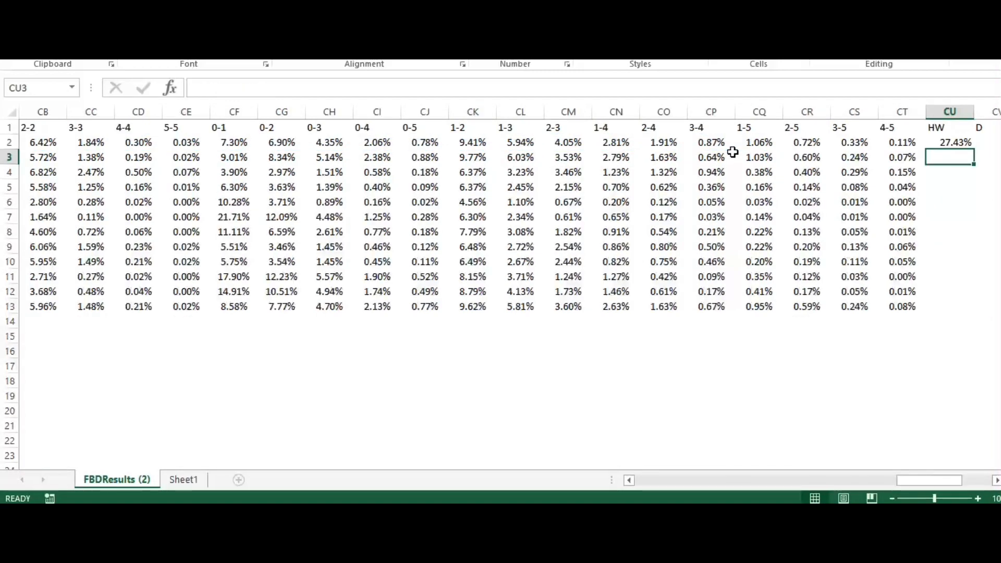
- Calculate the first match's draw probability in CV2 with =SUM(BZ2:CE2), covering scorelines 0-0 to 5-5
left_click(982, 136)
type("=sum")
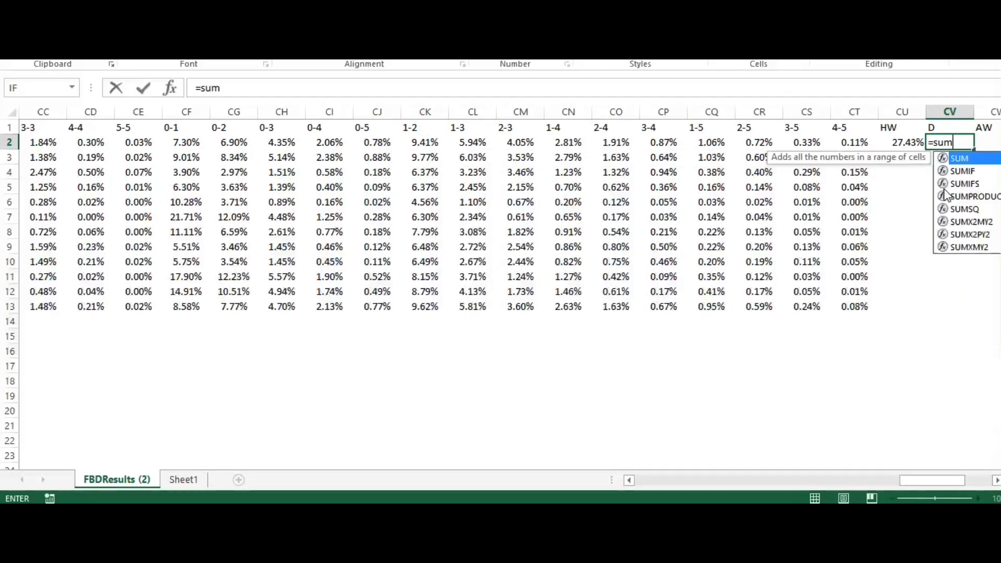
type("(")
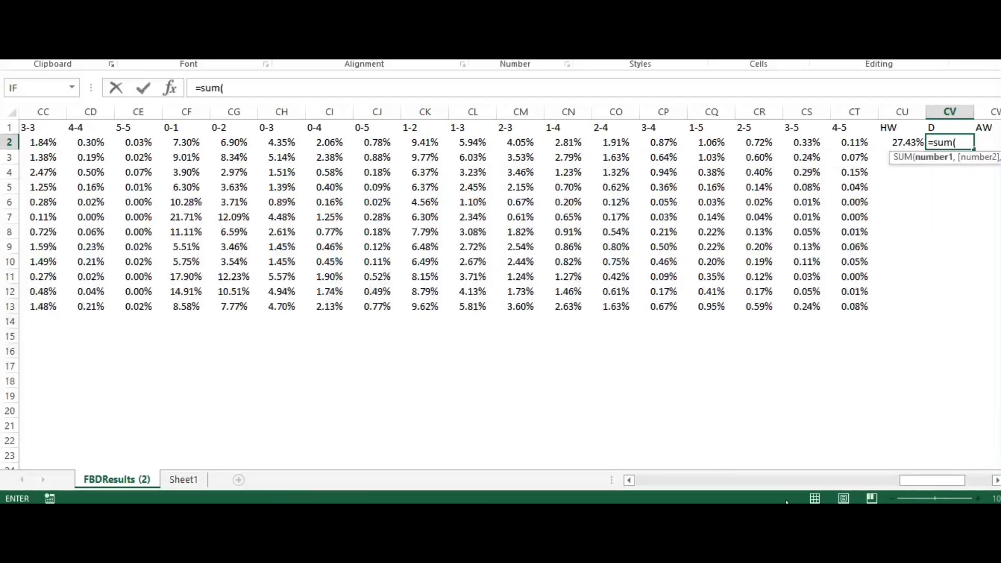
left_click_drag(916, 484, 889, 484)
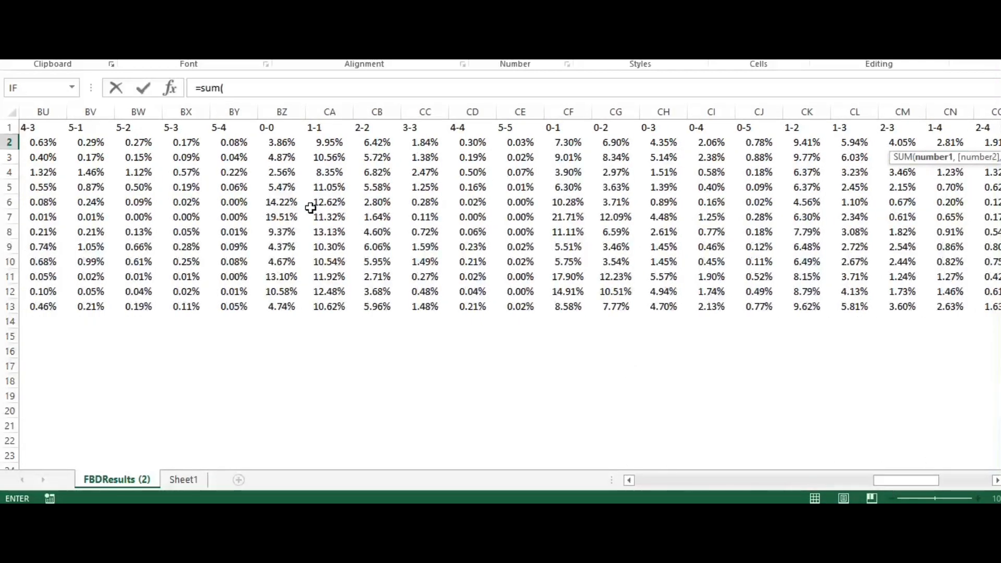
left_click_drag(276, 145, 502, 144)
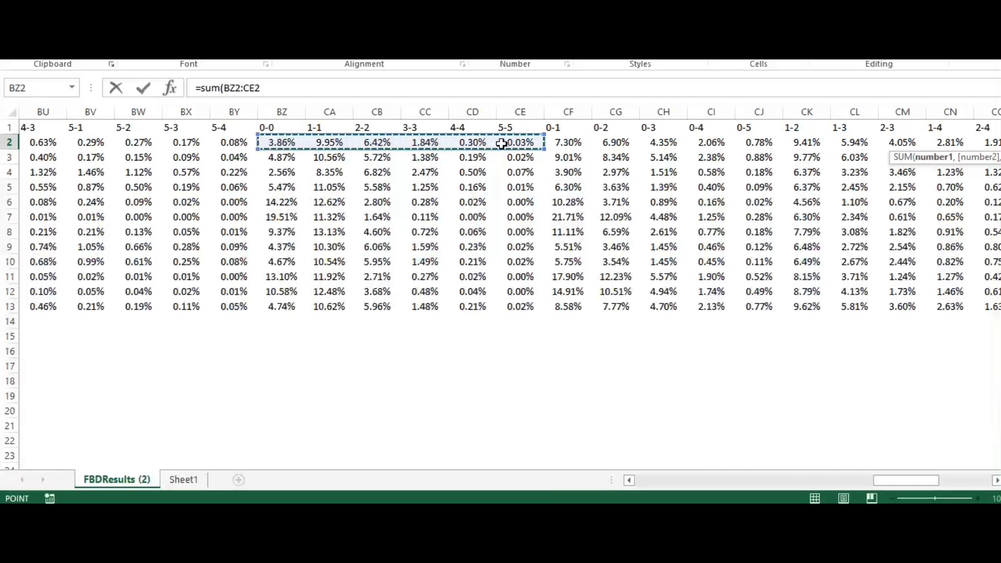
type(")")
key("Return")
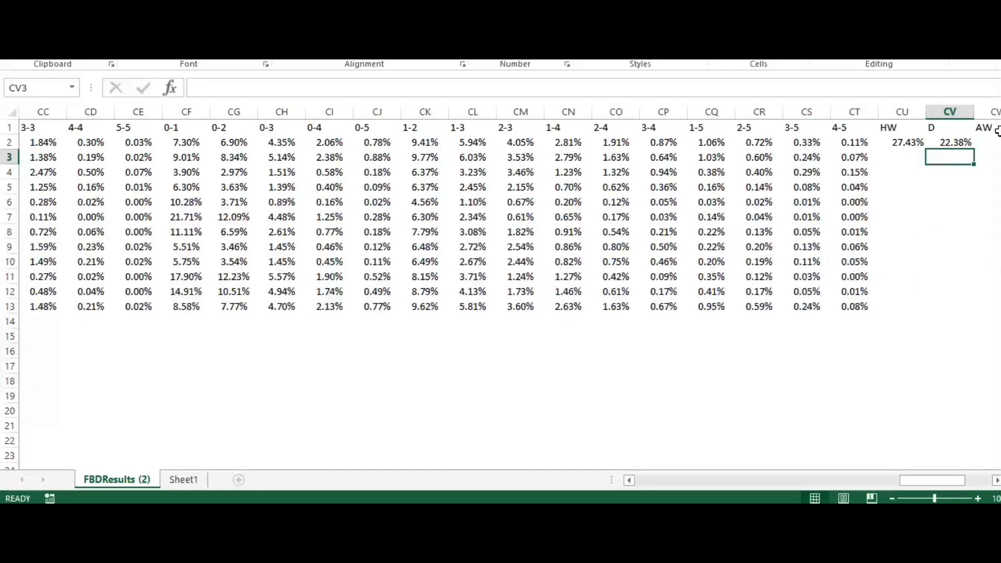
- Enter =SUM(CF2:CT2) in CW2 for the away-win probability, and fill the CU2:CW2 formulas down to row 13
left_click(987, 141)
type("=sum(")
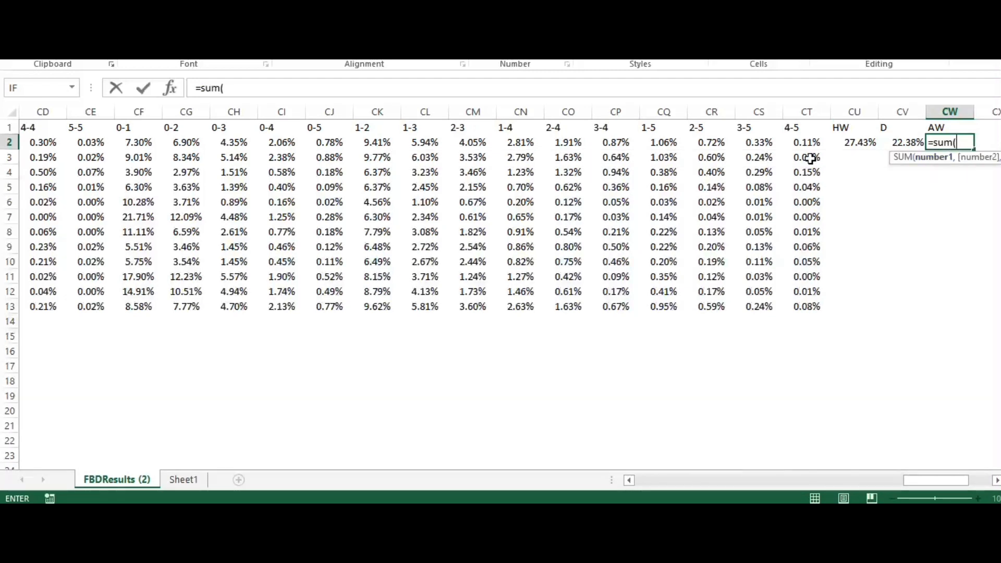
left_click_drag(807, 142, 145, 142)
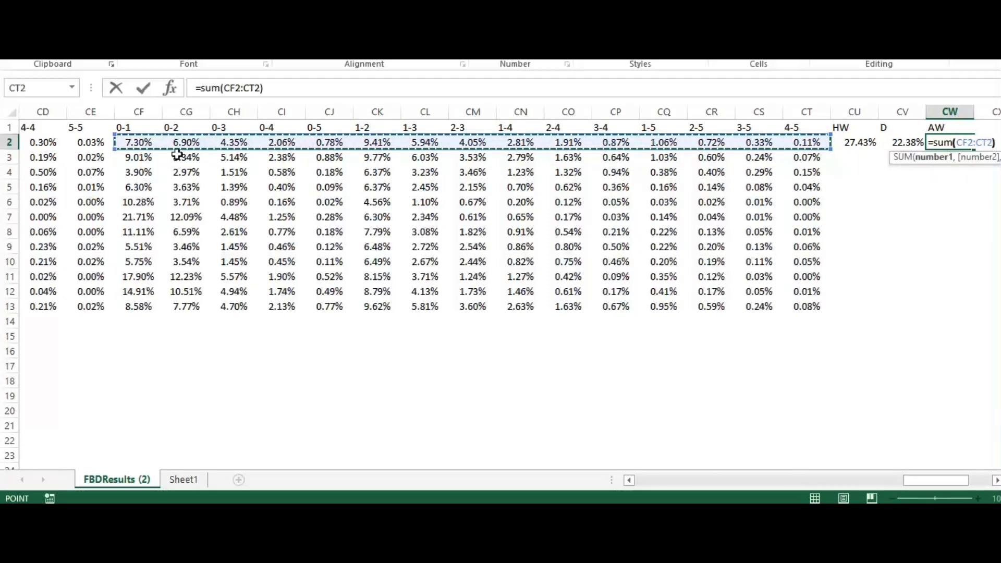
type(")")
key("Return")
left_click_drag(854, 142, 951, 144)
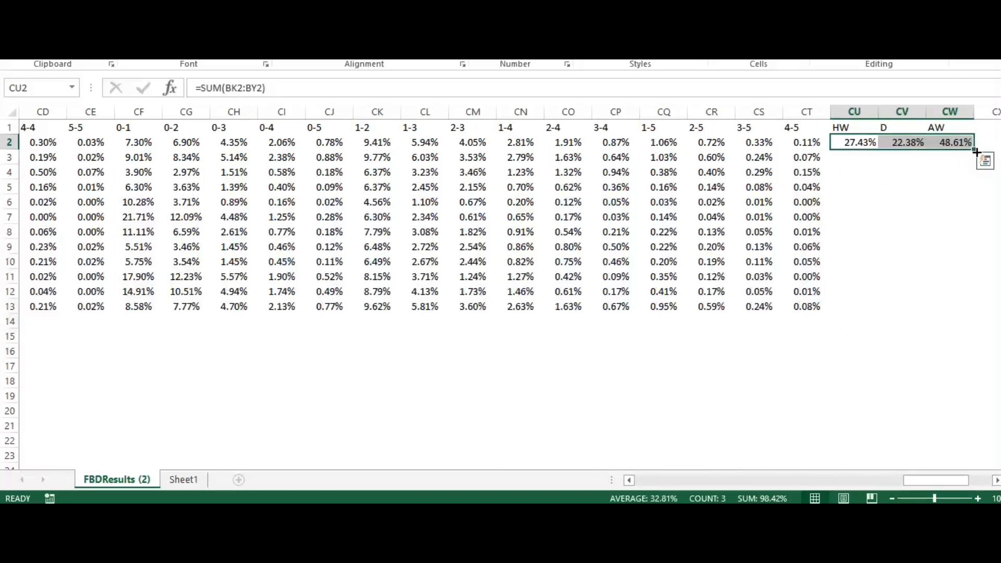
left_click_drag(974, 150, 960, 310)
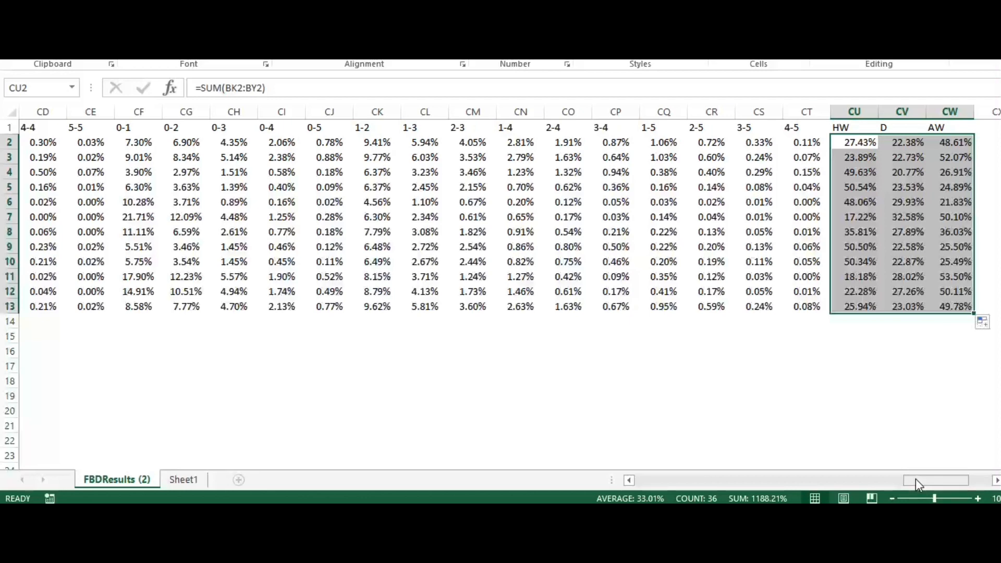
- Try to enter 1 divided by the first match's HW probability in the PH cell AP2
left_click_drag(915, 479, 761, 485)
left_click(399, 143)
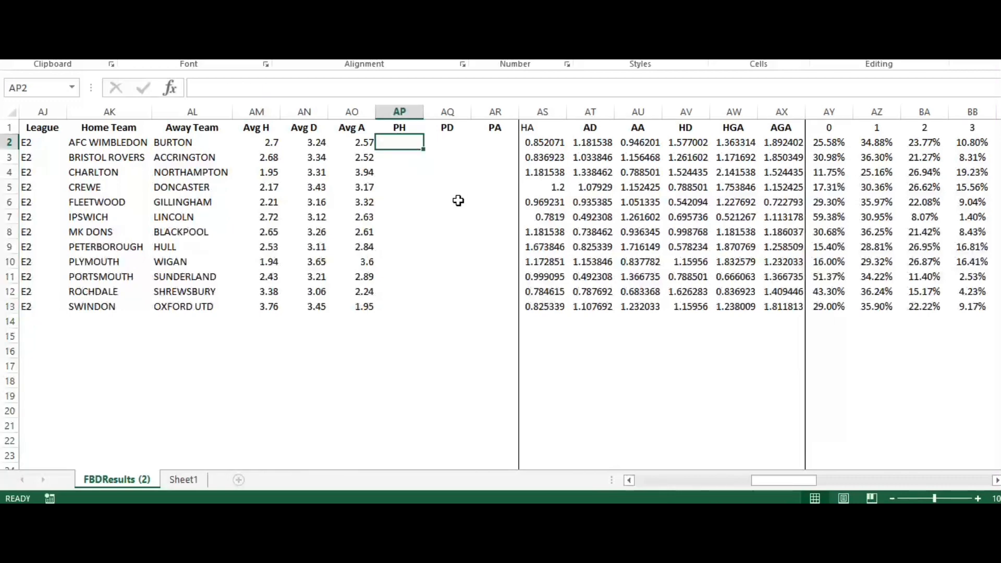
type("/")
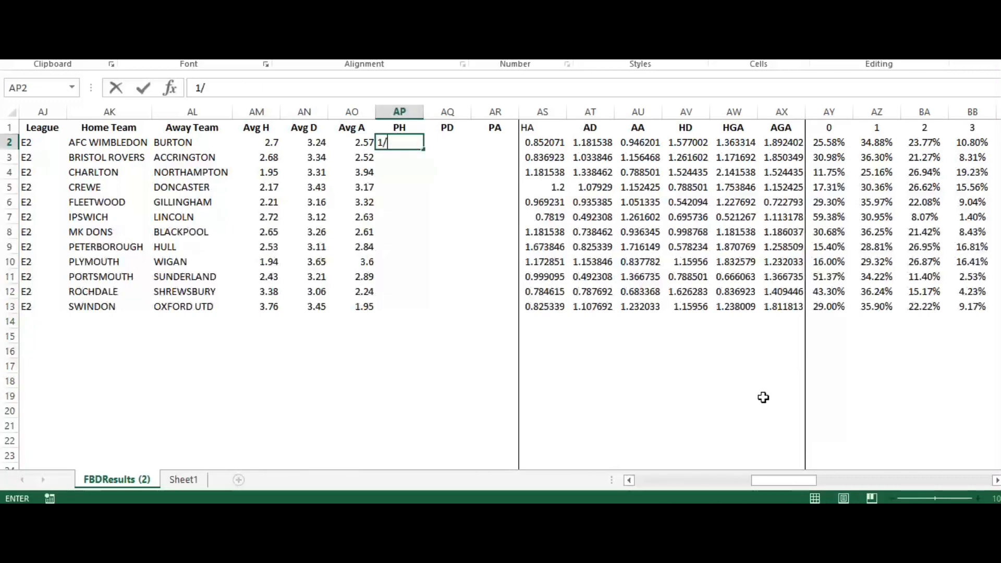
left_click_drag(798, 479, 962, 480)
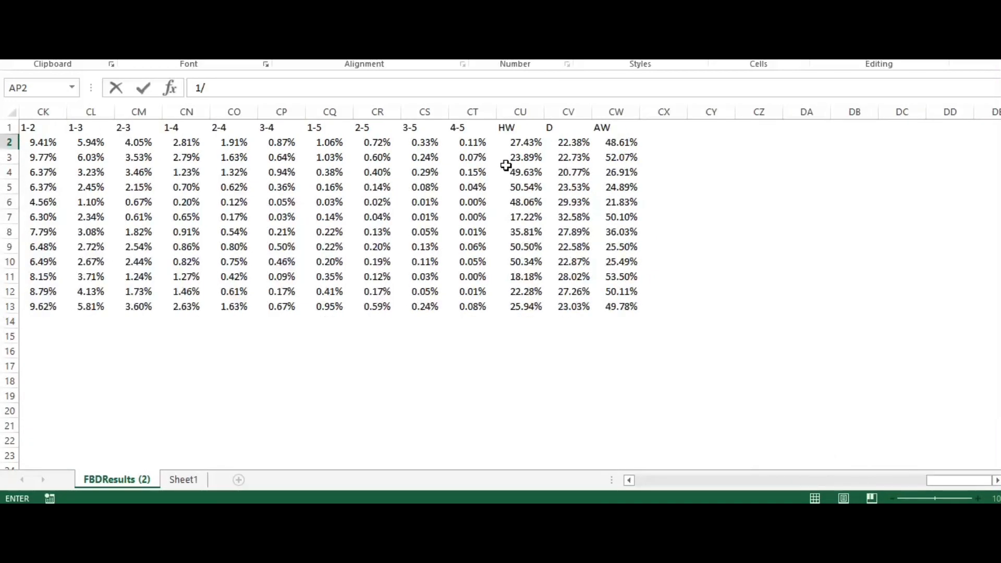
left_click(521, 142)
left_click(525, 157)
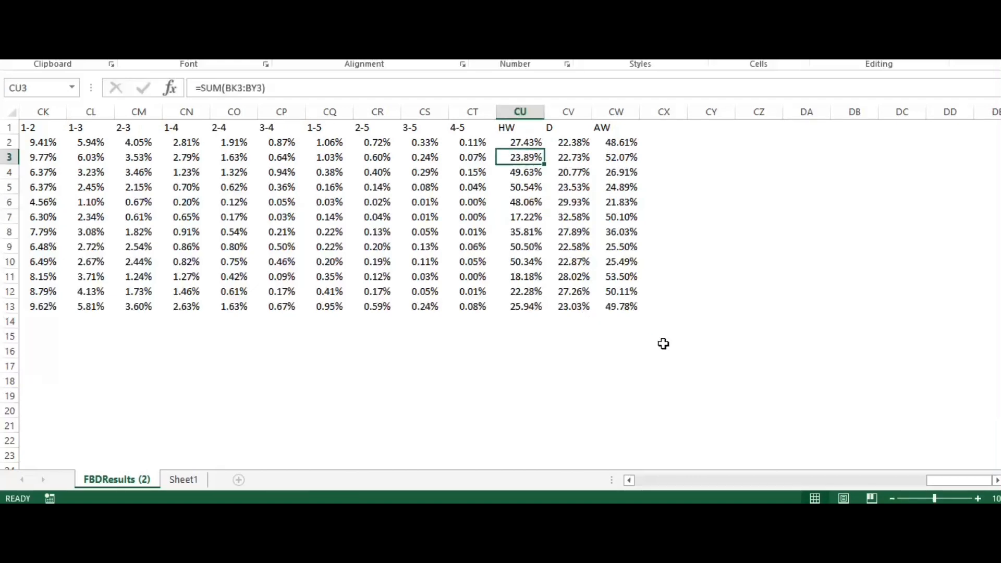
- Correct the PH entry in AP2 to =1/CU2 to convert the home-win probability into odds
left_click_drag(959, 479, 759, 483)
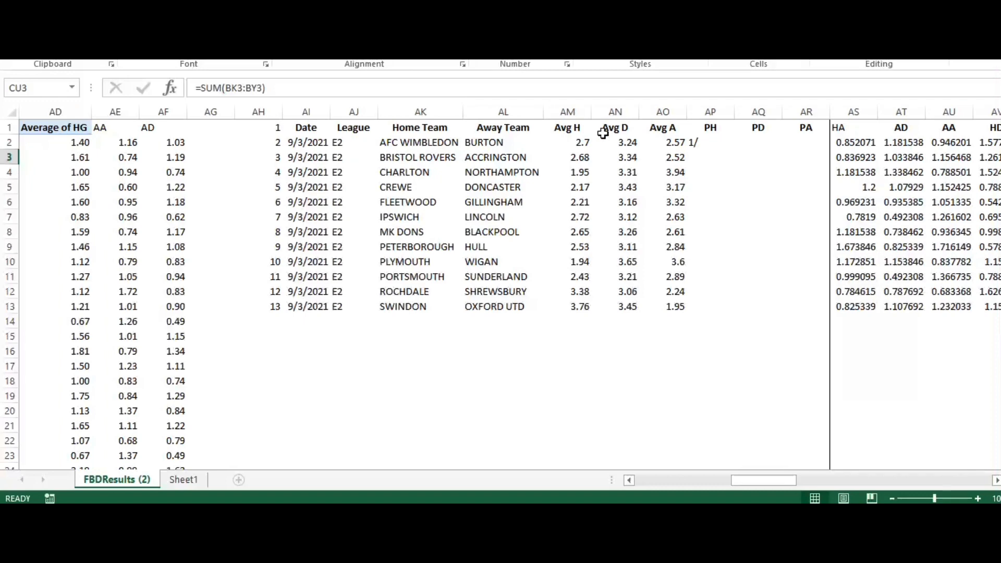
left_click(696, 146)
left_click(201, 91)
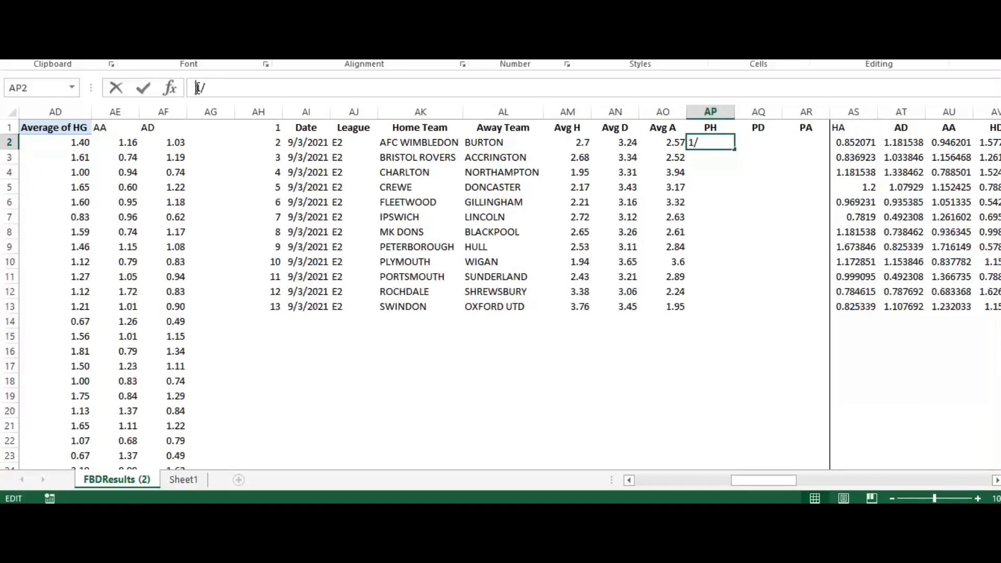
key("Home")
type("=")
key("End")
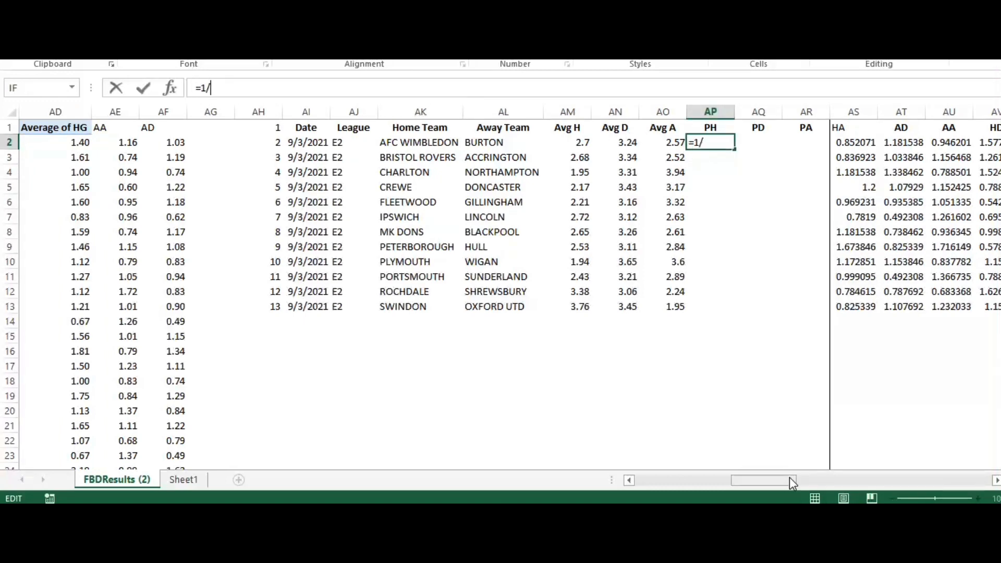
left_click_drag(788, 479, 814, 480)
left_click(514, 142)
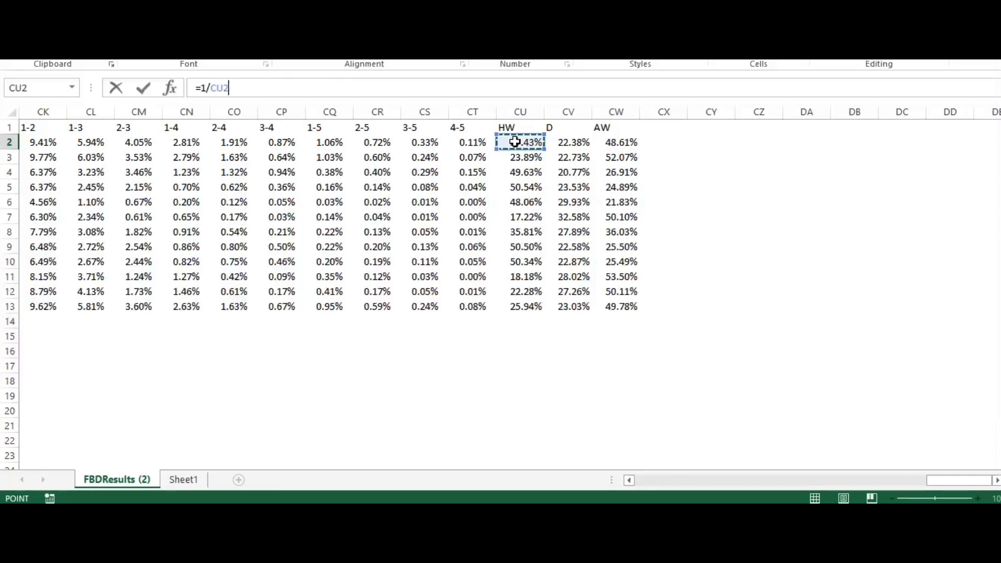
key("Return")
- Format the PH odds in AP2 as Number with two decimal places
left_click_drag(819, 479, 789, 480)
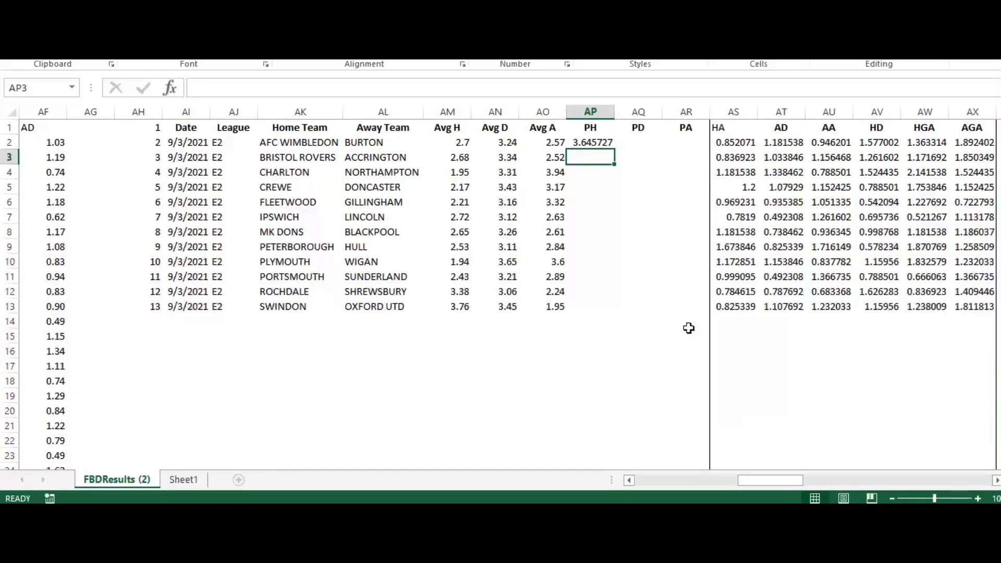
left_click(588, 142)
right_click(588, 142)
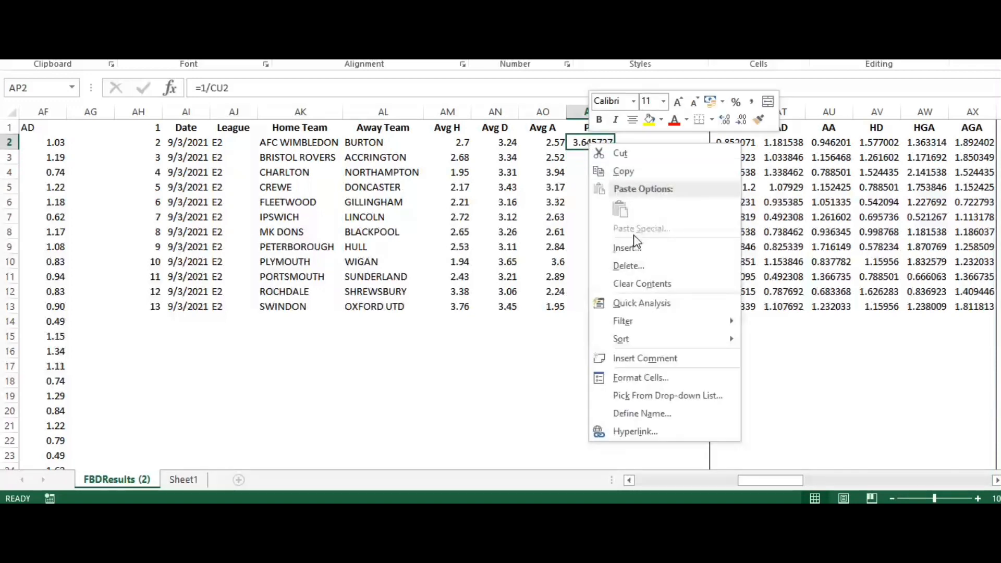
mouse_move(668, 343)
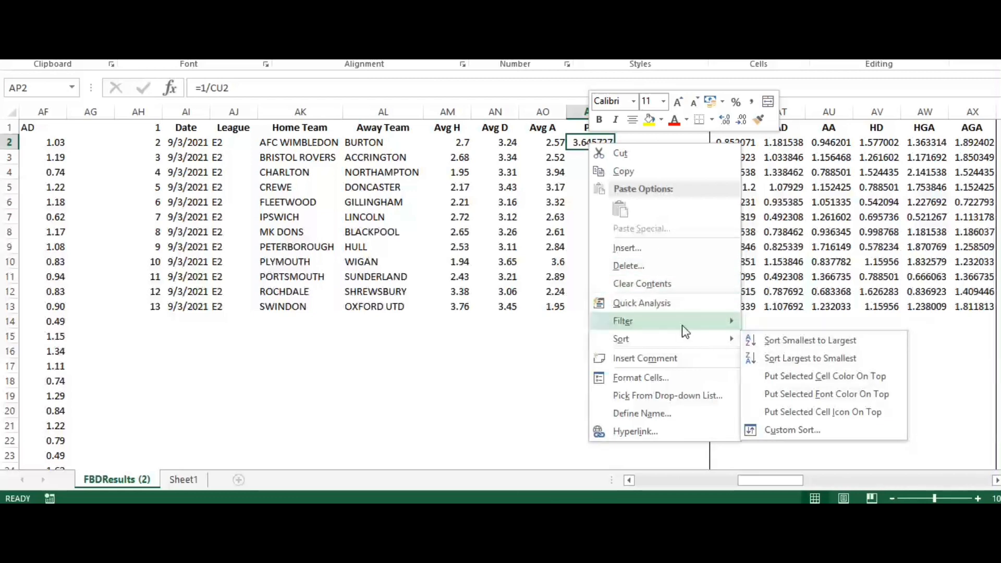
left_click(674, 376)
left_click(507, 238)
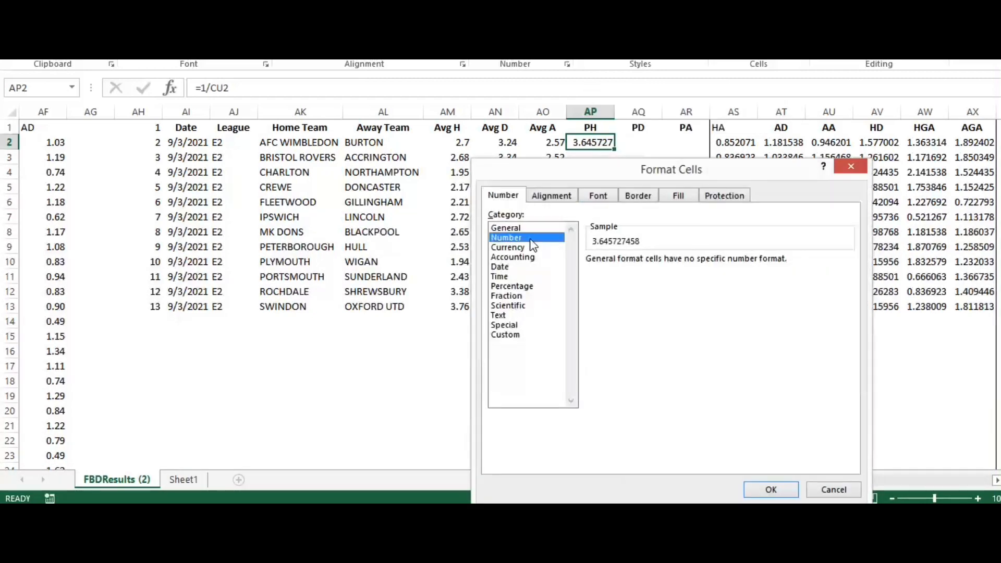
left_click(770, 488)
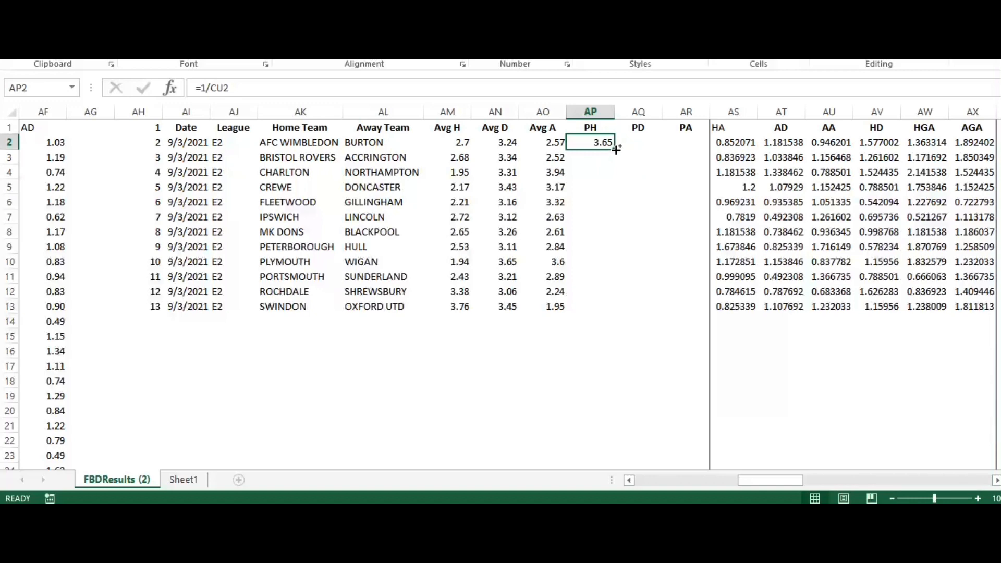
- Copy the PH odds formula in AP2 into the PD and PA cells AQ2:AR2, pasting formulas only
key("ctrl+c")
left_click_drag(628, 142, 680, 142)
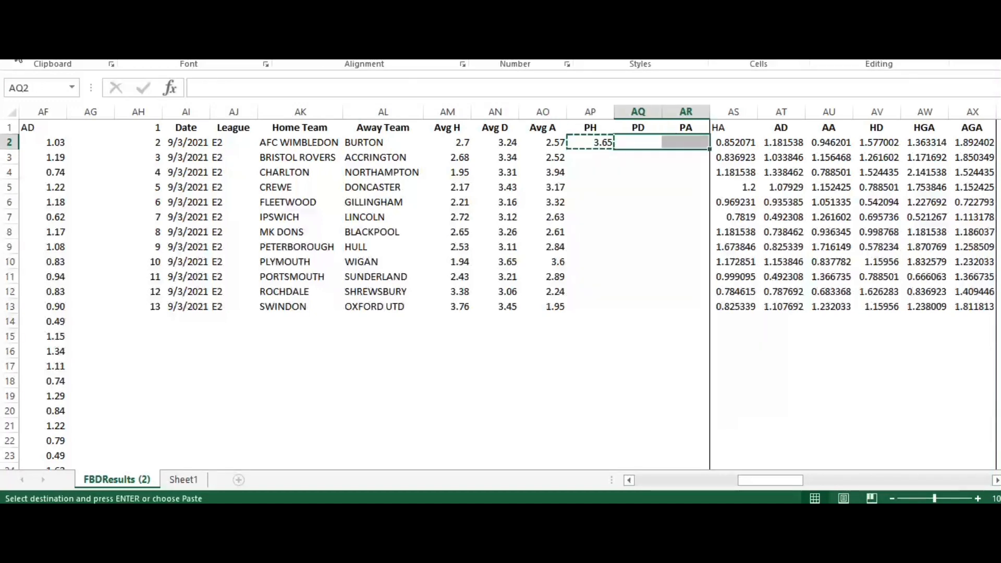
left_click(19, 54)
left_click(70, 208)
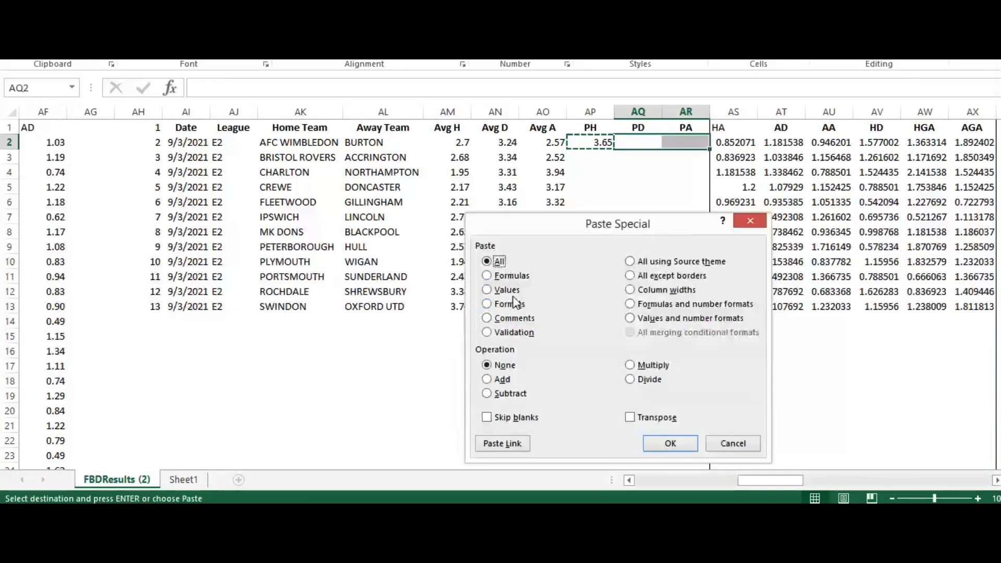
left_click(513, 276)
key("Return")
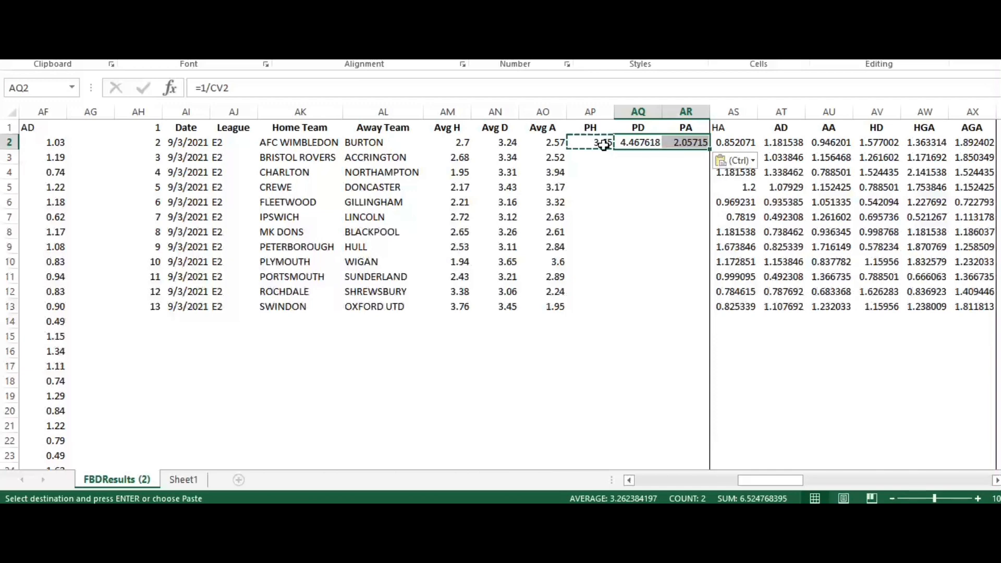
- Format AP2:AR2 as Number with two decimal places and fill the three odds formulas down to row 13
left_click_drag(604, 144, 678, 144)
right_click(673, 146)
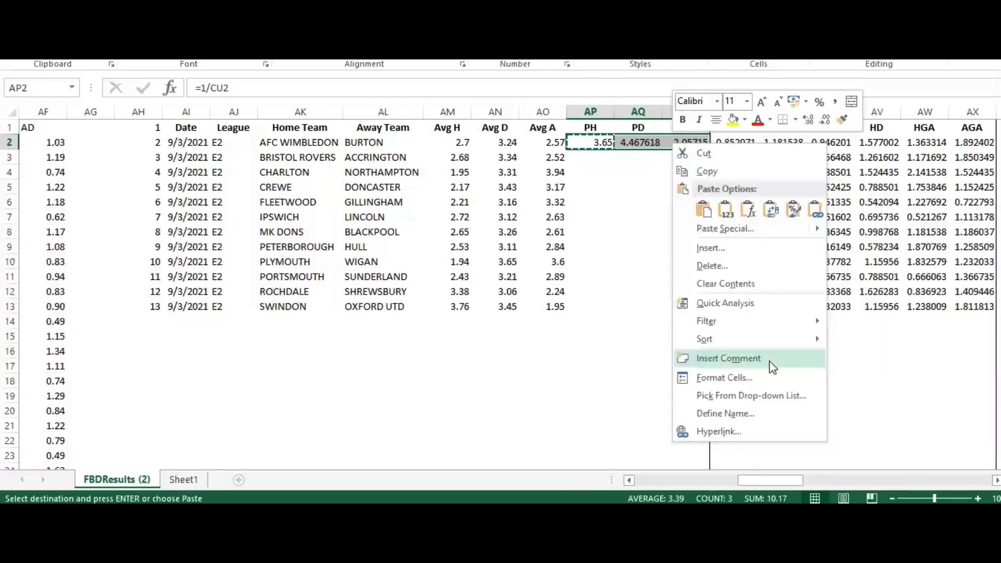
left_click(764, 379)
left_click(618, 237)
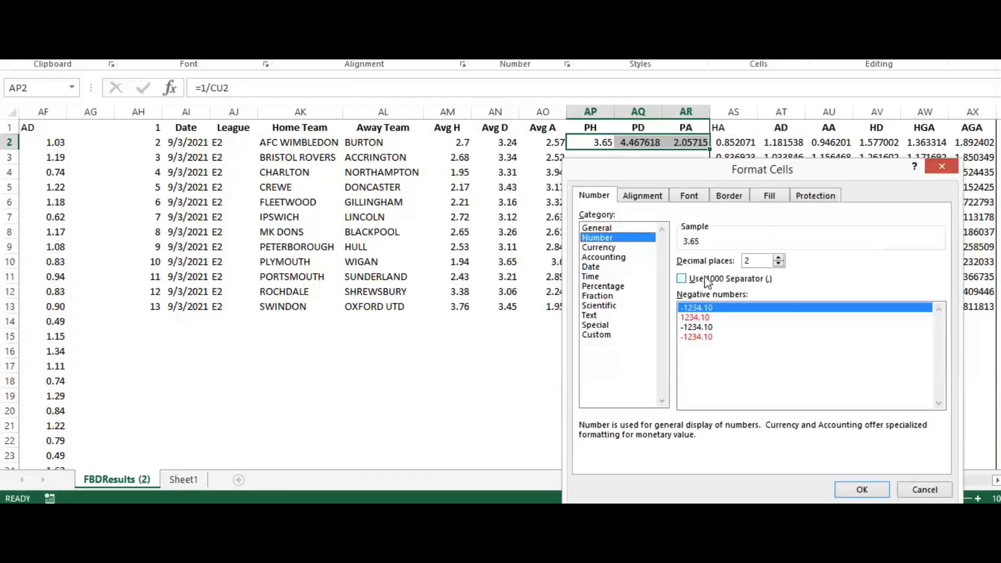
left_click(879, 489)
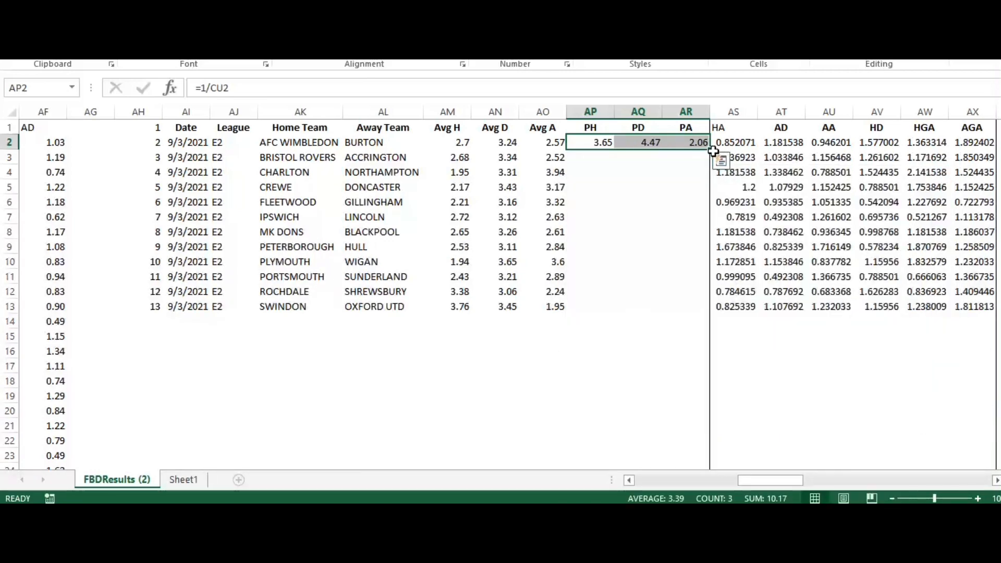
left_click_drag(707, 174, 693, 310)
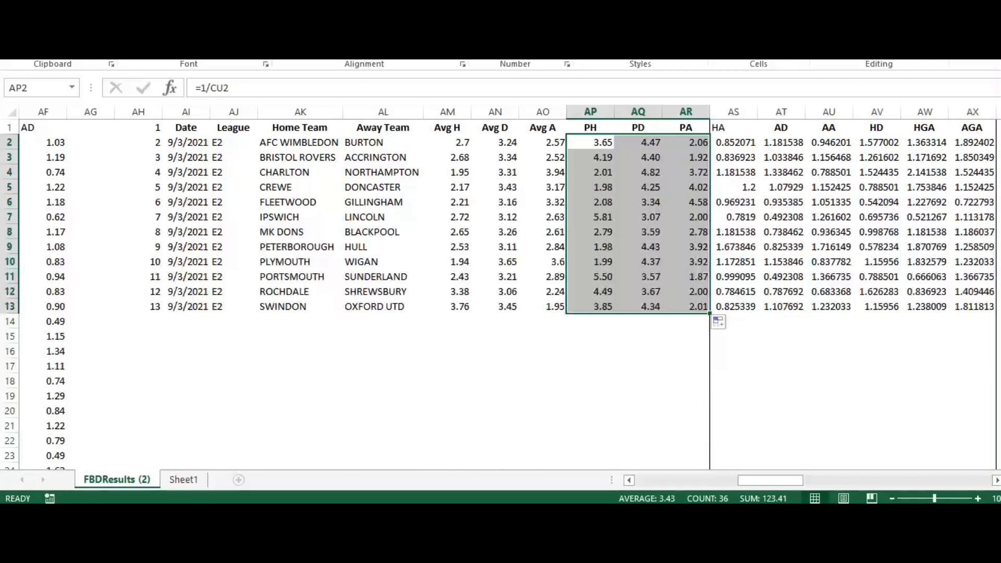
key("alt+Tab")
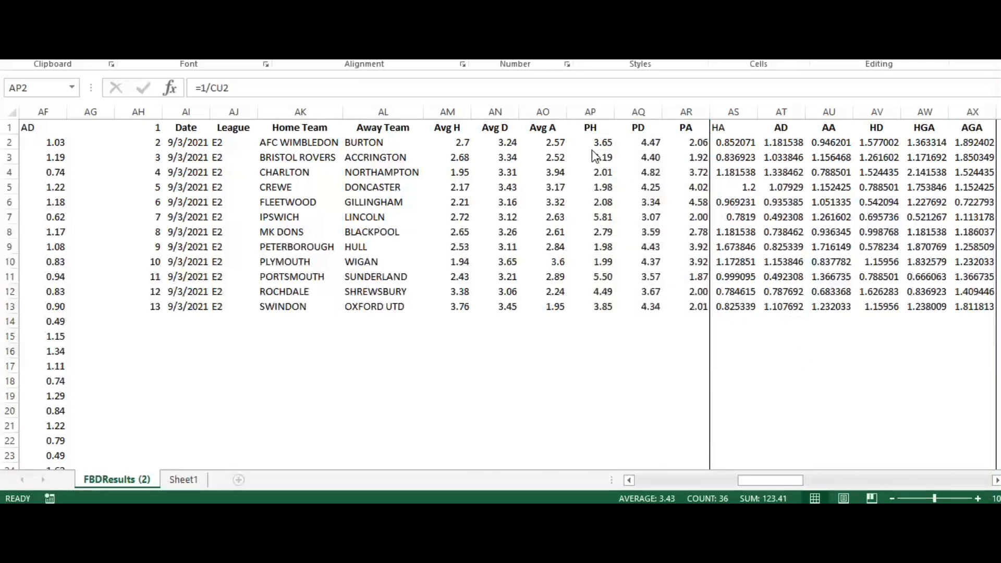
left_click(609, 158)
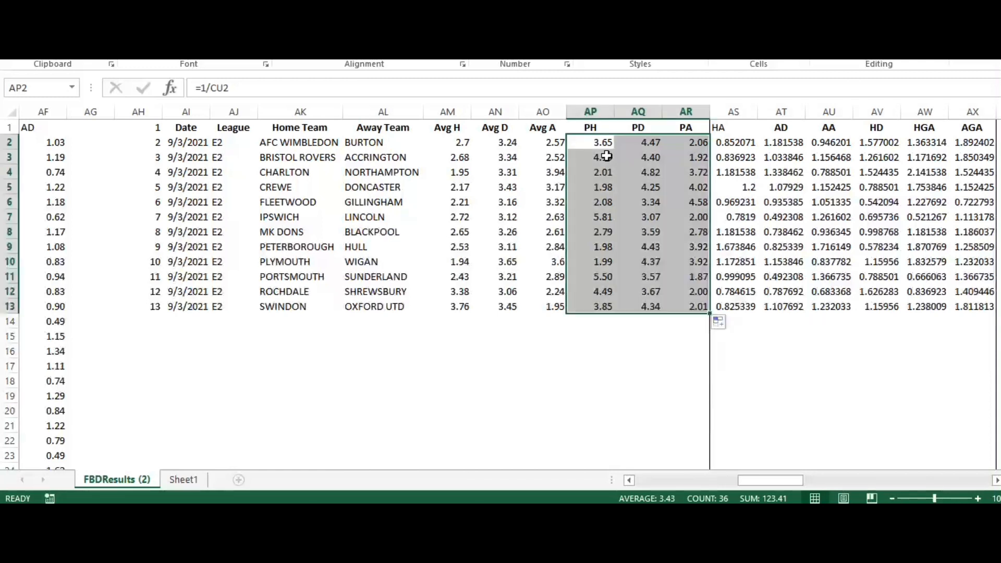
left_click(457, 142)
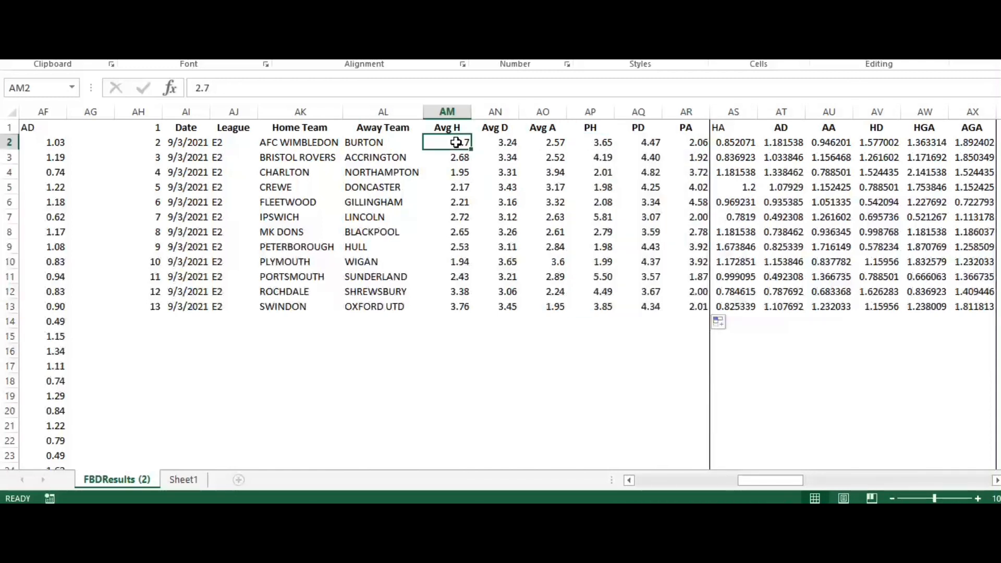
- Start a new conditional formatting rule for the PH cell AP2 that uses a formula to determine which cells to format
left_click(598, 139)
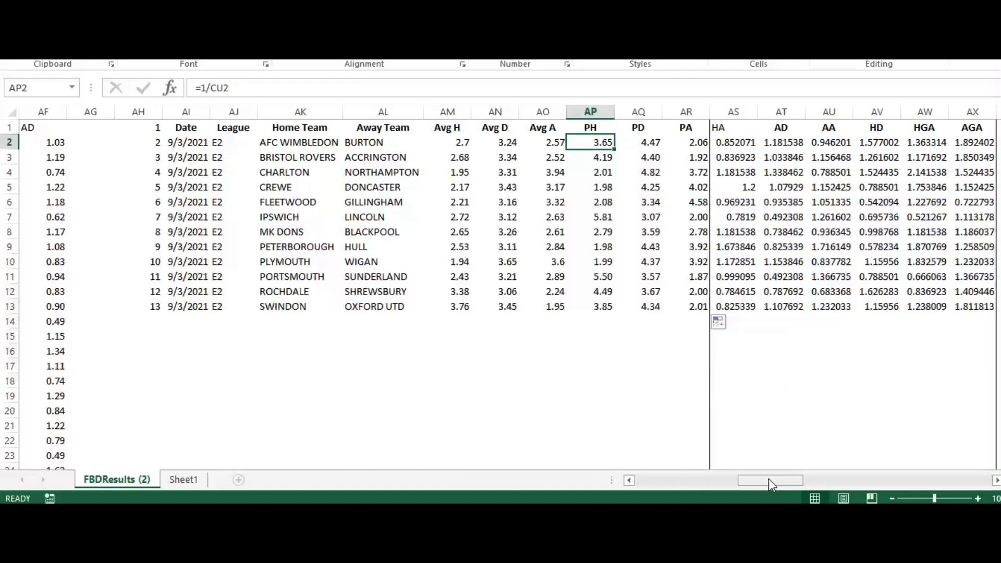
left_click_drag(770, 480, 992, 483)
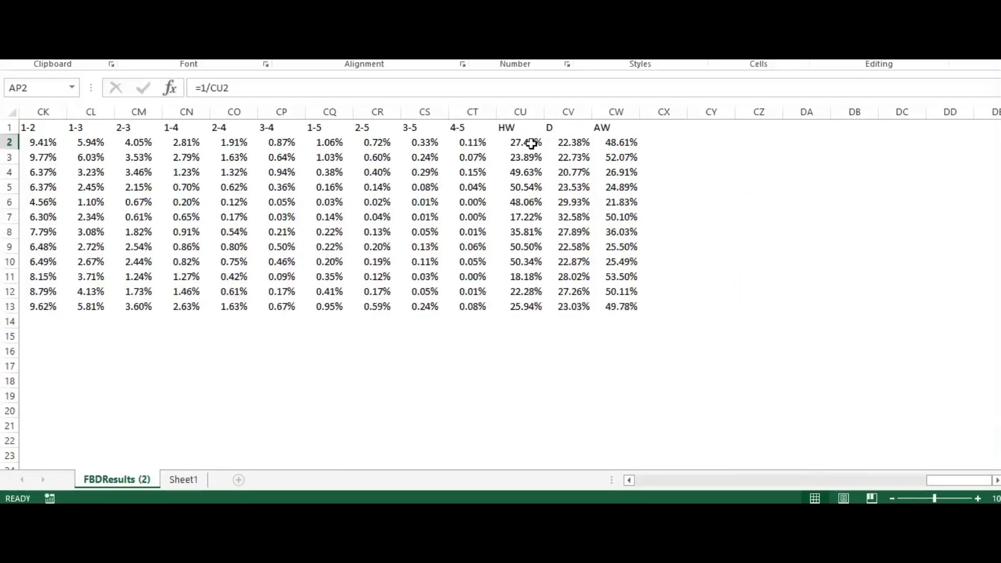
left_click_drag(929, 481, 748, 480)
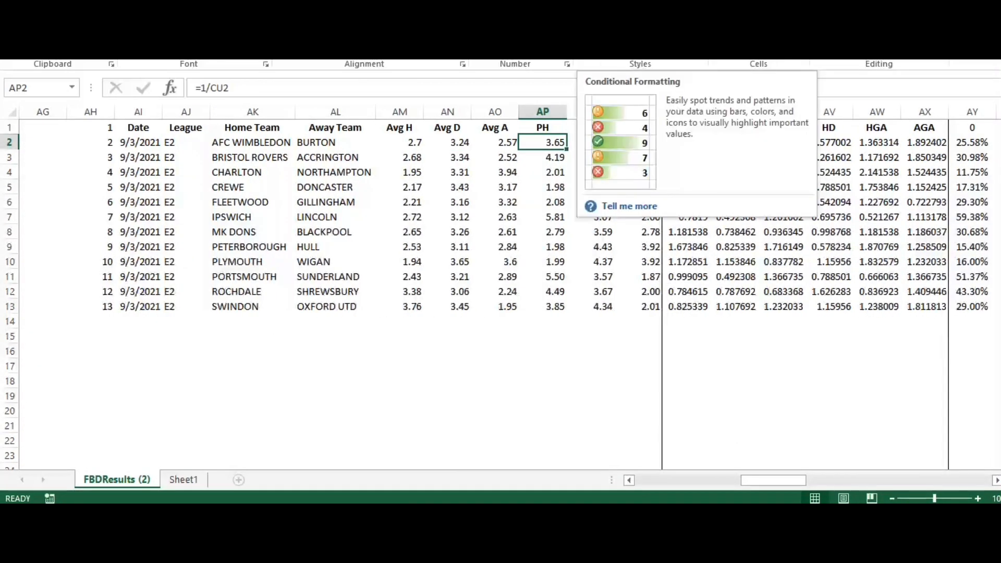
left_click(594, 41)
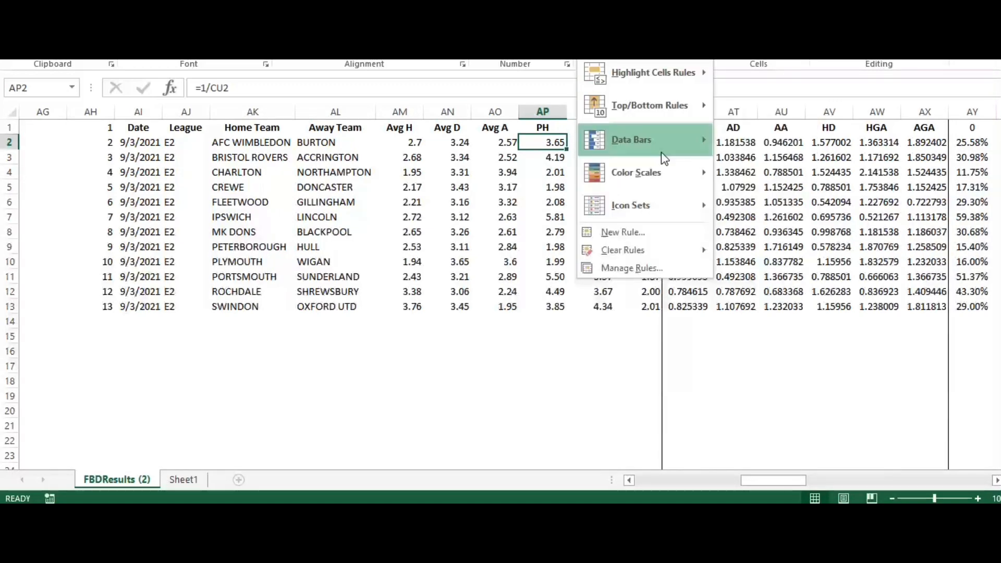
left_click(668, 239)
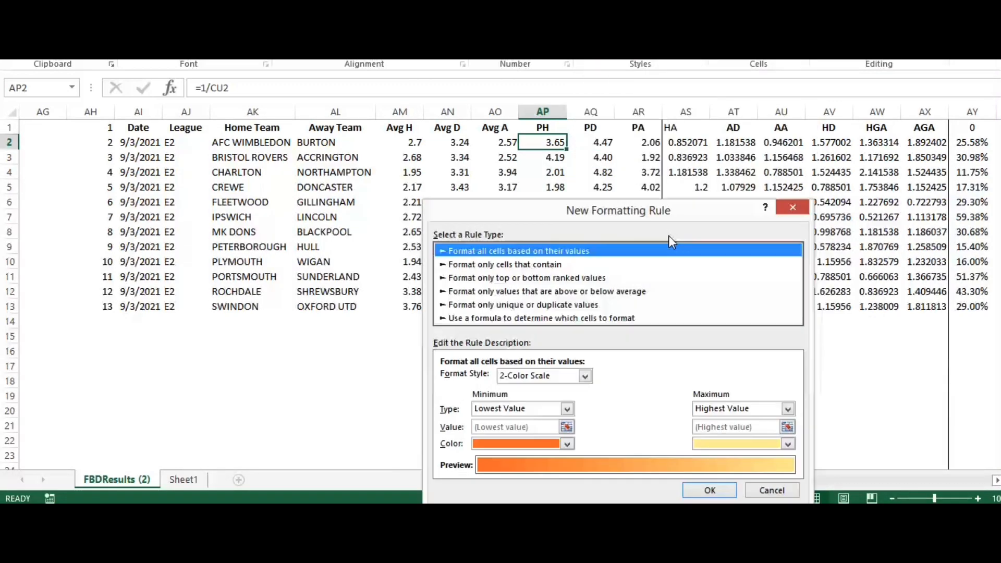
left_click(561, 316)
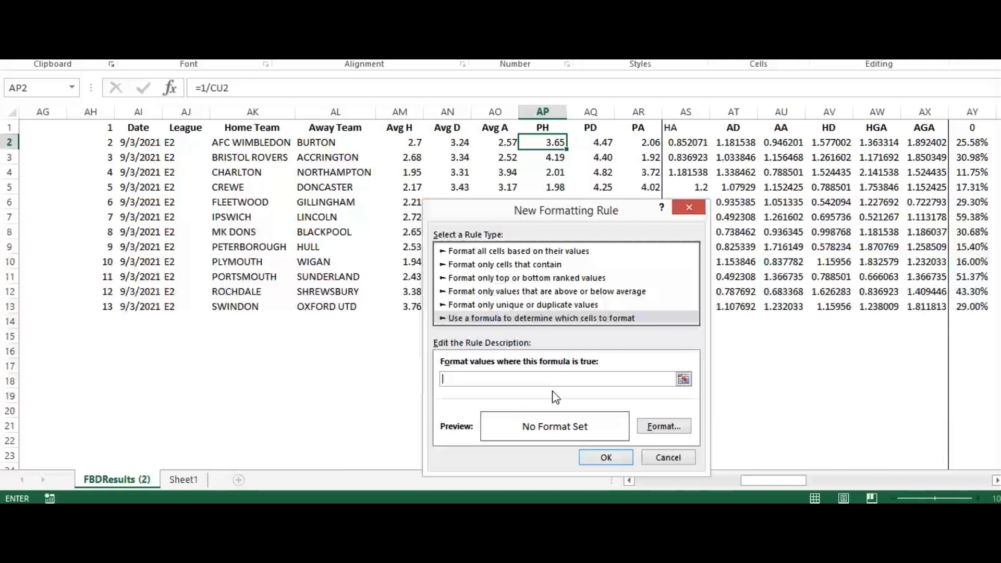
- Begin the rule's formula with =and(CU2>0.5, using a relative reference to the home-win probability
type("=and(")
left_click_drag(770, 481, 930, 477)
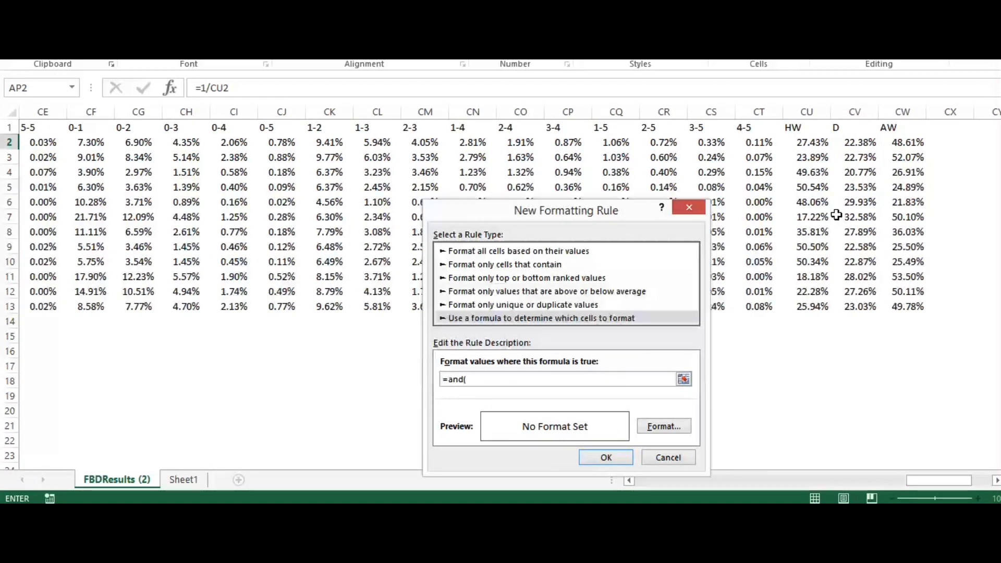
left_click(812, 150)
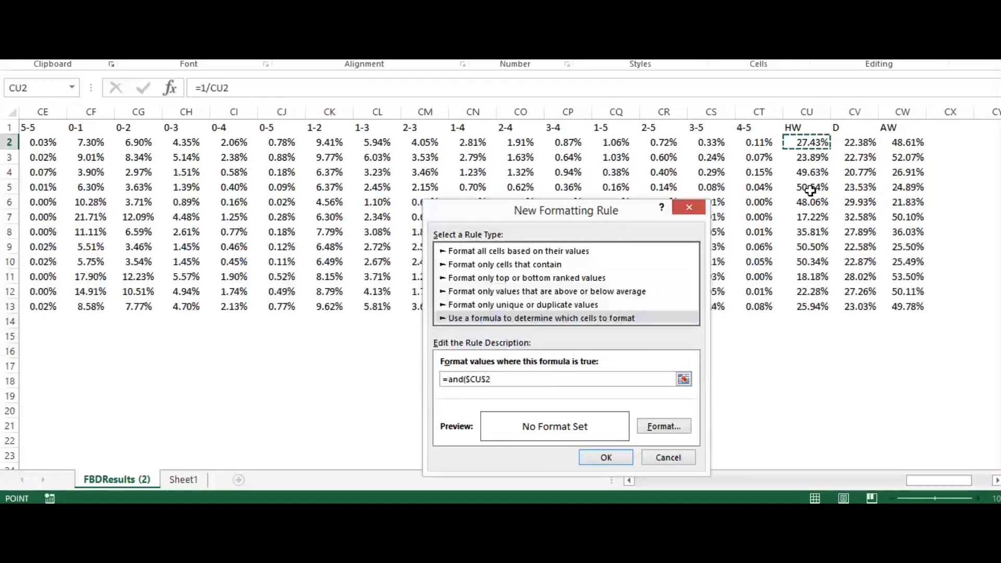
left_click(488, 379)
key("BackSpace")
type("+")
key("Left")
key("Left")
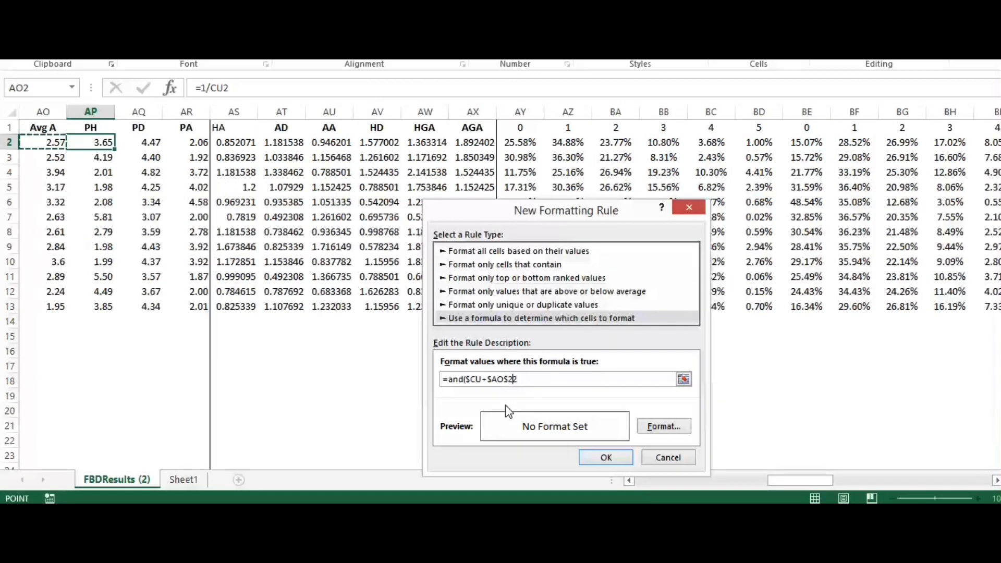
key("BackSpace")
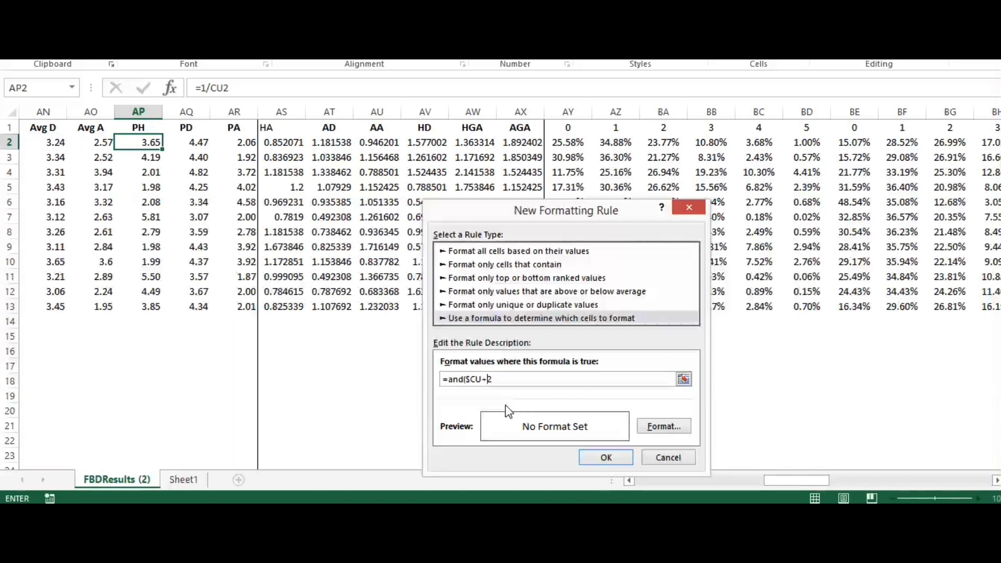
key("BackSpace")
key("Left")
key("Left")
key("BackSpace")
type(">0.5,")
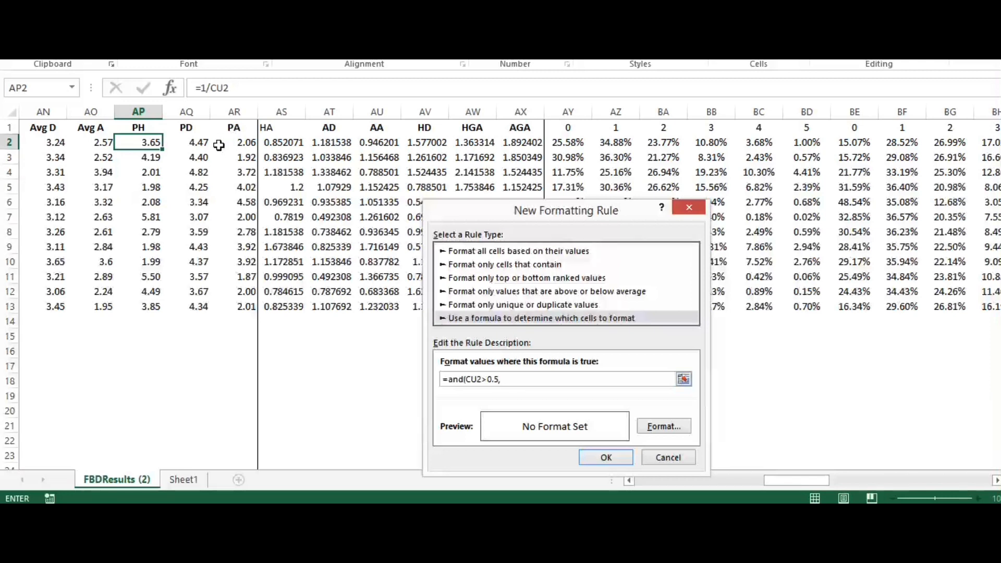
- Complete the rule's formula with the second condition AP2<am2, using relative references, and close the AND
left_click(149, 142)
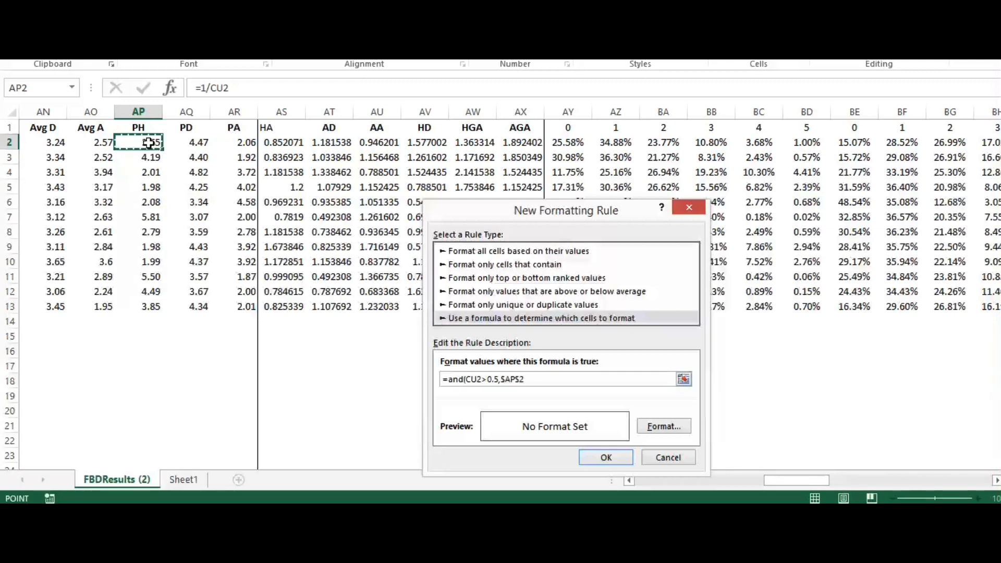
left_click(509, 379)
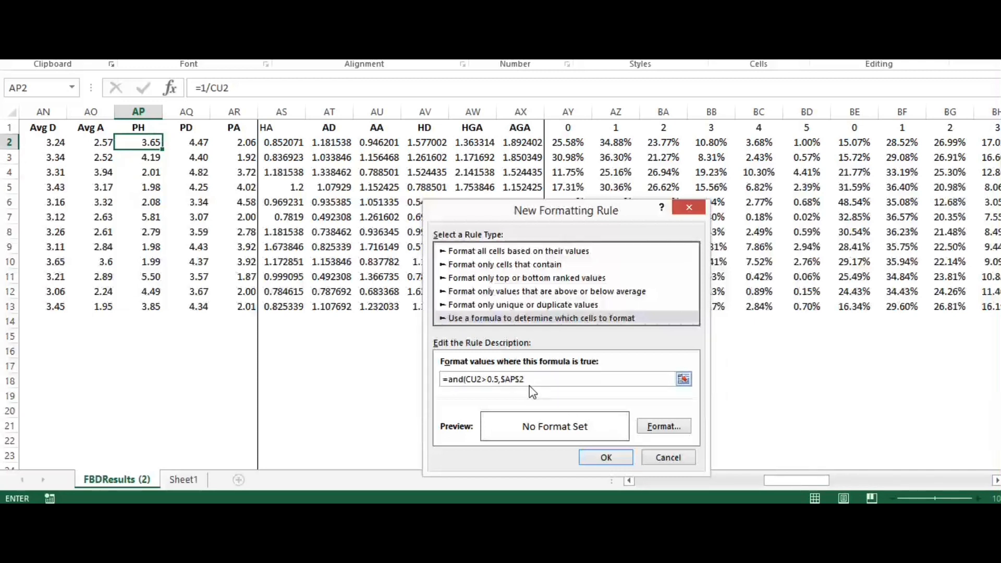
key("BackSpace")
left_click(516, 379)
key("BackSpace")
left_click(549, 379)
type("<")
left_click_drag(798, 479, 754, 482)
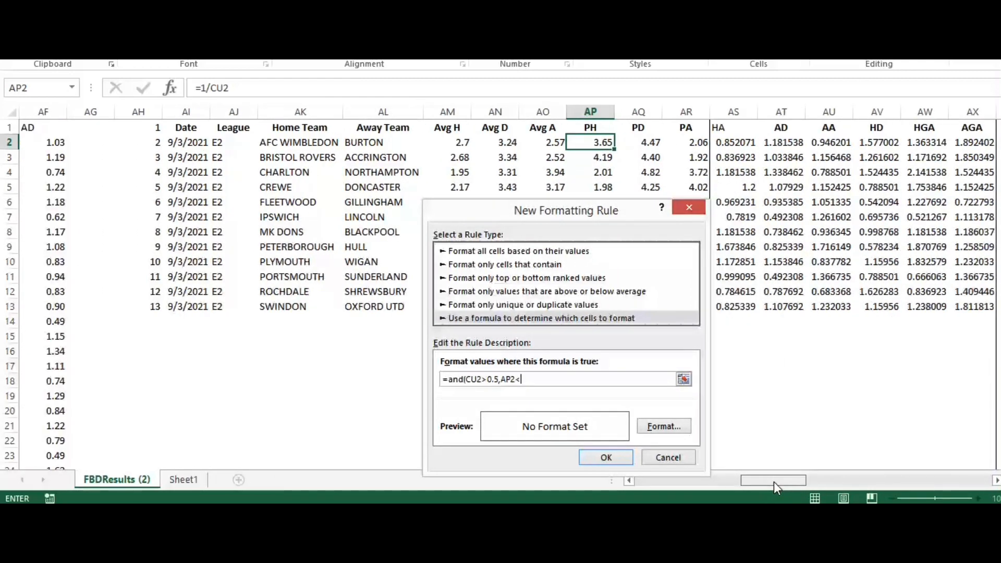
type("am2)")
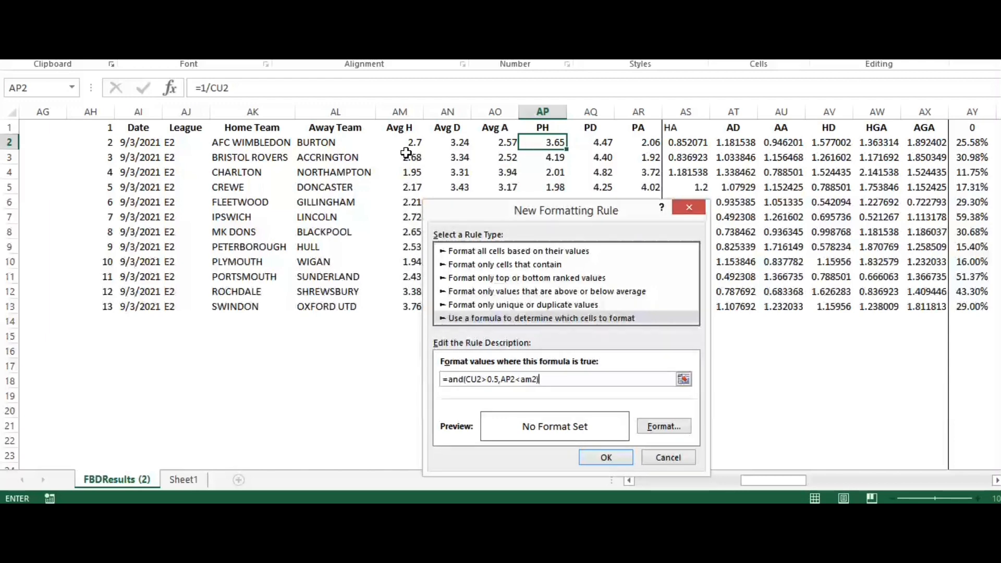
- Give the rule an orange background fill and create it
left_click(654, 426)
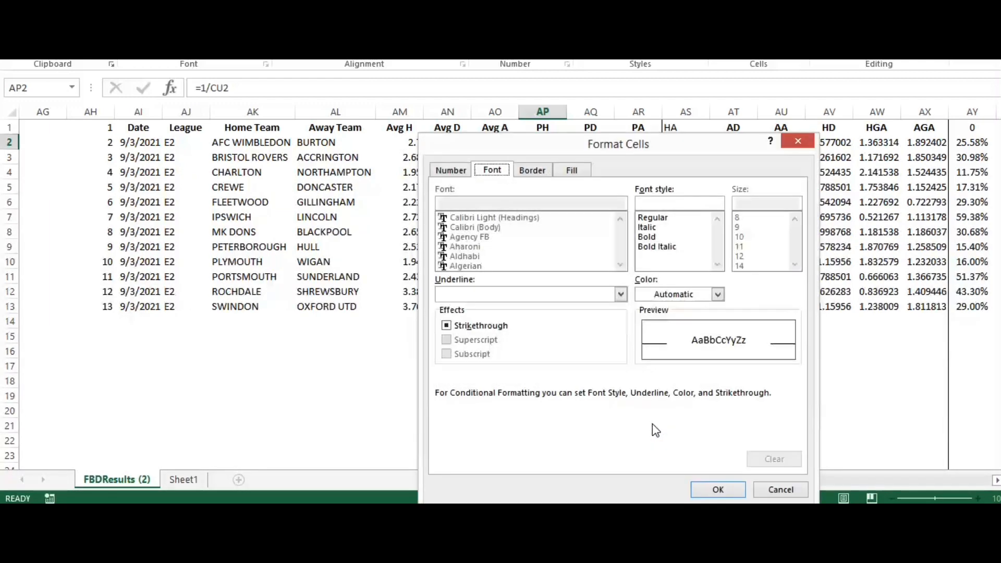
left_click(573, 172)
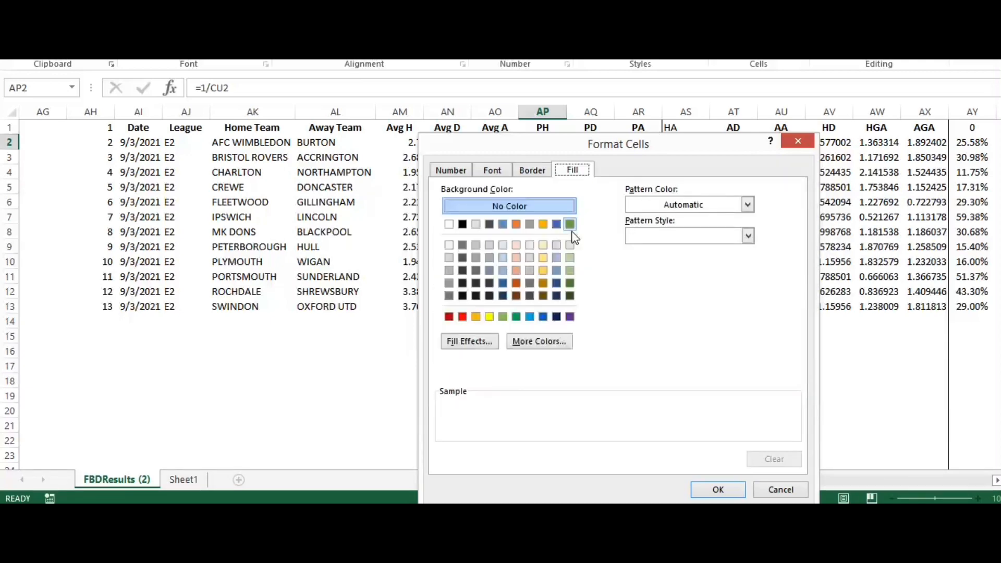
left_click(476, 317)
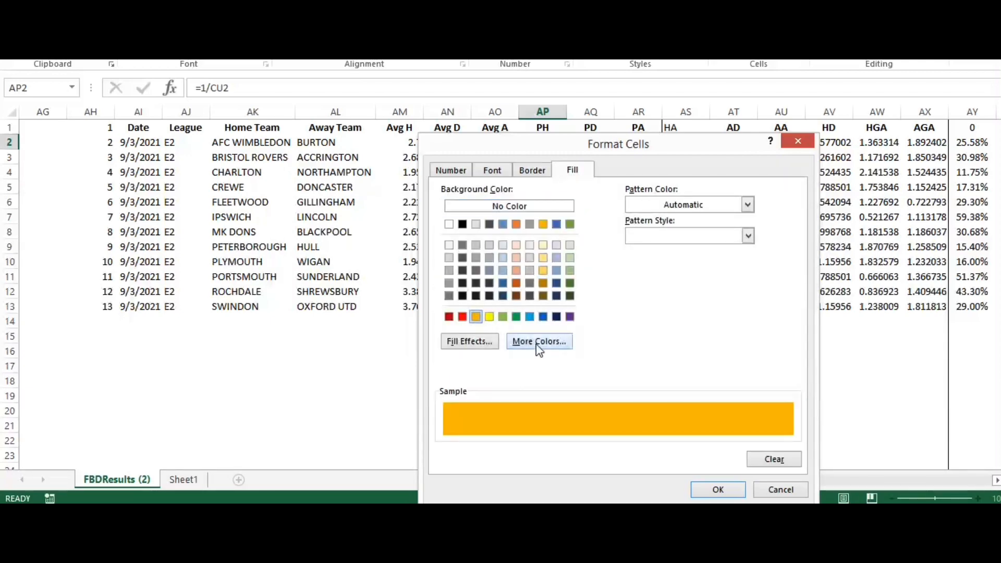
left_click(719, 485)
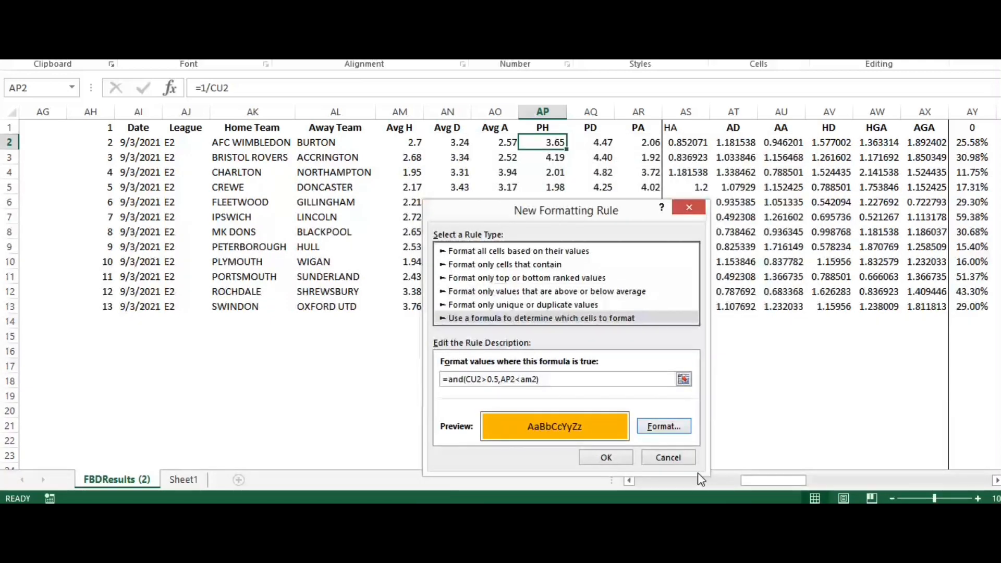
left_click(606, 456)
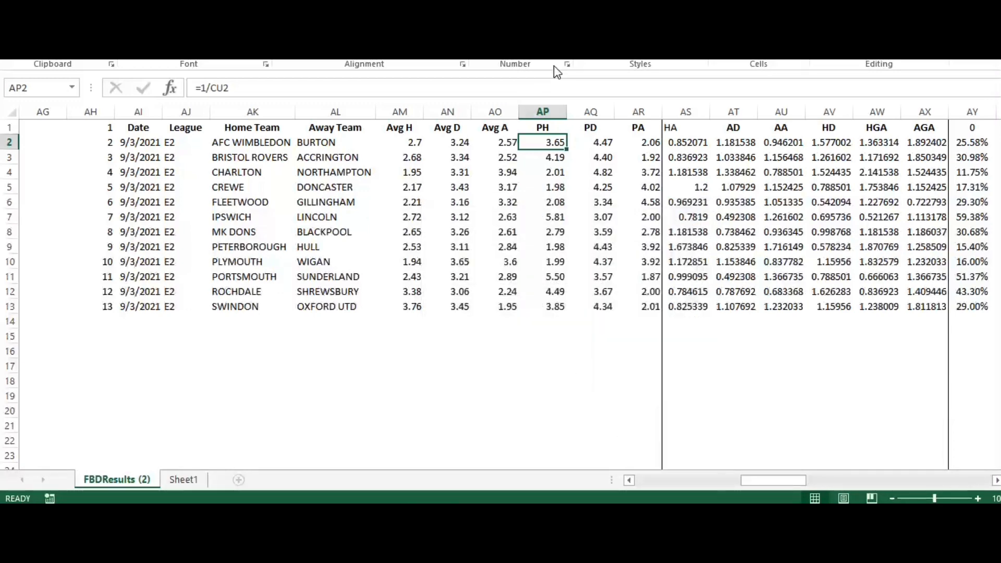
- Extend the orange rule's range to =$AP$2:$AP$13 and apply it to the PH column
left_click(591, 50)
left_click(631, 268)
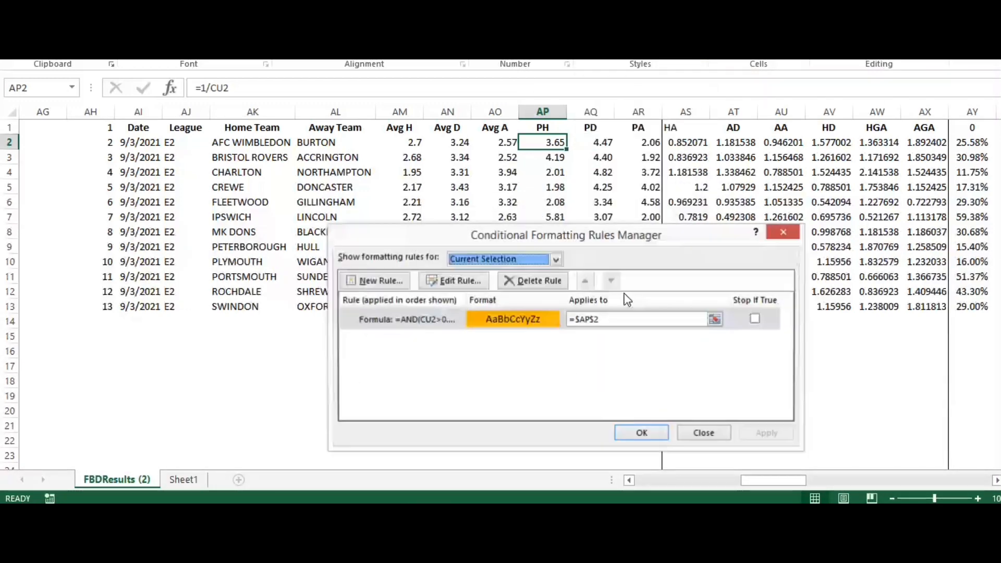
left_click(616, 318)
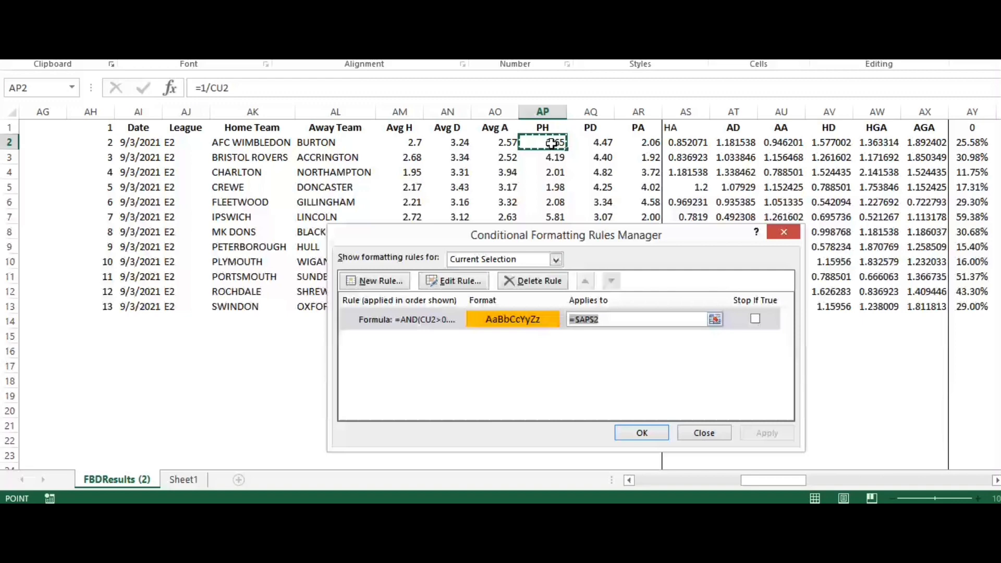
left_click_drag(554, 143, 545, 310)
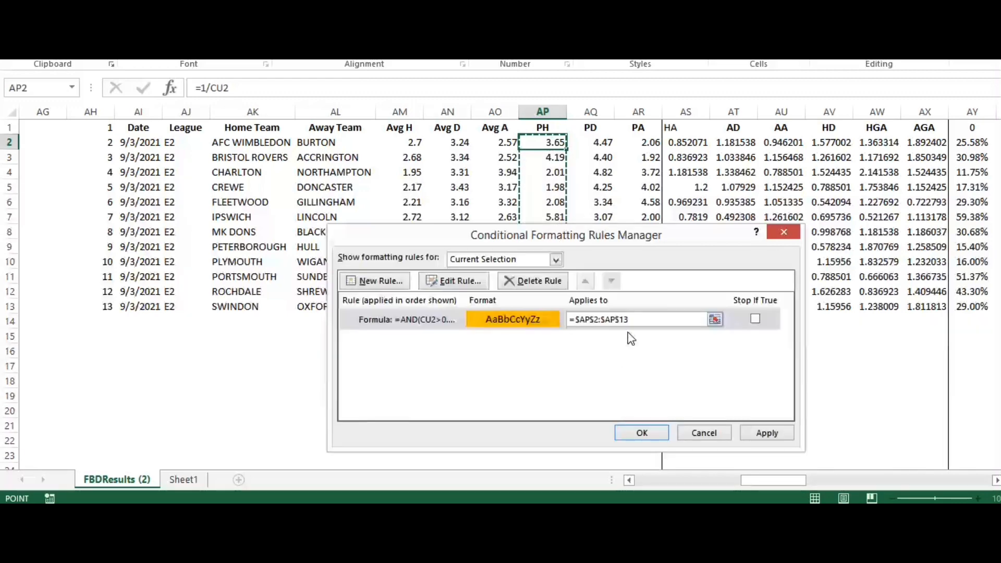
mouse_move(630, 240)
left_mouse_down()
mouse_move(659, 287)
mouse_move(686, 370)
mouse_move(549, 334)
mouse_move(546, 311)
mouse_move(547, 360)
mouse_move(553, 307)
mouse_move(596, 297)
mouse_move(617, 243)
left_mouse_up()
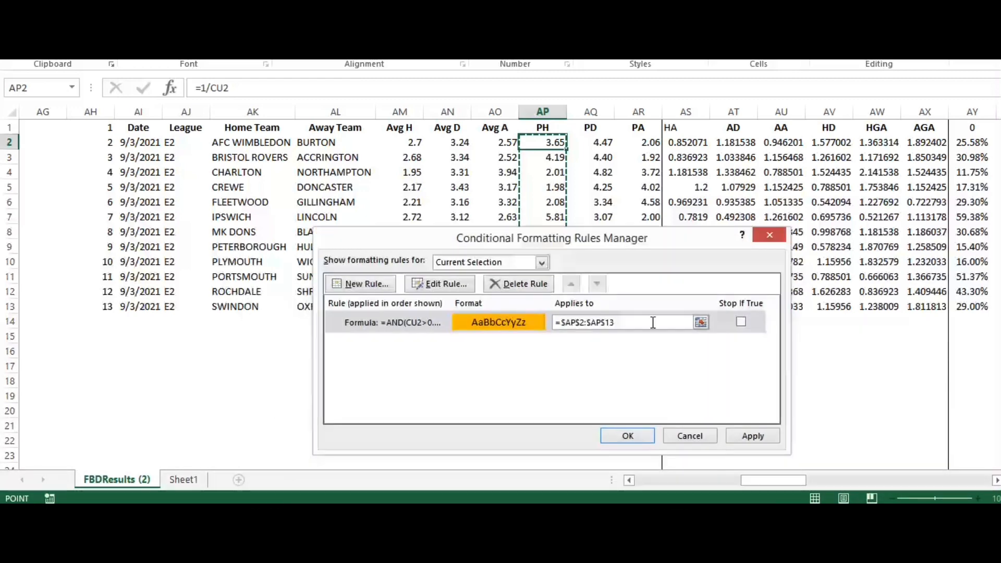
left_click(732, 438)
left_click(623, 437)
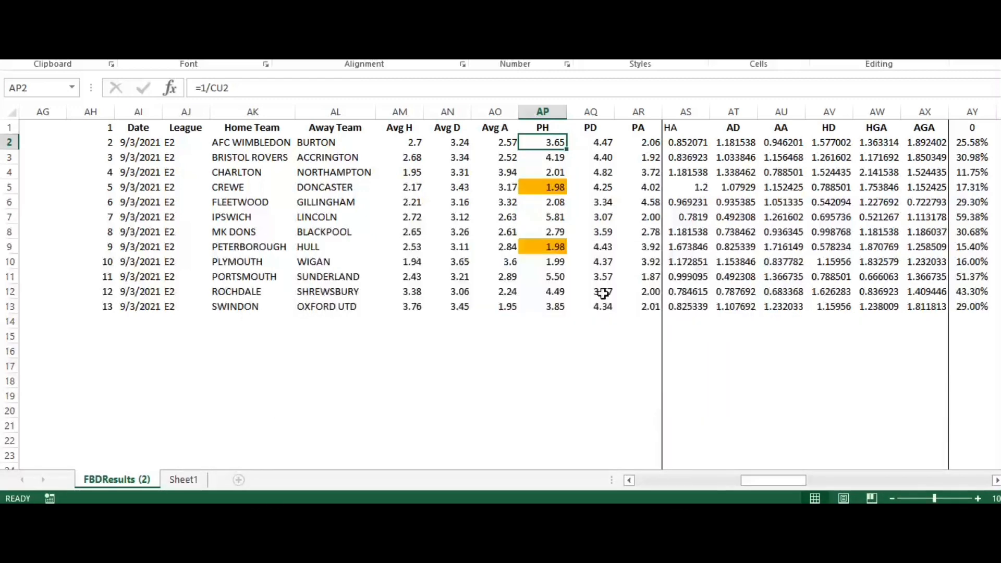
- Start a formula-based conditional formatting rule for the first PA cell, AR2, with the formula =and(cw2>0.5,ar2<ao2)
left_click(556, 189)
left_click(553, 244)
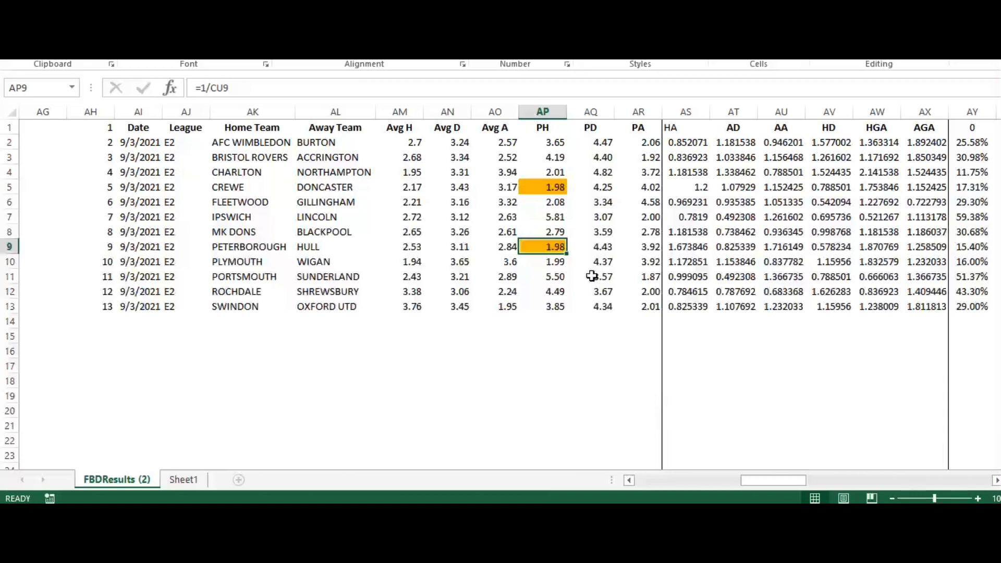
left_click(645, 144)
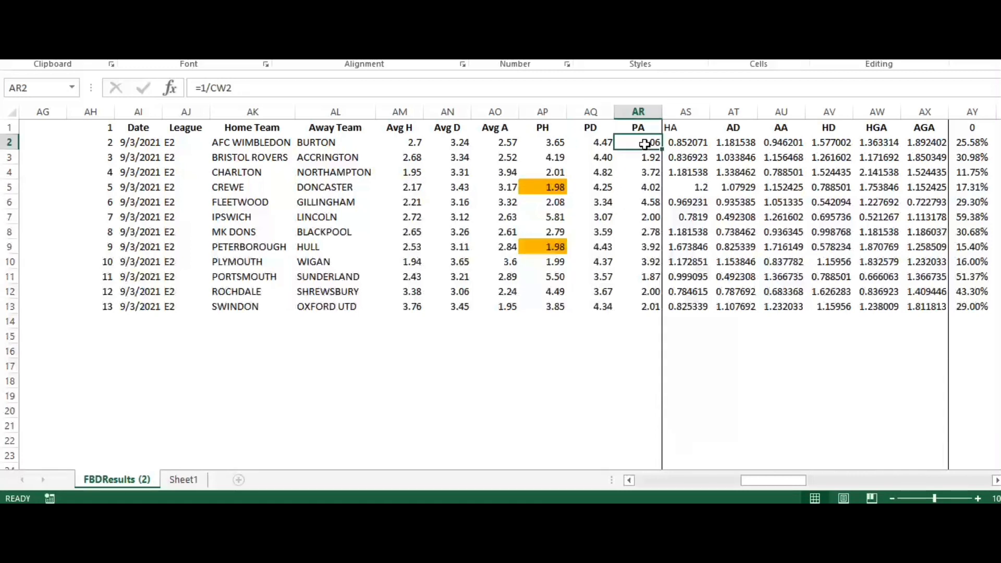
left_click(596, 47)
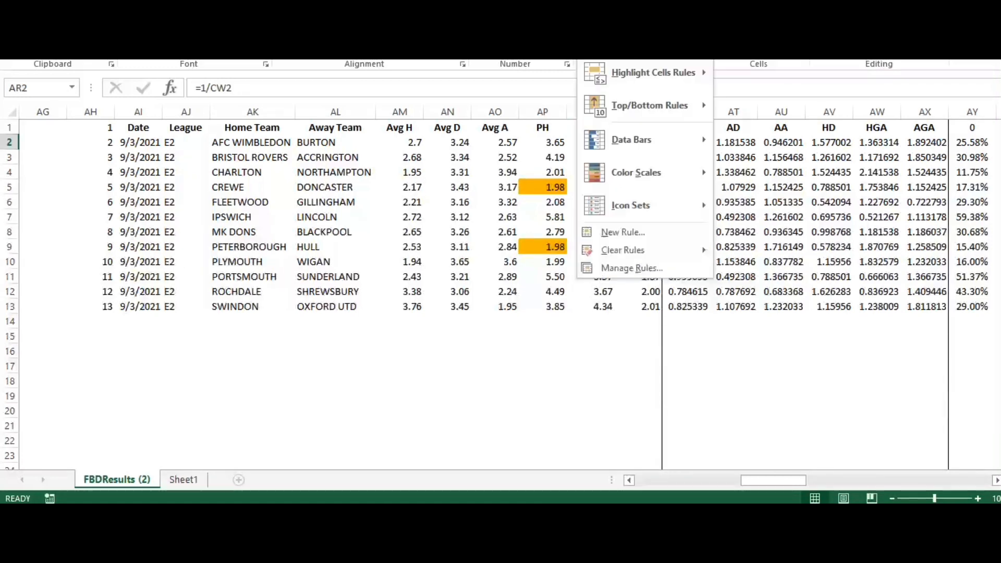
left_click(628, 267)
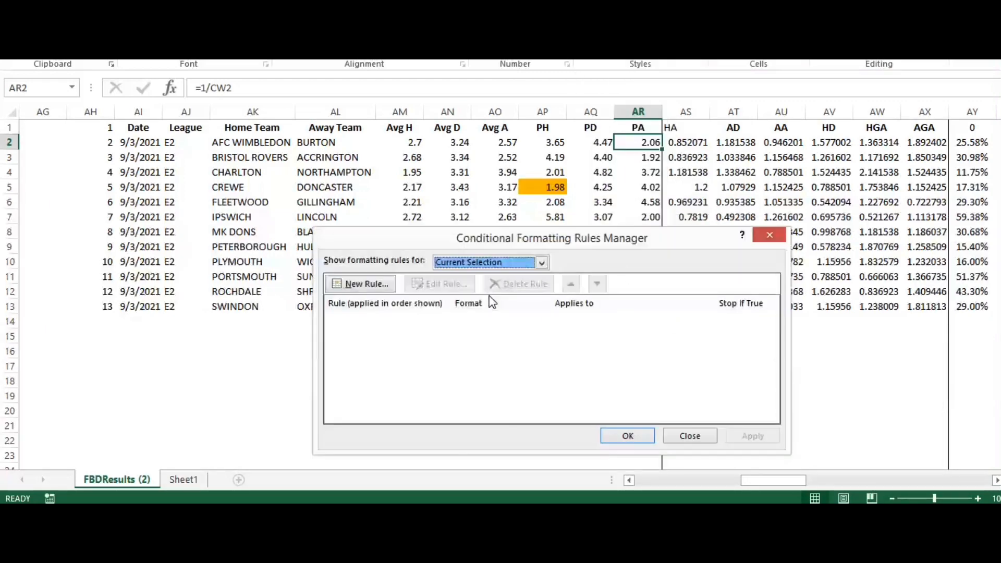
left_click(363, 284)
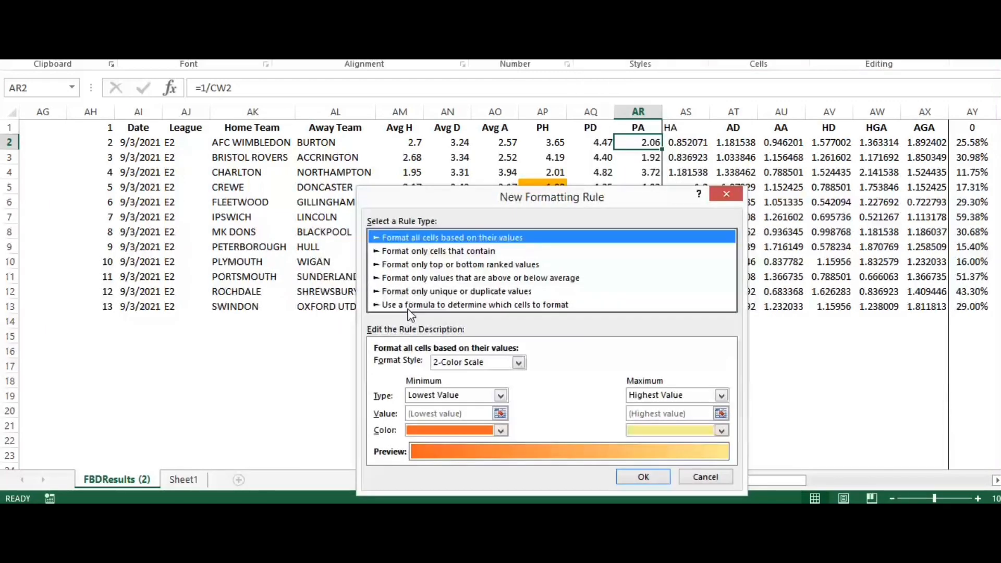
left_click(445, 305)
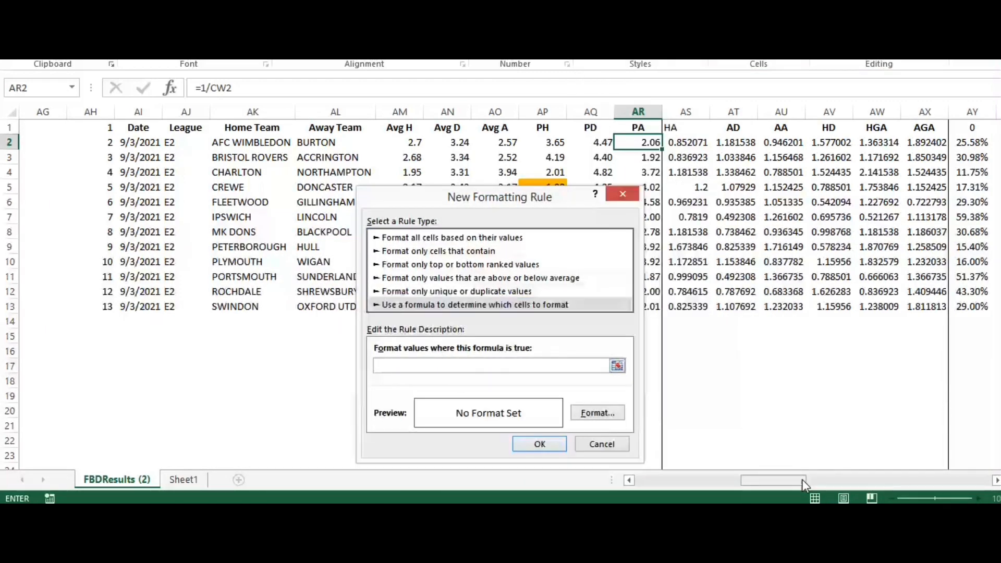
left_click_drag(802, 479, 986, 483)
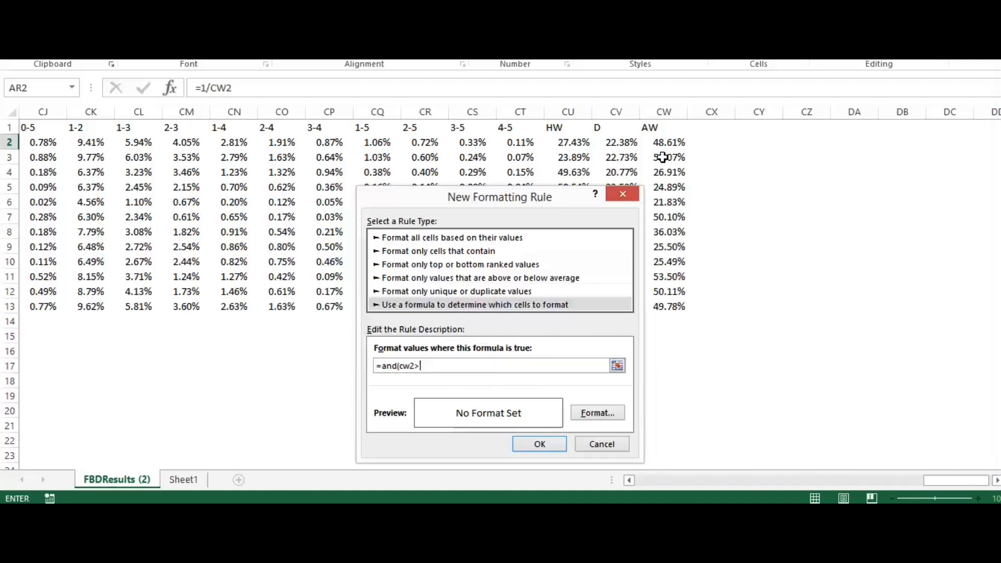
type("5,")
left_click_drag(938, 480, 723, 493)
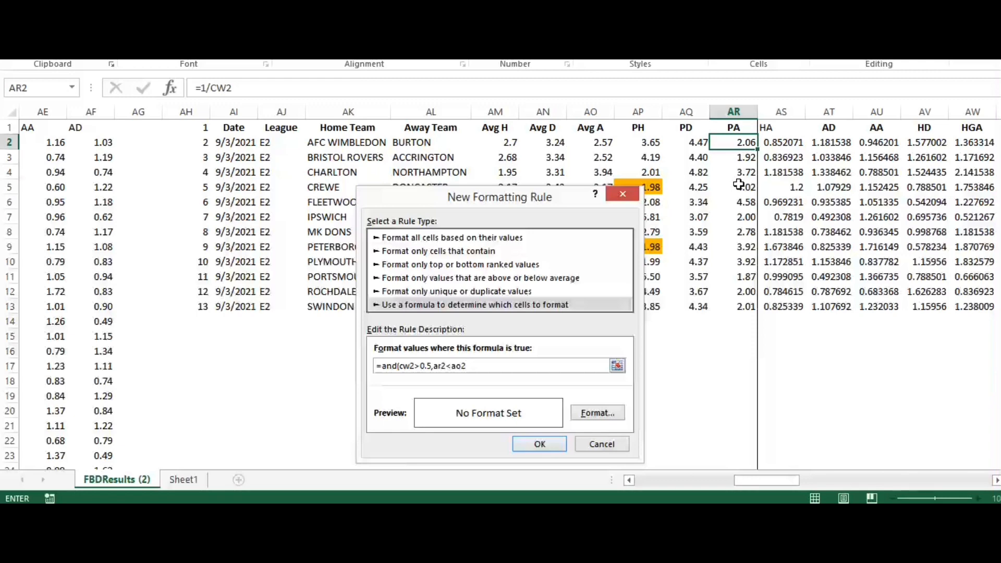
- Give the away rule a yellow background fill and create it
left_click(599, 412)
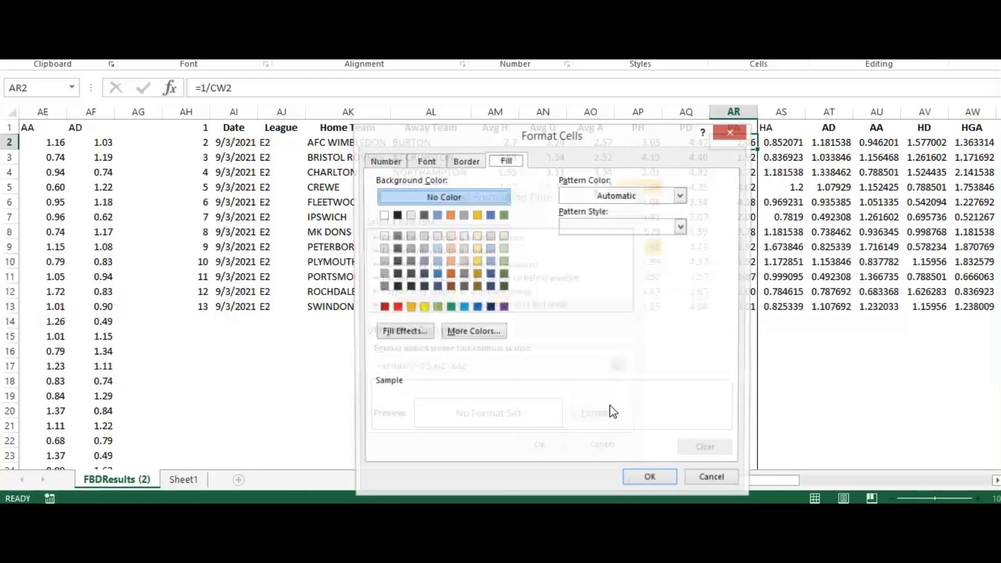
left_click(423, 307)
left_click(656, 482)
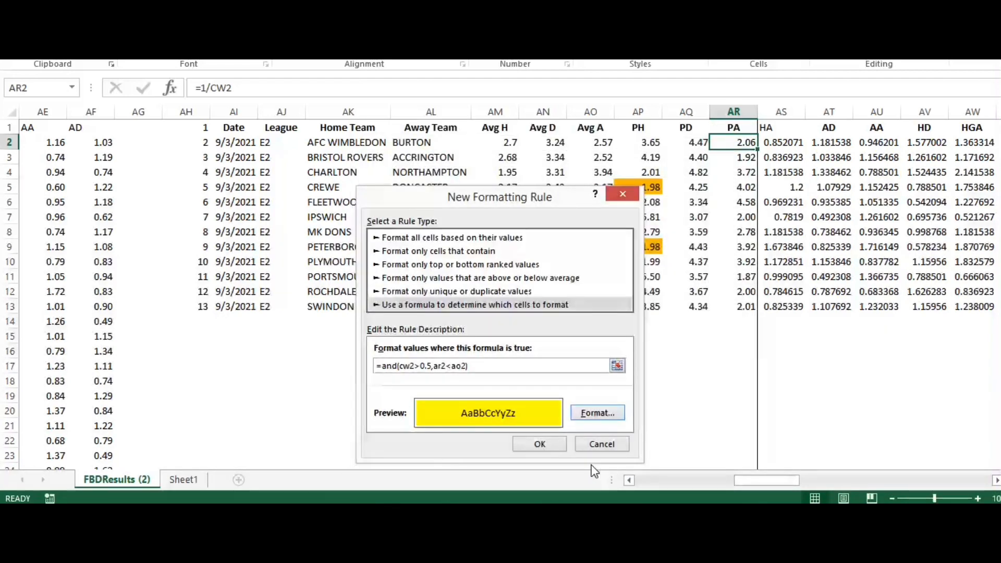
left_click(541, 443)
- Extend the yellow rule's range to =$AR$2:$AR$13 and apply it to the PA column
left_click(604, 325)
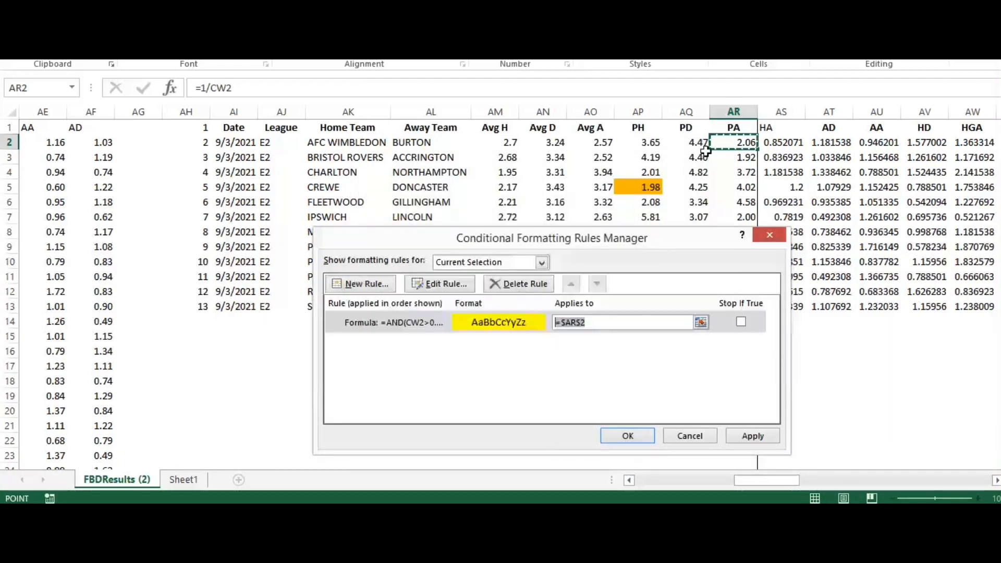
left_click_drag(724, 142, 739, 307)
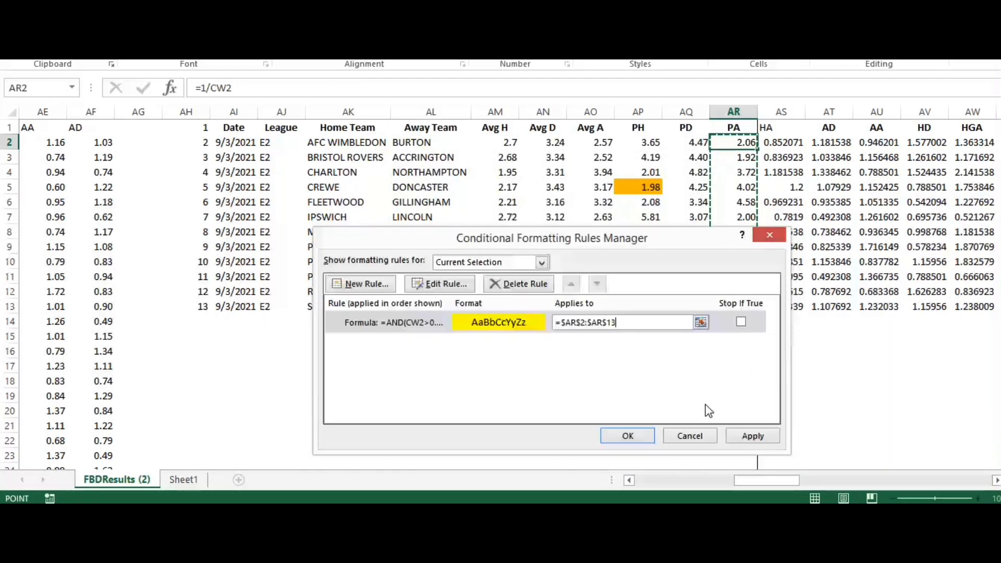
left_click(745, 437)
left_click(629, 435)
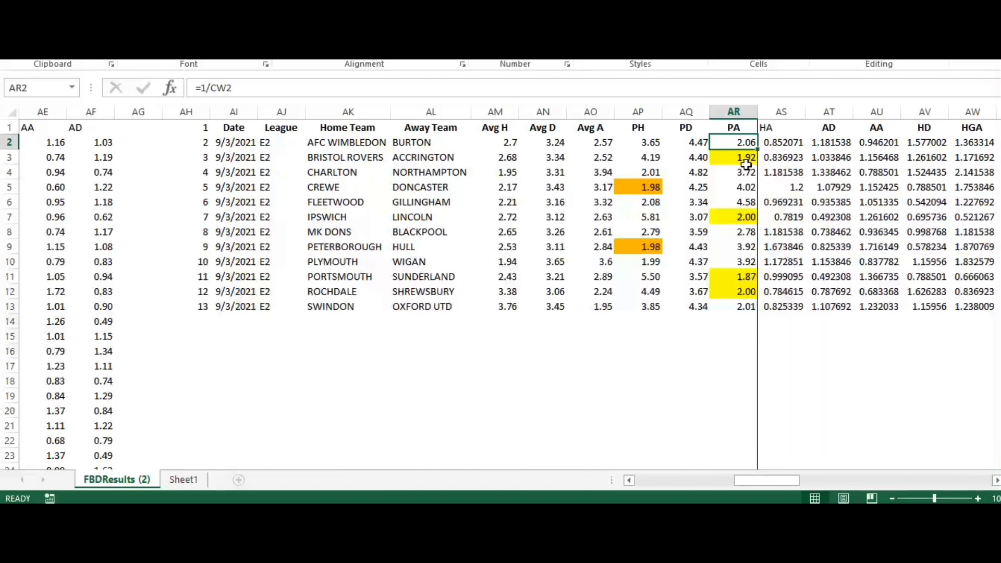
- Start a formula-based conditional formatting rule for the first PD cell, AQ2, with the formula =amd(cu2<0.5,cw<0.5,aq2<an2)
left_click(696, 142)
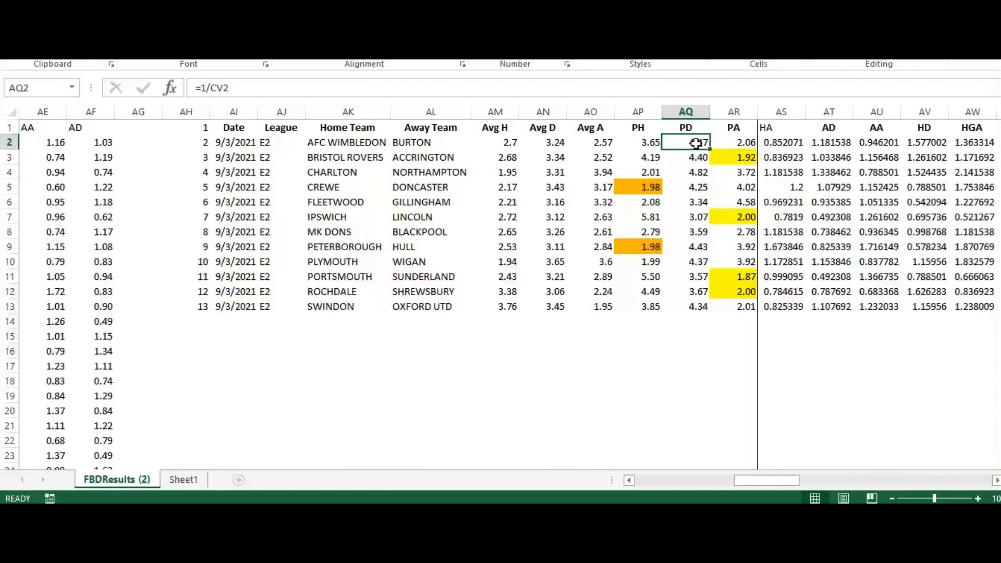
left_click(594, 42)
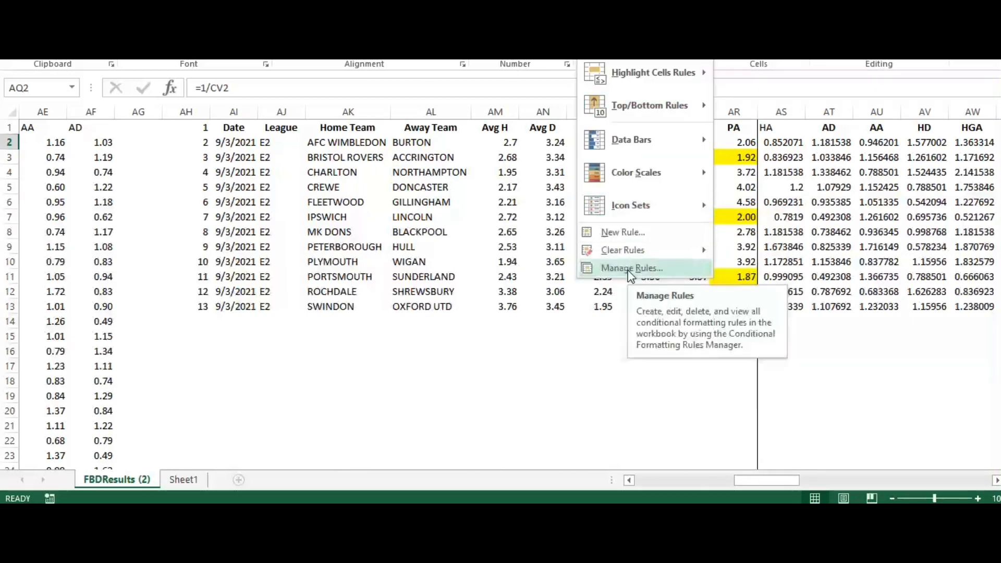
left_click(638, 237)
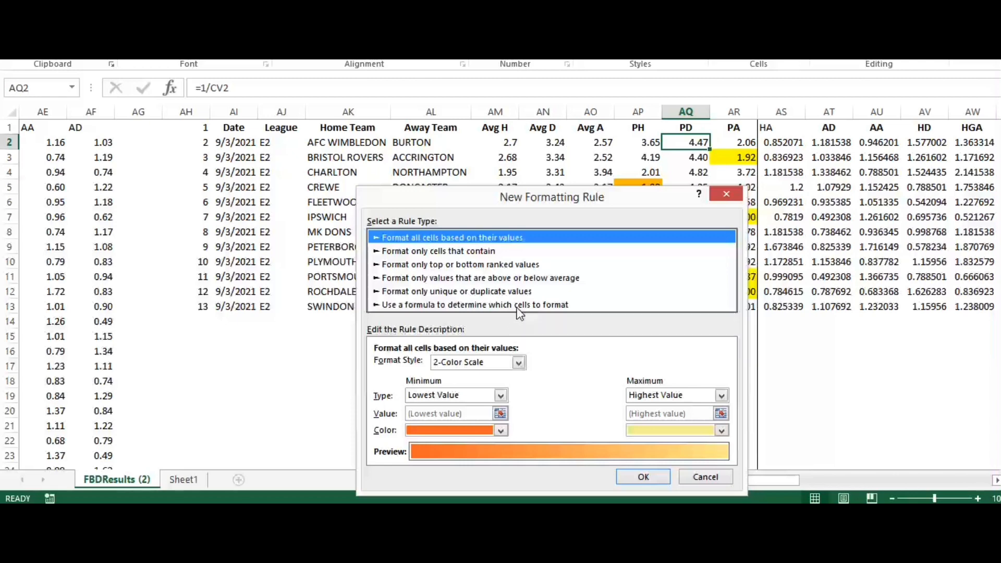
left_click(520, 304)
left_click_drag(792, 480, 930, 483)
type("=amd")
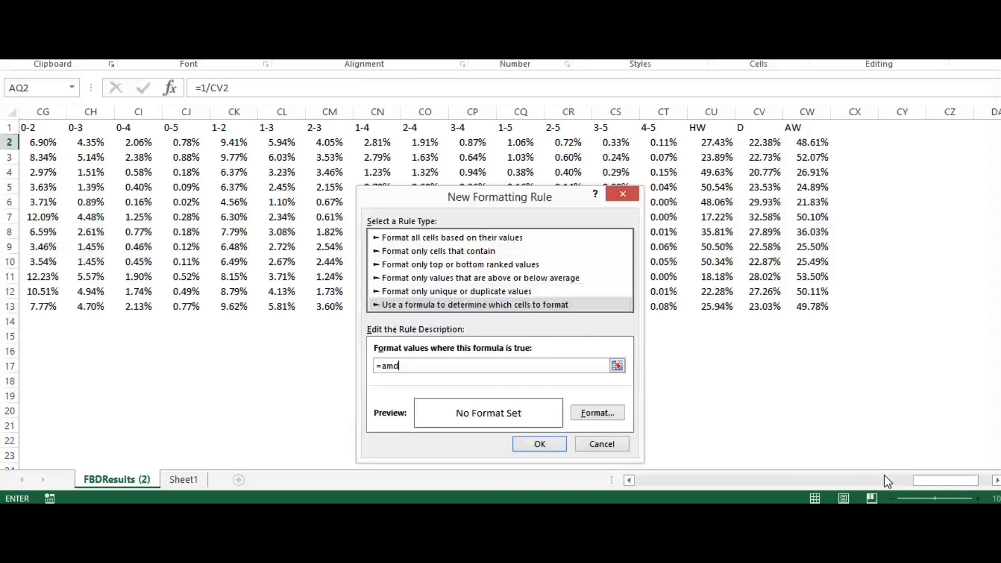
type("(cu2<0.5,")
type("cw")
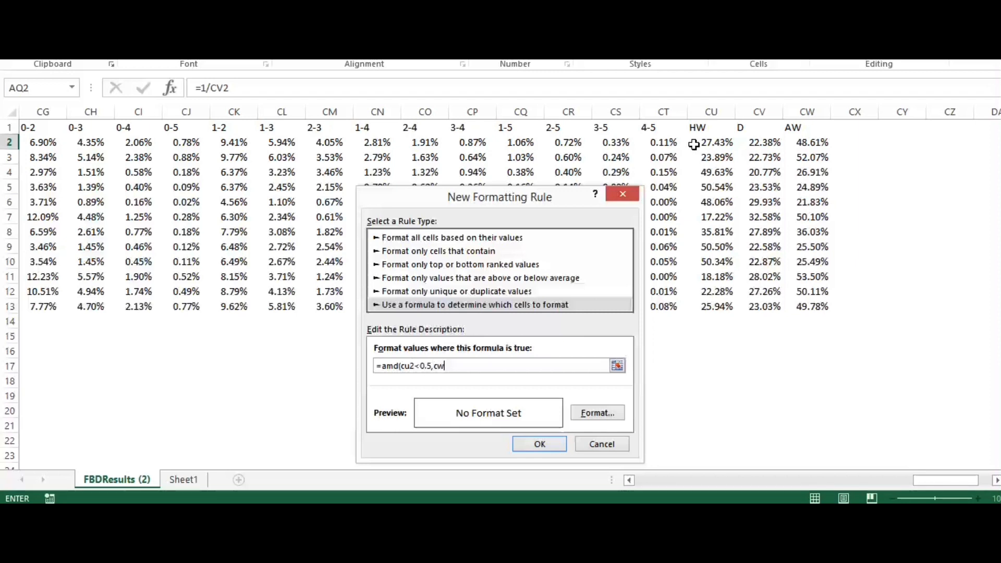
type("<0.5,")
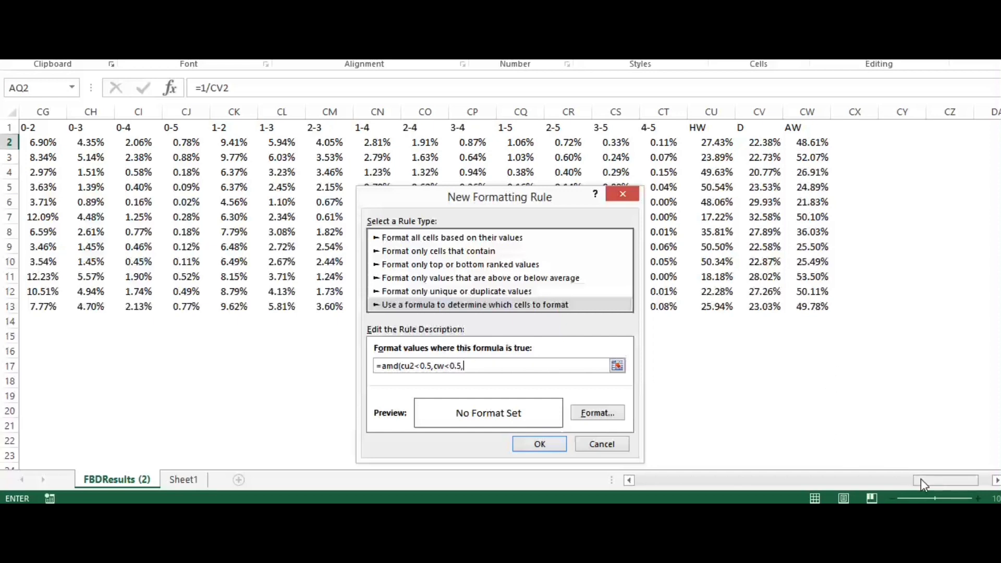
left_click_drag(920, 478, 744, 484)
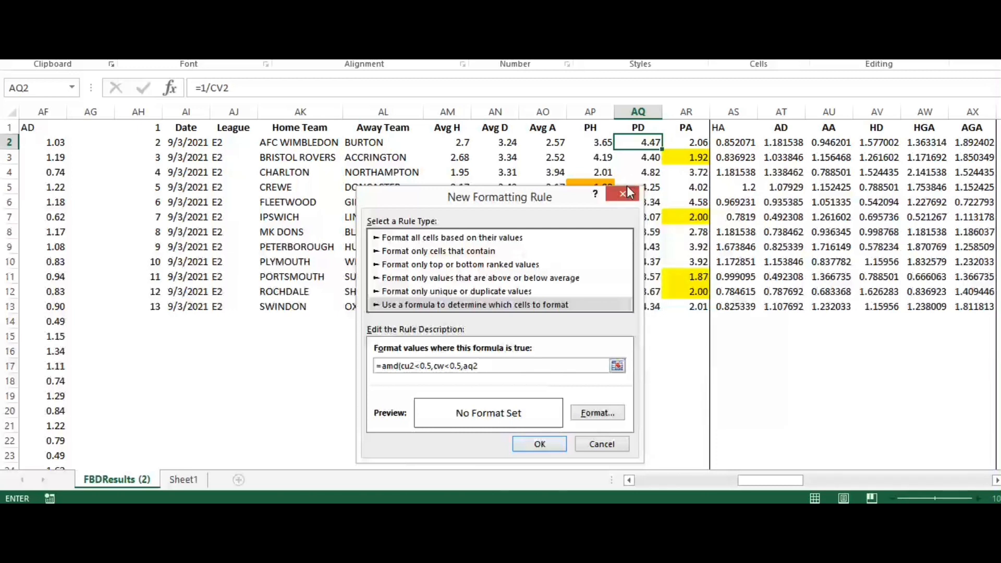
type("<an2")
- Give the draw rule a light green background fill and create it
left_click(597, 412)
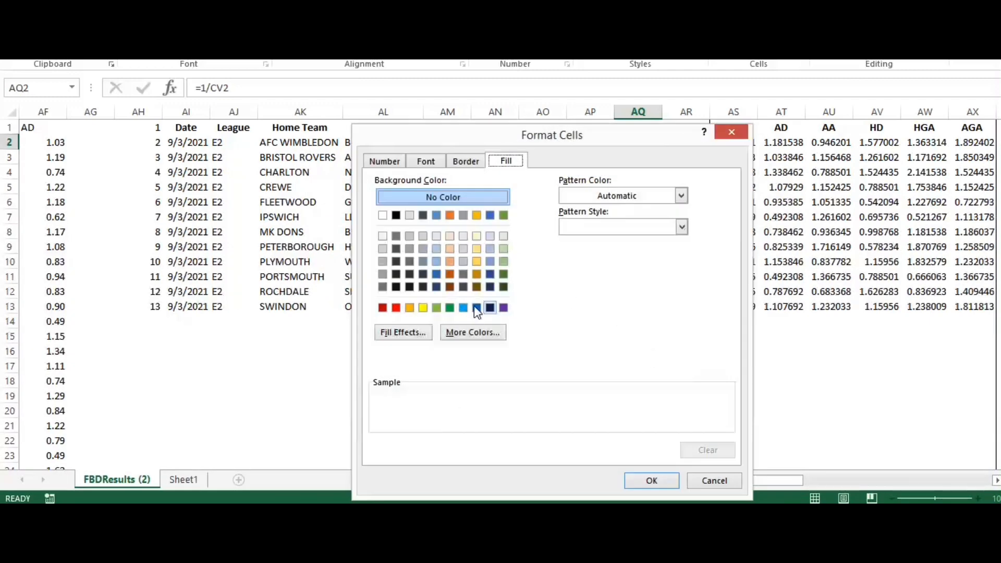
left_click(423, 308)
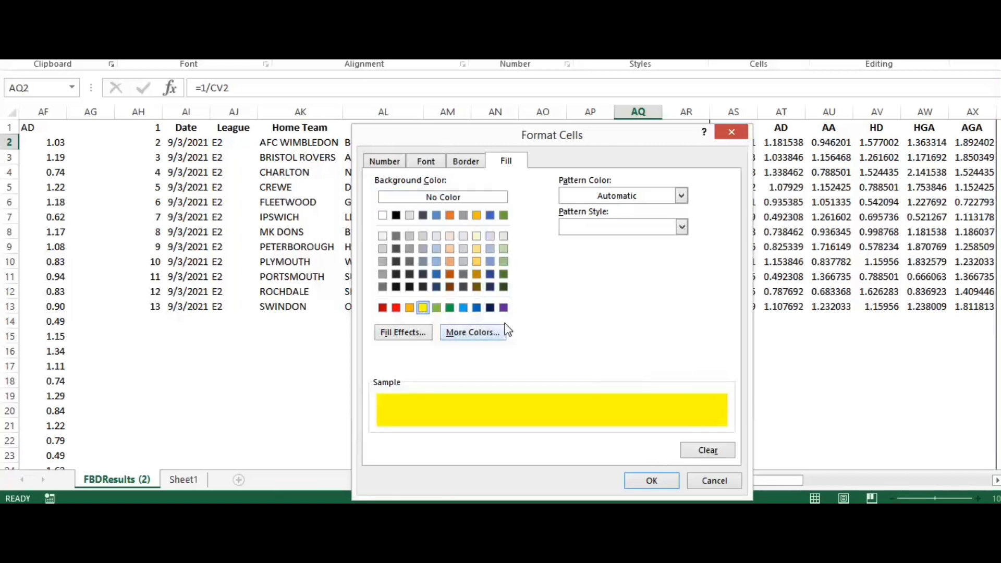
left_click(436, 307)
left_click(643, 481)
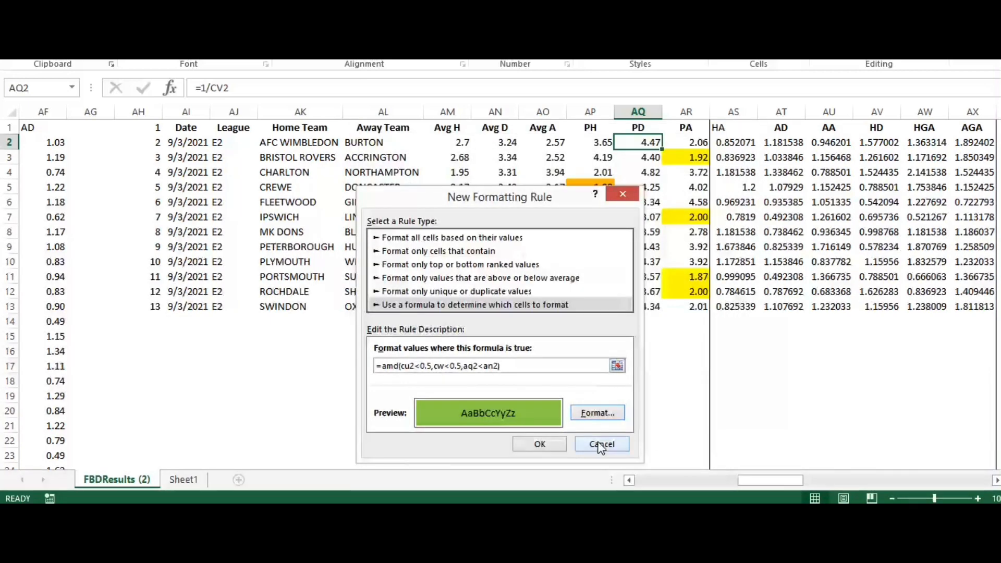
left_click(536, 443)
- Extend the green rule's range to =$AQ$2:$AQ$13 and apply it to the PD column
left_click(589, 39)
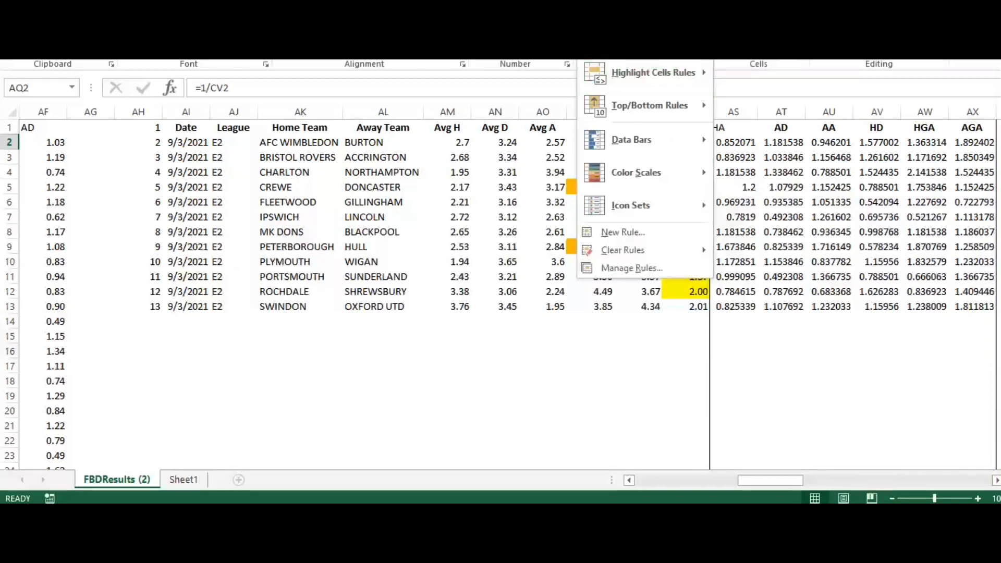
left_click(599, 266)
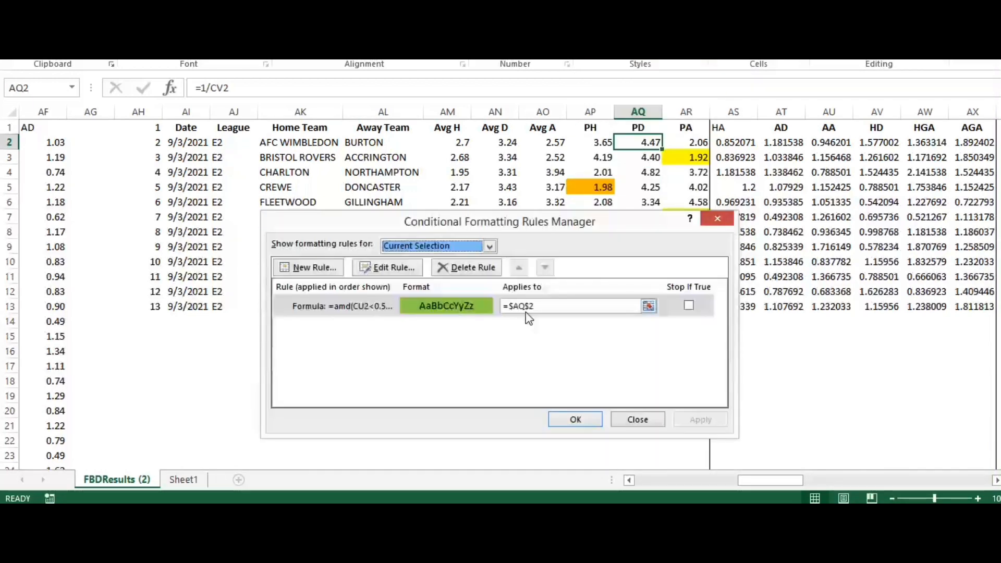
left_click(554, 306)
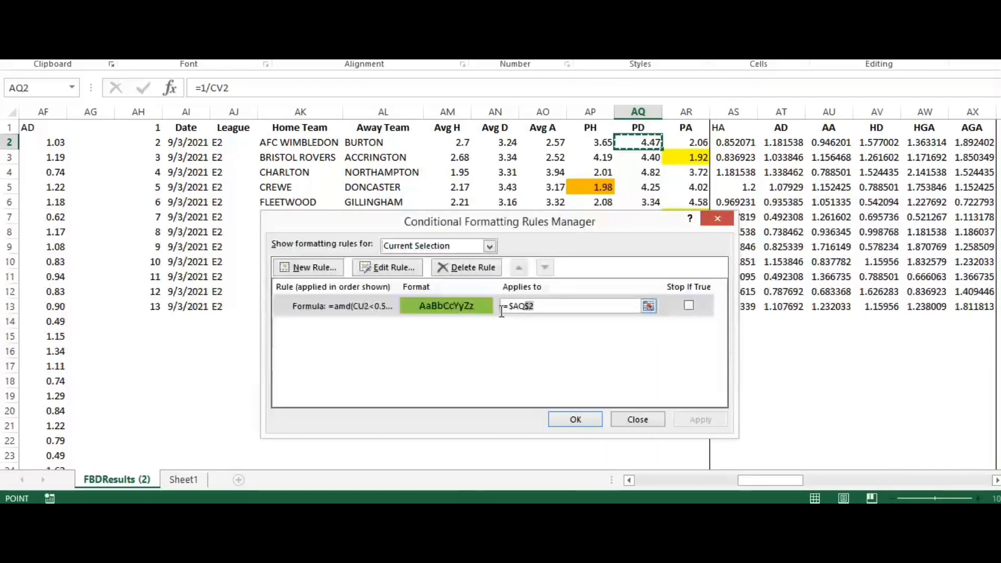
left_click_drag(551, 307, 494, 310)
left_click_drag(646, 138, 658, 308)
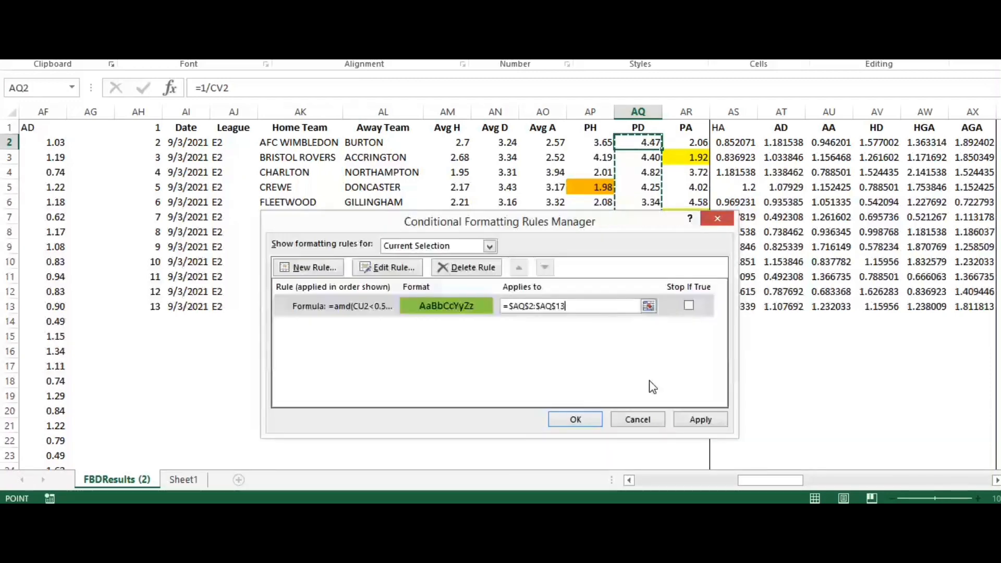
left_click(699, 422)
left_click(617, 421)
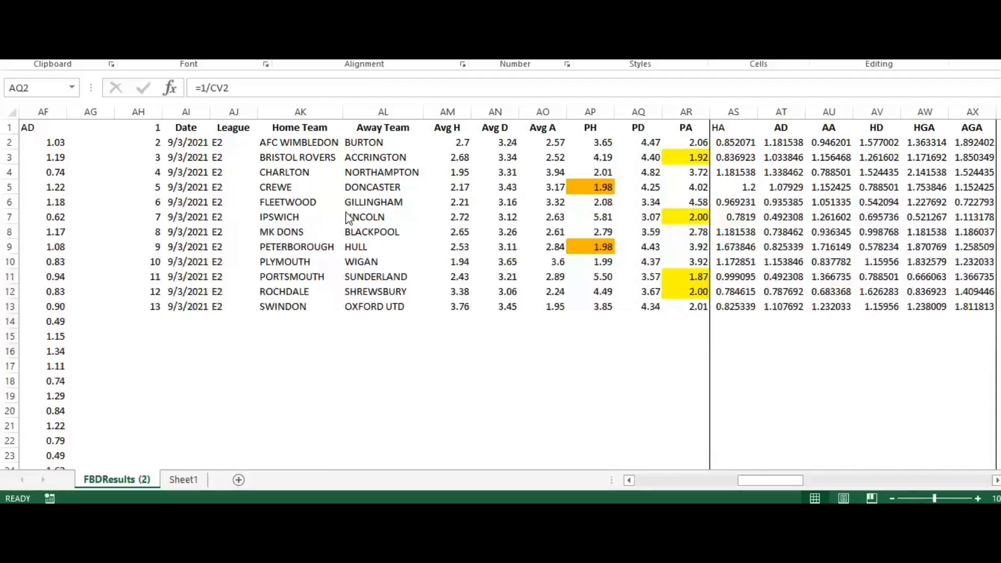
- Copy the Result and Res columns from Sheet1 and insert them before the Avg H column on the FBDResults (2) sheet
left_click(187, 478)
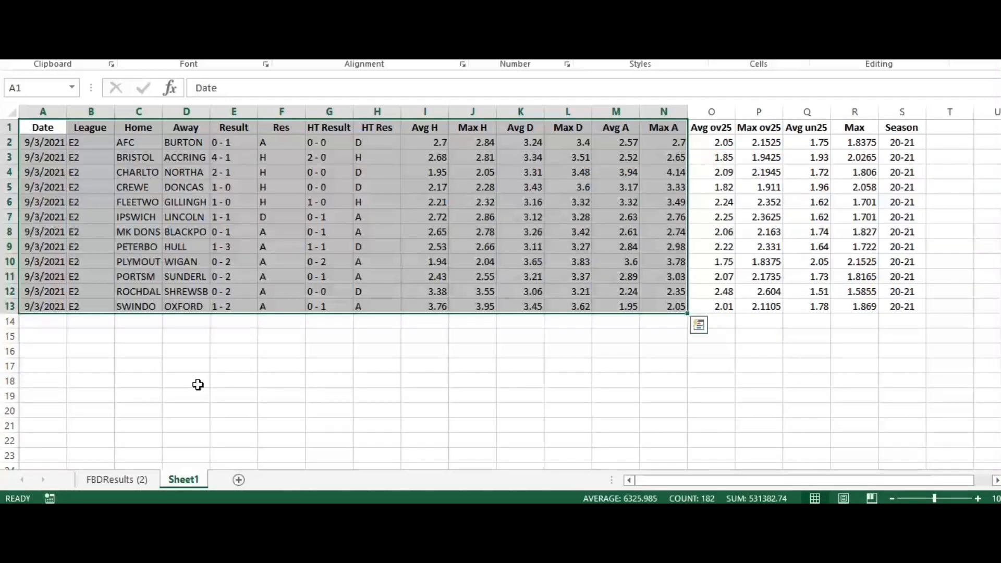
left_click_drag(232, 111, 263, 115)
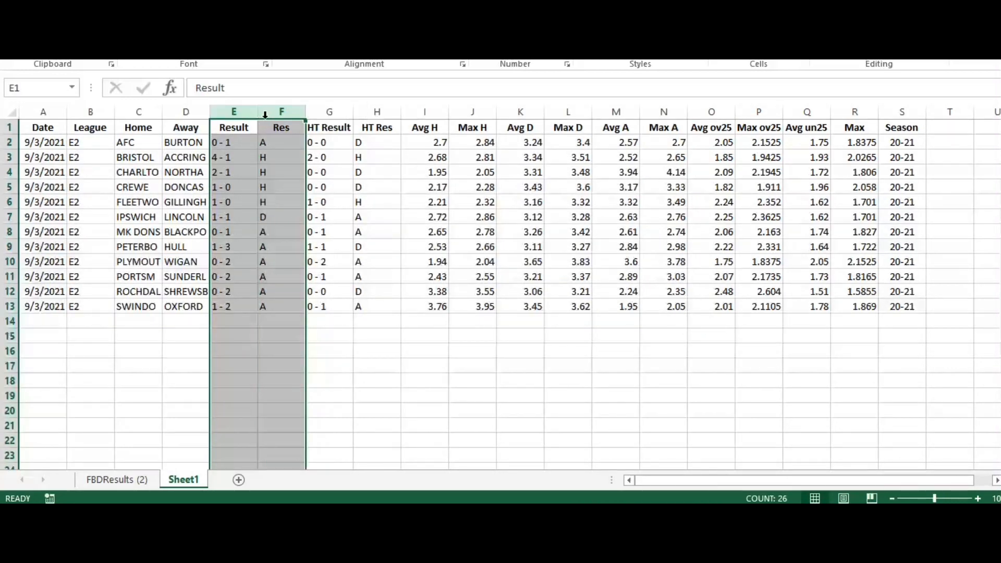
key("ctrl+c")
left_click(117, 479)
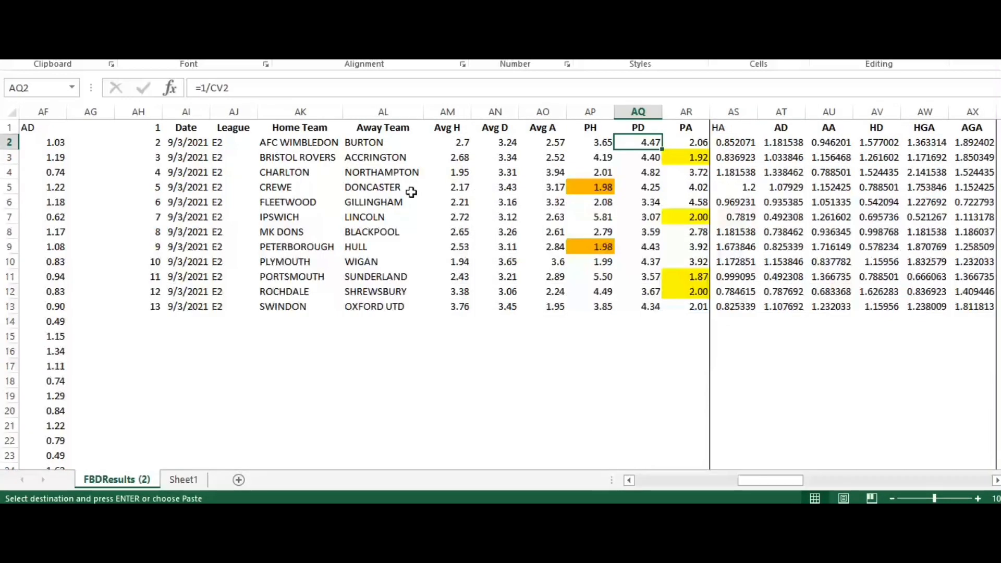
left_click(290, 111)
right_click(290, 111)
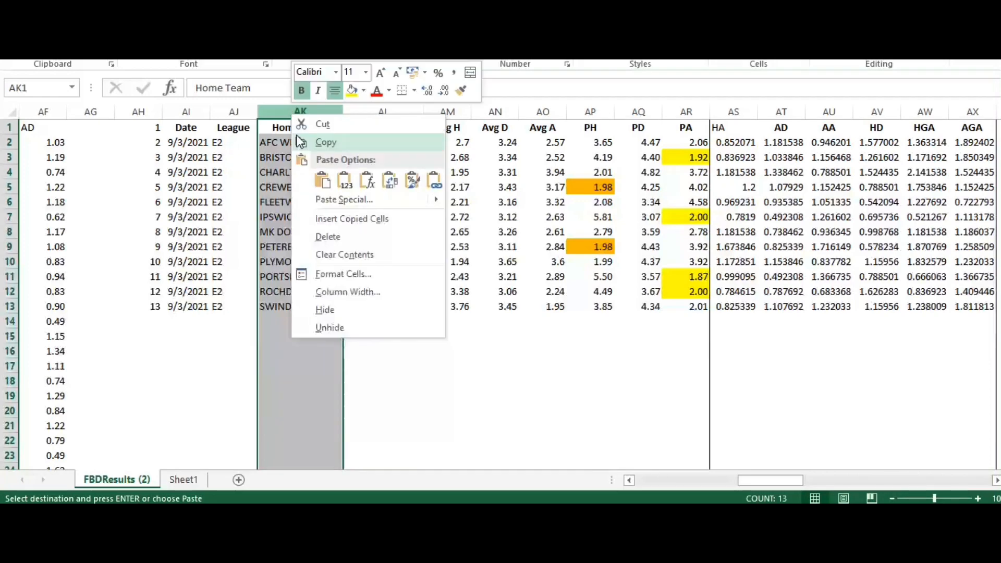
left_click(448, 111)
left_click(449, 111)
right_click(449, 111)
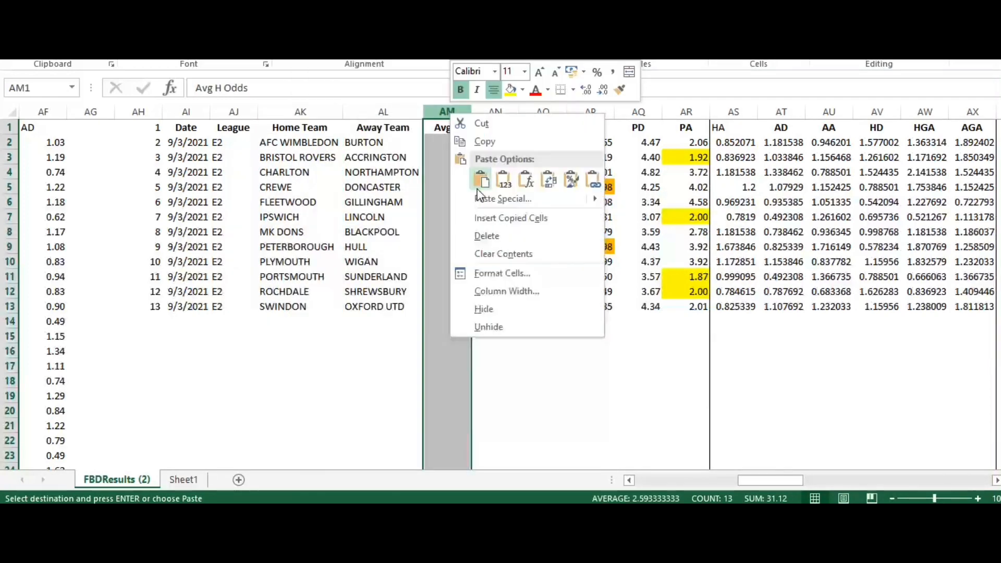
left_click(495, 220)
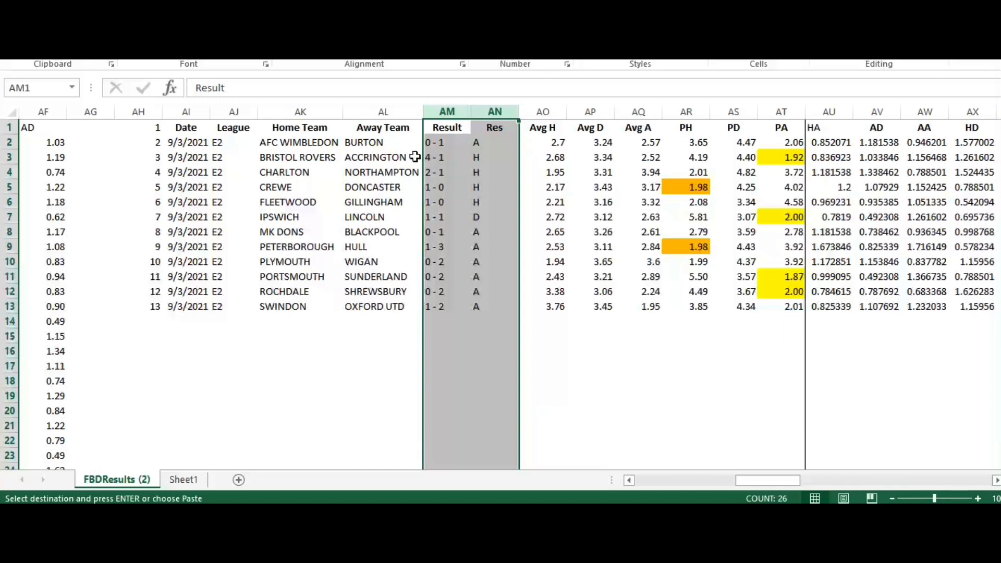
left_click(771, 158)
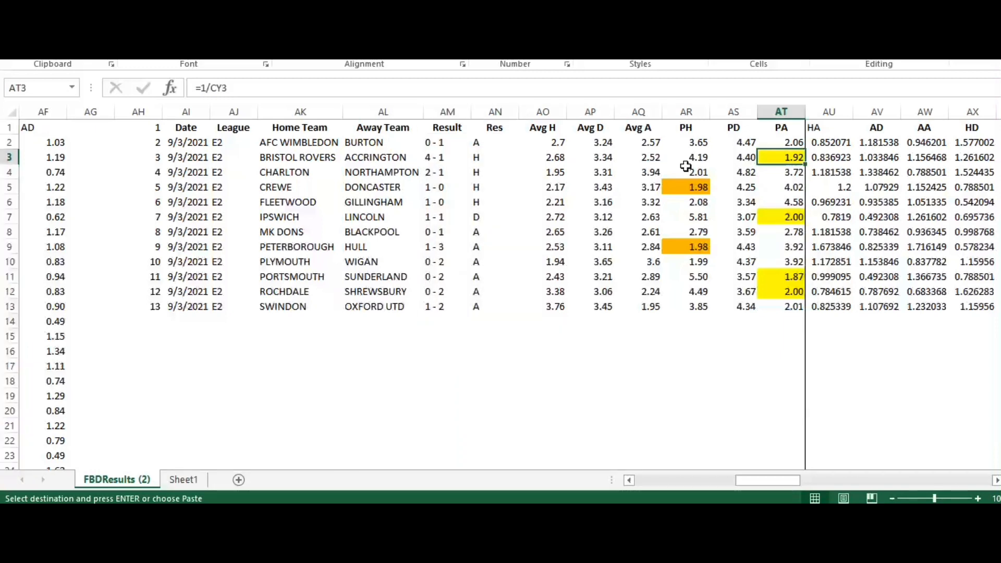
- Colour the Bristol Rovers–Accrington result (AM3) red and the Crewe–Doncaster result (AM5) theme green in the Result column
left_click(435, 158)
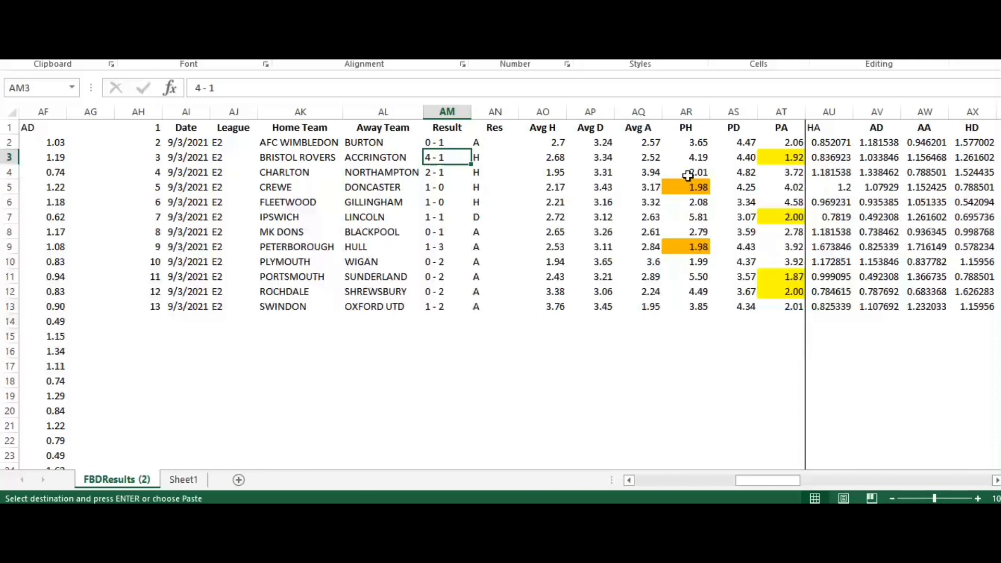
key("Return")
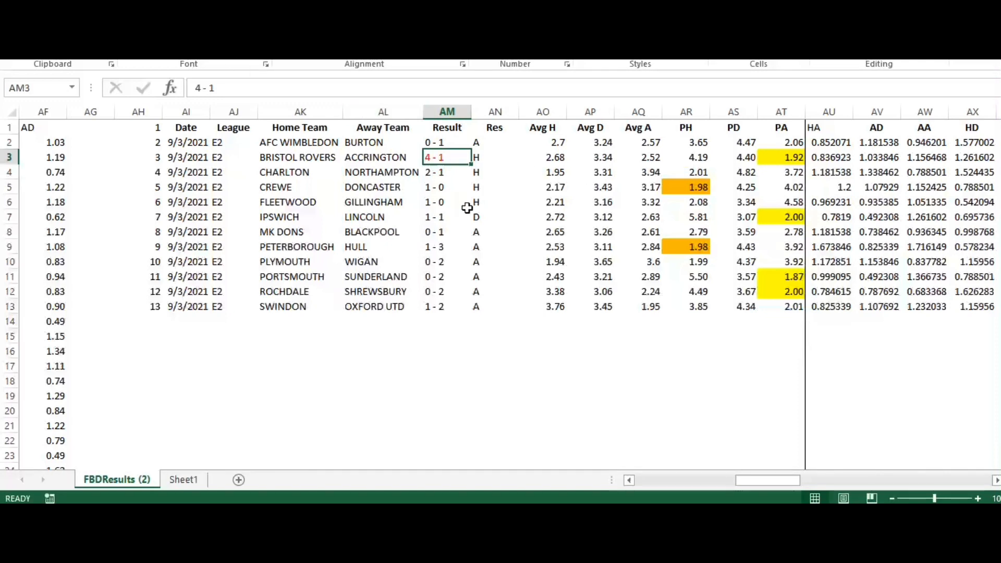
left_click(443, 189)
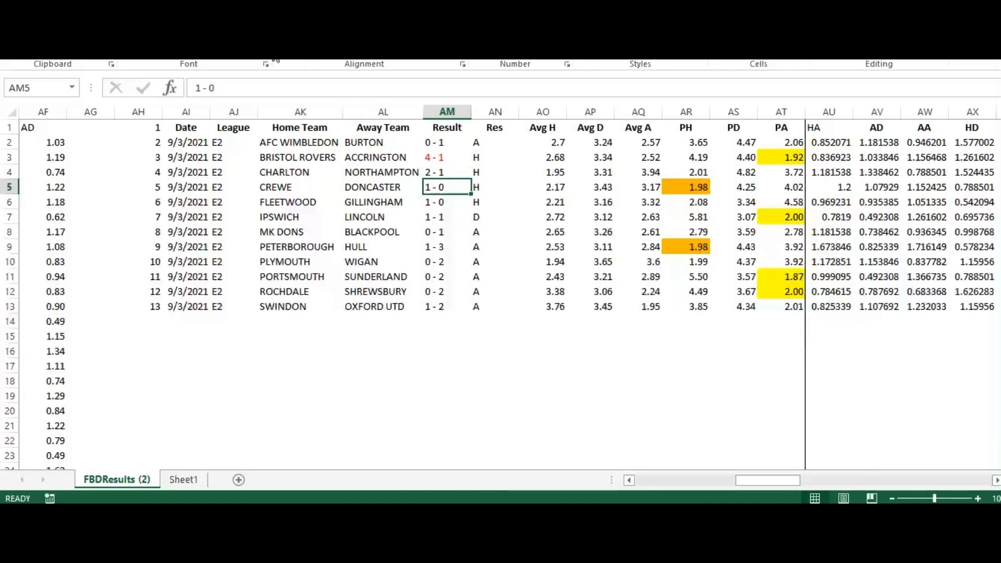
left_click(263, 43)
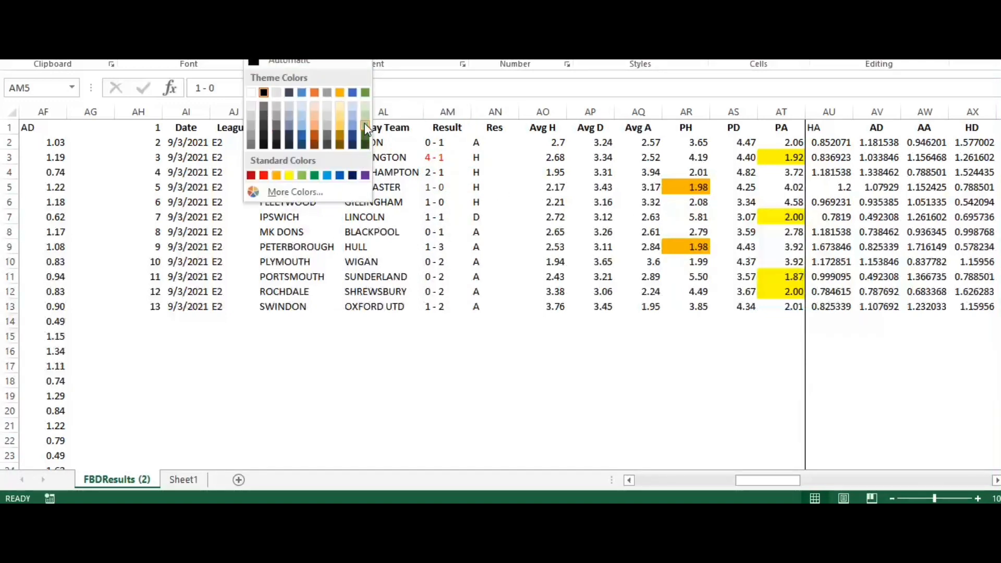
left_click(367, 93)
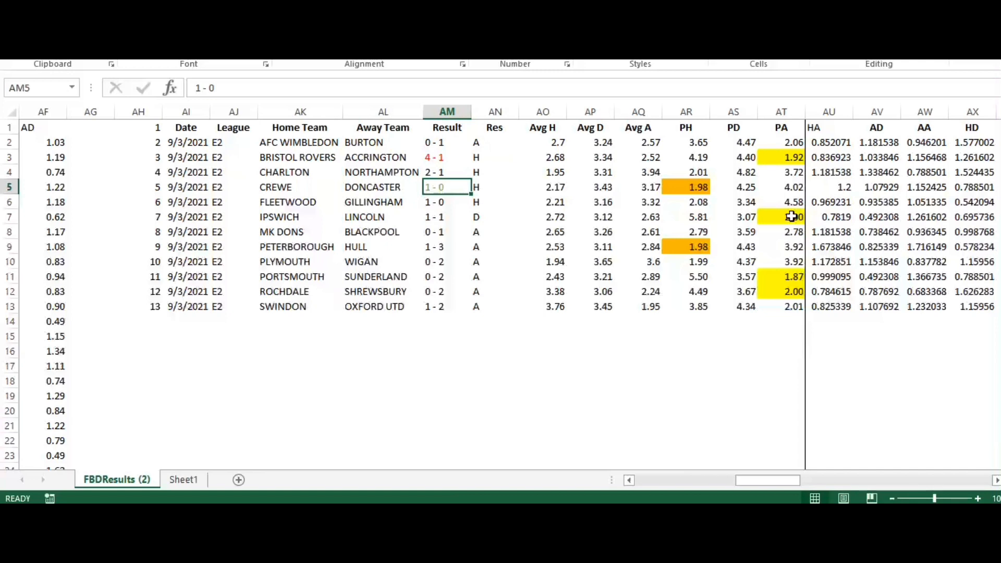
- Give the Ipswich–Lincoln result in AM7 and the Peterborough–Hull result in AM9 a red font colour
left_click(445, 217)
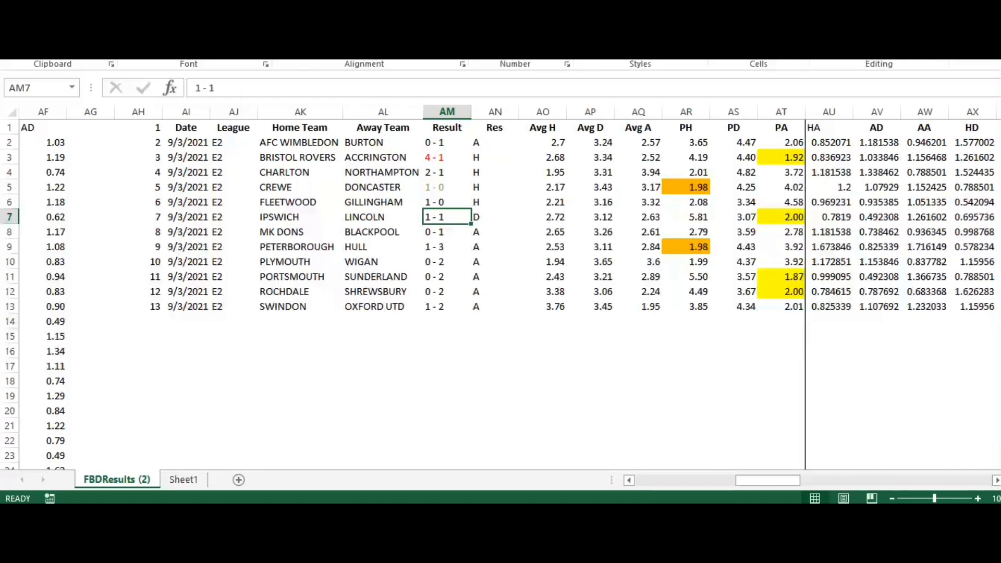
left_click(261, 51)
left_click(265, 174)
left_click(440, 251)
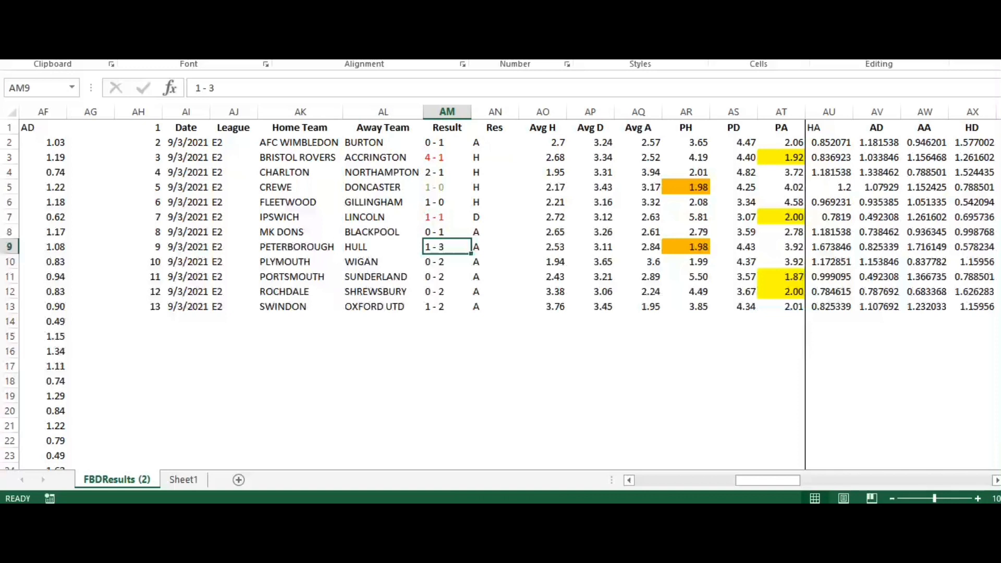
left_click(235, 42)
- Give the Portsmouth–Sunderland result in AM11 and the Rochdale–Shrewsbury result in AM12 a theme green font colour
left_click(449, 282)
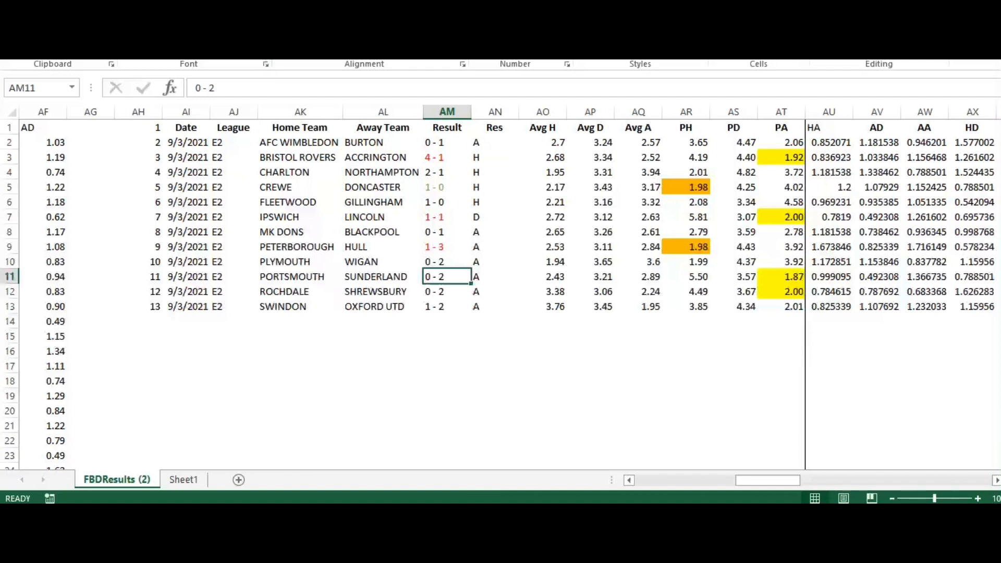
left_click(259, 48)
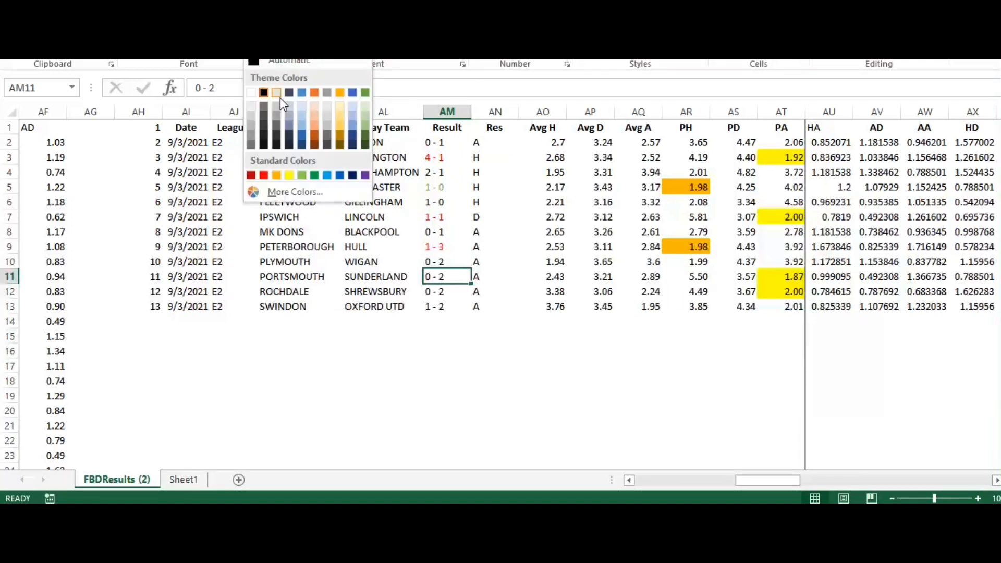
left_click(367, 92)
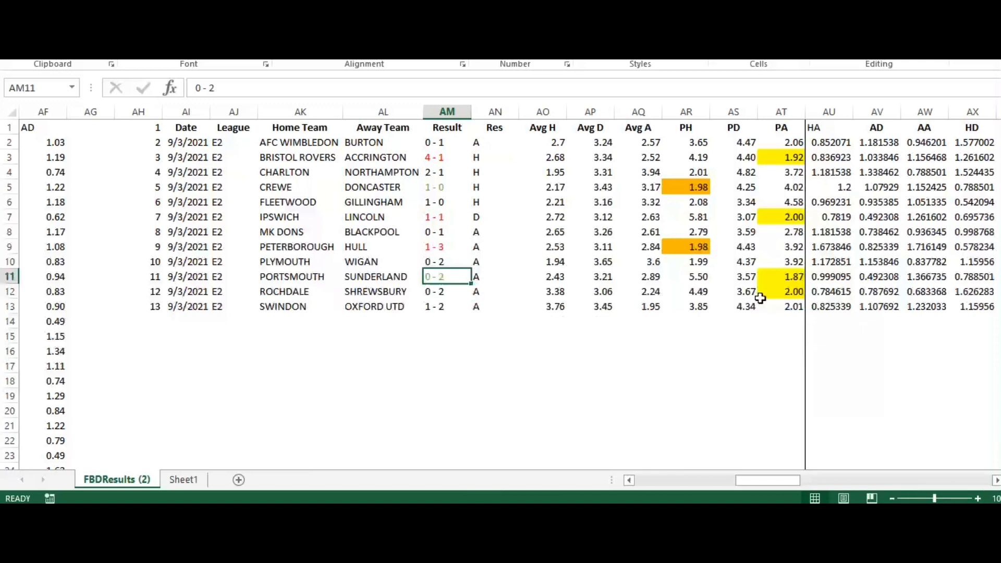
left_click(442, 293)
left_click(240, 43)
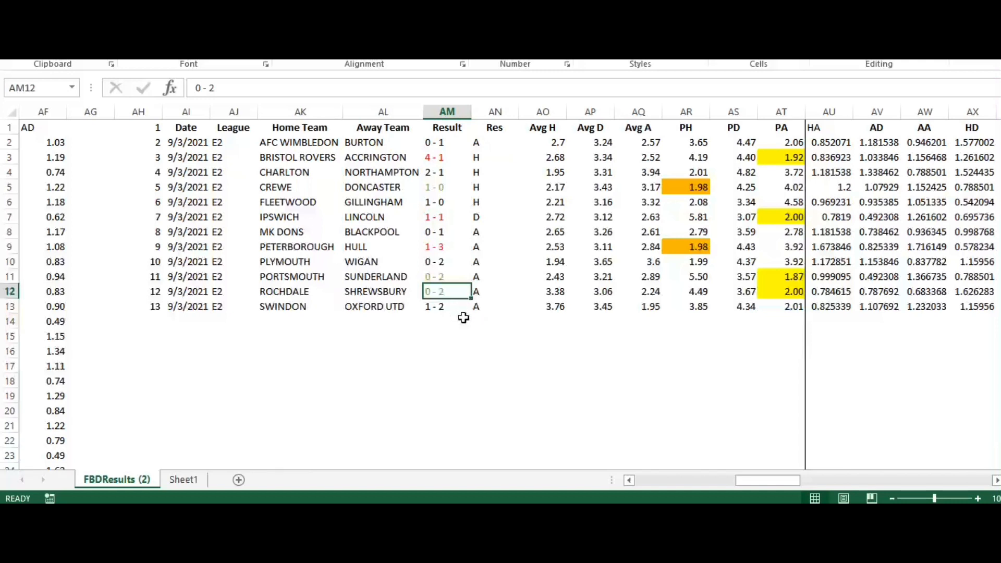
- List the average odds of the three winning bets in AO16:AO18 by referencing AO5, AQ11 and AQ12
left_click(561, 188)
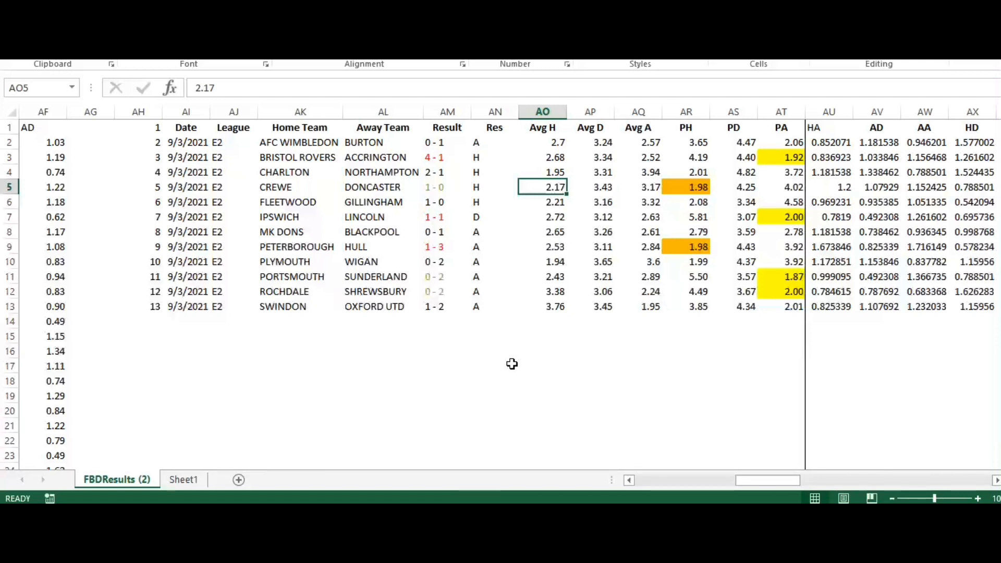
left_click(528, 357)
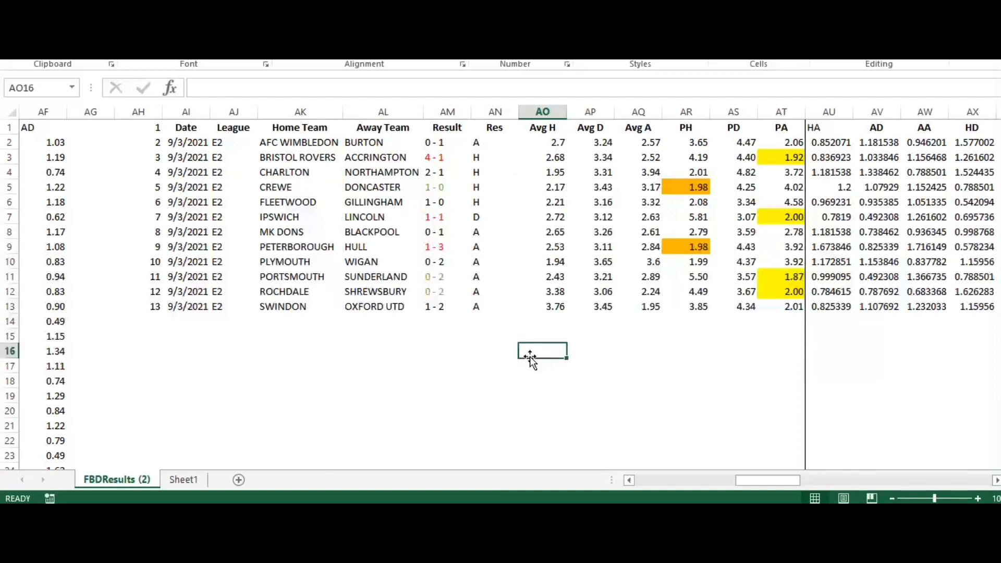
type("=")
left_click(553, 190)
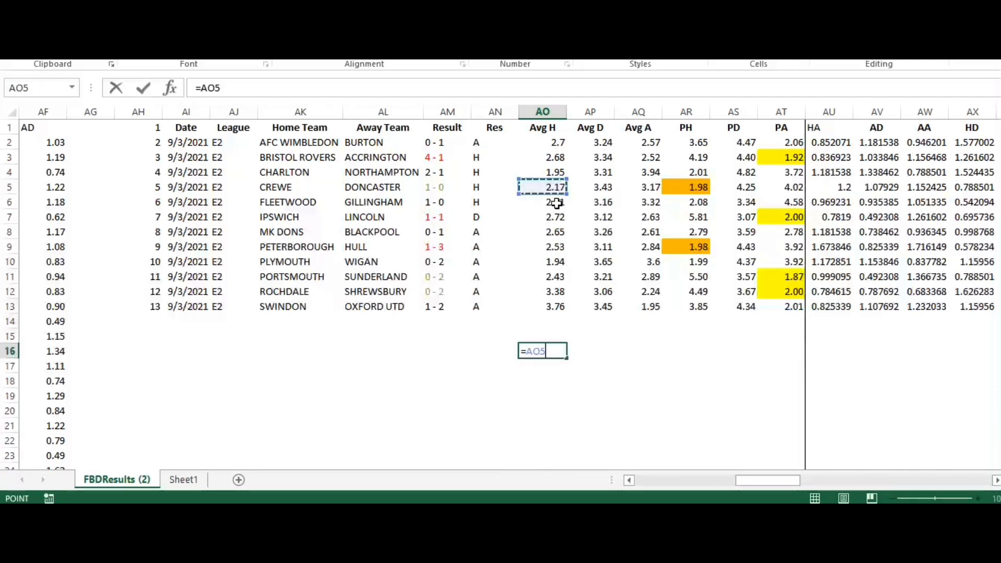
key("Return")
type("=")
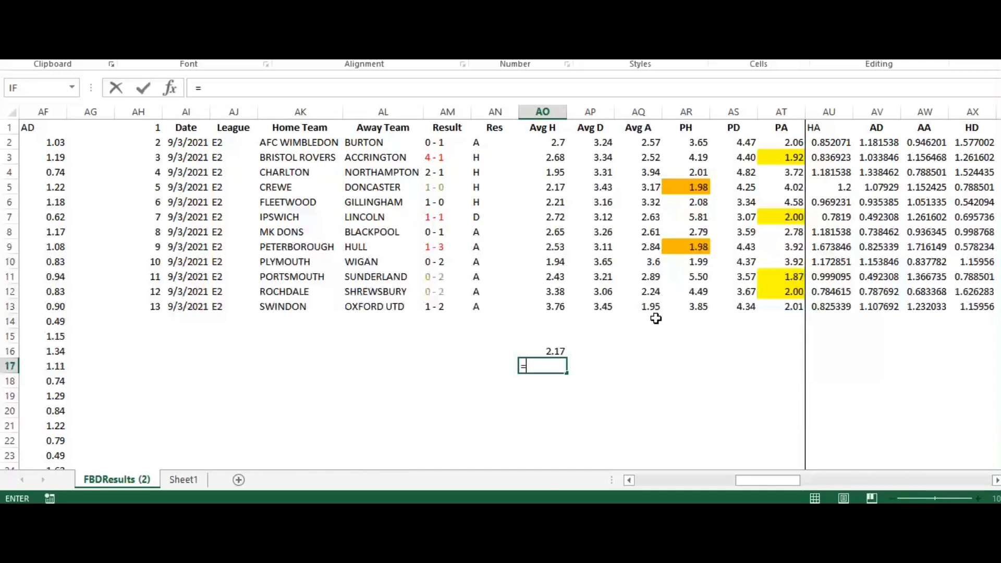
left_click(652, 277)
key("Return")
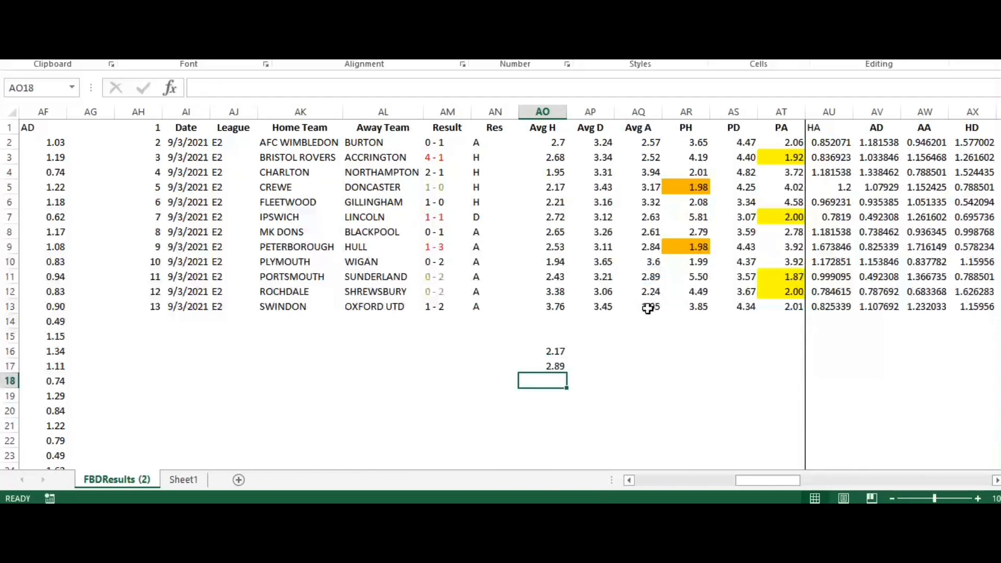
type("=")
left_click(652, 291)
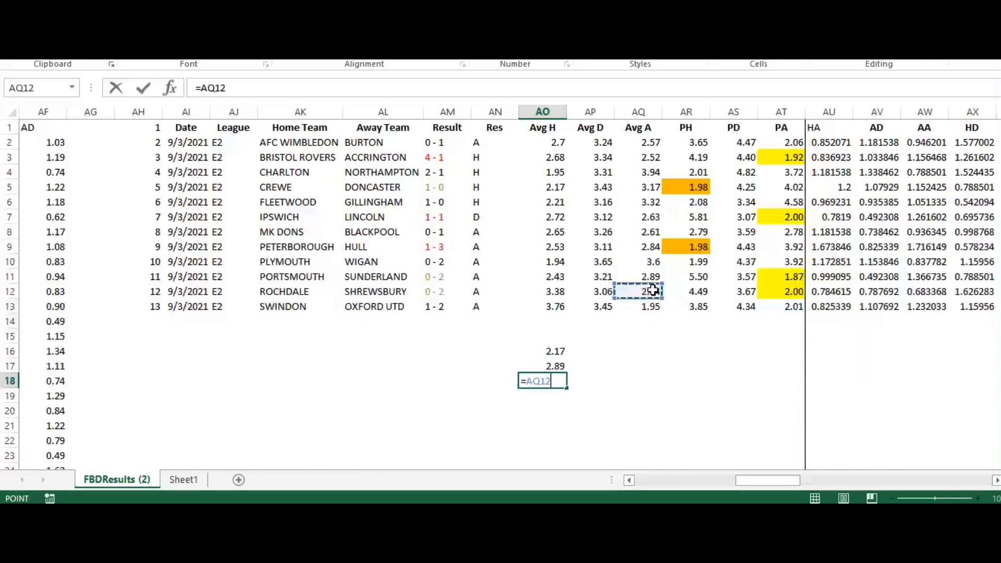
key("Return")
- Calculate each winning bet's net profit in AP16 with =AO16-1 and fill the formula down to AP18
left_click(612, 348)
type("=")
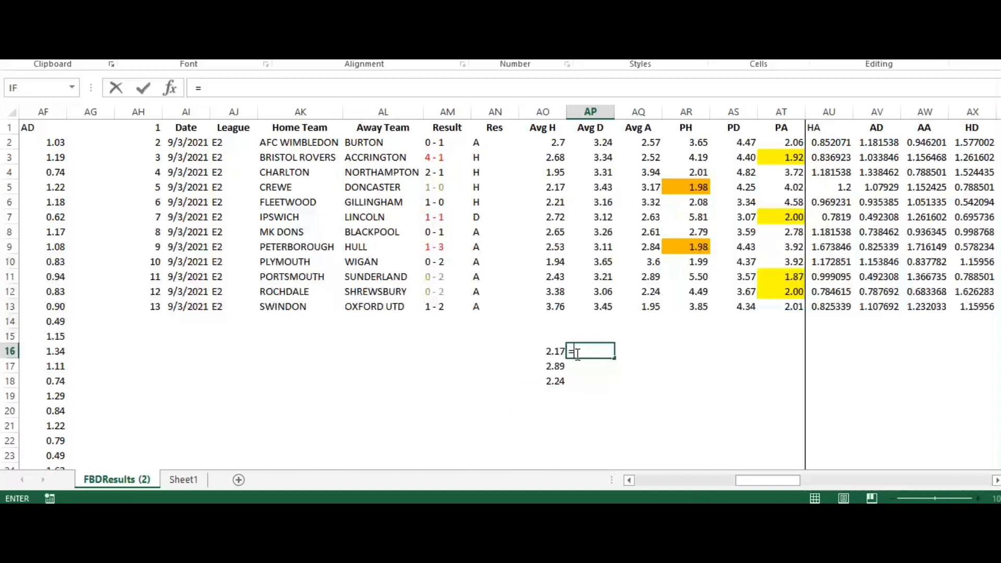
left_click(548, 351)
type("-1")
key("Return")
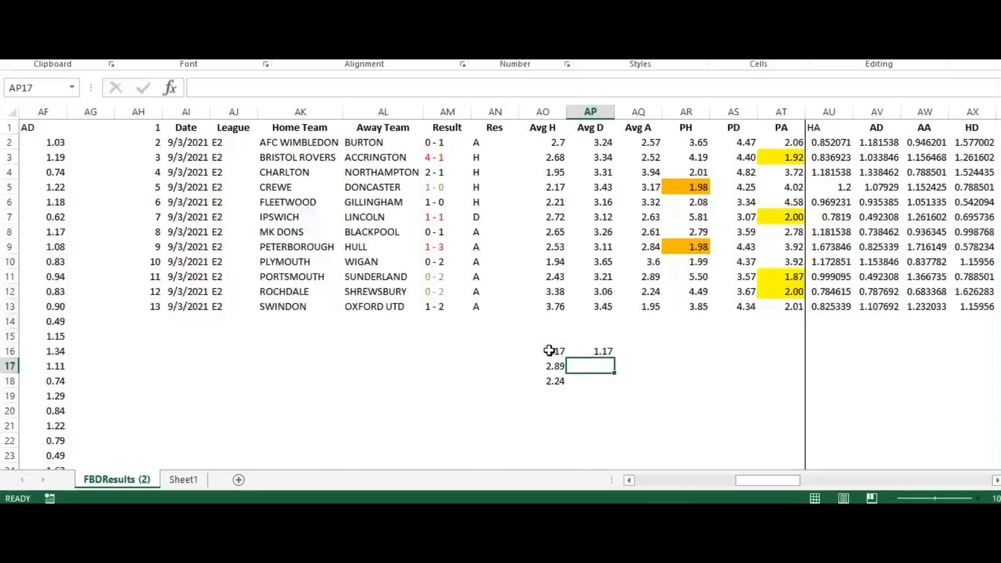
left_click(610, 355)
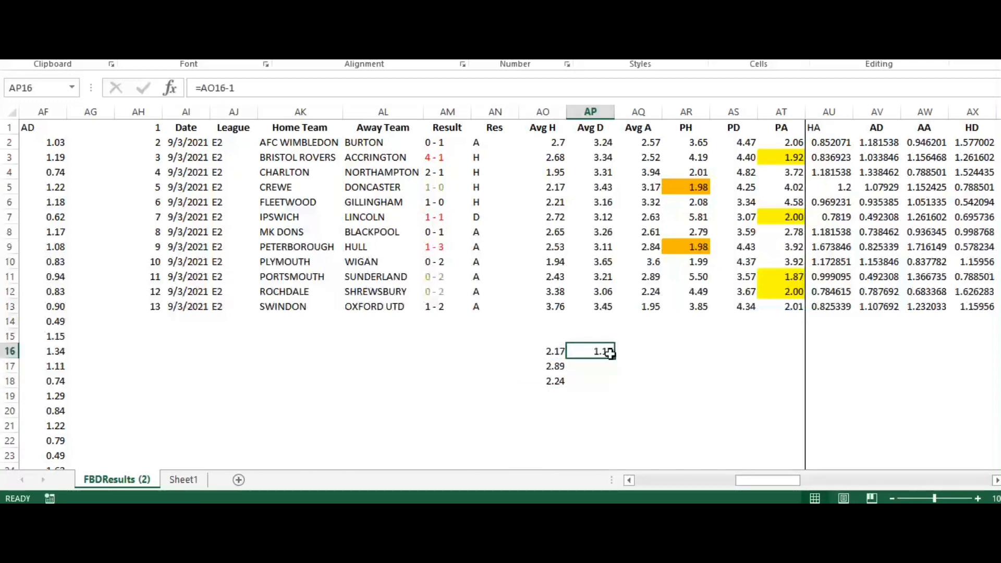
left_click_drag(614, 358, 609, 388)
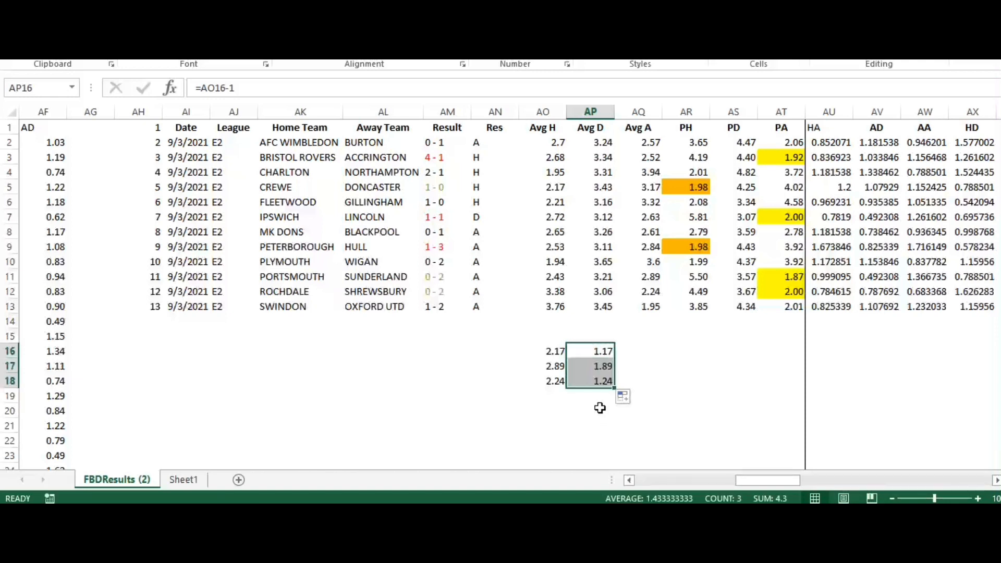
- Sum the three profits in AP19 and deduct the losing bets in AQ19 with =AP19-3
left_click(599, 396)
key("alt+equal")
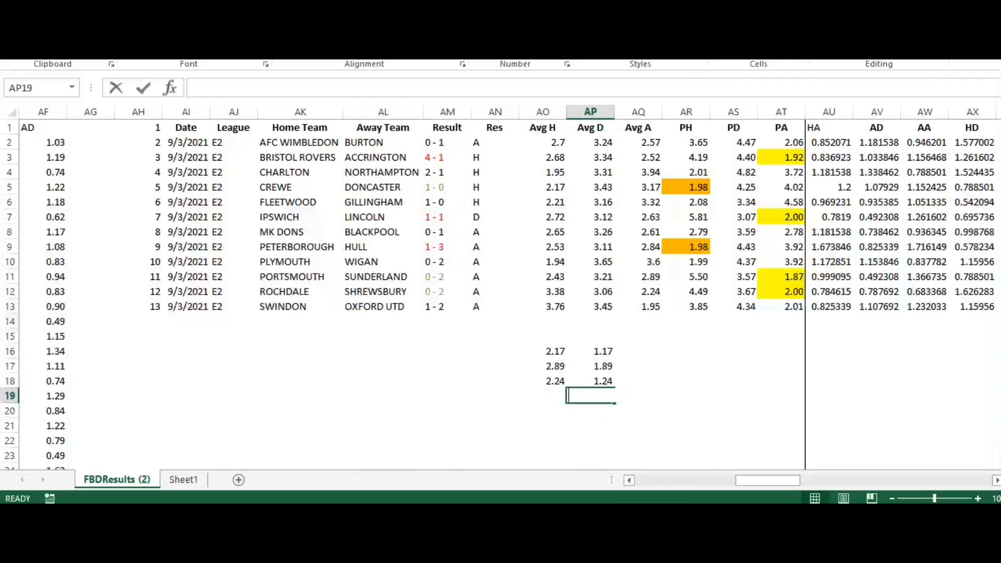
key("Return")
left_click(645, 396)
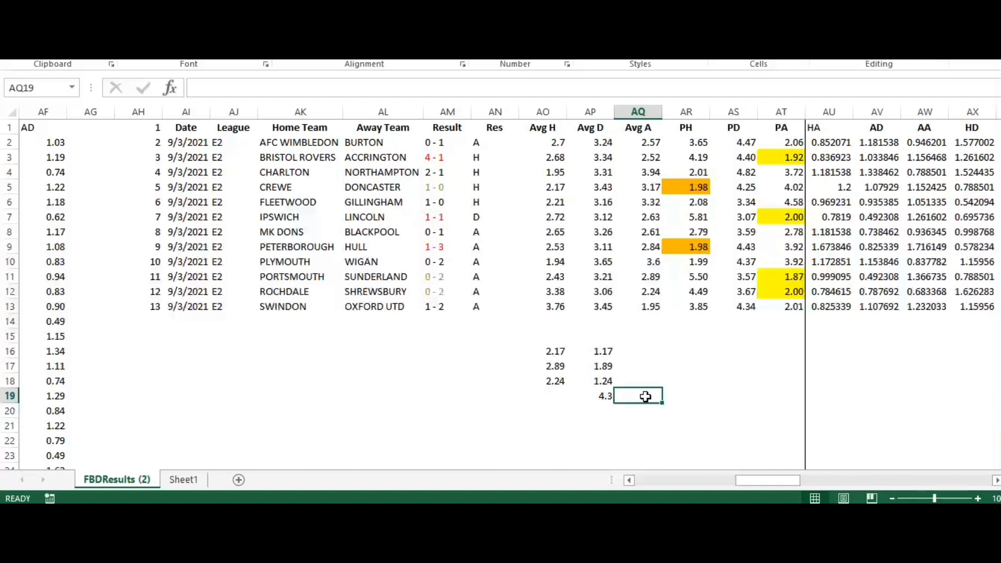
type("=")
left_click(606, 396)
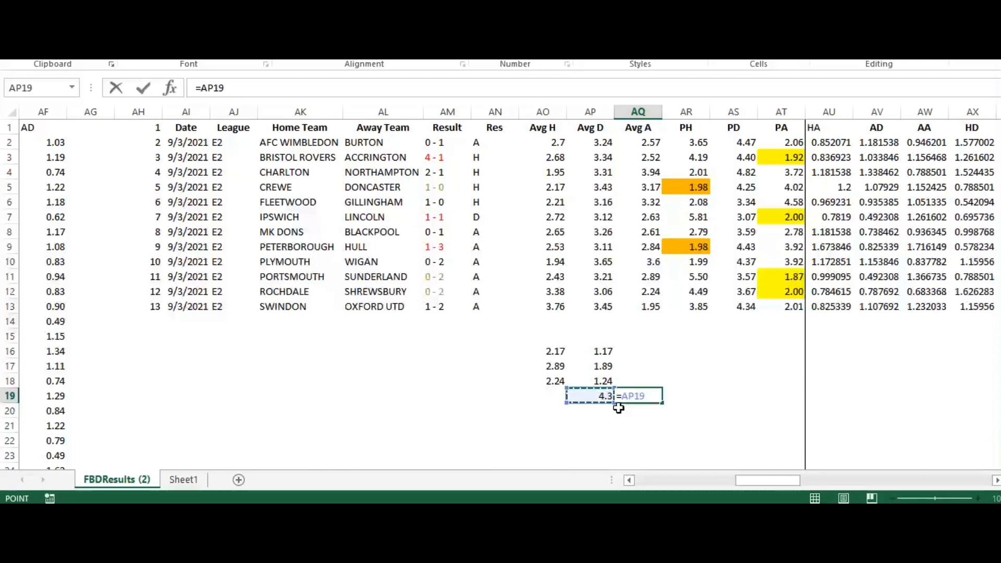
type("-3")
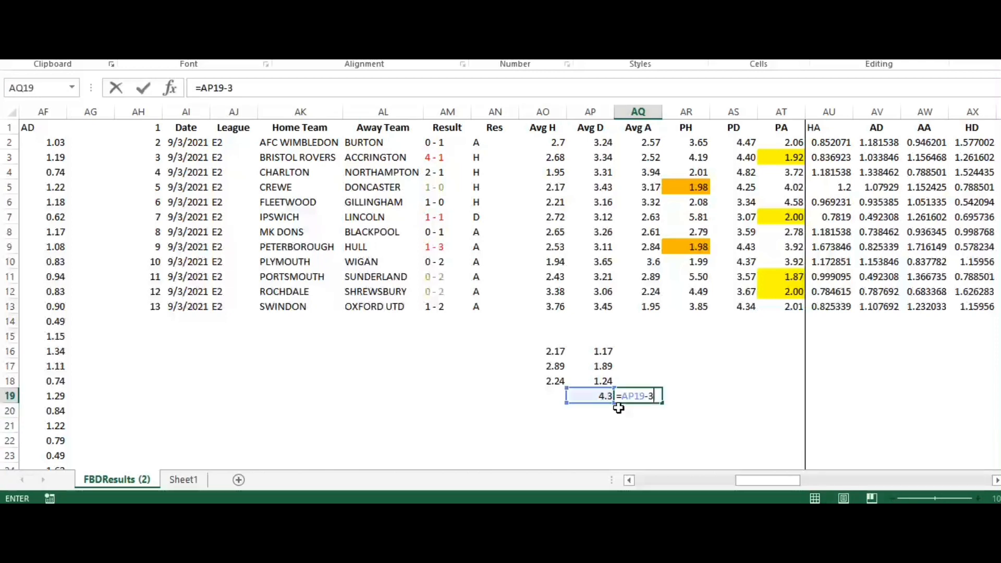
key("Return")
left_click(646, 395)
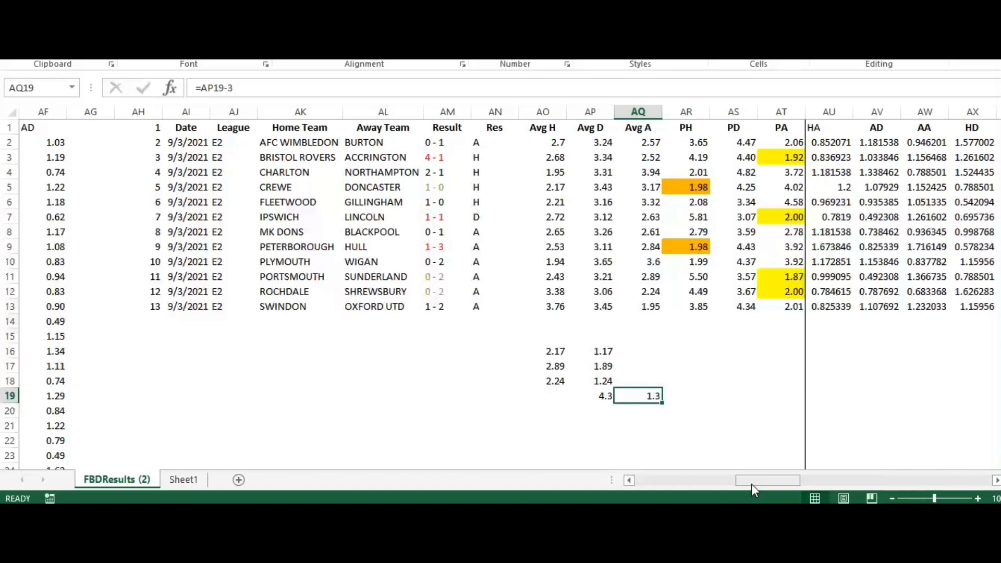
mouse_move(752, 487)
left_mouse_down()
mouse_move(663, 492)
mouse_move(745, 493)
left_mouse_up()
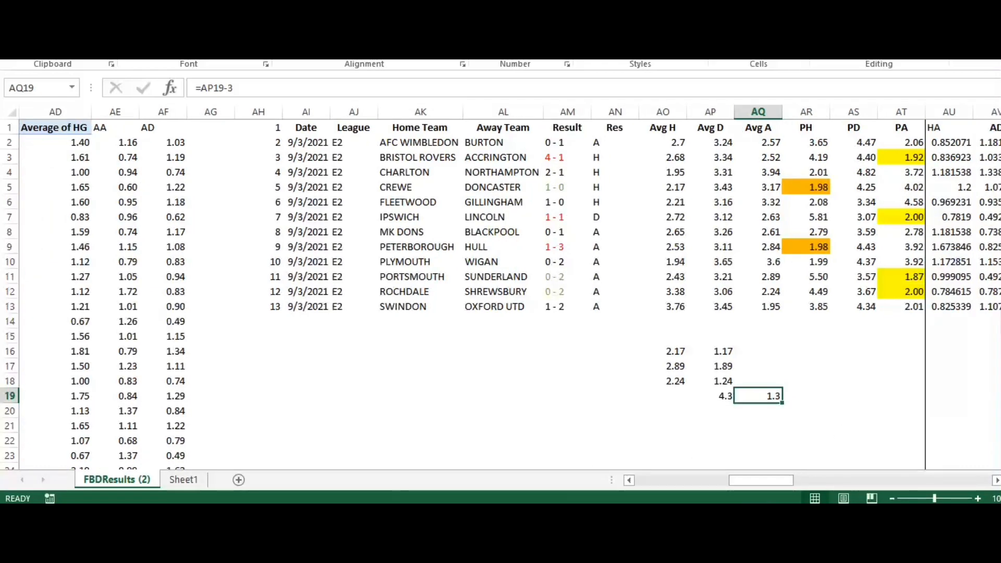